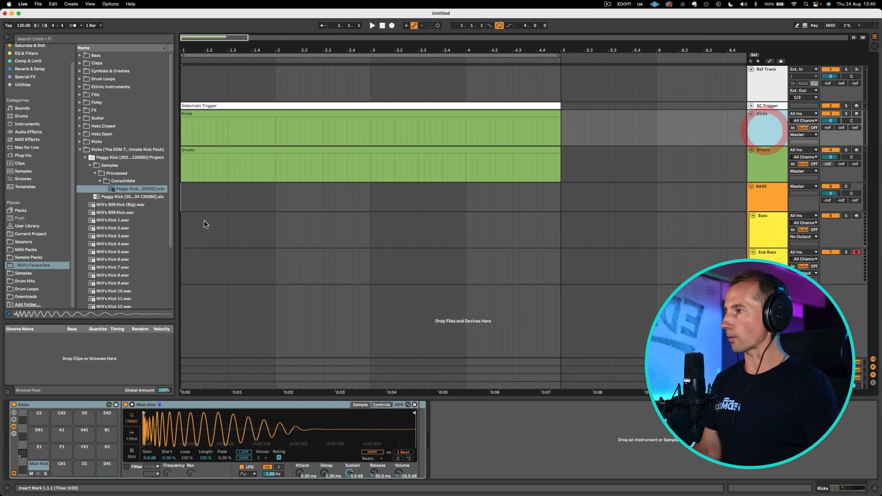
Load the Peggy Kick sample from the Consolidate folder into the Main Kick sampler on the Kicks track
click(122, 187)
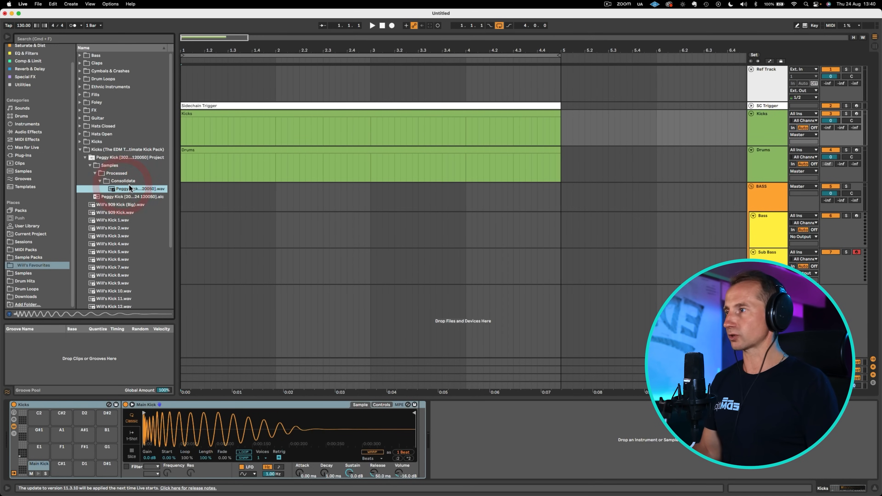
drag(132, 190, 170, 432)
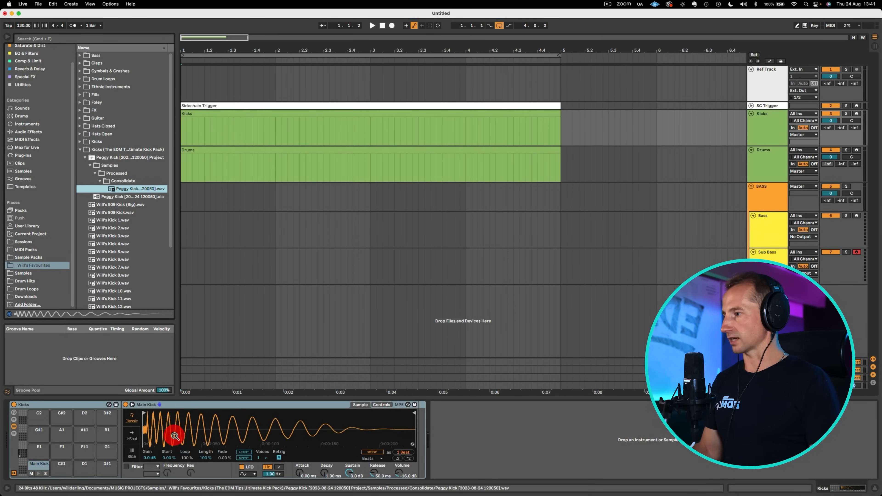
Add a C1 Main Kick note at 1.1.1 in the Kicks clip and duplicate it on every beat across the four bars
double_click(223, 115)
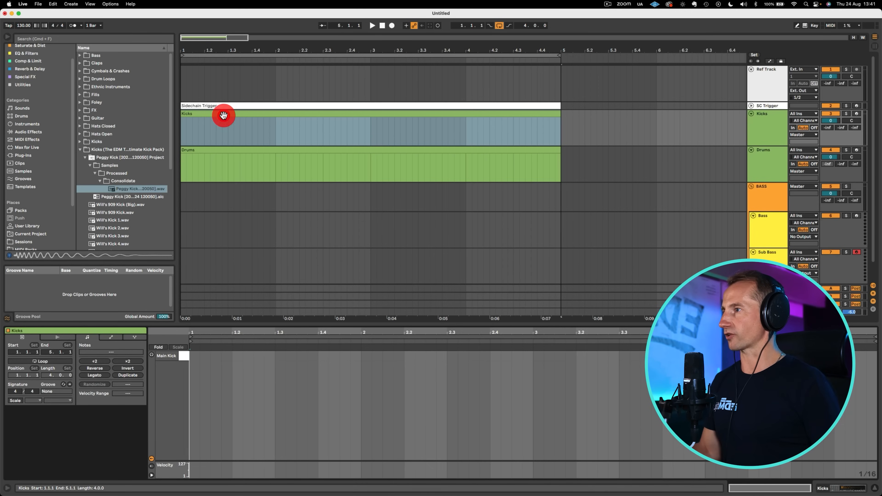
double_click(192, 355)
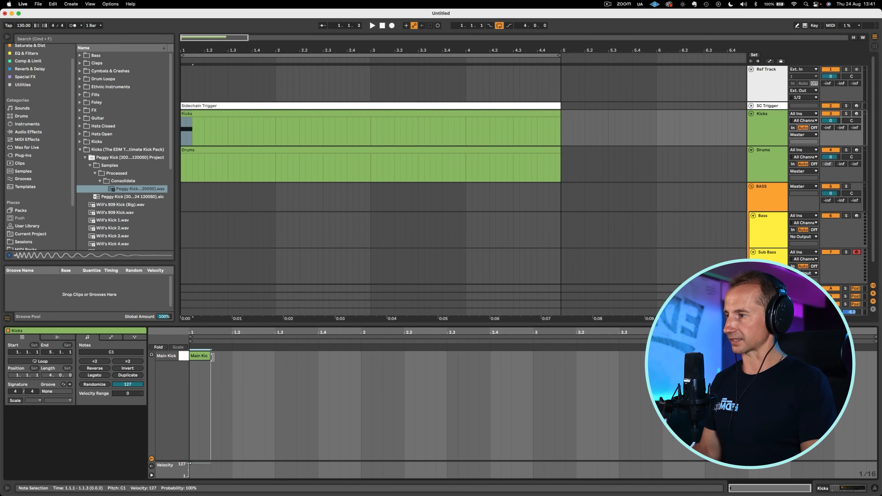
drag(234, 358, 232, 357)
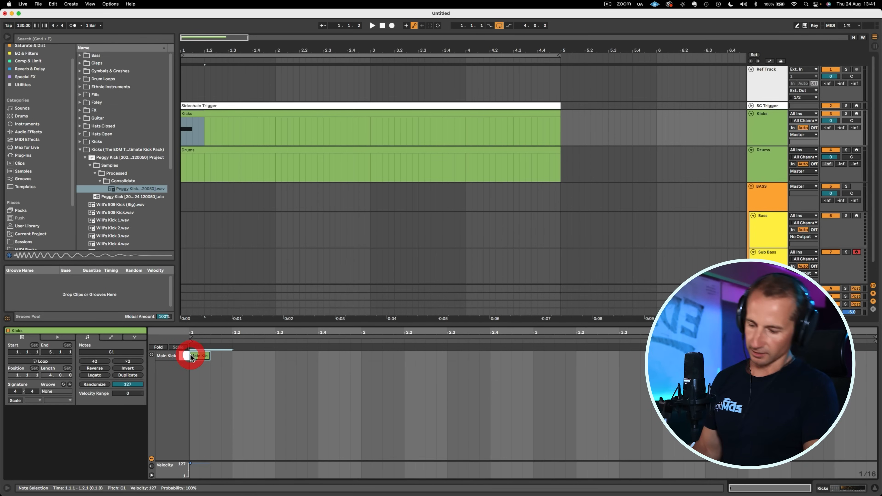
key(super+d)
key(super+d)
key(super+d)
key(super+d)
key(super+d)
key(super+d)
key(super+d)
key(super+d)
key(super+d)
key(super+d)
key(super+d)
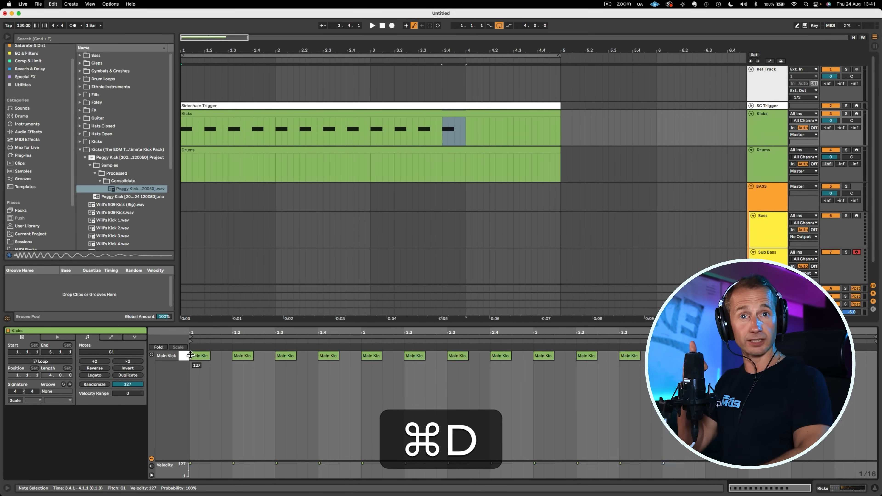
key(super+d)
key(super+d)
key(super+d)
key(super+d)
Show the Kicks track's devices and play back the kick pattern briefly
key(shift+Tab)
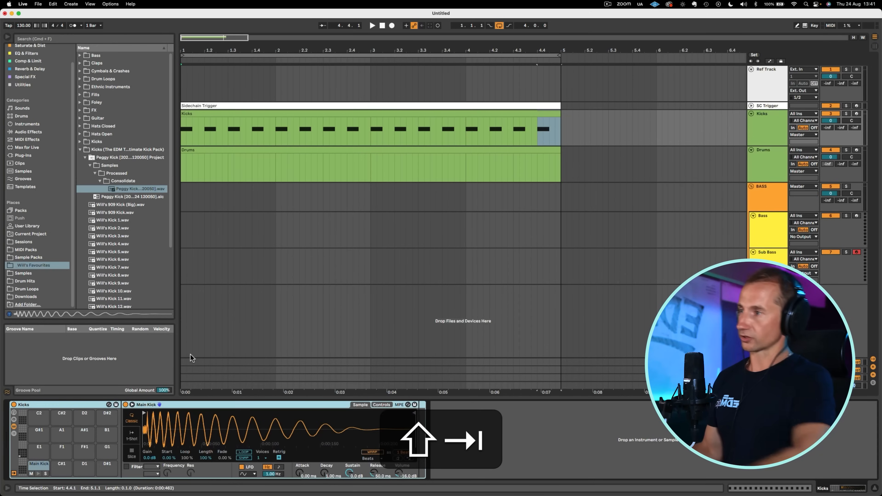
key(space)
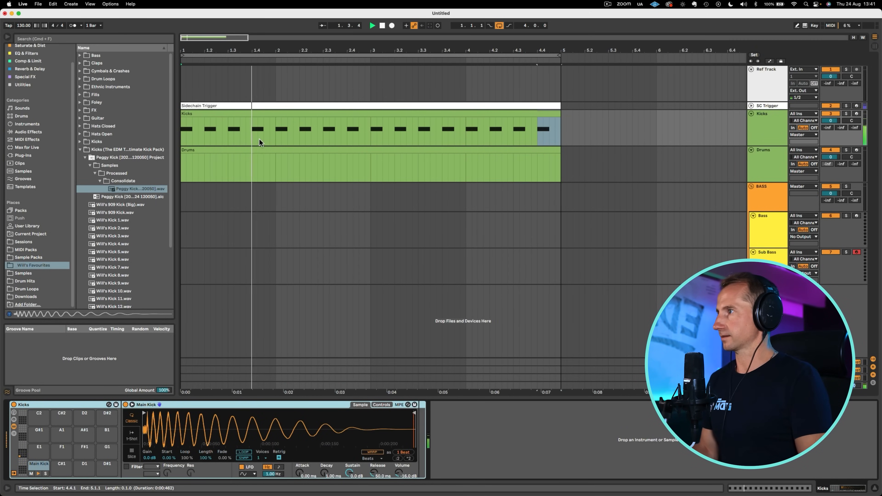
key(space)
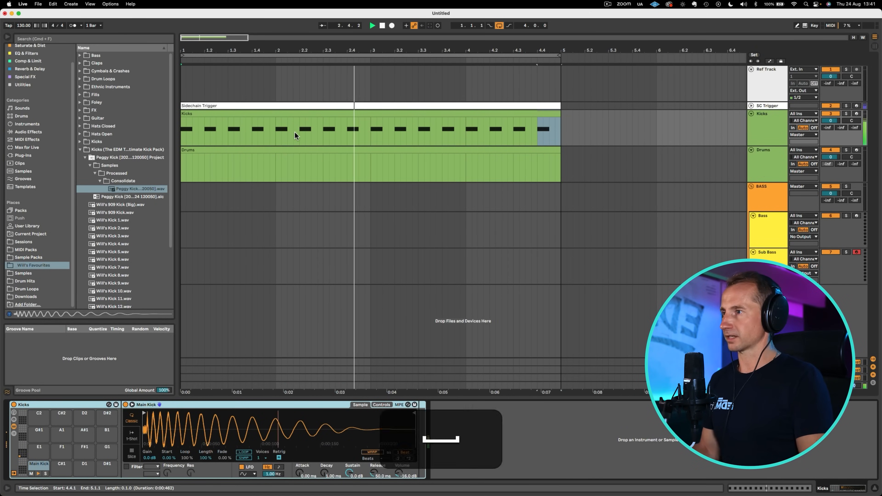
Delete the BASS group and insert a new MIDI track below the Drums track
click(770, 205)
key(BackSpace)
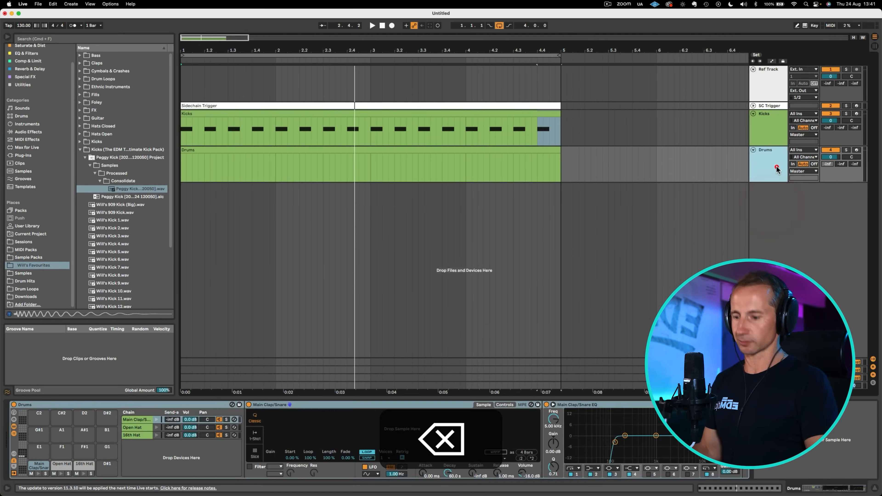
click(776, 169)
key(shift+super+t)
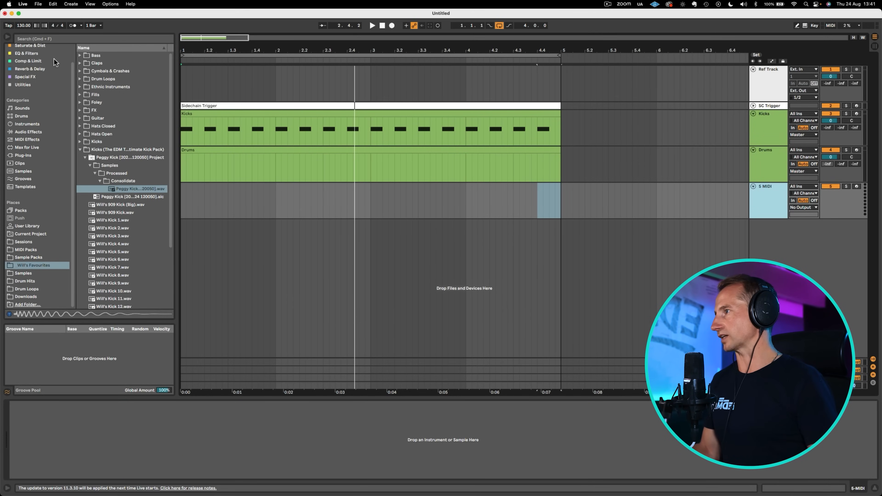
Load Serum from the Synth & Samp collection onto the new MIDI track
scroll(25, 78, up, 2)
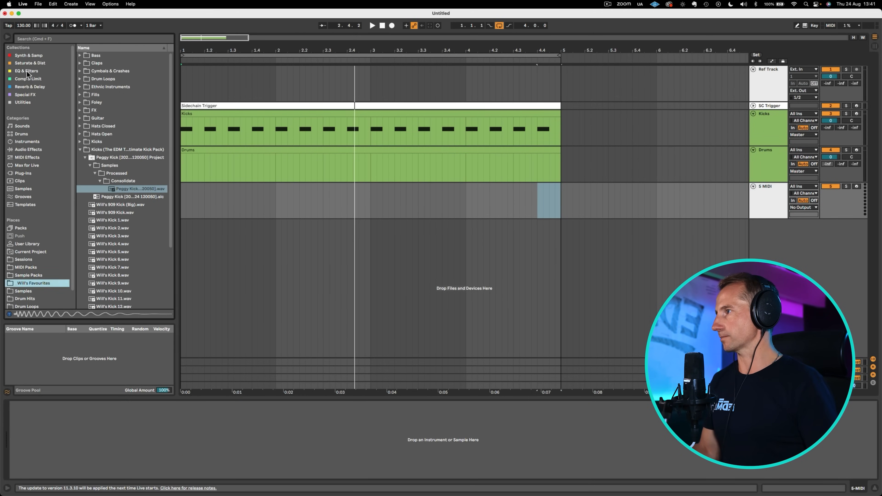
click(28, 54)
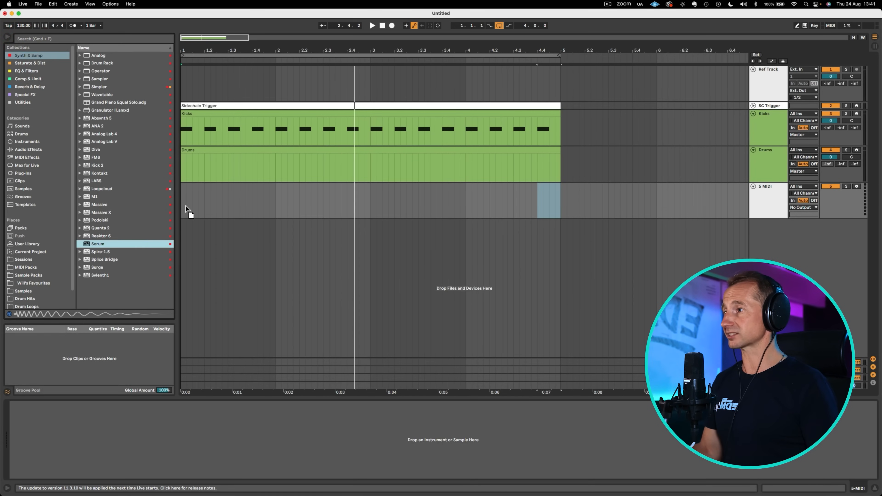
drag(186, 206, 185, 204)
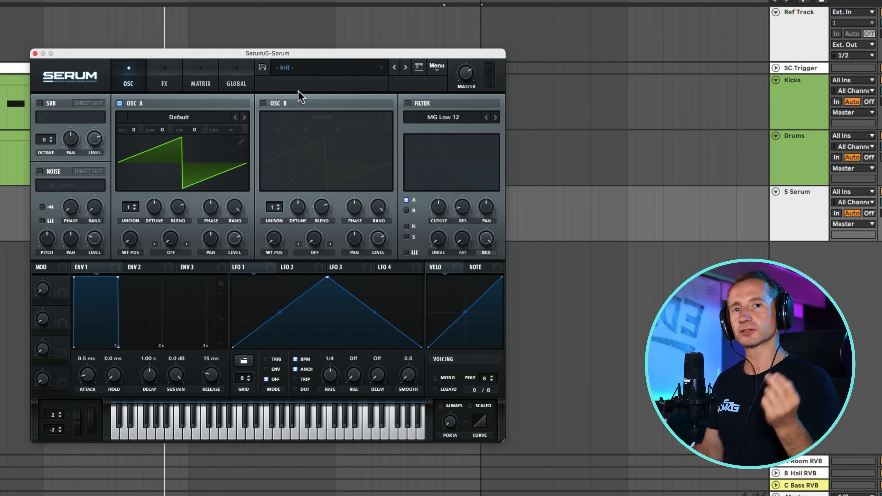
Set OSC A to the analog Basic Shapes wavetable and raise its wavetable position to the square wave
click(179, 118)
mouse_move(275, 131)
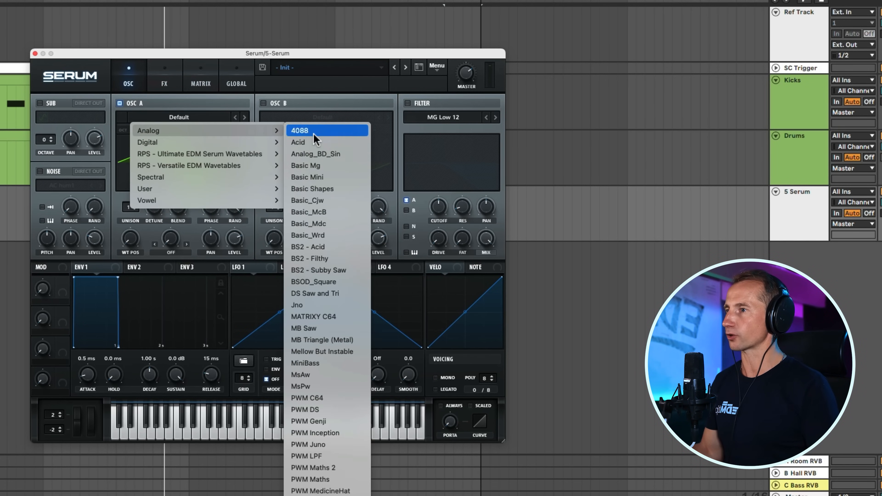
click(314, 189)
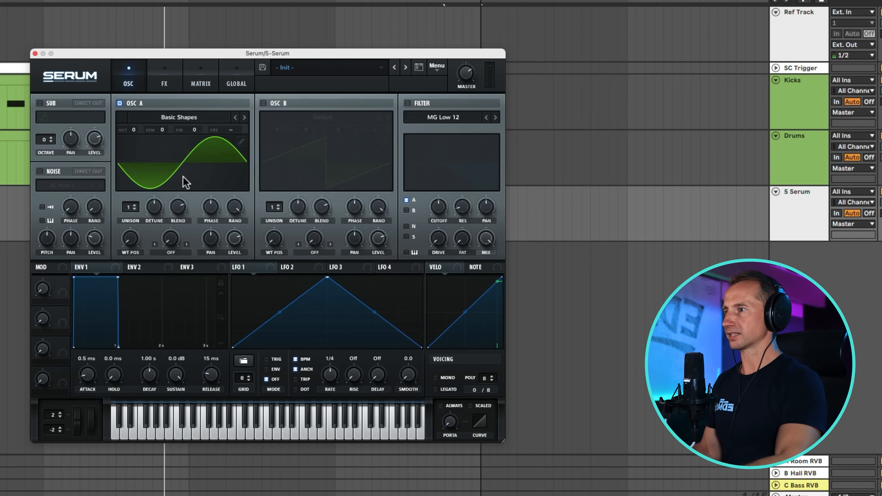
drag(132, 237, 137, 163)
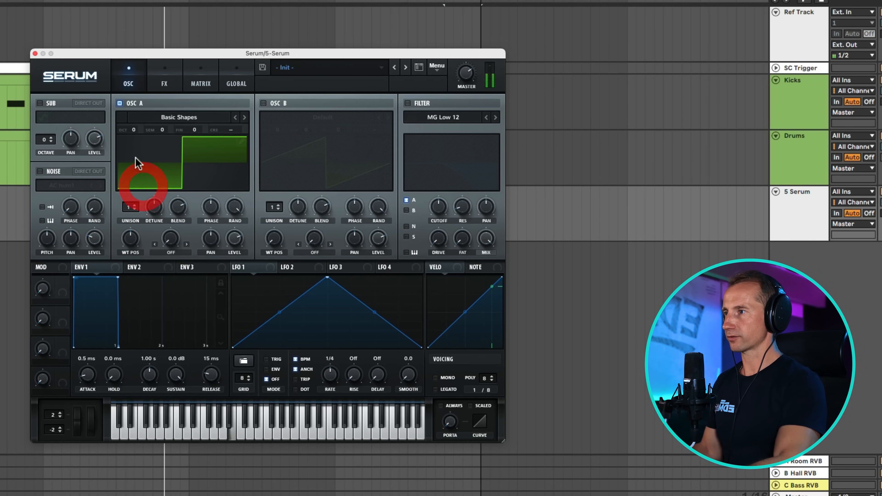
Enable OSC B and copy the OSC A settings to it
click(263, 103)
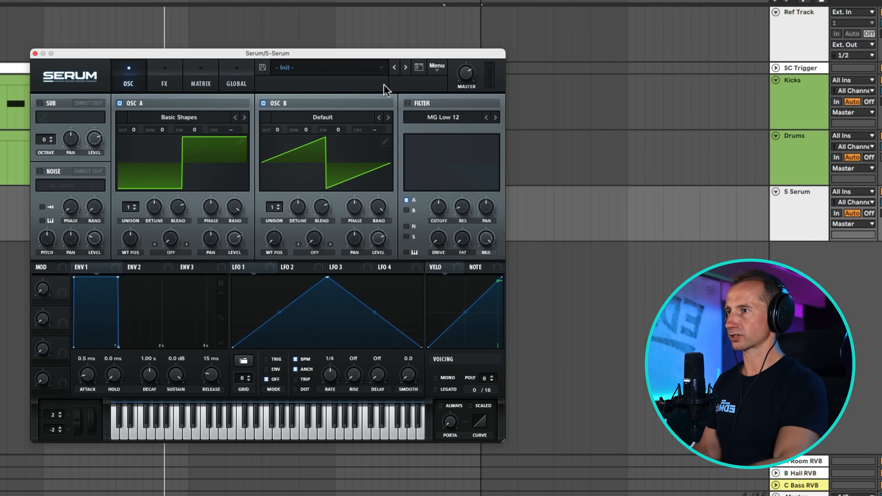
click(431, 65)
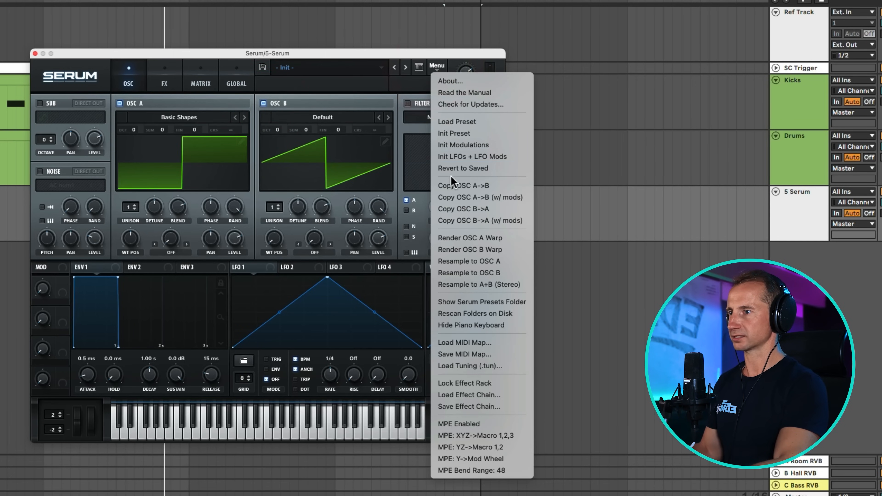
click(461, 188)
click(315, 327)
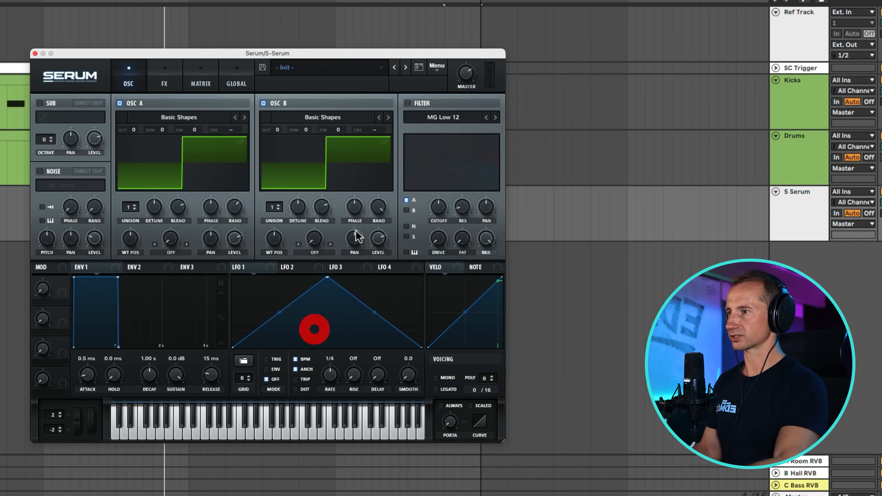
Turn the random phase all the way down on both oscillators
drag(236, 210, 242, 335)
drag(379, 208, 377, 372)
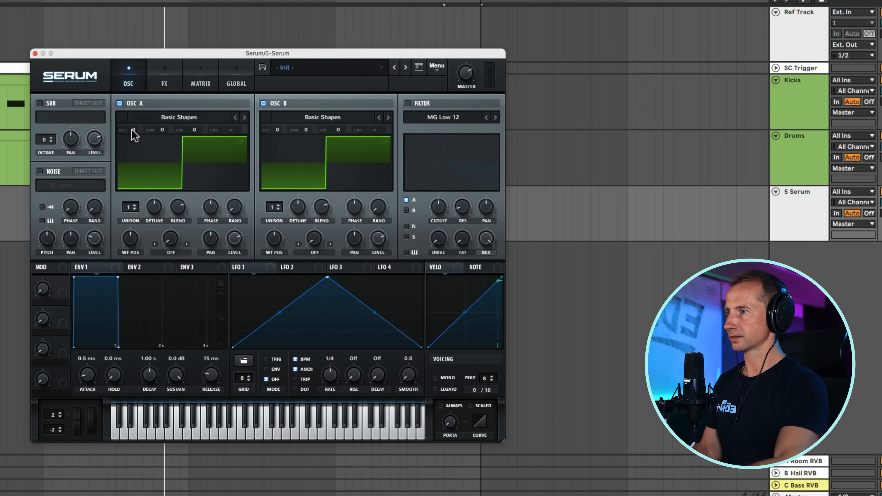
Set OSC A to octave -2 and OSC B to octave -1 with a fine tuning of 19
drag(135, 135, 133, 159)
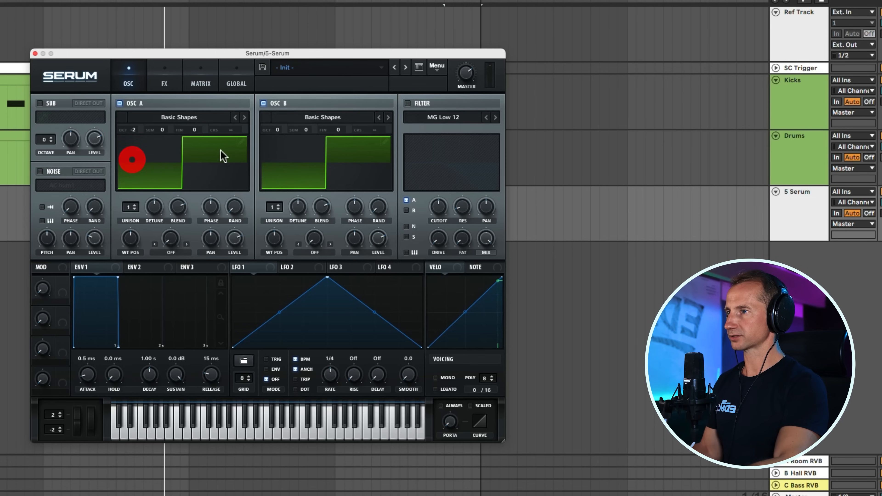
drag(281, 133, 271, 142)
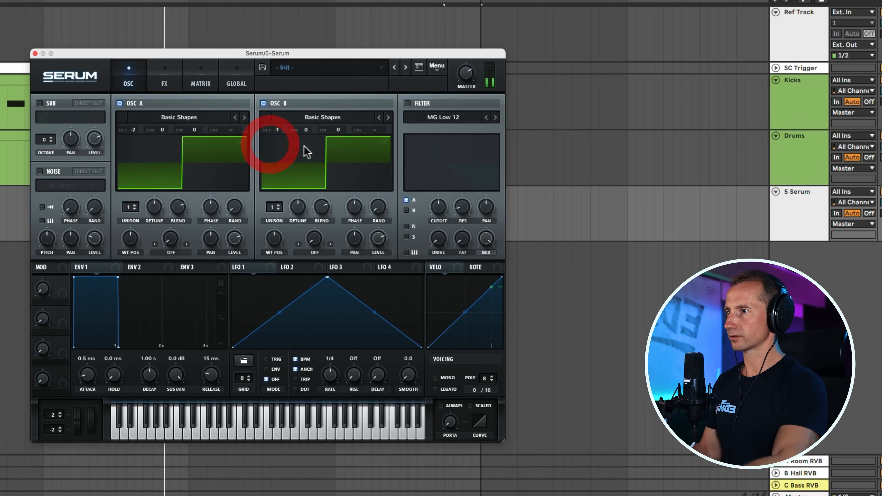
drag(341, 137, 342, 124)
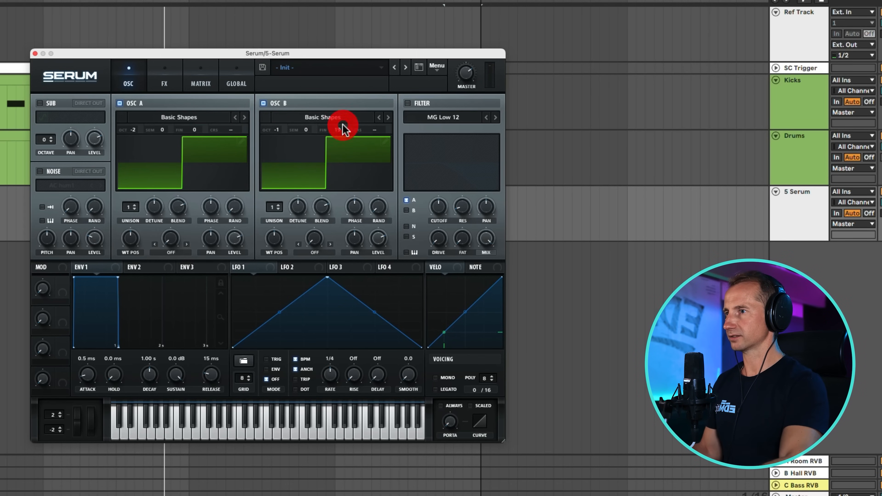
Enable the filter with the MG Low 24 type and switch the voicing to mono
click(408, 103)
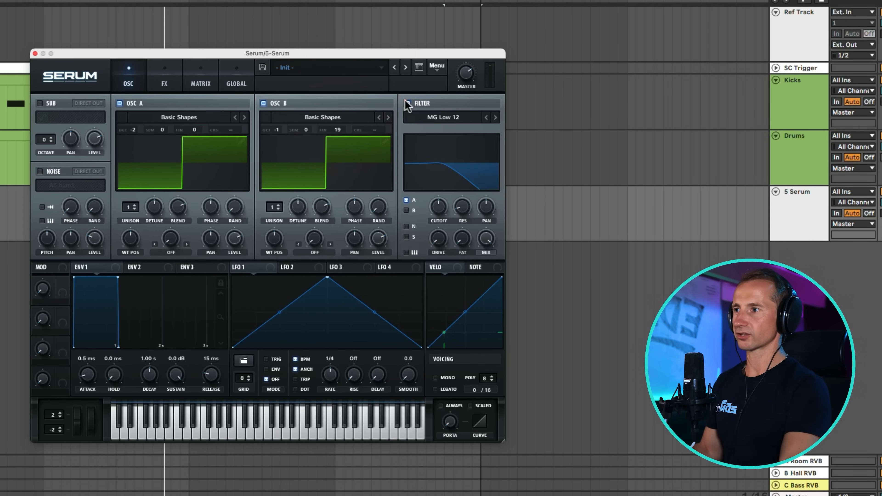
click(495, 117)
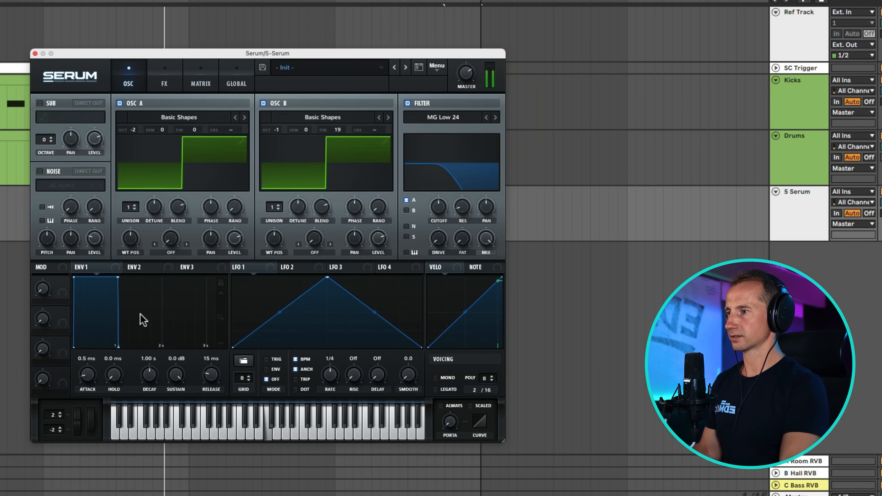
click(443, 381)
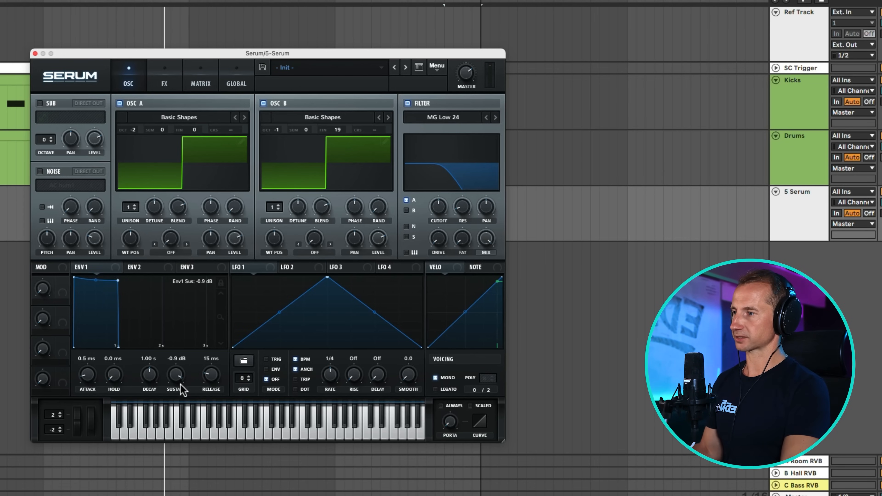
Set Envelope 1's sustain to -2.0 dB and its release to 372 ms
drag(211, 385, 212, 383)
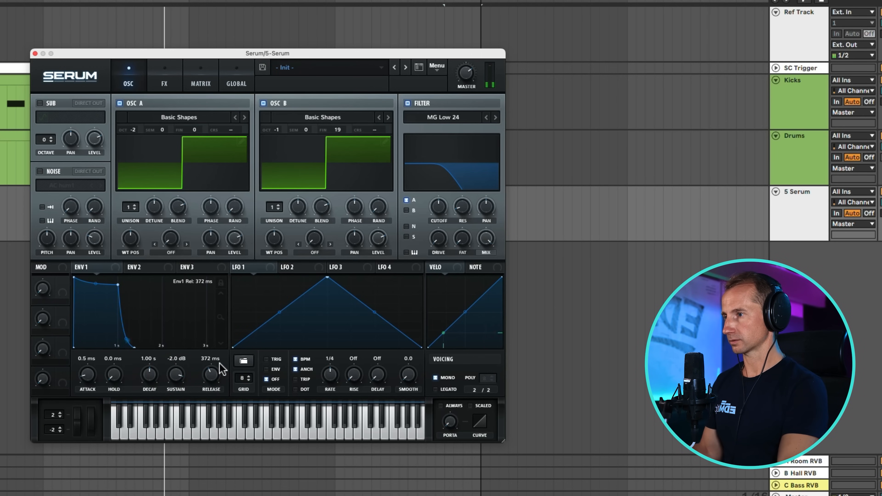
drag(192, 374, 174, 380)
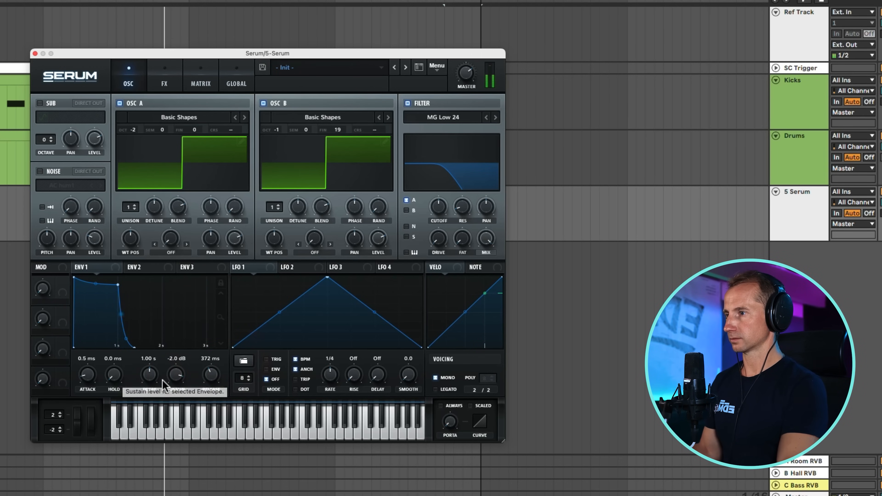
Set Envelope 2's sustain to 0% and its decay to 256 ms
click(134, 269)
drag(173, 385, 167, 474)
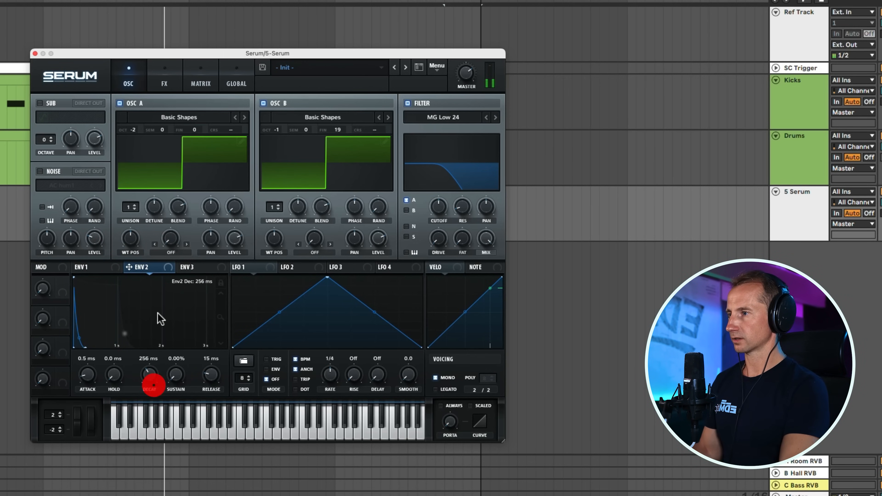
Assign Envelope 2 to the filter cutoff with a reduced modulation amount, and route OSC B through the filter
drag(496, 219, 438, 209)
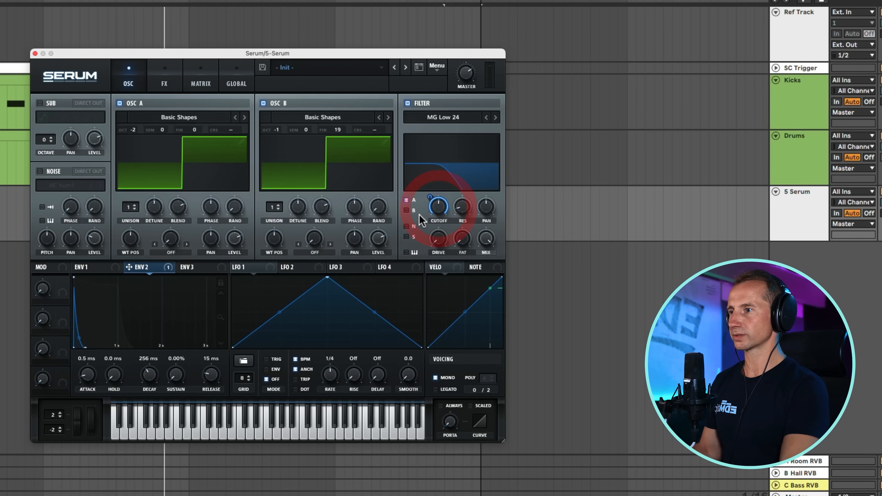
click(406, 210)
drag(430, 196, 431, 232)
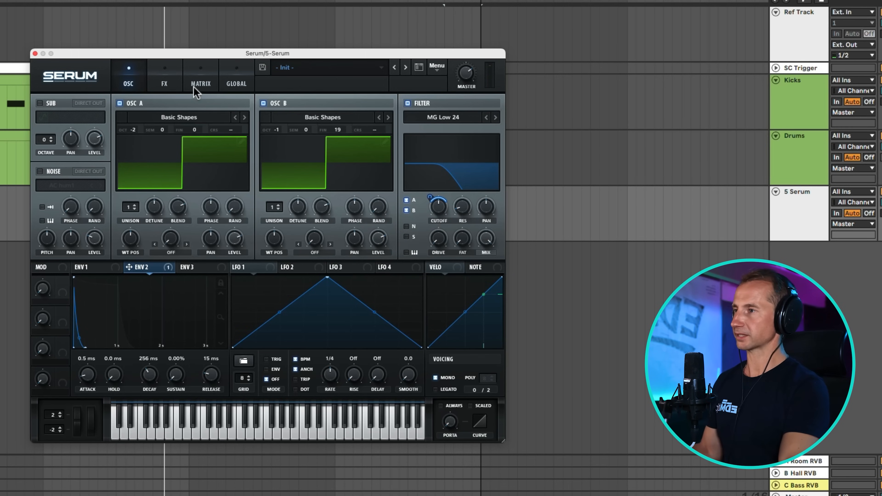
Enable the Distortion effect in Serum and set its type to Tape Sat
click(172, 72)
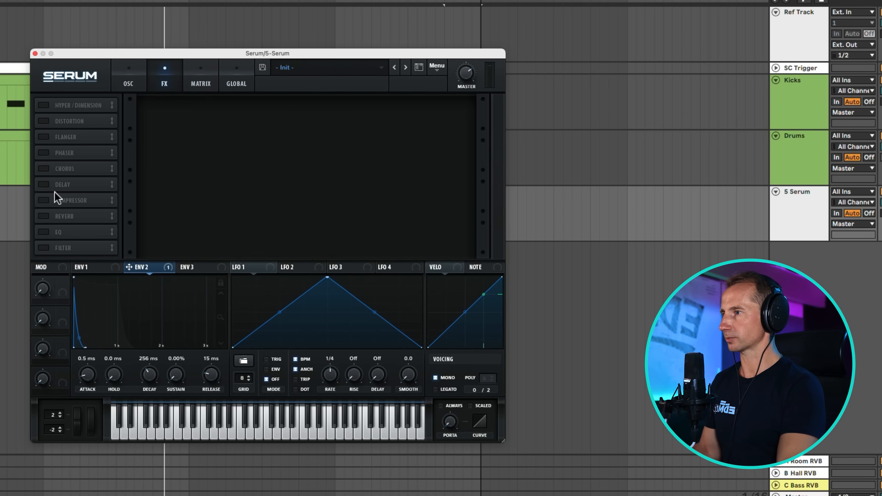
click(44, 121)
click(203, 114)
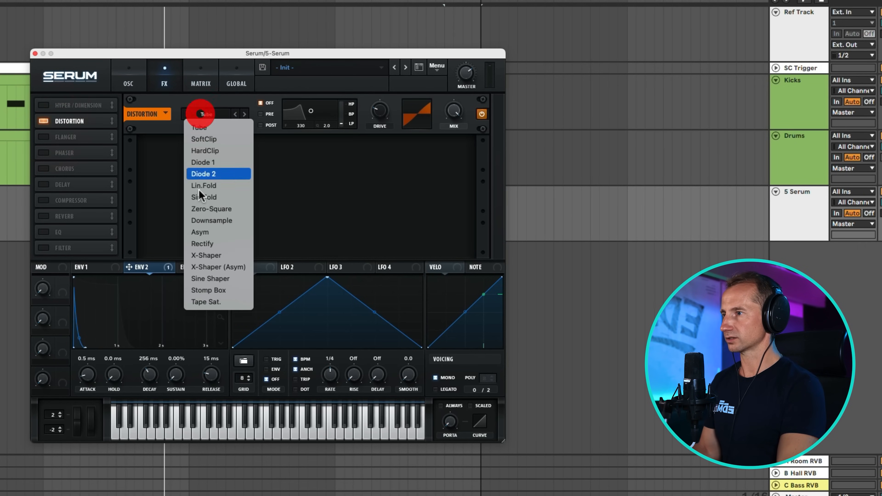
click(201, 302)
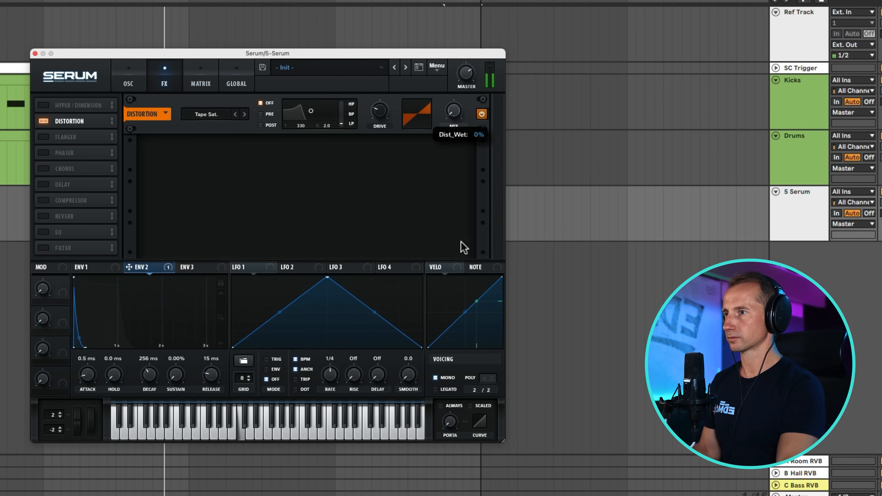
Adjust the mix and drive amounts of Serum's Distortion effect
click(450, 150)
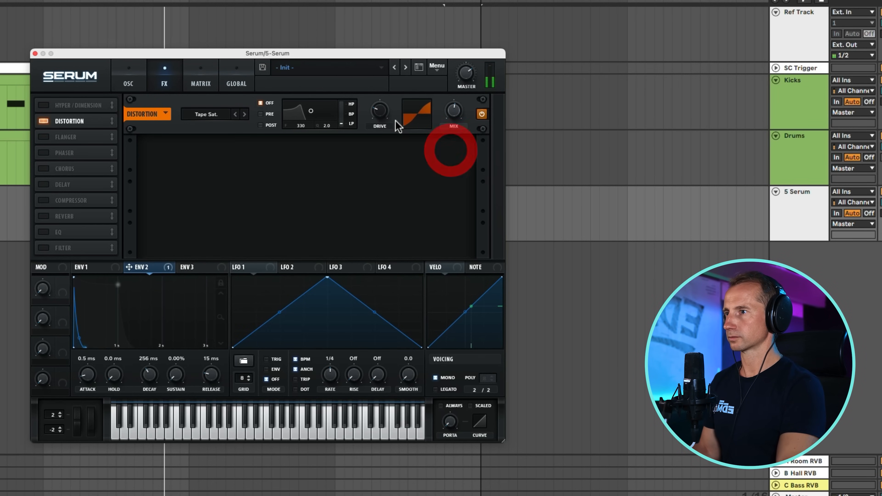
click(385, 114)
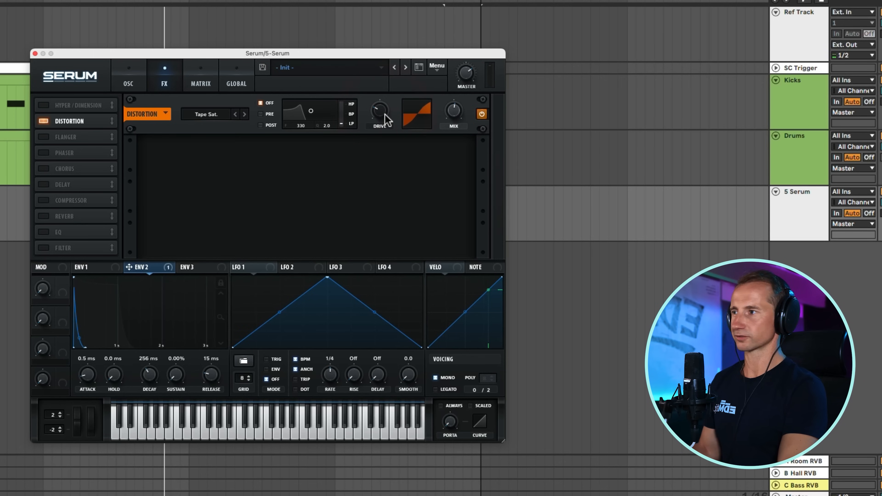
Enable Serum's EQ, set its low band to Peak, and adjust that band's gain and frequency
click(38, 233)
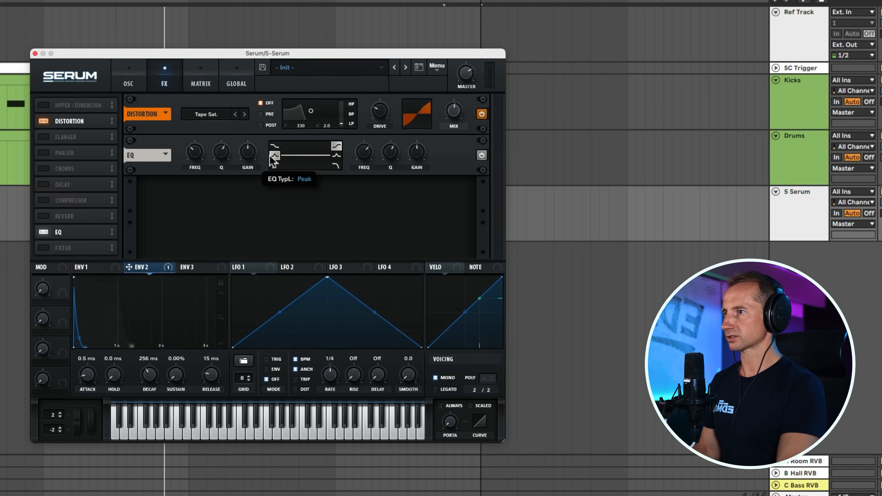
click(274, 155)
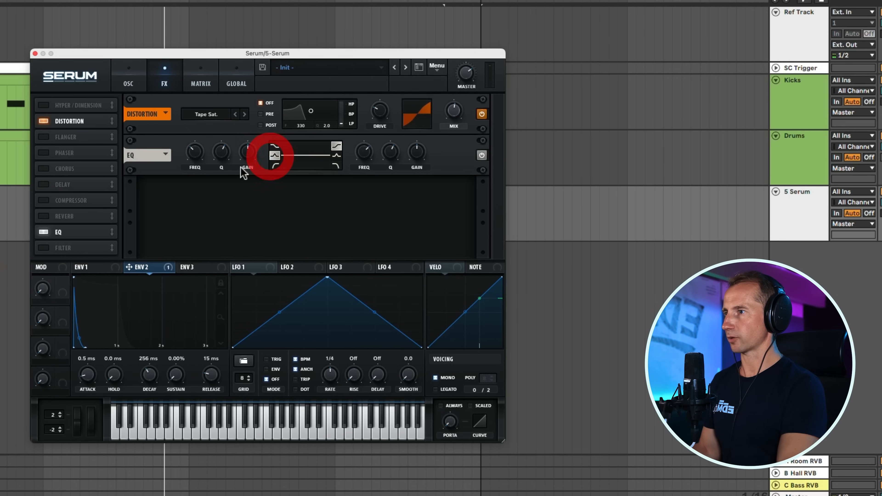
click(250, 152)
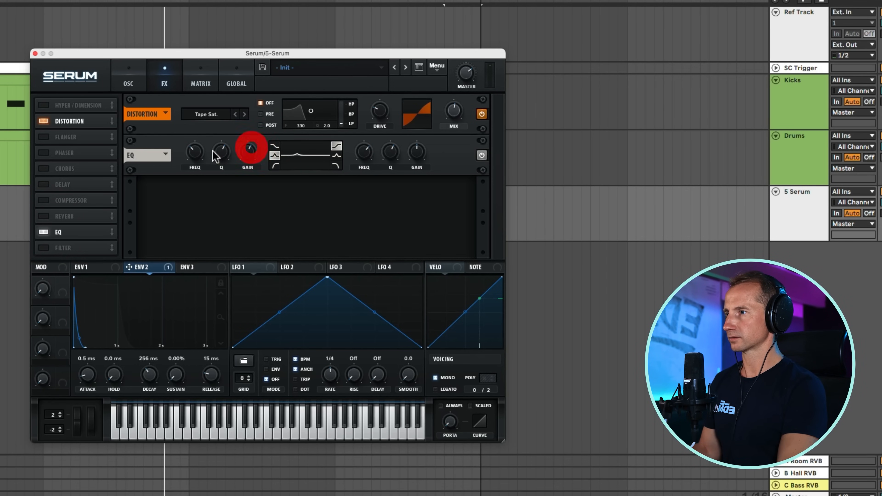
click(196, 155)
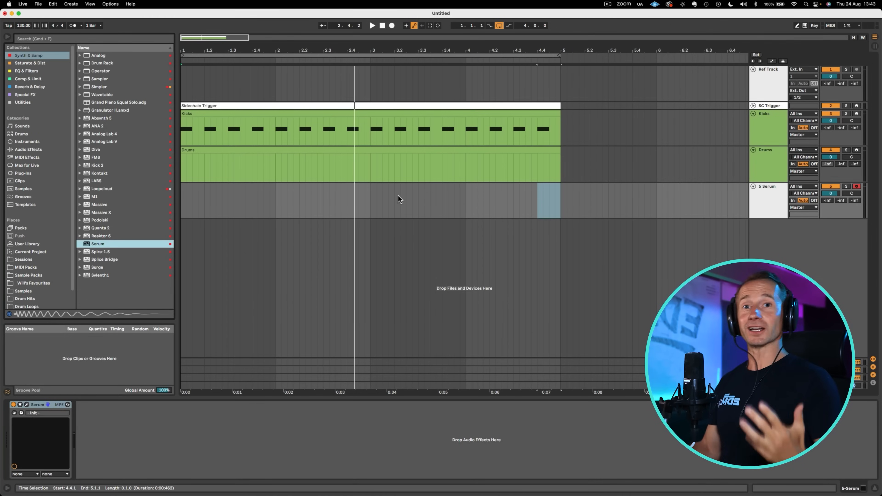
Create a two-bar MIDI clip at the start of the Serum track and name it Bass
click(367, 202)
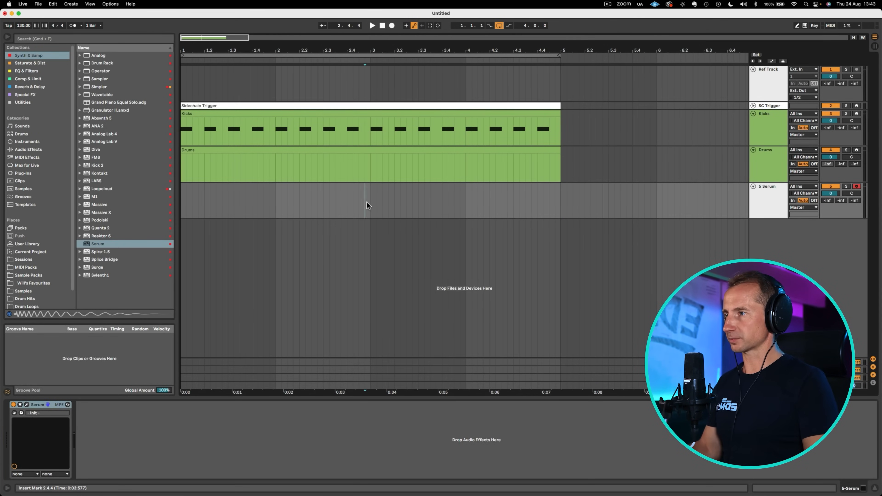
drag(369, 199, 104, 202)
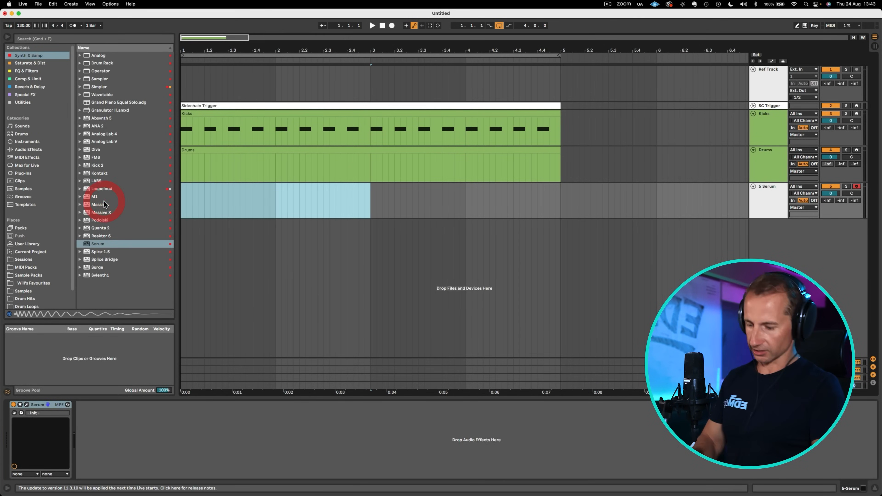
key(shift+super+m)
key(super+r)
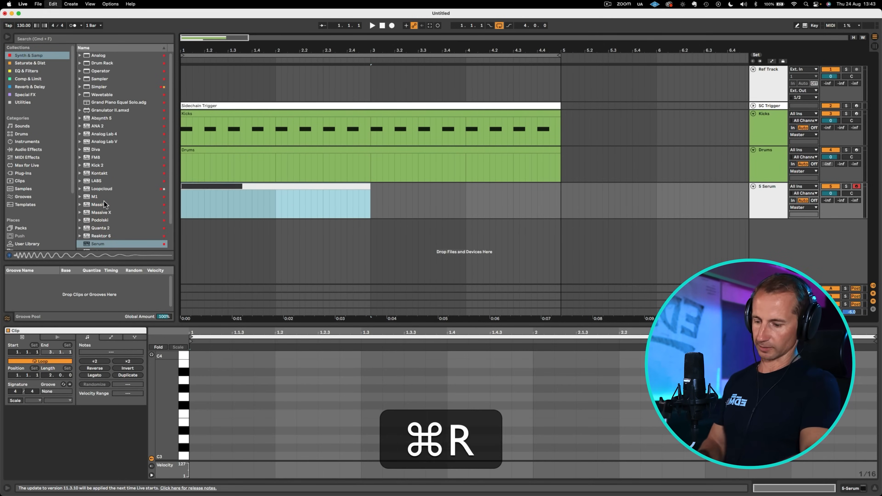
text(Bass)
key(Return)
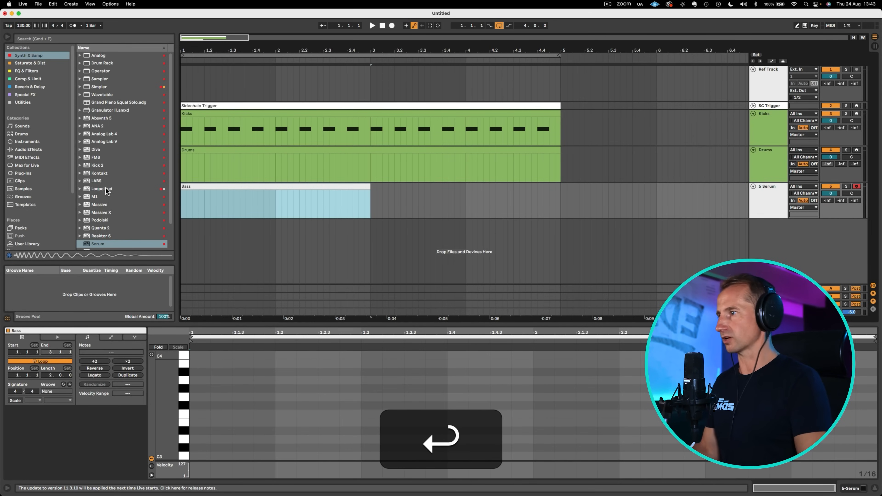
Colour the Bass clip yellow
right_click(192, 183)
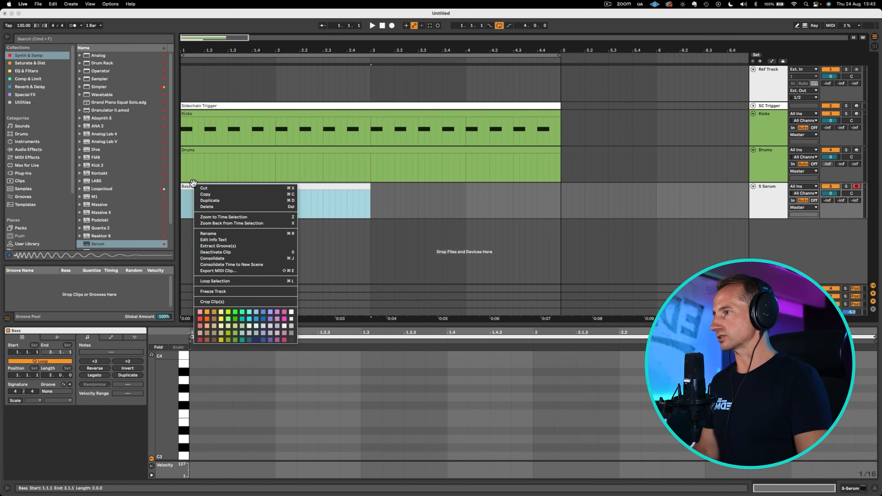
click(220, 312)
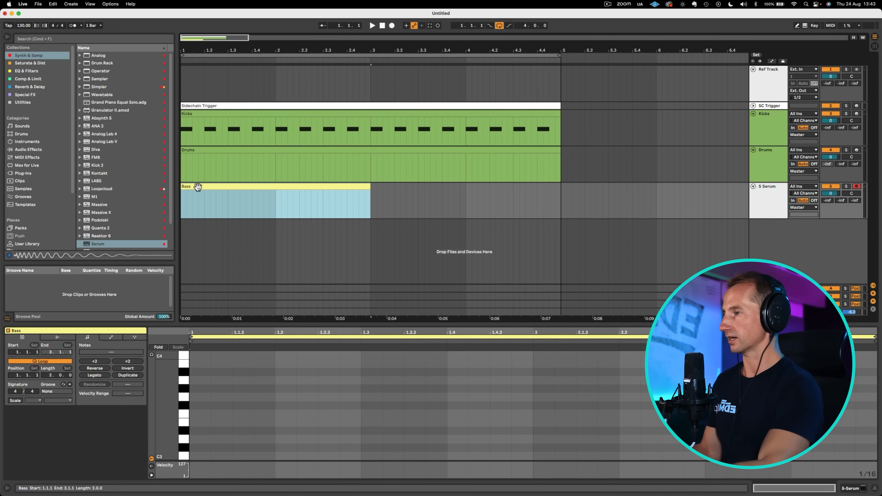
key(shift)
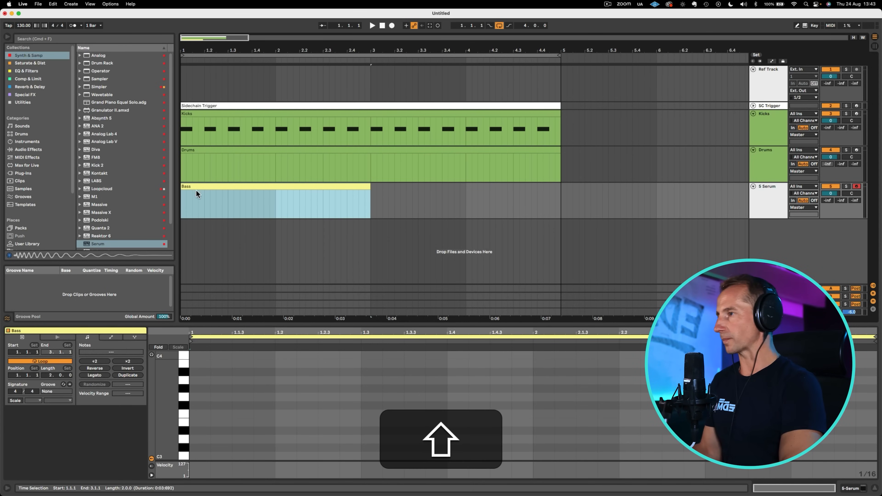
Turn on note preview in the Bass clip's MIDI editor
click(200, 205)
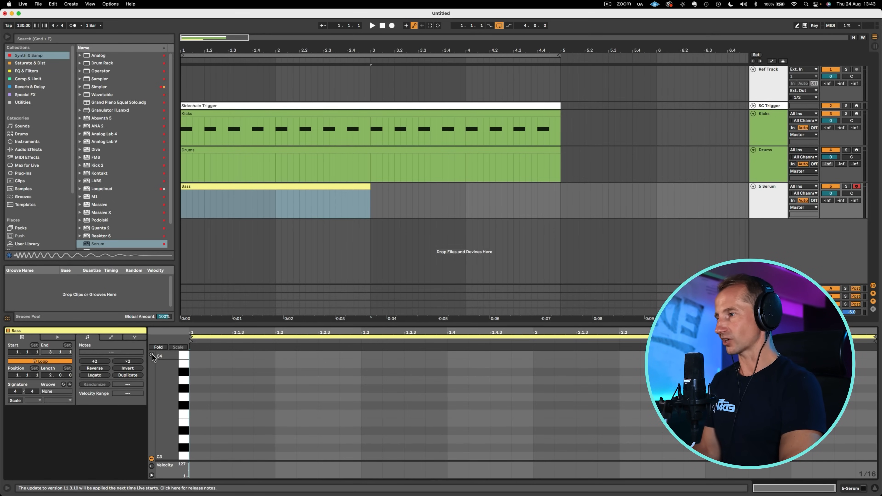
click(152, 363)
click(183, 381)
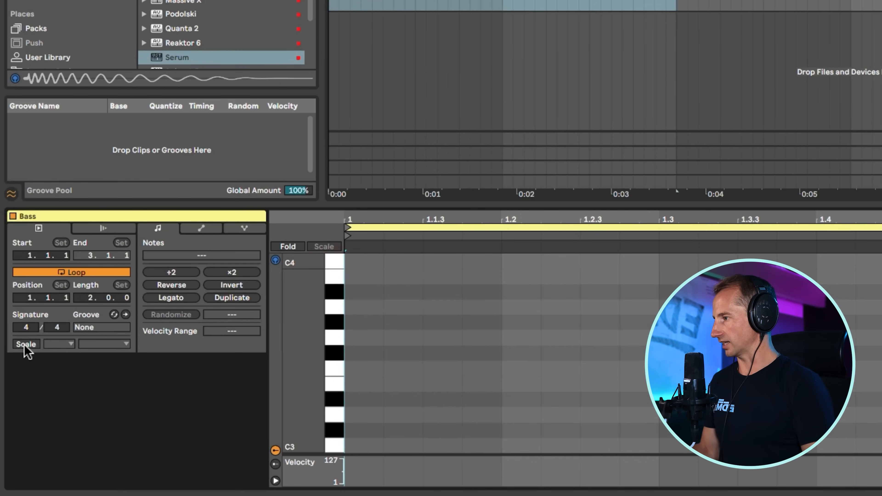
Set the Bass clip's scale to C Minor and limit the piano roll to the notes in that scale
click(15, 400)
click(33, 401)
click(32, 400)
click(106, 345)
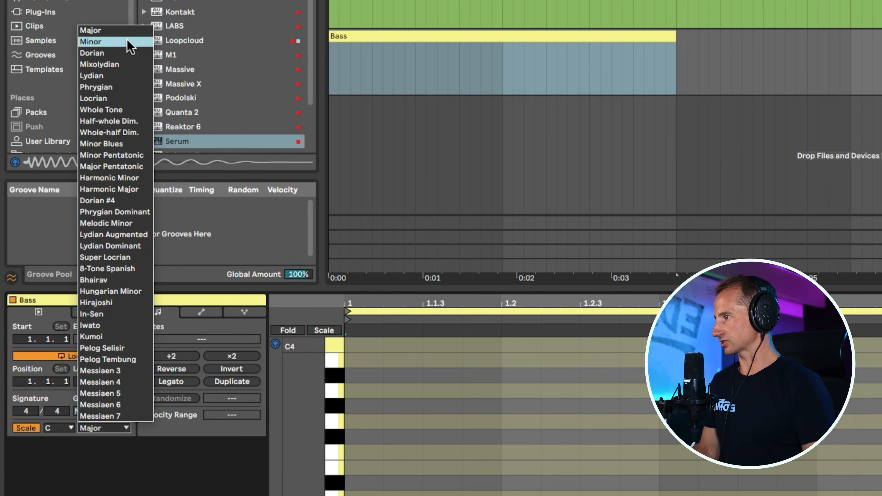
click(129, 45)
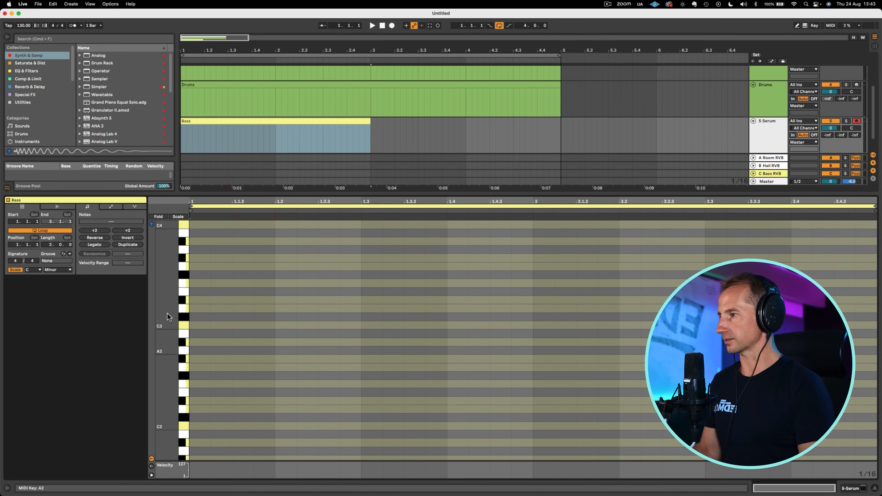
click(178, 218)
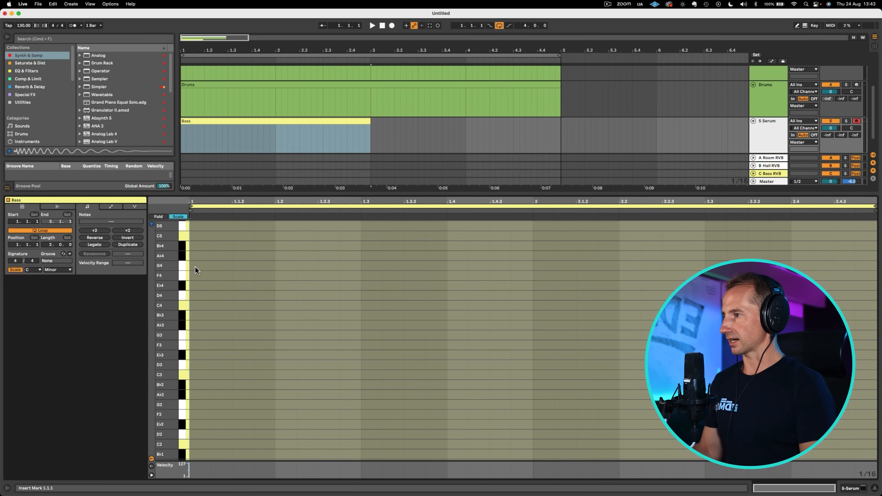
Add C3 notes at 1.1.1, 1.1.4, 1.2.3, 1.3.2 and 1.4.1, and a G3 note at 1.4.3
double_click(198, 304)
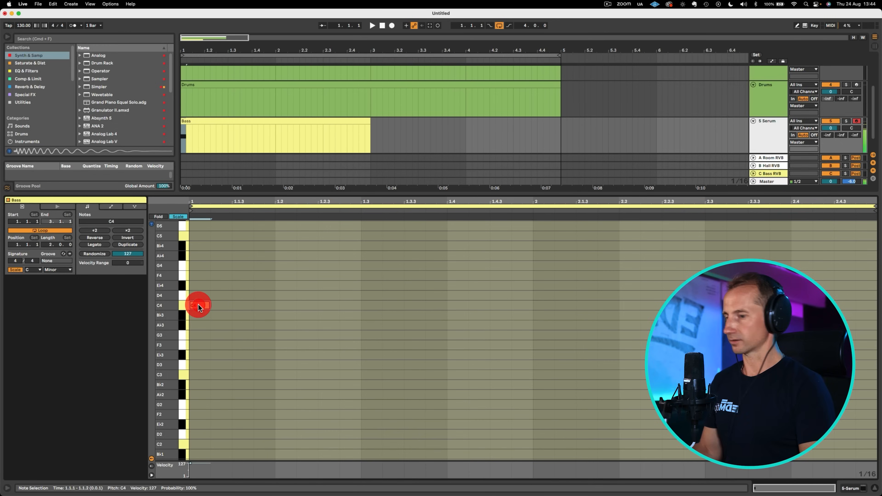
key(shift+Down)
double_click(263, 375)
key(space)
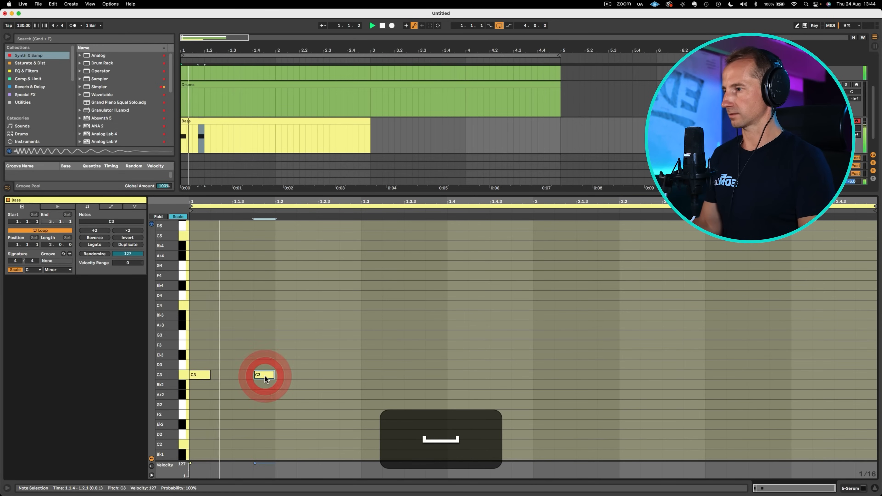
double_click(325, 375)
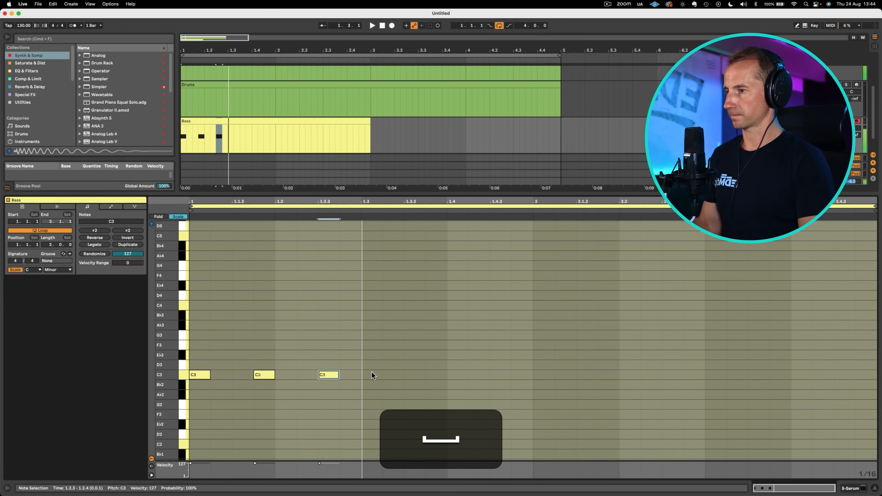
double_click(392, 375)
double_click(457, 374)
double_click(500, 335)
Add A♭2 notes at 2.1.1, 2.1.4 and 2.2.3, and B♭2 notes at 2.3.1, 2.3.4 and 2.4.3
double_click(544, 394)
double_click(607, 394)
double_click(673, 395)
double_click(715, 385)
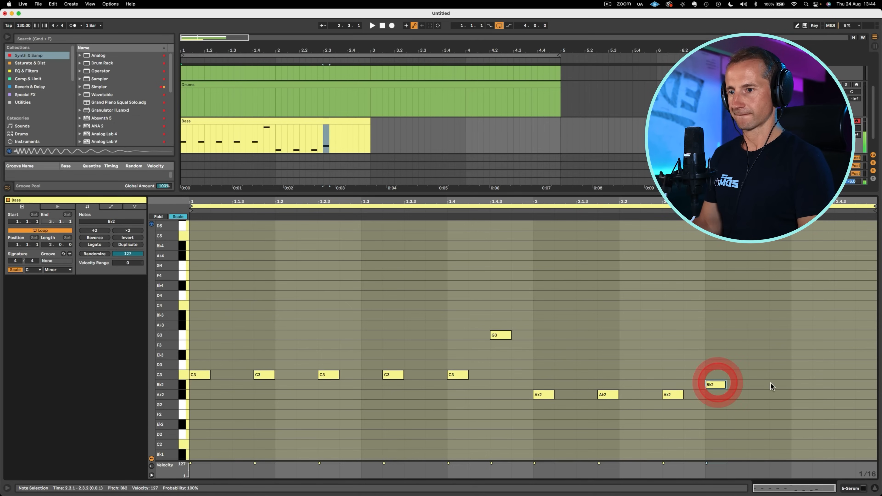
double_click(780, 385)
key(space)
key(space)
double_click(844, 385)
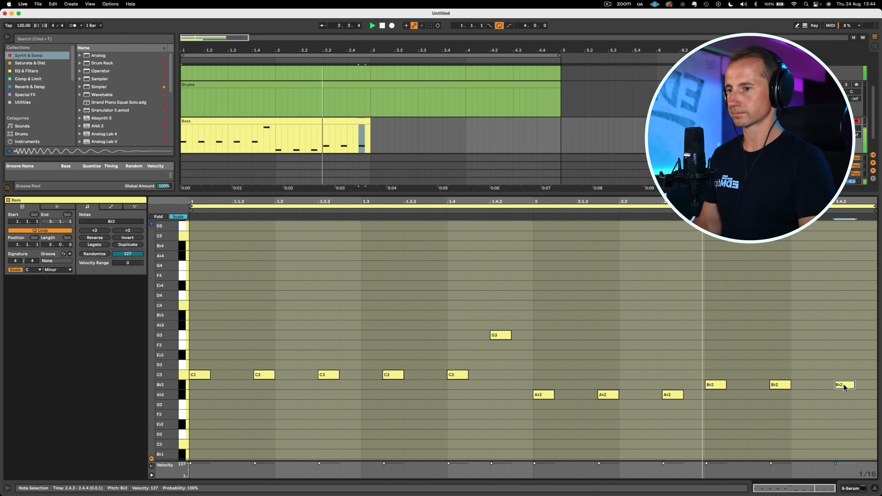
Duplicate the two-bar Bass clip and consolidate both copies into one four-bar clip
click(372, 142)
key(space)
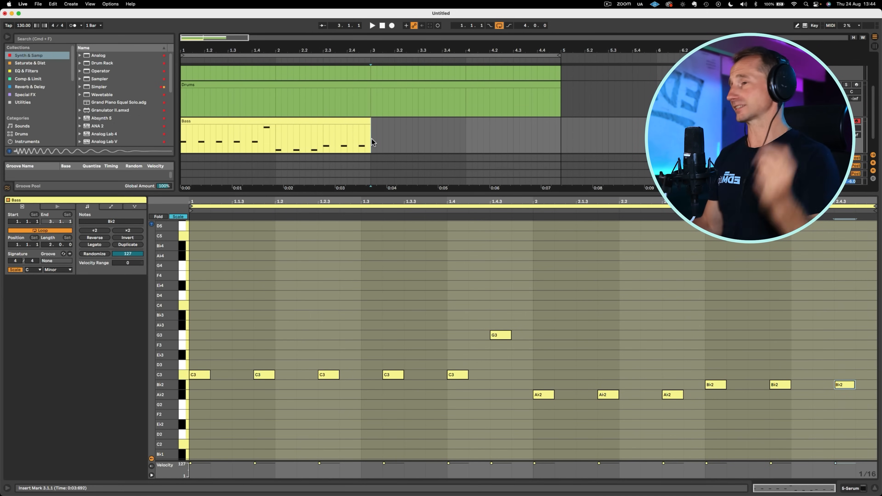
drag(373, 143, 168, 133)
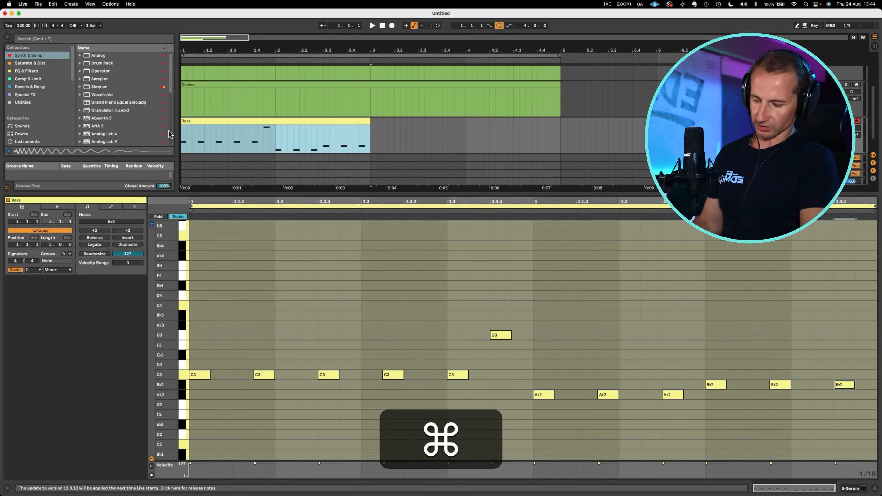
key(super+d)
shift+click(355, 121)
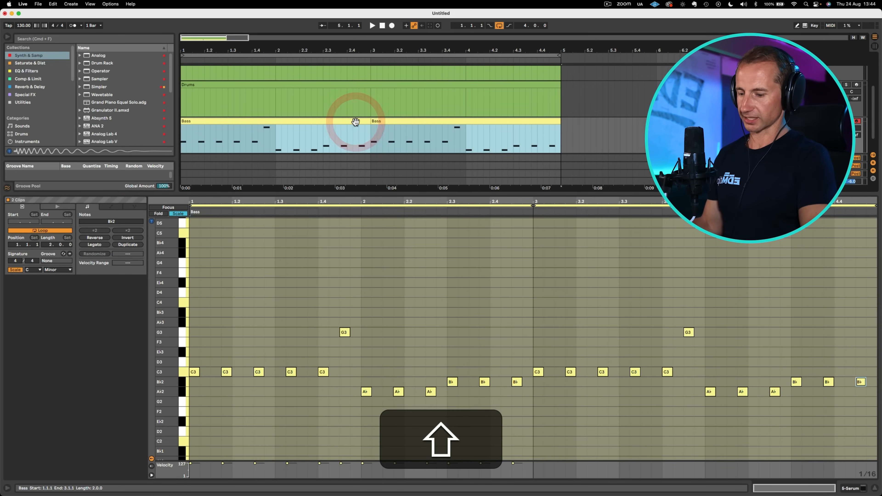
key(super+j)
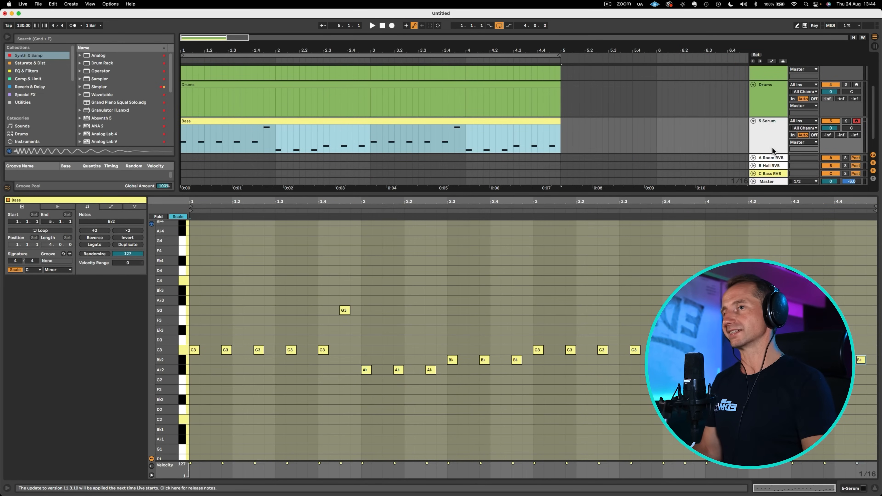
Lower the Serum track's volume to -7.0 dB
click(769, 138)
click(766, 109)
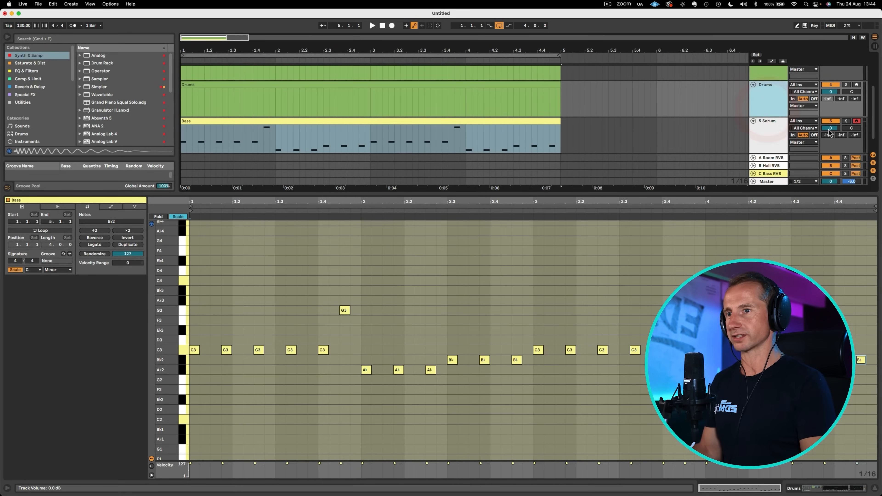
drag(831, 128, 831, 136)
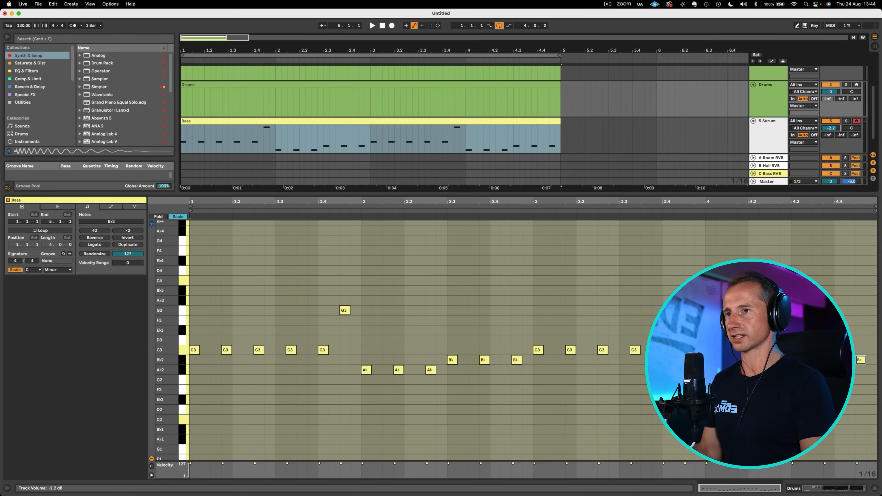
Show the Drums track's drum rack and browse the sample folders in Drum Hits
click(760, 100)
key(shift+Tab)
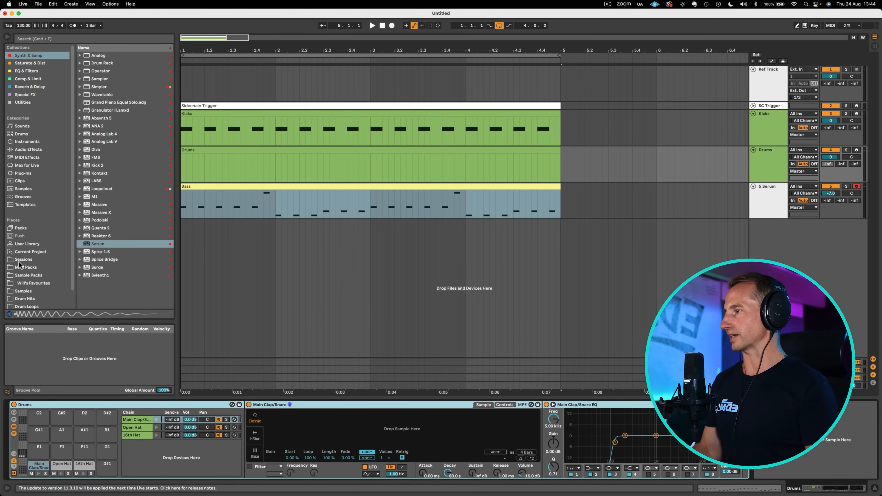
click(29, 299)
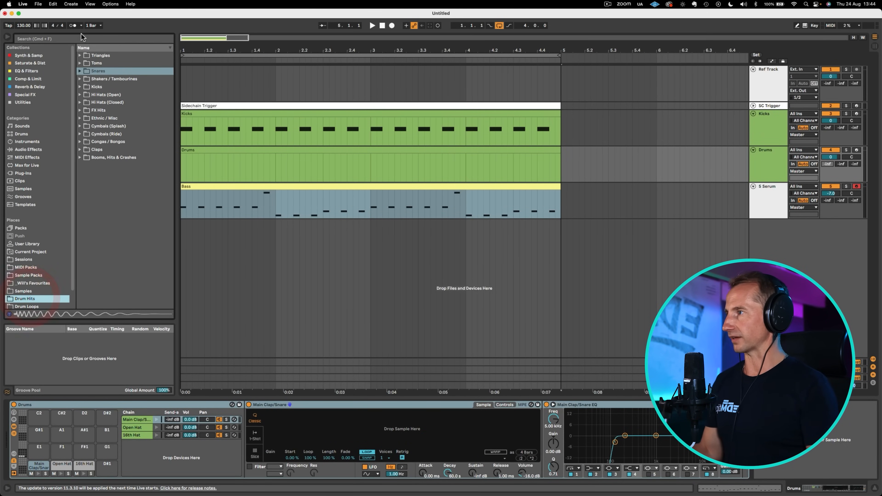
click(91, 67)
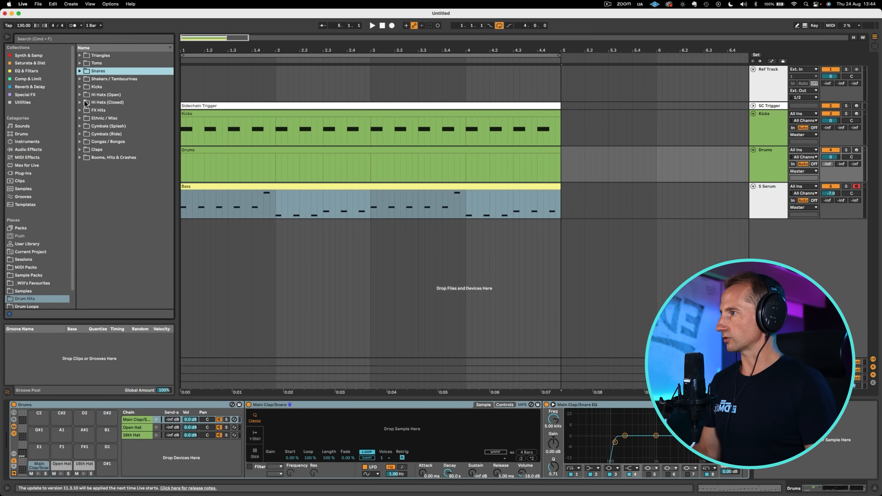
click(92, 87)
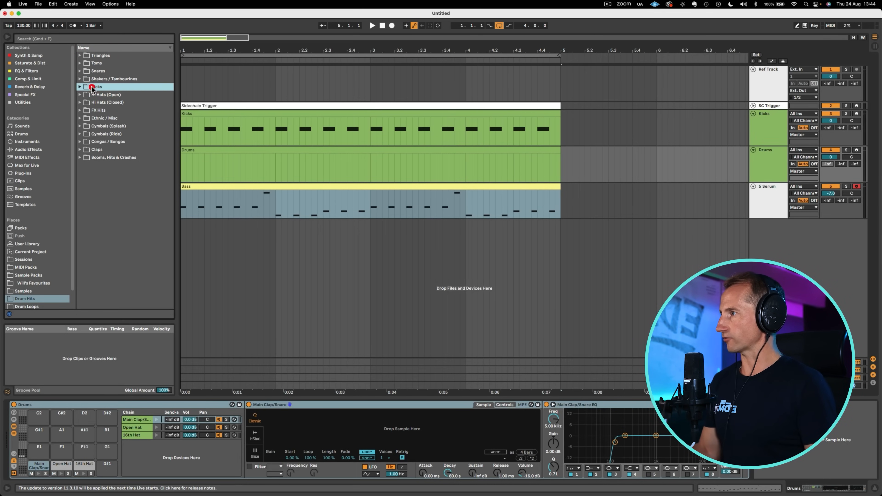
Load 909 Open Hat.wav from the favourites' Hats Open folder into the Open Hat chain of the Drums rack
click(32, 282)
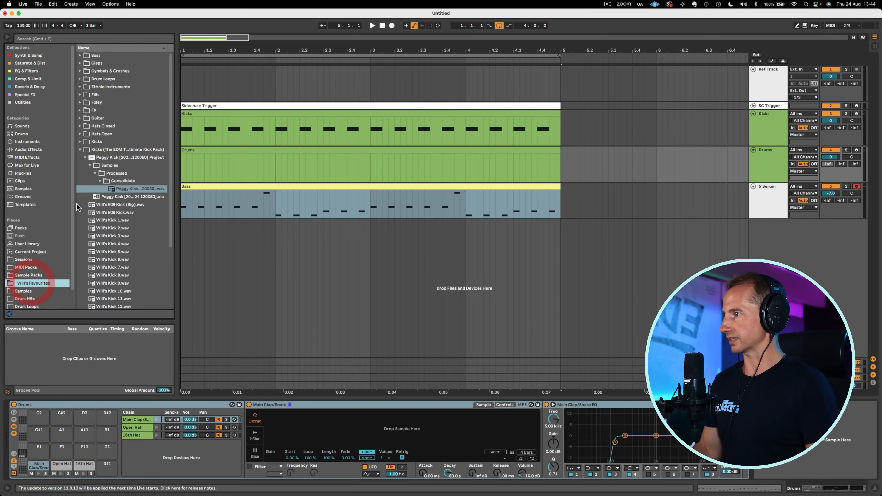
click(77, 150)
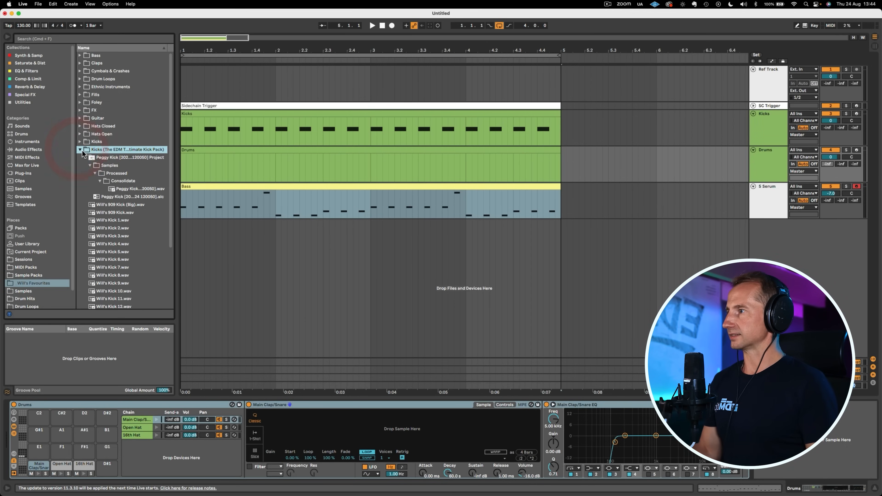
click(80, 150)
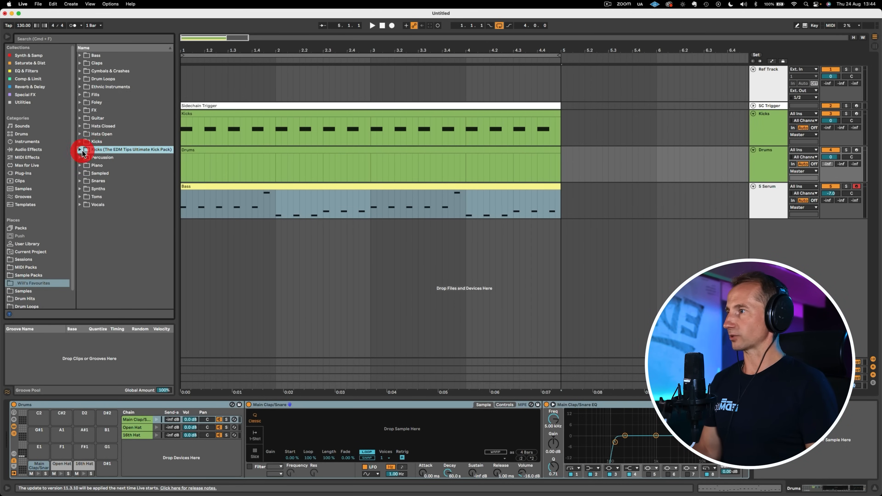
double_click(100, 133)
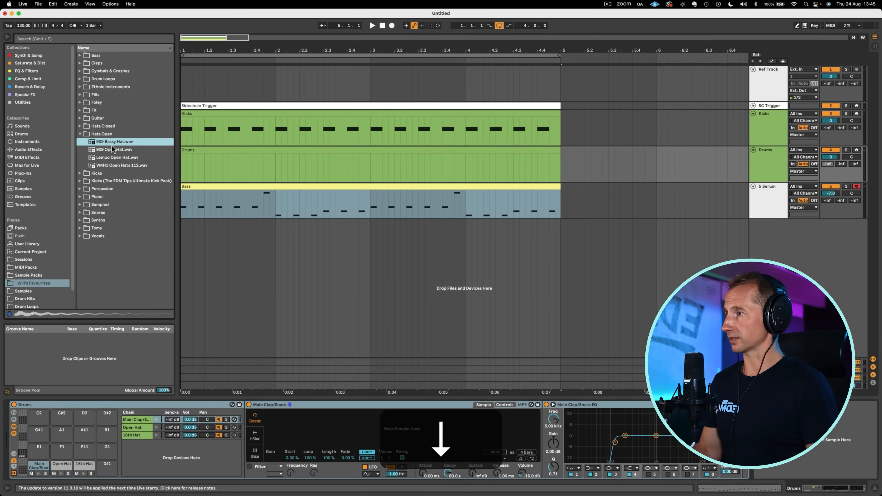
click(111, 150)
drag(112, 149, 143, 429)
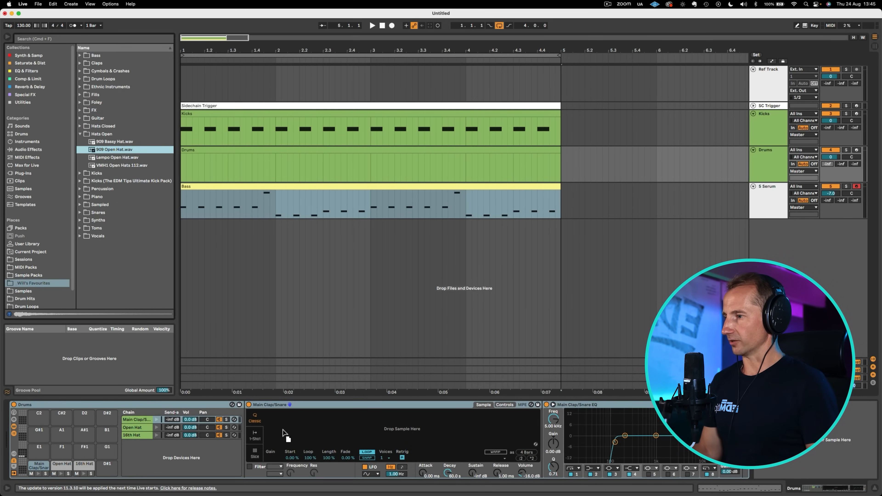
drag(285, 432, 142, 430)
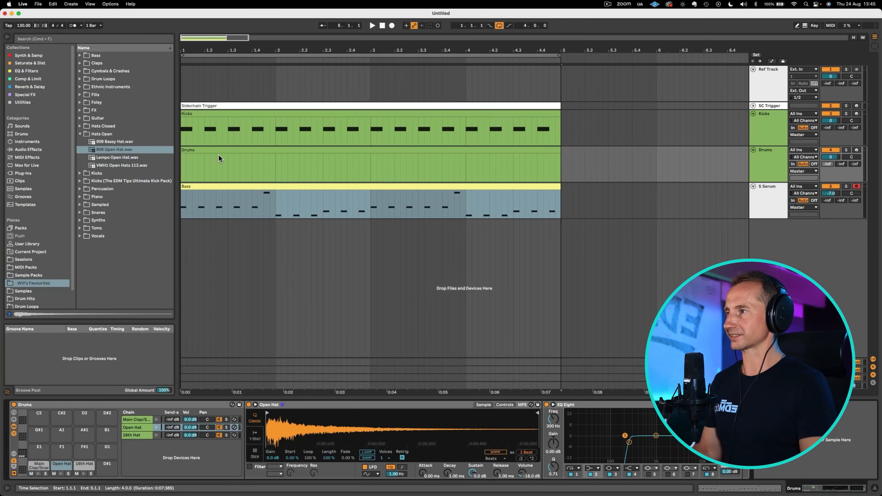
Add an eighth-note Open Hat at 1.1.3 in the Drums clip and select the clip's first beat
double_click(218, 155)
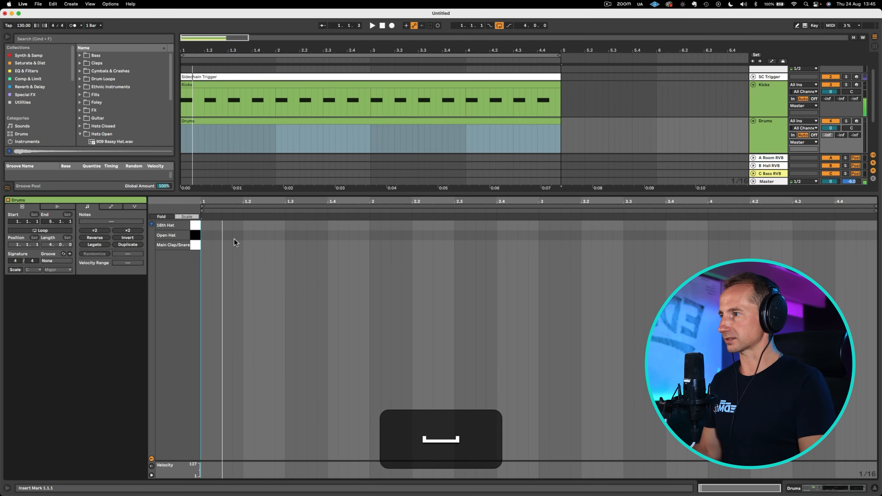
double_click(228, 236)
drag(231, 239, 245, 236)
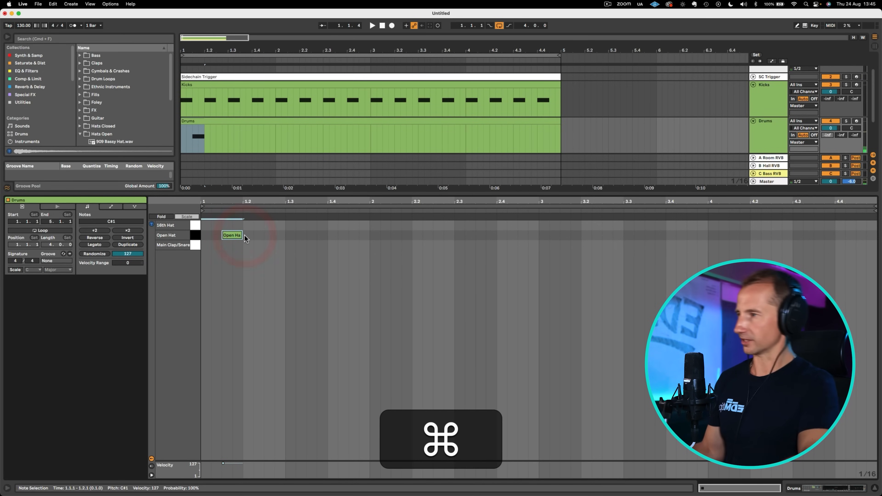
Duplicate the one-beat Open Hat pattern across all four bars of the Drums clip
key(super+d)
key(super+d)
key(super+d)
key(super+d)
key(super+d)
key(super+d)
key(super+d)
key(super+d)
key(super+d)
key(super+d)
key(super+d)
key(super+d)
key(super+d)
key(super+d)
key(super+d)
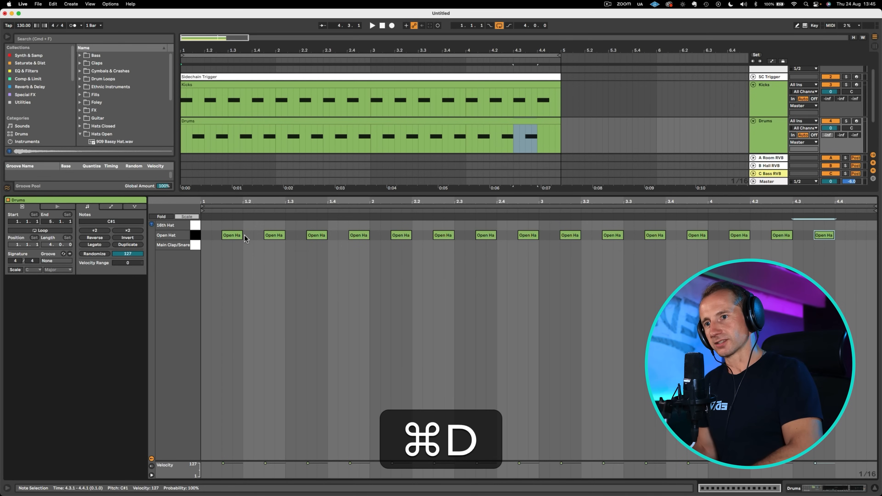
Play the loop and lower the Open Hat chain's volume to -1.0 dB
key(super+space)
key(shift+Tab)
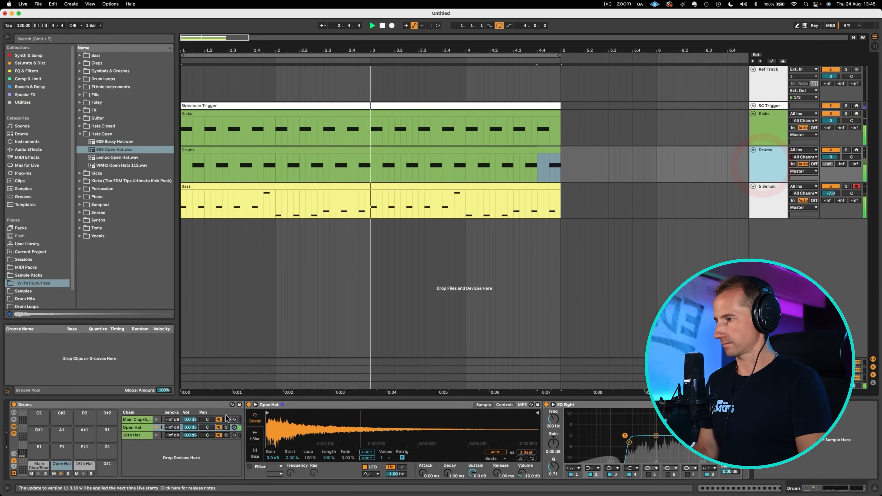
drag(190, 427, 191, 430)
key(space)
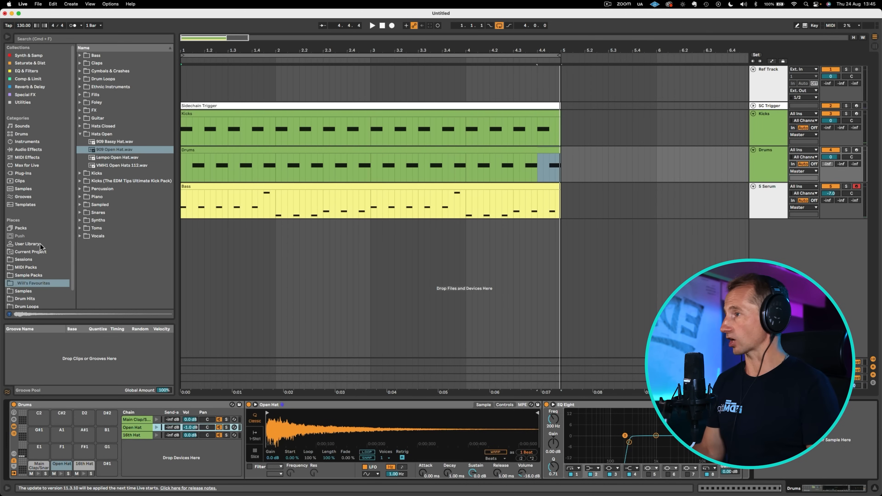
Browse and audition samples in the Hi Hats (Closed) folder of Drum Hits, including the VMH1 Closed Hats
click(29, 284)
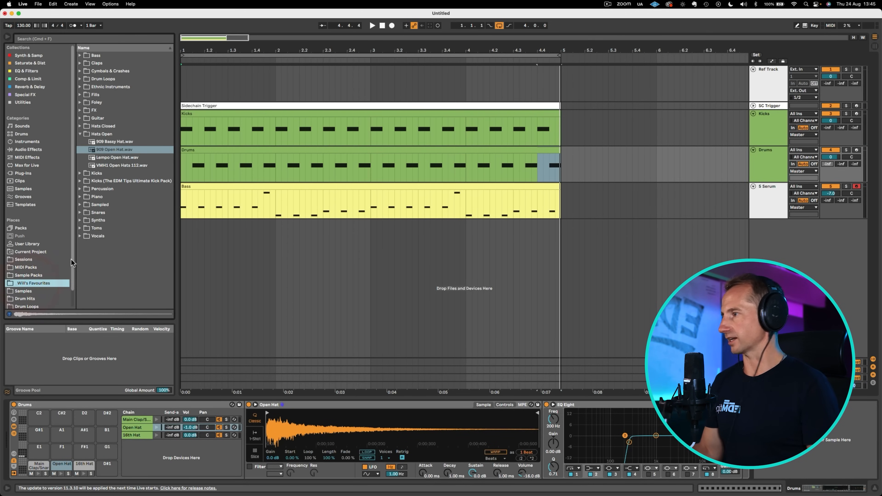
click(41, 298)
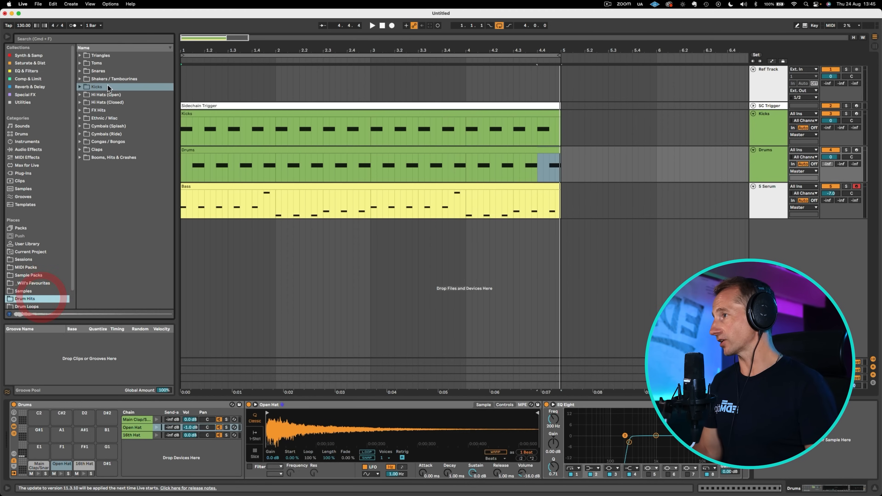
click(107, 93)
key(Down)
key(Right)
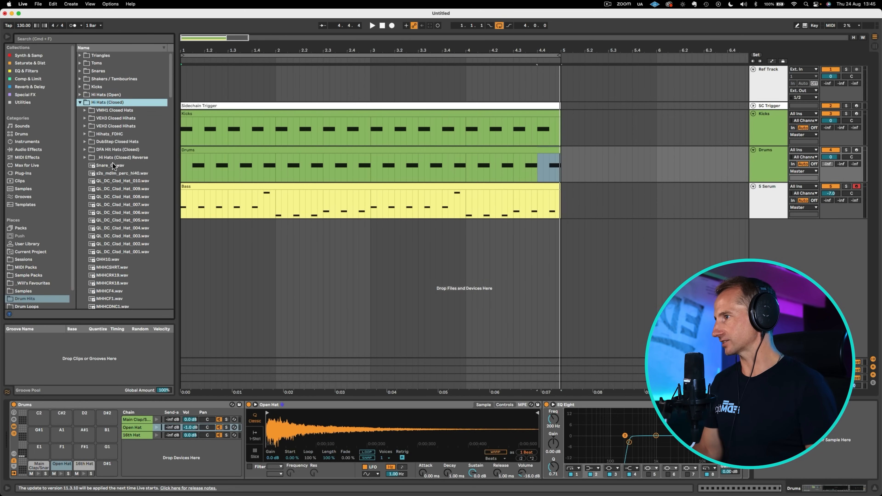
key(Down)
key(Right)
key(Down)
key(Down)
key(Up)
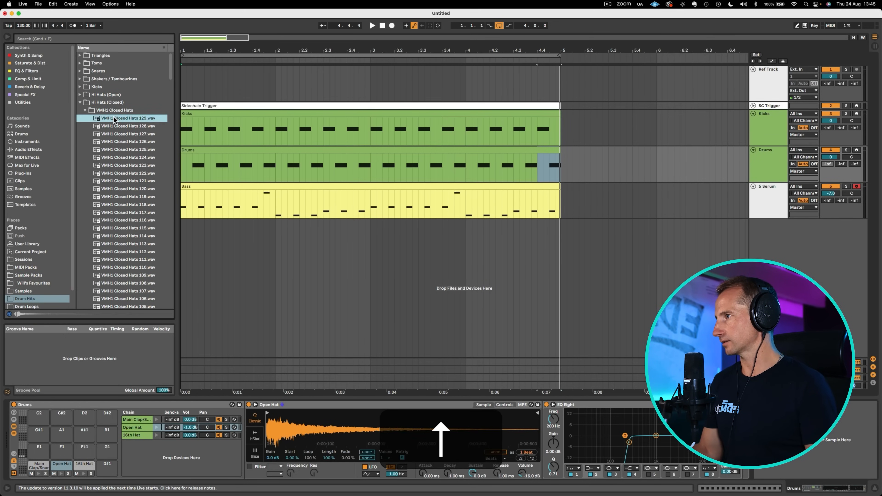
key(Up)
key(Left)
click(109, 167)
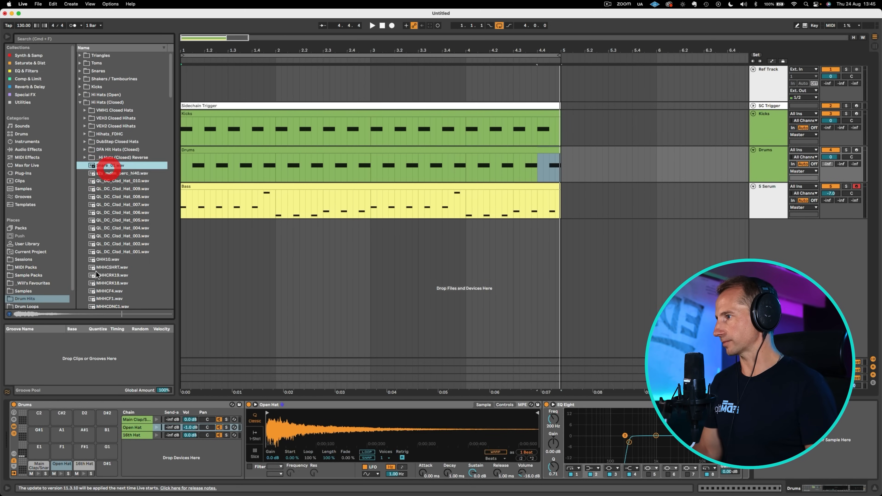
Load 909 Closed Hat.wav from the favourites' Hats Closed folder into the 16th Hat chain of the Drums rack
click(26, 283)
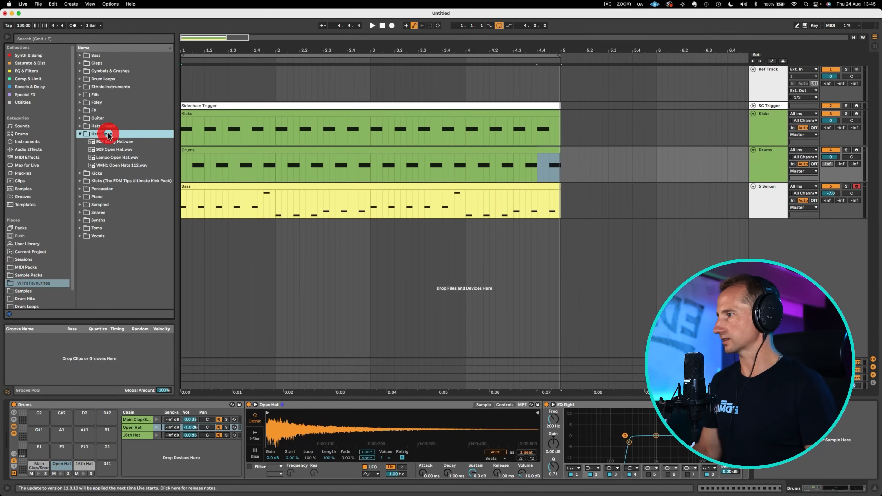
key(Left)
key(Up)
key(Right)
drag(108, 132, 137, 436)
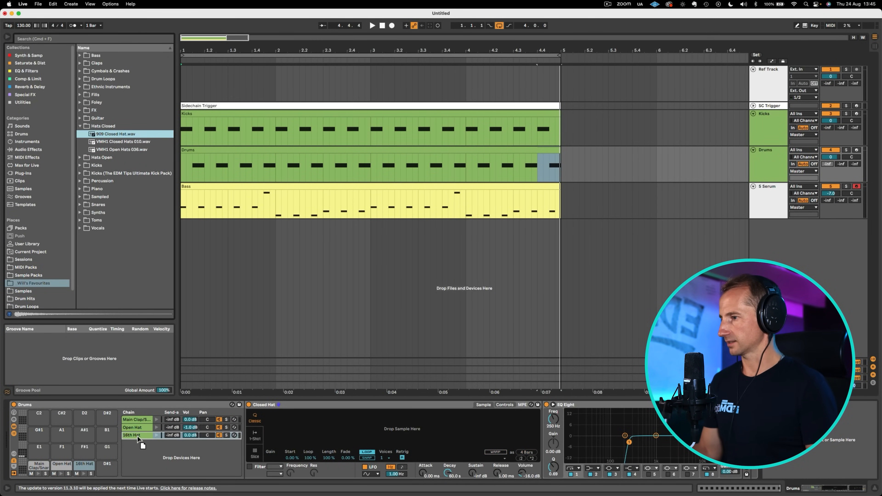
click(315, 426)
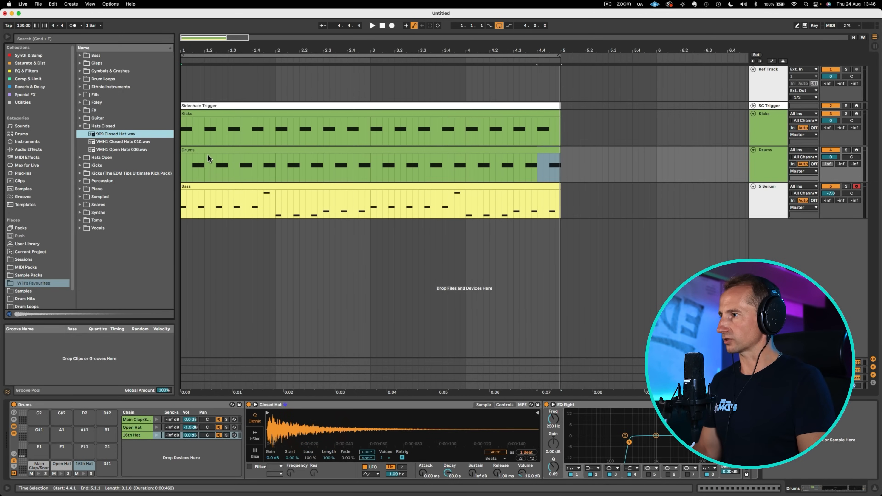
Add sixteenth-note 16th Hat hits at 1.1.2, 1.2.4 and 1.3.2 in the Drums clip and play the loop
double_click(201, 149)
double_click(216, 225)
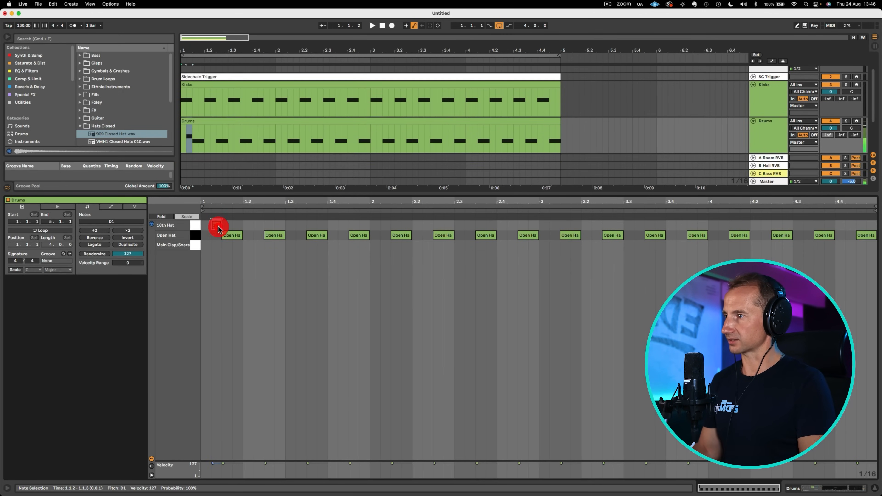
key(space)
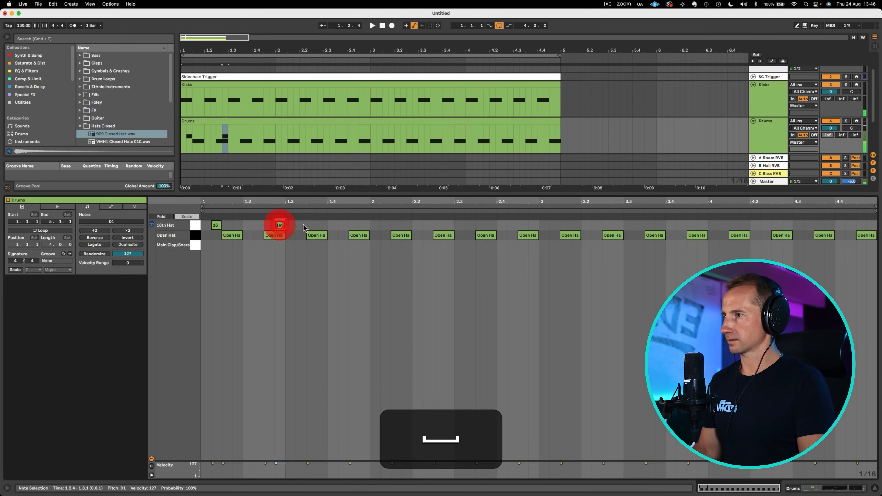
double_click(301, 225)
key(space)
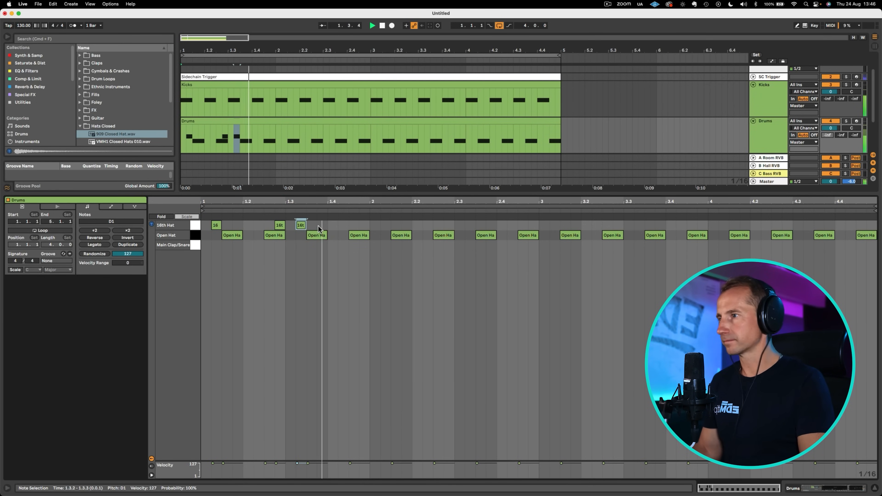
Add 16th Hat hits at 2.1.2, 2.2.4, 2.3.2 and 2.4.4 in the Drums clip, auditioning the loop
double_click(382, 225)
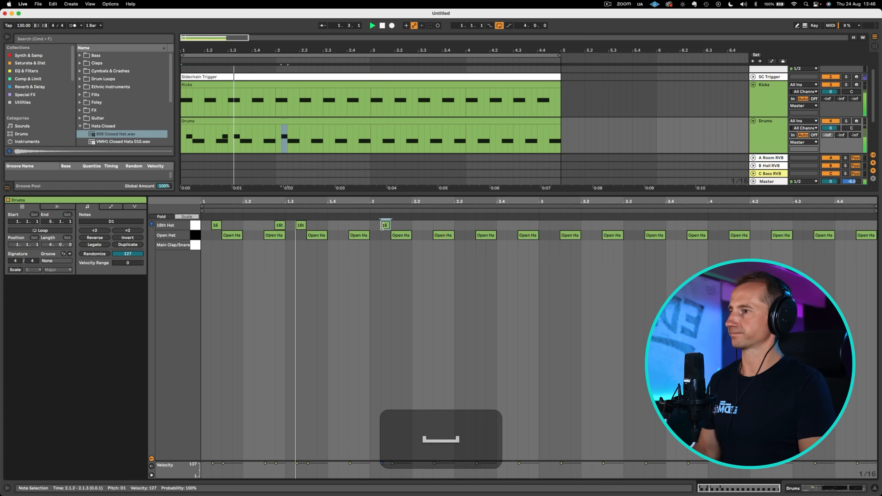
key(space)
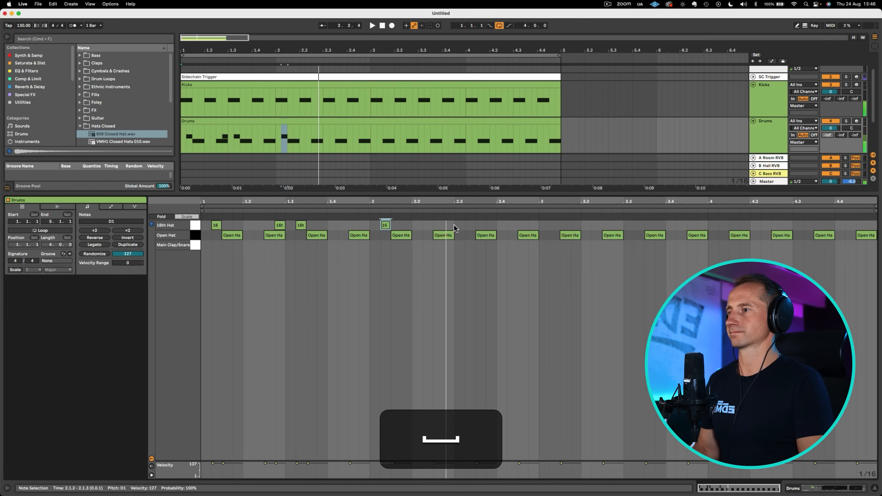
double_click(451, 226)
double_click(468, 226)
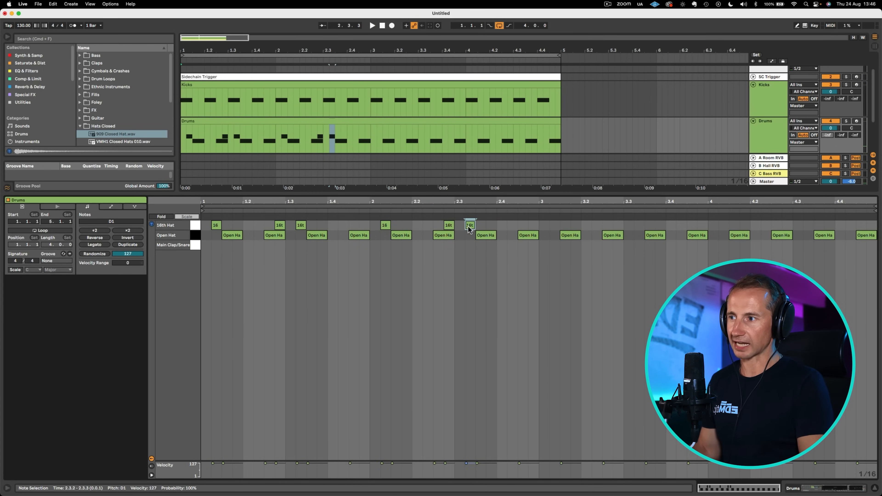
key(space)
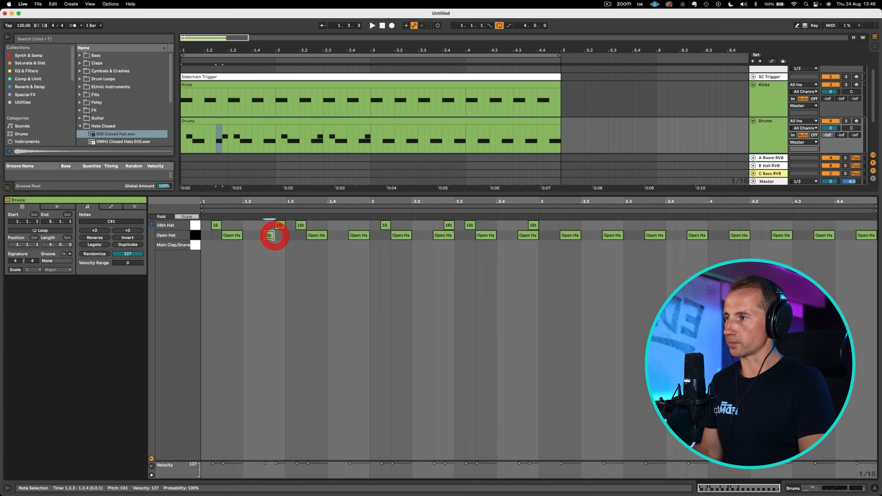
Shorten the Open Hat notes at 1.2.3, 2.2.3 and 2.4.3 to one sixteenth each, ending where the 16th Hat hits start
drag(273, 236, 282, 236)
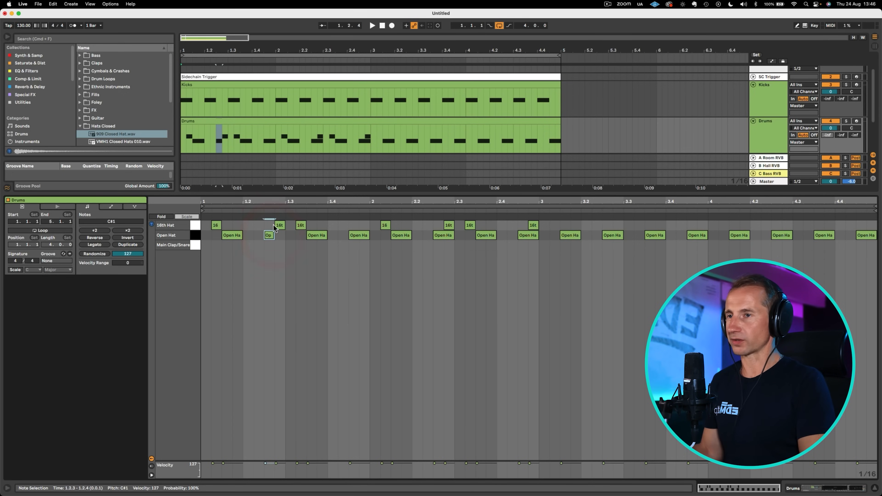
key(space)
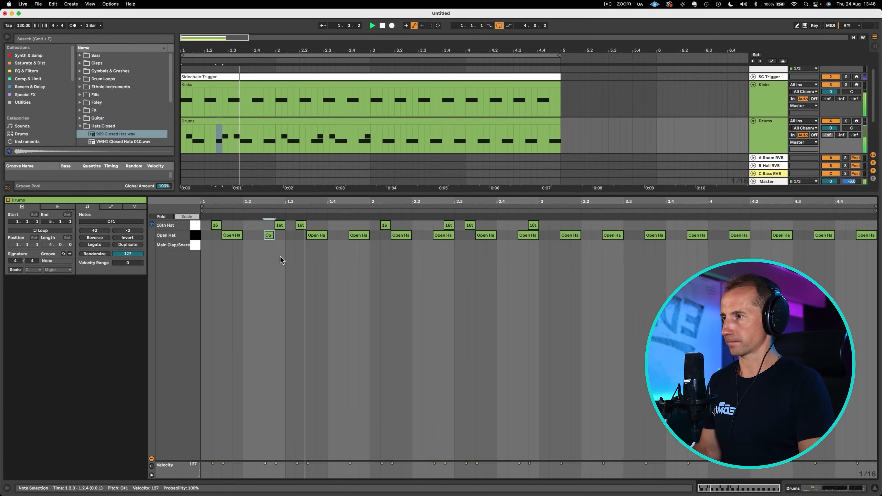
key(space)
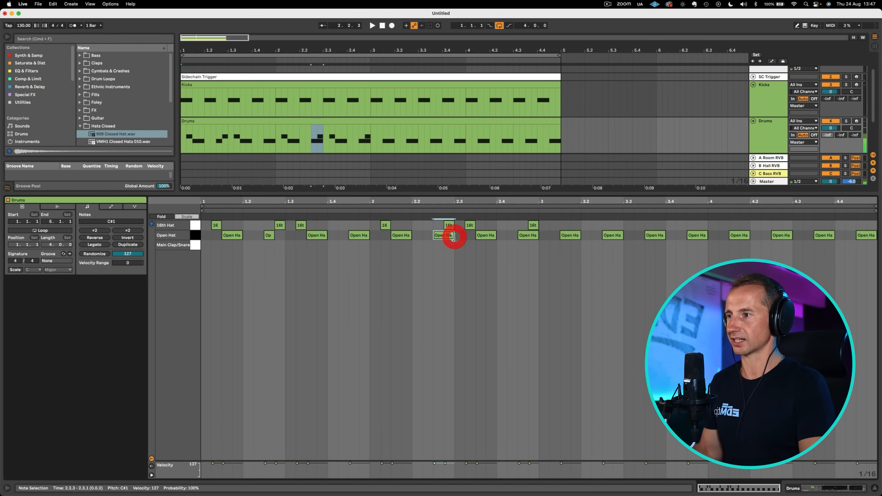
drag(453, 237, 440, 237)
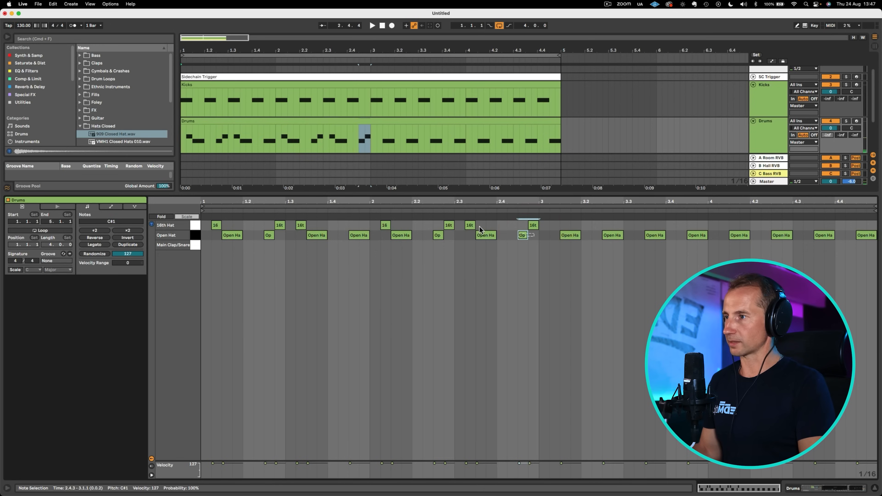
Duplicate the first two bars of 16th Hat and Open Hat notes into bars 3 and 4 of the Drums clip
drag(539, 240, 195, 224)
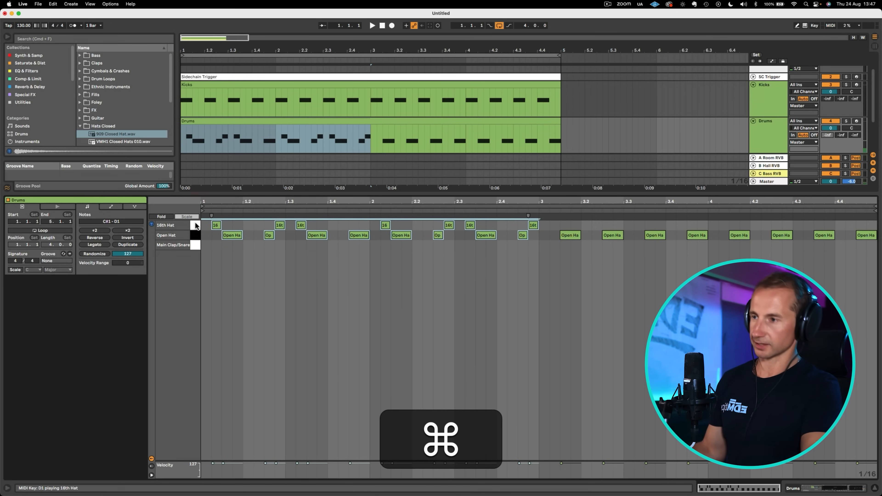
key(super+d)
key(shift+super+Tab)
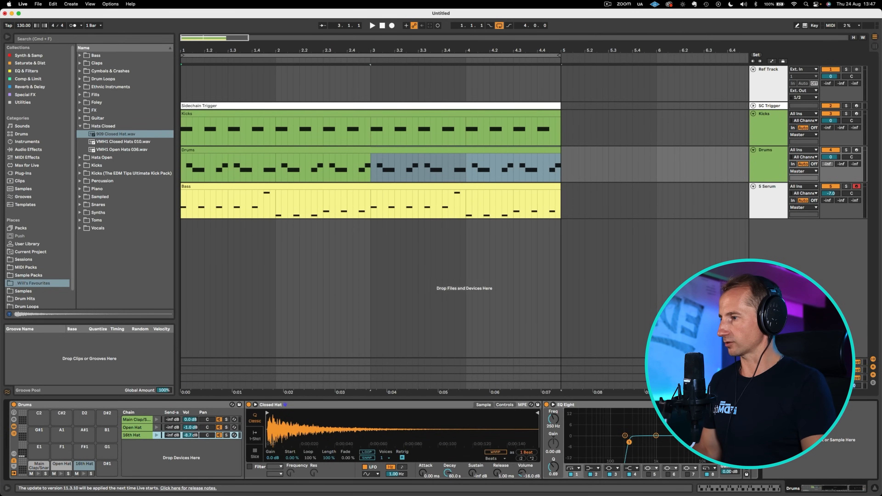
Play the loop and lower the Open Hat chain's volume to -3.0 dB
key(space)
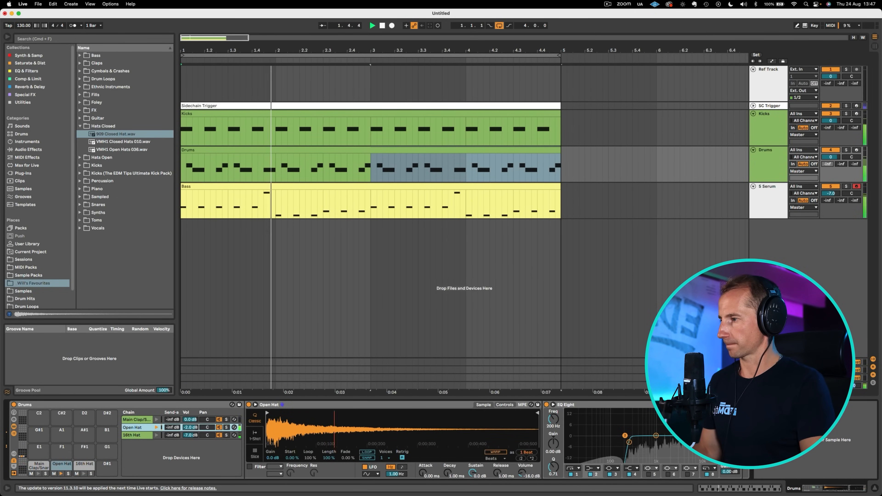
drag(191, 427, 190, 430)
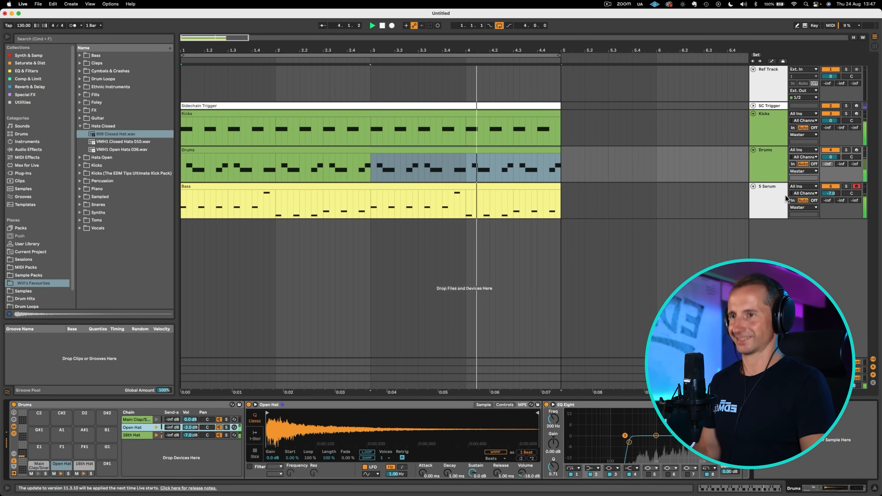
key(space)
Try transposing all notes of the Bass clip up one octave and audition them
double_click(376, 186)
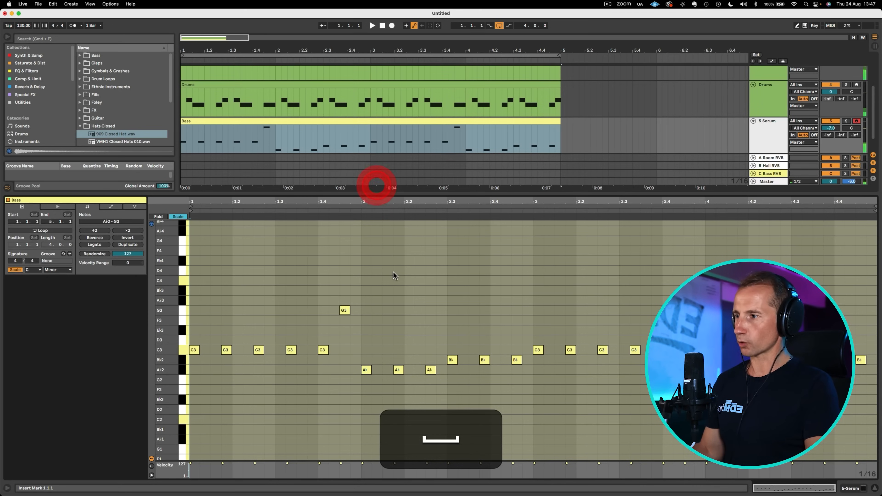
click(392, 272)
key(super+a)
key(shift+super+Up)
key(shift+space)
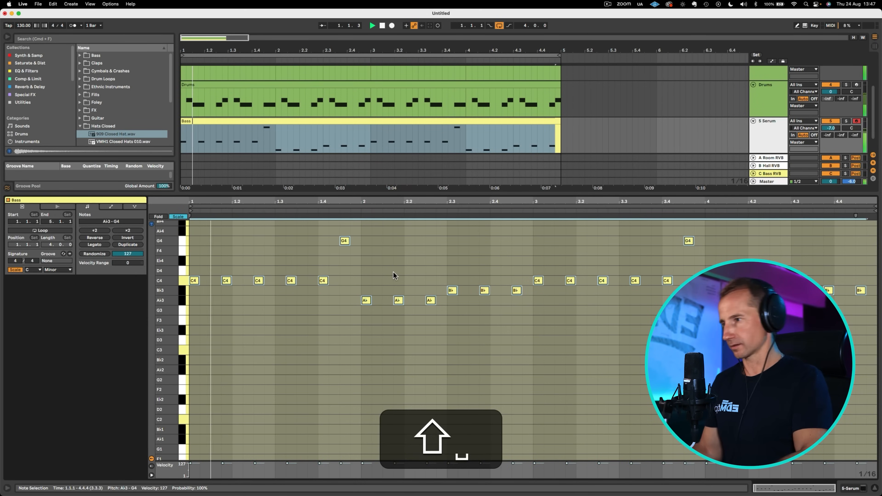
Undo the octave transposition of the Bass notes and play the loop
key(super+z)
key(shift+super+Tab)
key(shift+space)
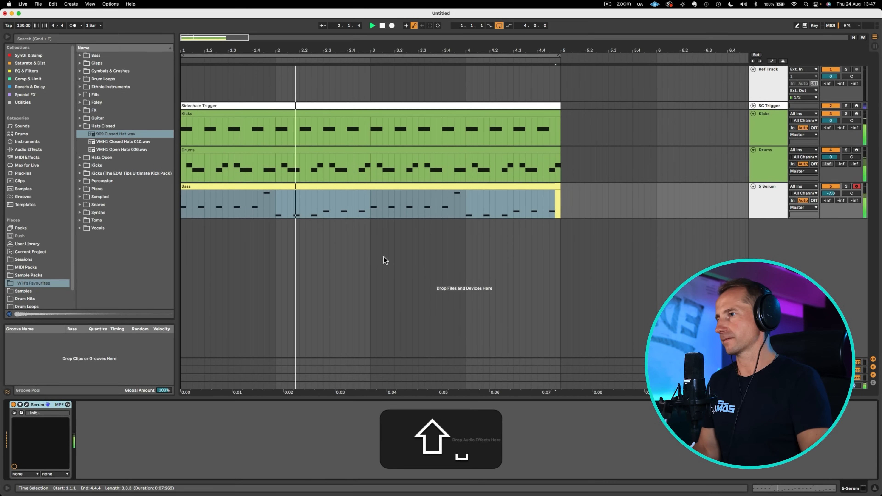
key(space)
Collapse the Hats Closed folder and expand the Drum Hits folder in the Samples place
click(274, 155)
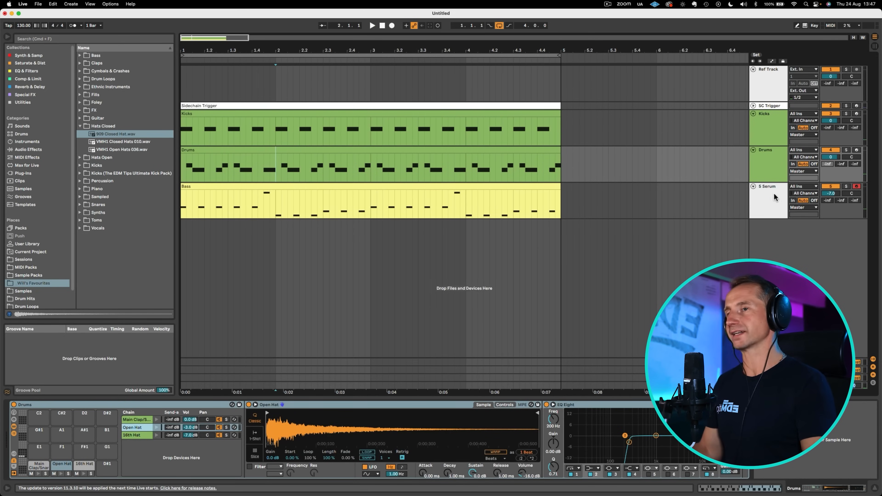
click(767, 165)
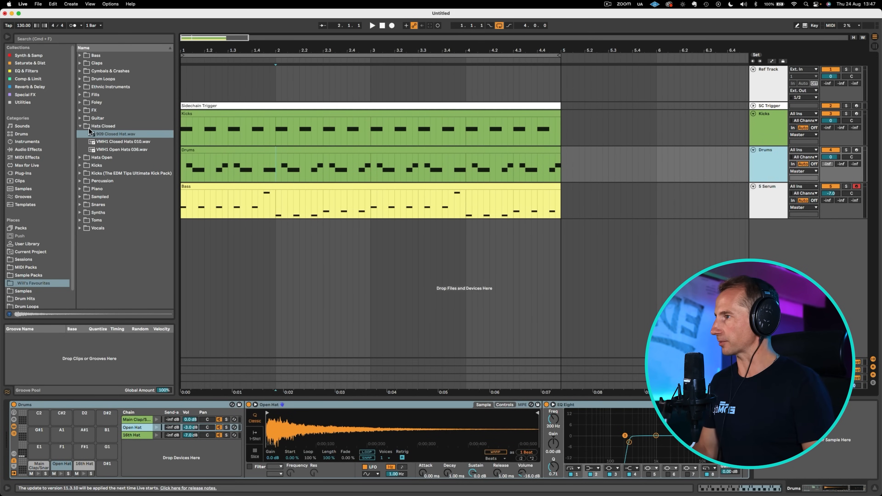
click(88, 127)
key(Left)
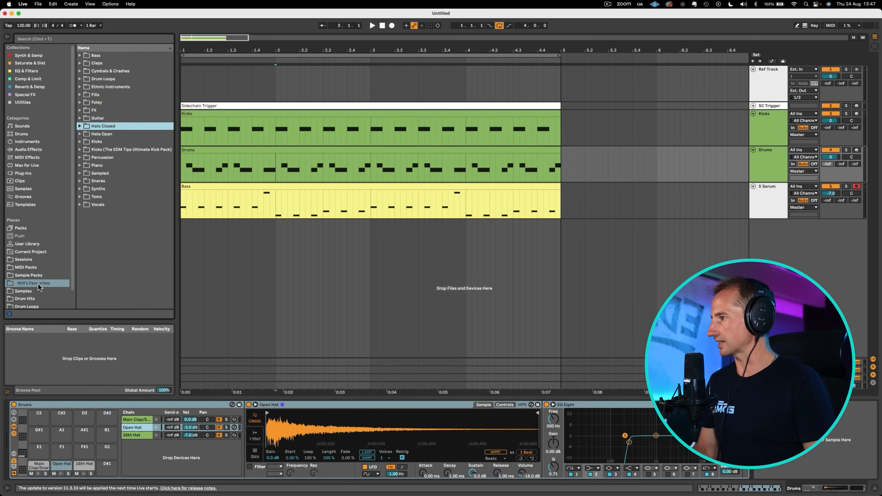
click(31, 292)
key(Up)
key(Up)
key(Up)
key(Up)
key(Up)
key(Up)
key(Up)
key(Up)
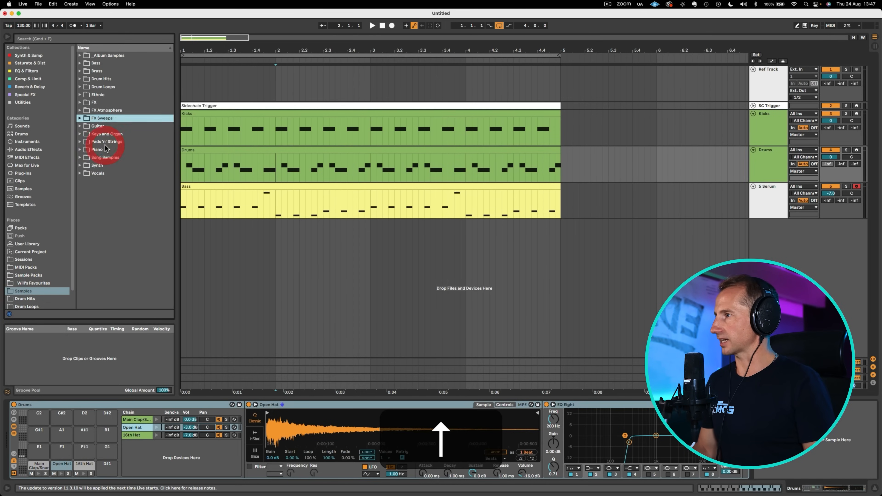
key(Right)
Expand the Claps folder and its VEH3 Claps subfolder inside Drum Hits
click(103, 179)
key(Up)
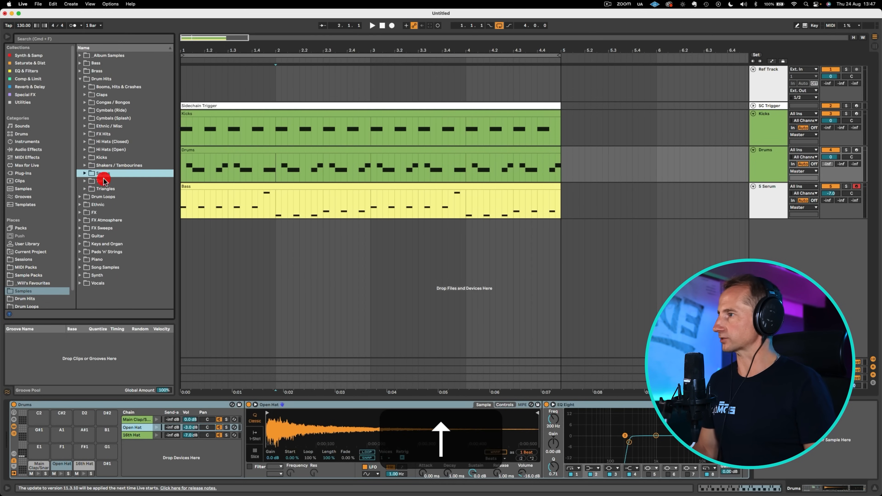
key(Right)
click(97, 95)
key(Right)
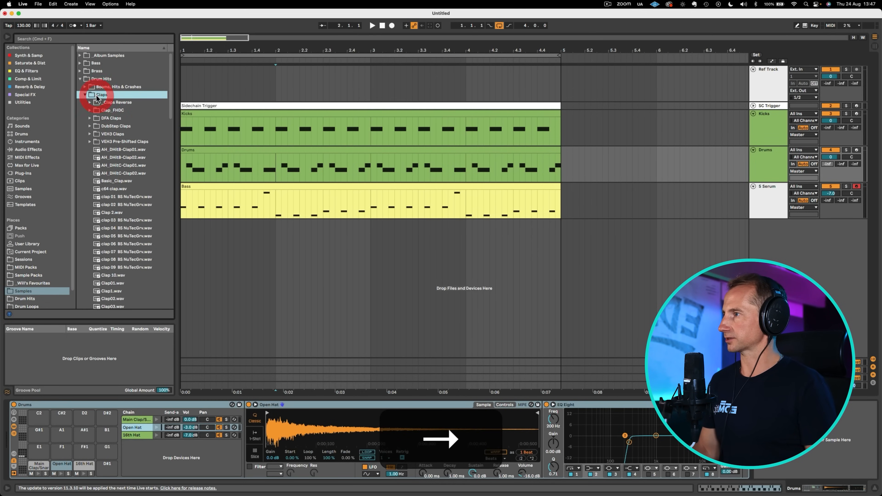
click(103, 133)
key(Right)
Audition the first few VEH3 claps and load VEH3 Claps 002.wav into the Main Clap/Snare chain of the Drums rack
key(Down)
key(Down)
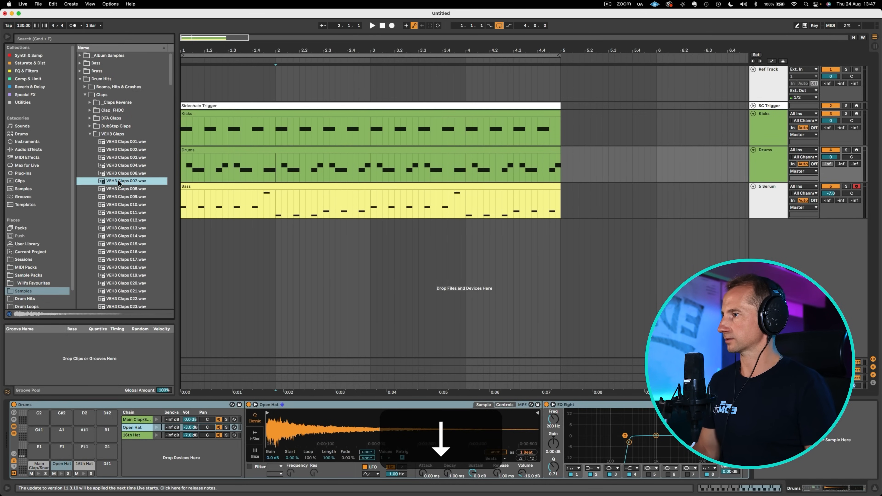
click(118, 180)
click(125, 150)
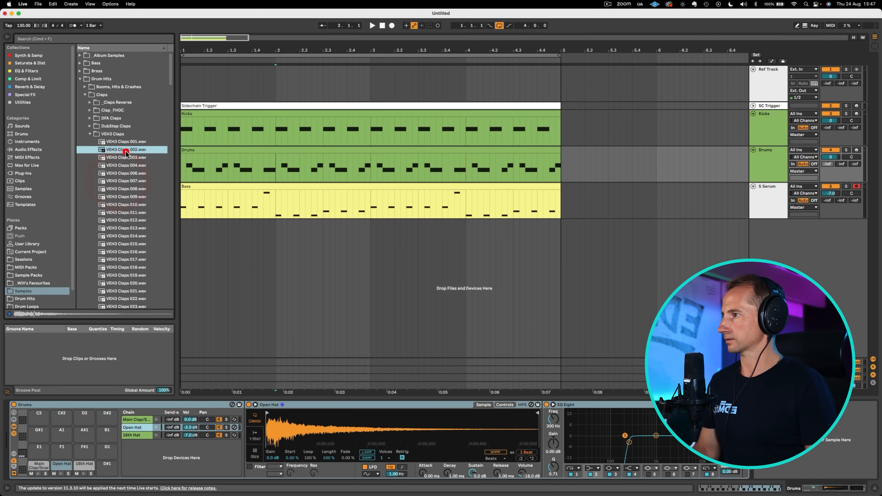
drag(126, 149, 108, 371)
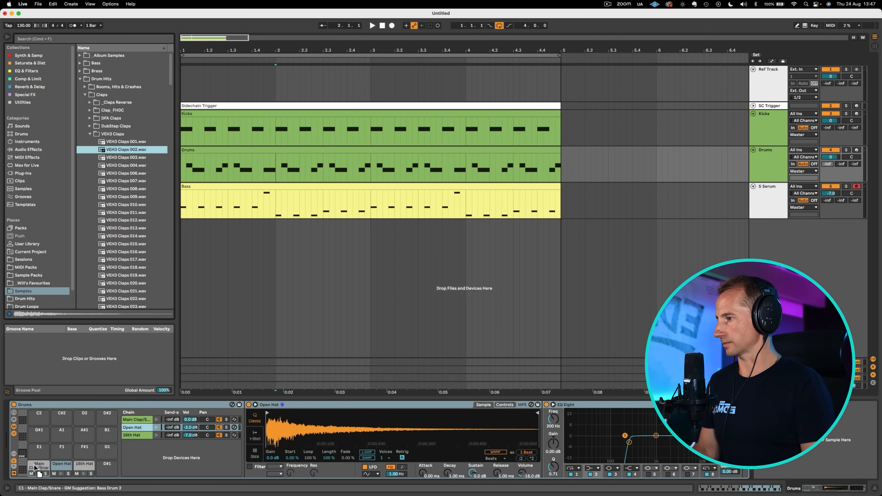
drag(143, 420, 142, 421)
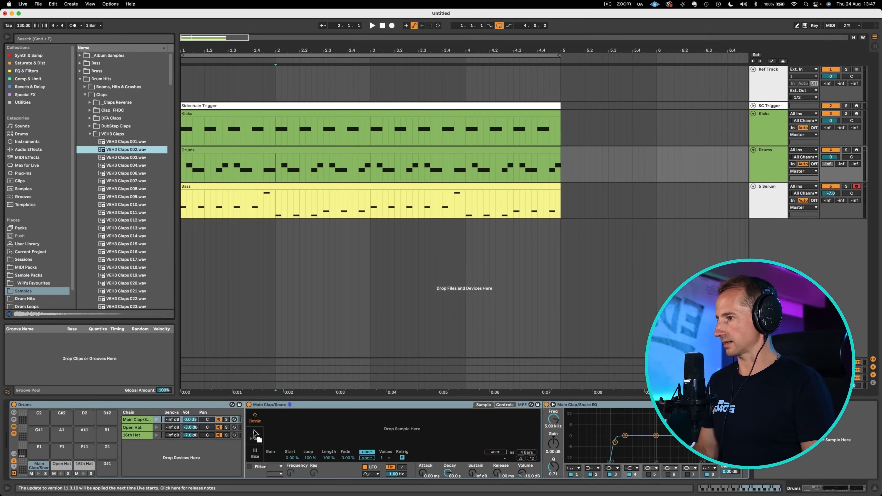
drag(254, 434, 255, 433)
Audition VEH3 claps 014 to 027 and add VEH3 Claps 026.wav to the Drums rack as a new chain
click(127, 234)
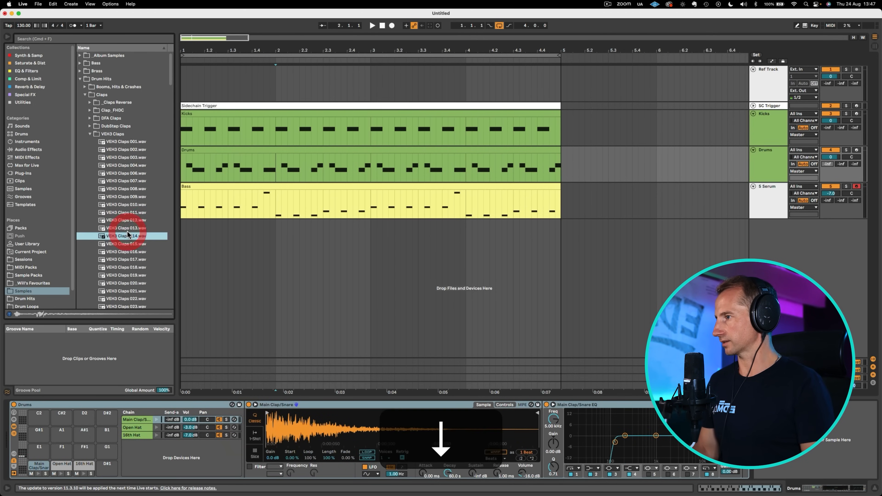
key(Down)
key(Down)
key(Down)
key(Down)
key(Down)
key(Down)
key(Down)
key(Down)
key(Down)
key(Down)
key(Down)
key(Down)
key(Down)
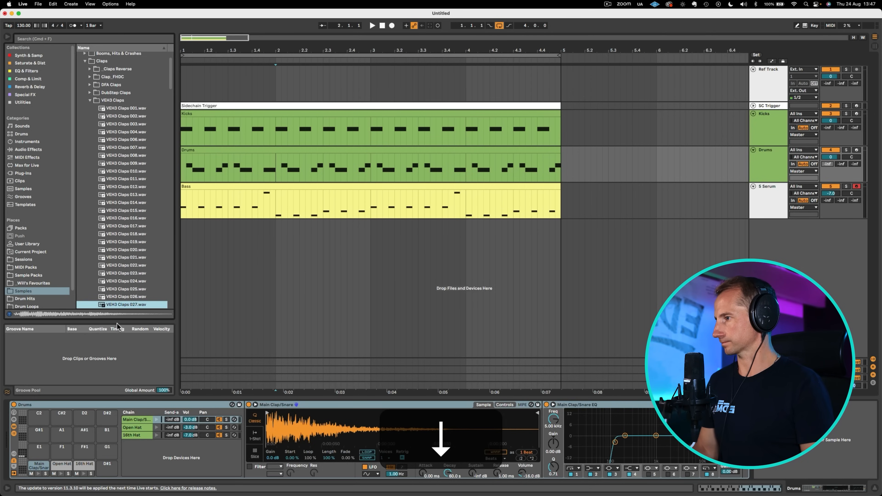
key(Up)
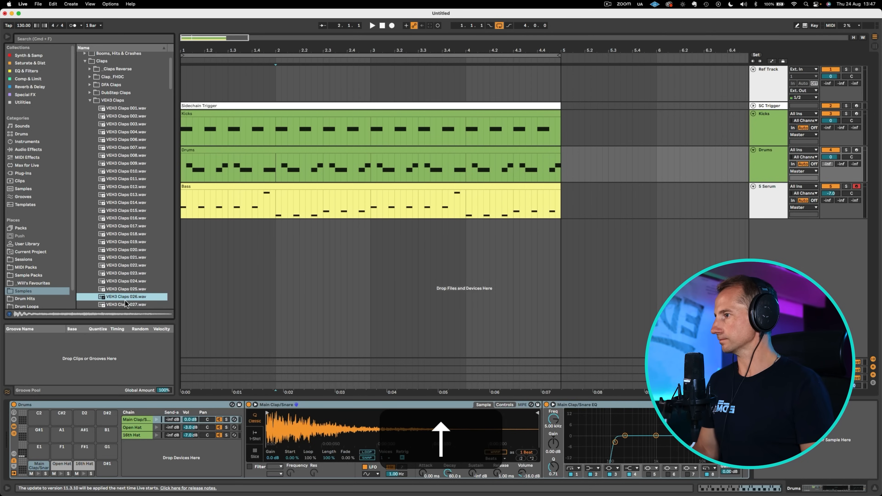
click(144, 449)
Add a VEH3 Claps 026 hit and a Main Clap/Snare hit at 1.2.1 in the Drums clip
double_click(195, 147)
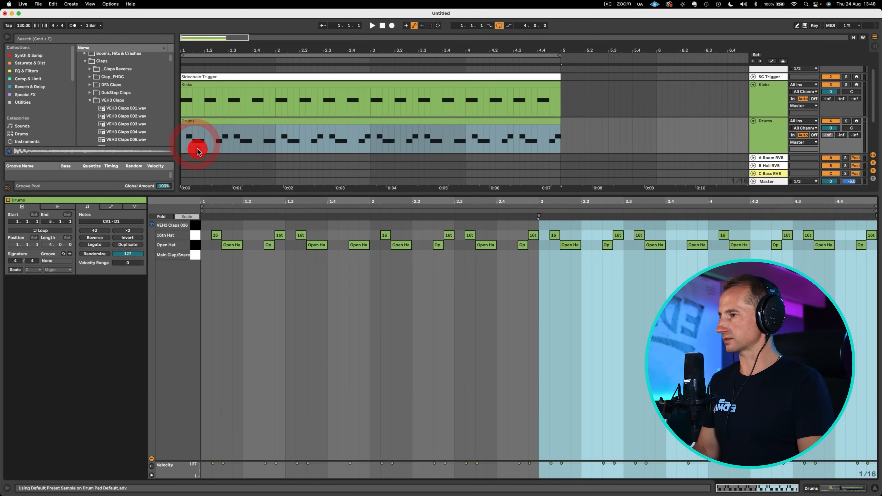
key(space)
key(space)
double_click(244, 224)
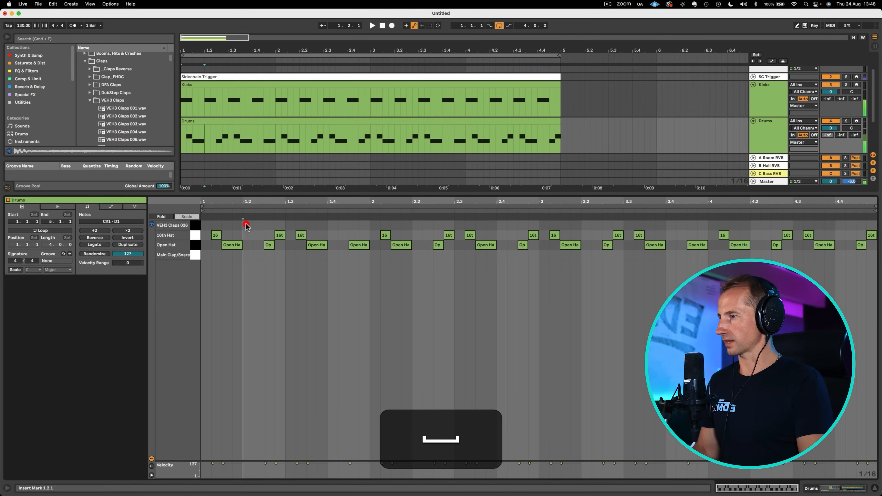
double_click(255, 257)
key(Left)
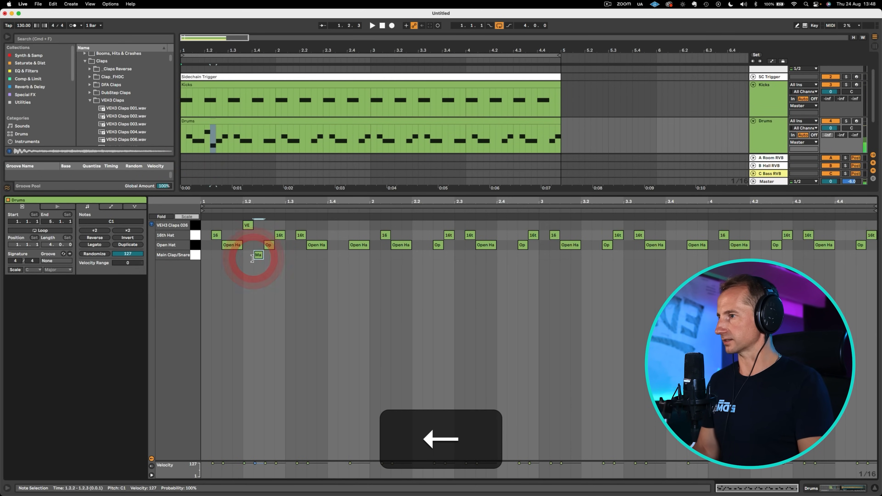
Repeat the Main Clap/Snare hit every two beats through all four bars of the Drums clip
drag(286, 258, 198, 253)
key(super+d)
key(super+d)
key(super+d)
key(super+d)
key(super+d)
key(super+d)
key(super+d)
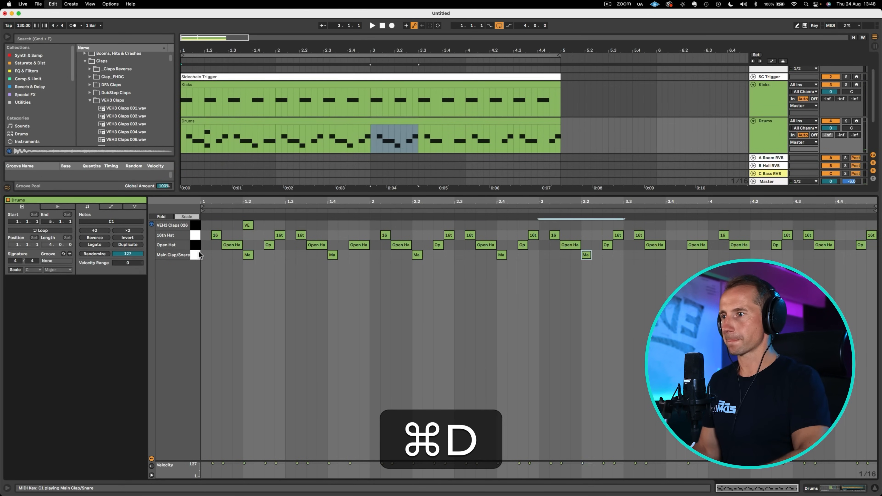
Repeat the VEH3 Claps 026 hit every two beats through all four bars of the Drums clip
drag(286, 224, 205, 224)
key(super+d)
key(super+d)
key(super+d)
key(super+d)
key(super+d)
key(super+d)
key(super+d)
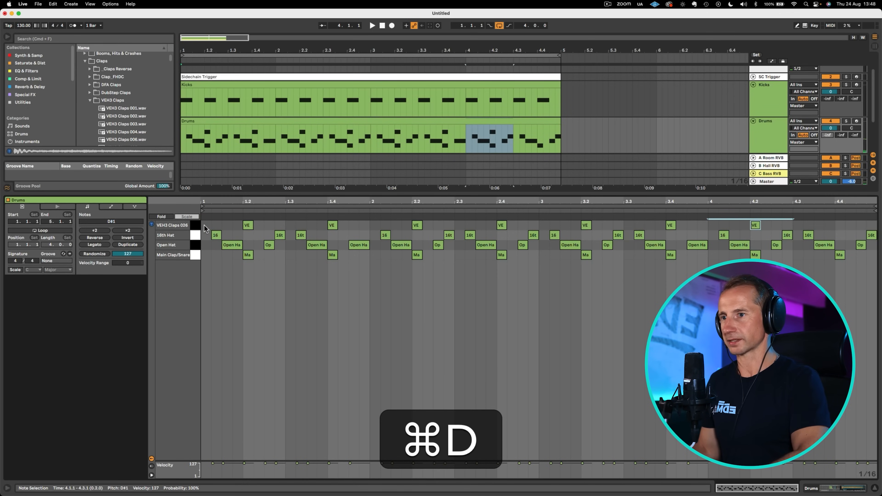
Lower the VEH3 Claps 026 chain's volume, set Main Clap/Snare to -7.4 dB, and play the loop
key(shift+Tab)
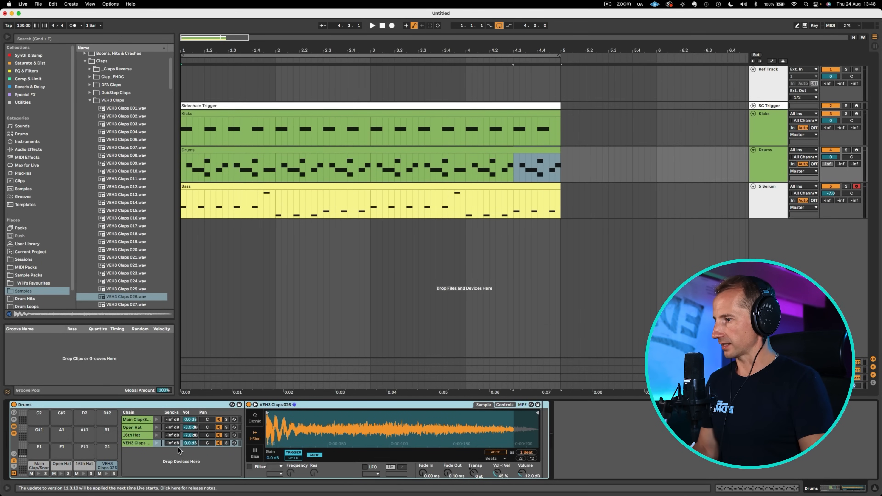
drag(183, 444, 183, 451)
drag(185, 420, 189, 439)
key(space)
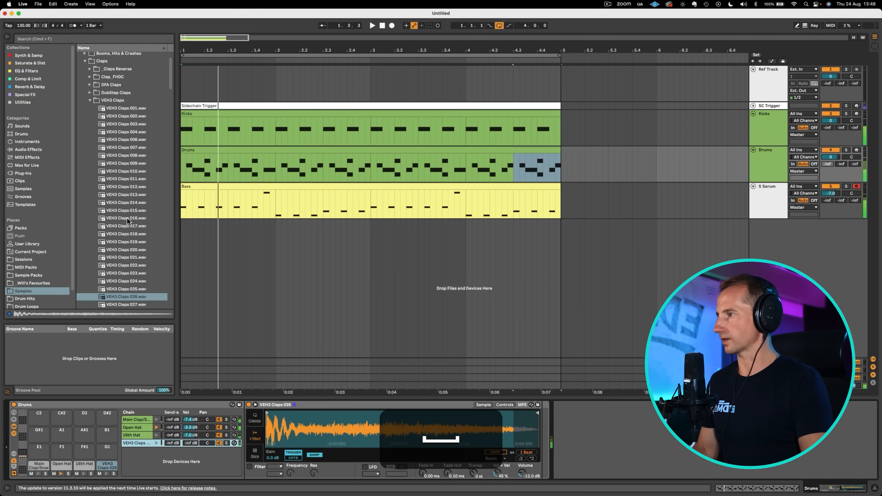
Replace the VEH3 Claps 026 sample with VEH3 Claps 011.wav and set that chain's volume to -9.6 dB
click(128, 210)
key(Up)
key(Up)
key(Up)
key(Up)
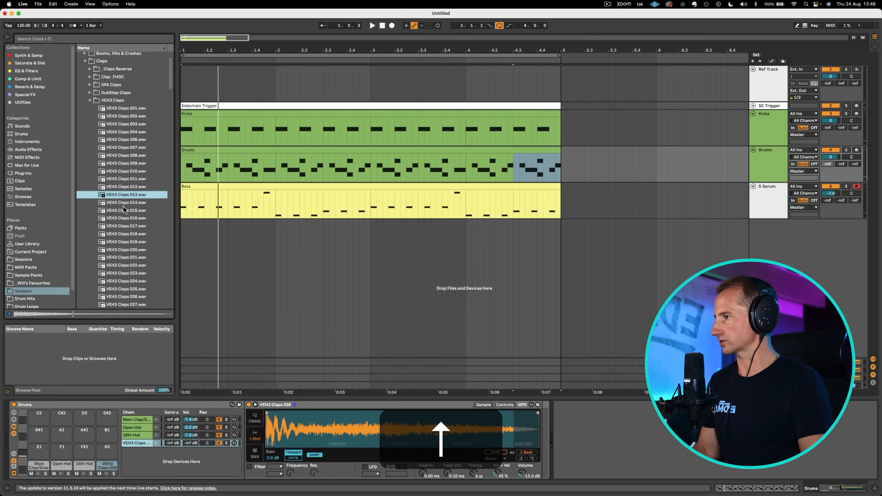
key(Up)
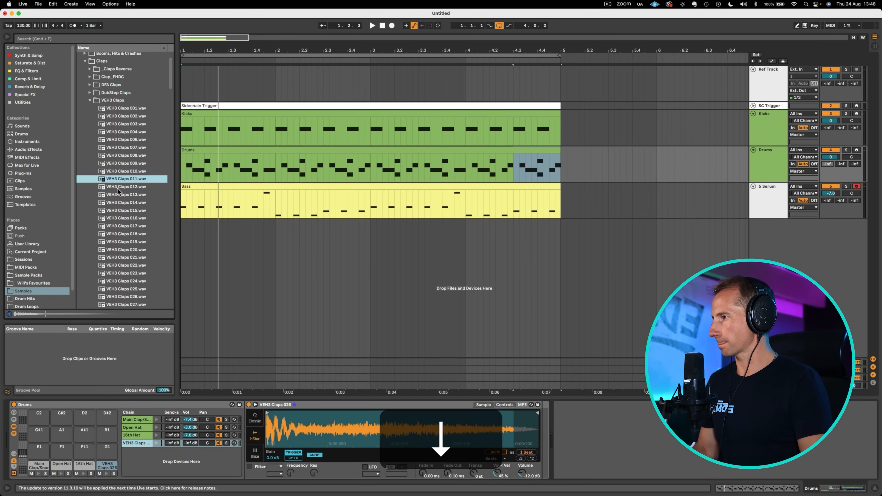
drag(124, 179, 346, 426)
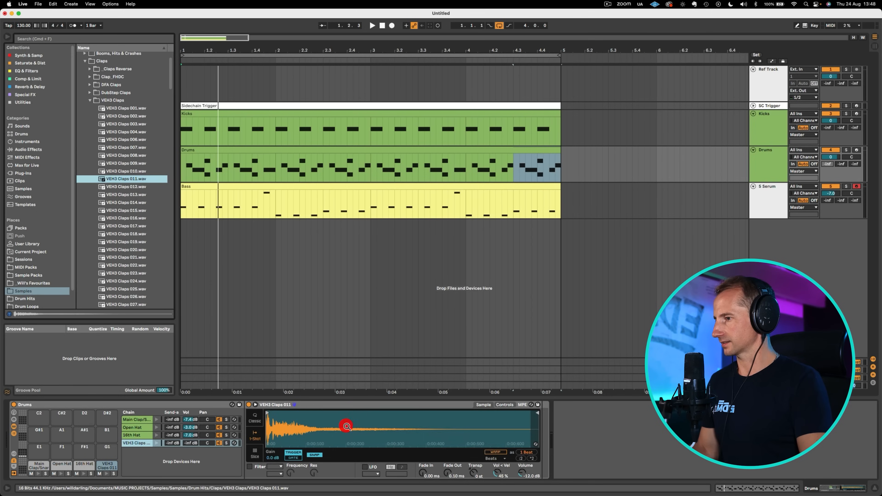
key(space)
drag(190, 443, 190, 439)
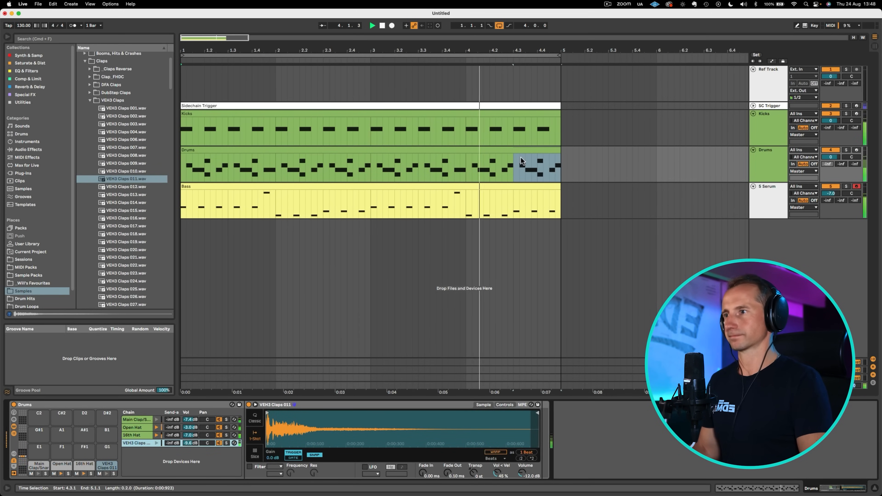
Add an extra Main Clap/Snare hit at 2.3.2 in the Drums clip and audition the loop
double_click(523, 150)
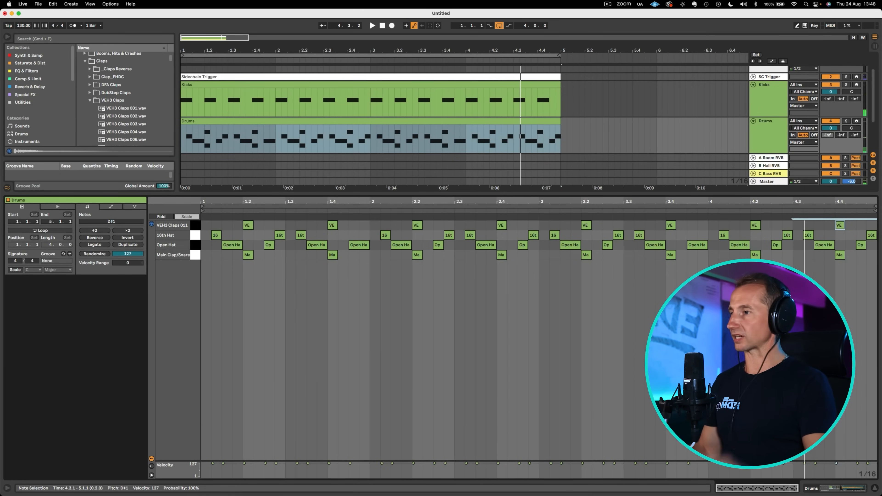
click(332, 256)
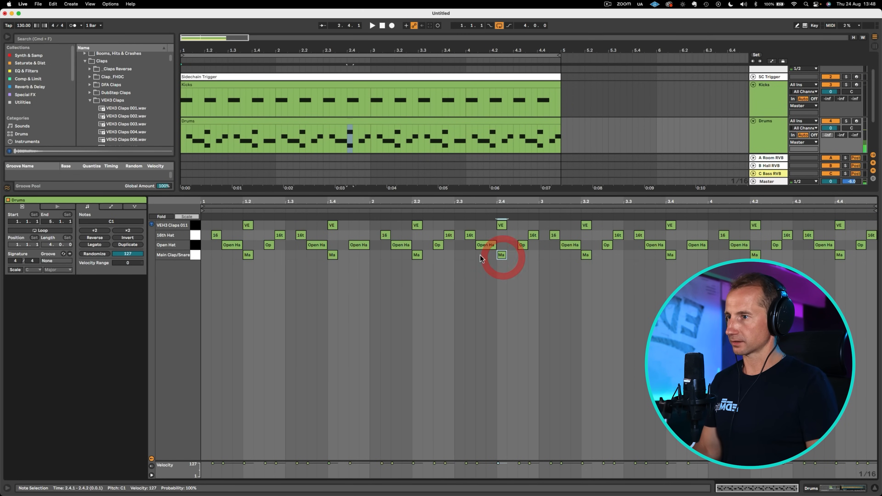
double_click(470, 255)
key(space)
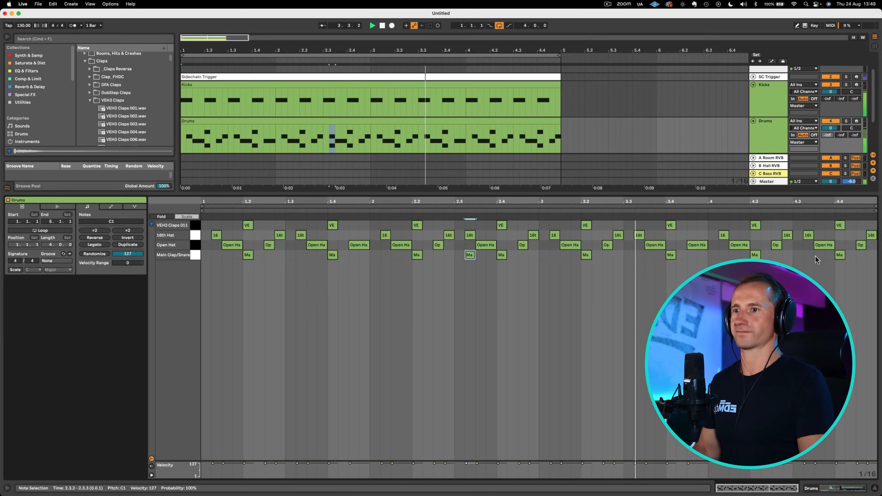
key(space)
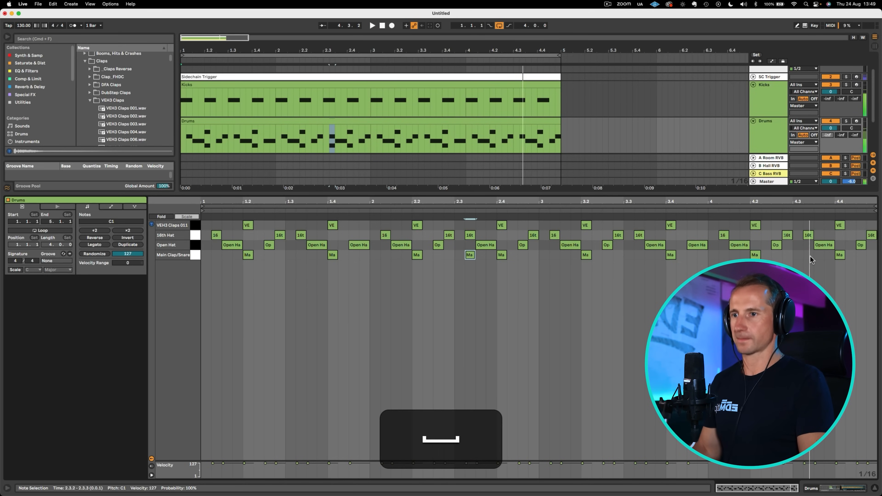
Add another extra Main Clap/Snare hit at 4.3.2 in the Drums clip
double_click(807, 255)
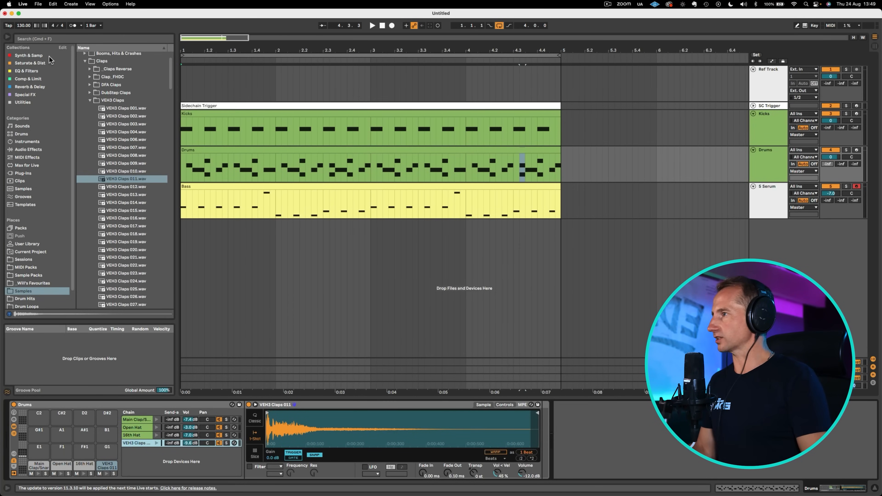
Find Swing Logic 16ths 64 in the grooves library and add it to the Groove Pool
click(84, 60)
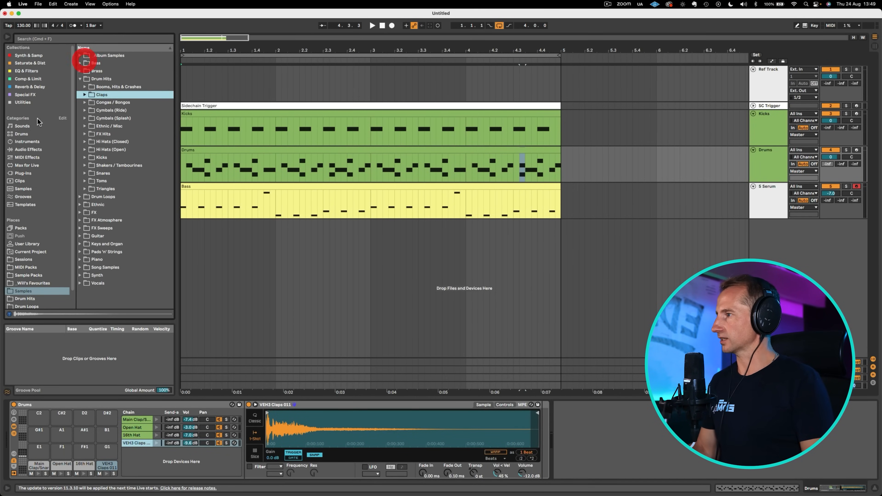
click(25, 157)
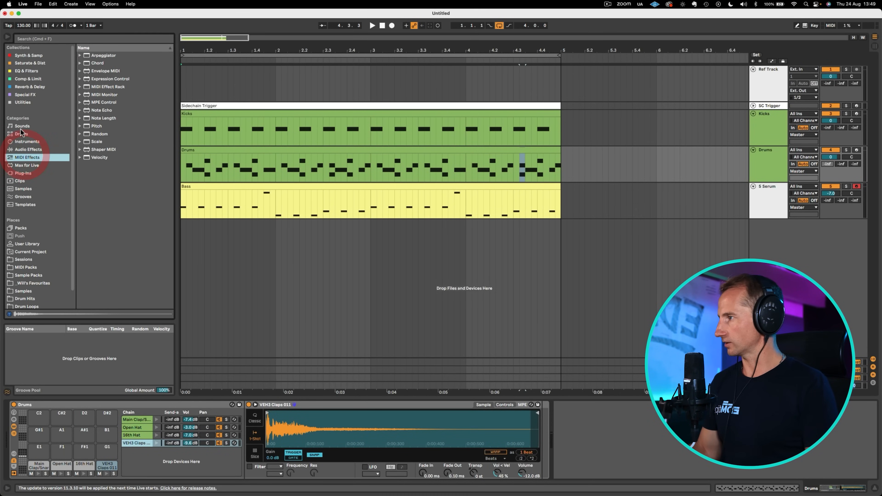
click(24, 196)
scroll(130, 192, down, 15)
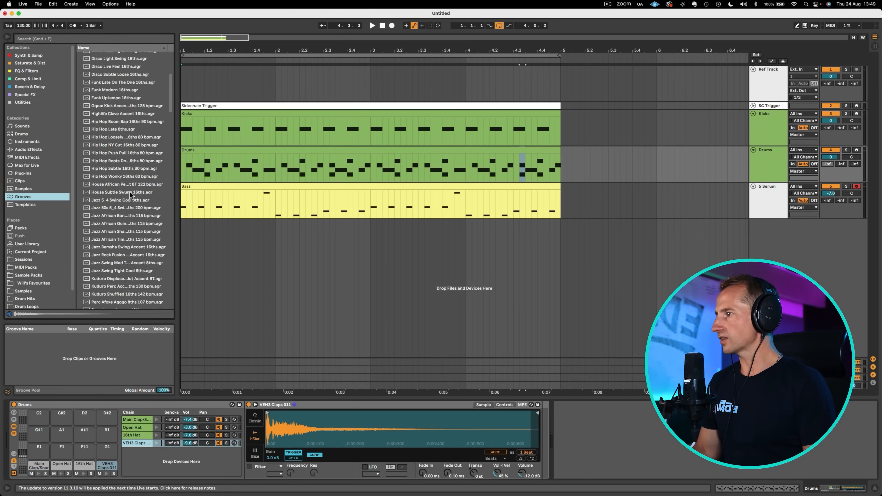
scroll(130, 191, up, 10)
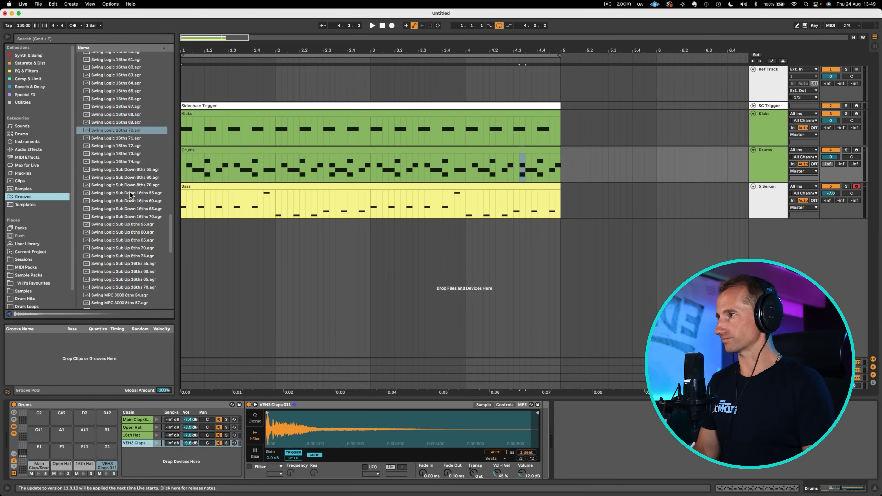
key(Up)
key(Up)
key(Up)
key(Up)
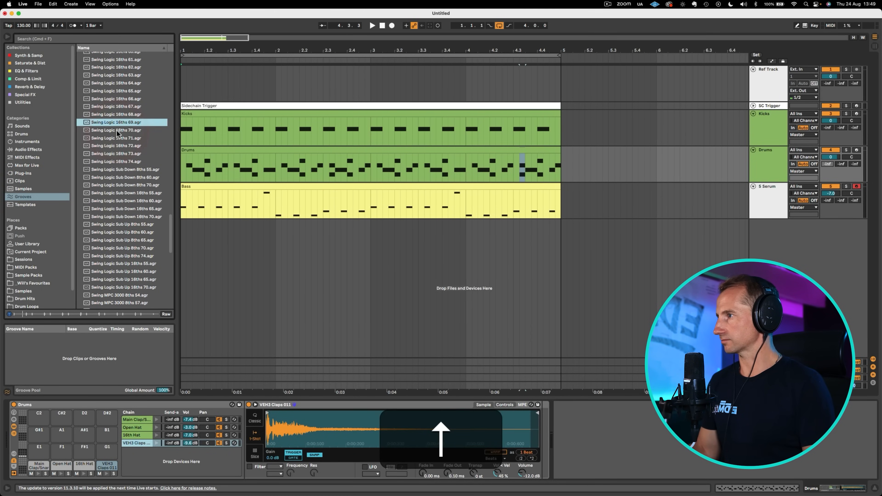
key(Up)
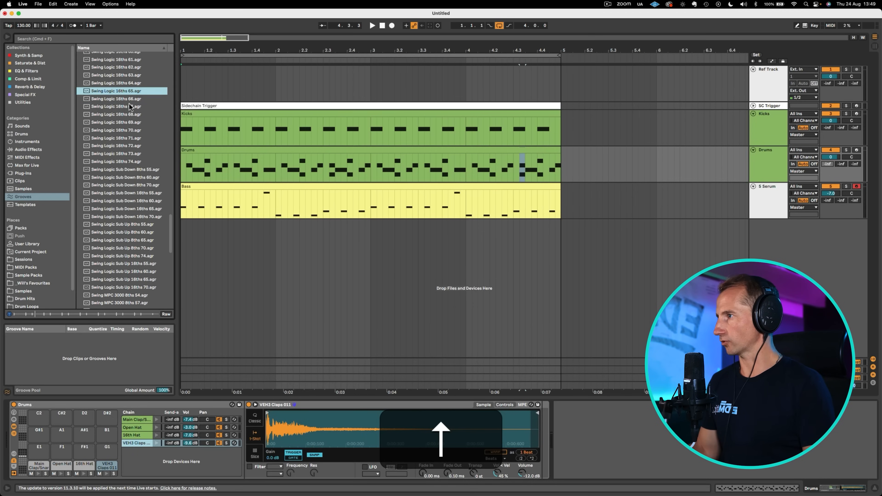
key(Up)
drag(93, 280, 61, 356)
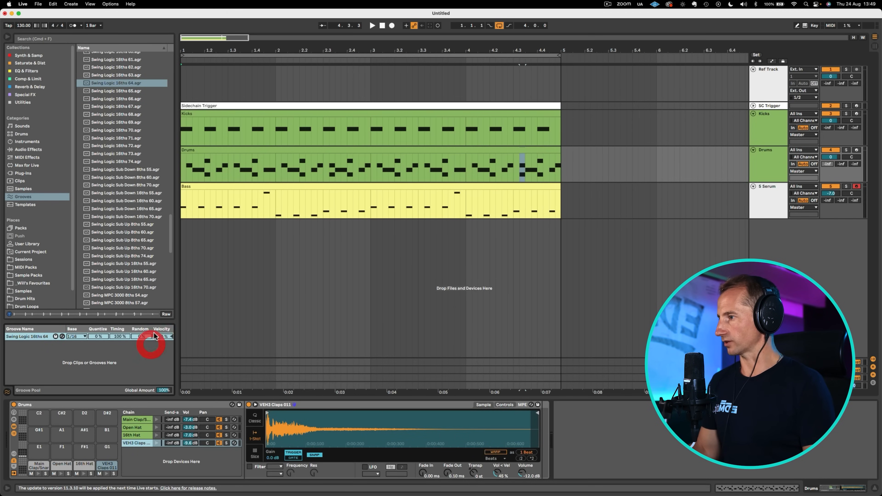
Apply the Swing Logic 16ths 64 groove with 0% velocity to the Bass and Drums clips and set Global Amount to 95% during playback
text(0)
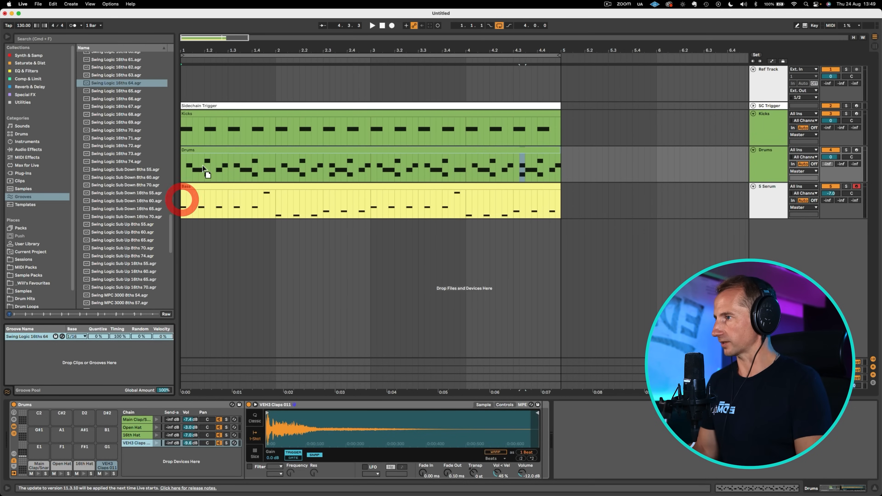
key(space)
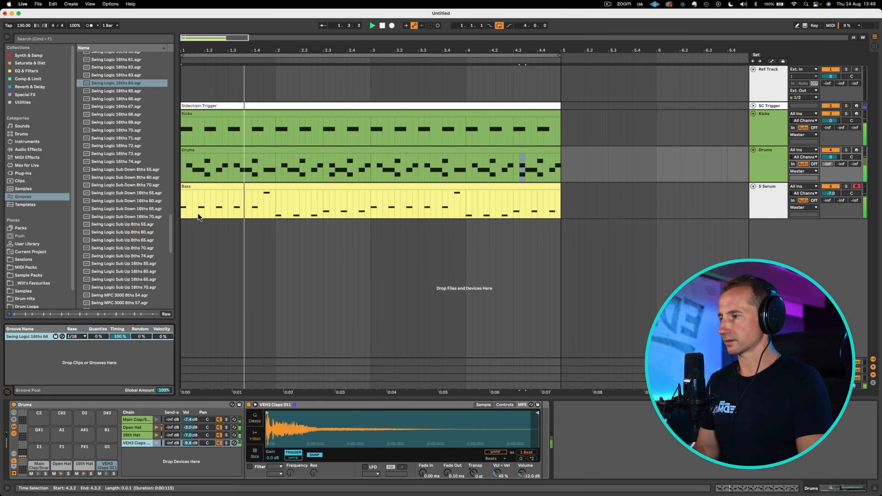
drag(164, 390, 163, 393)
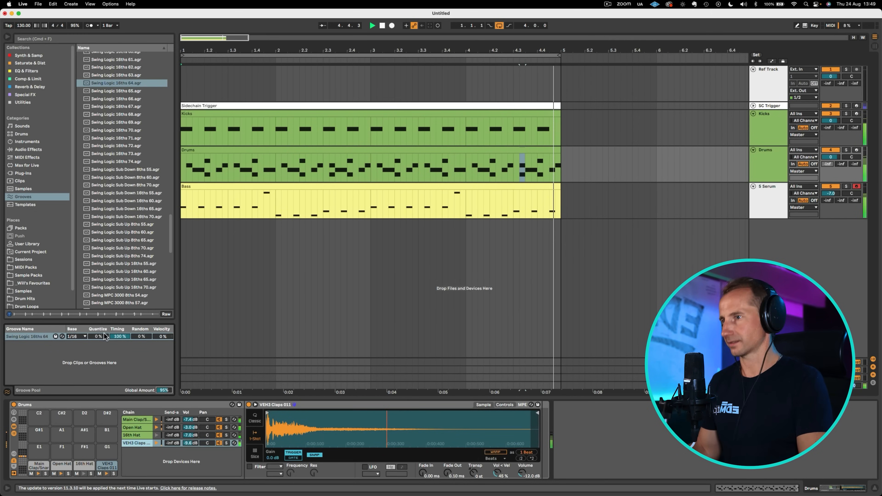
Stop playback, rename the Serum track as Bass and colour it yellow
click(762, 198)
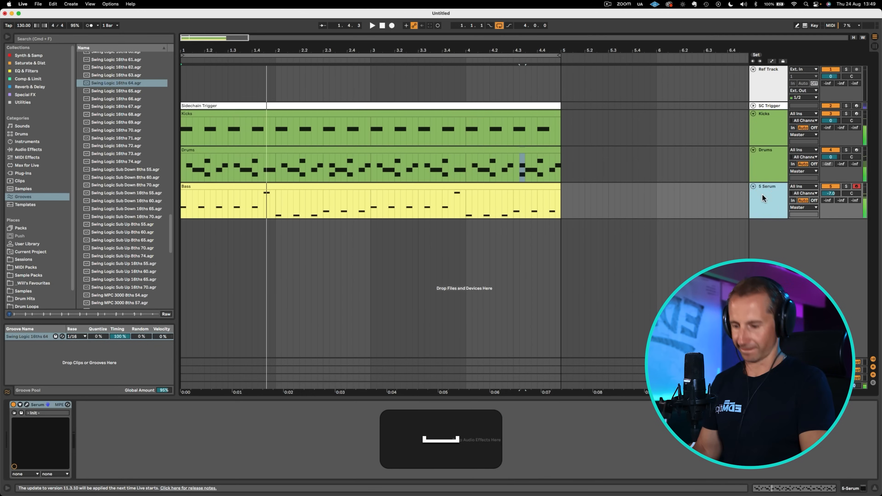
key(shift+super+r)
key(shift+BackSpace)
text(Ba)
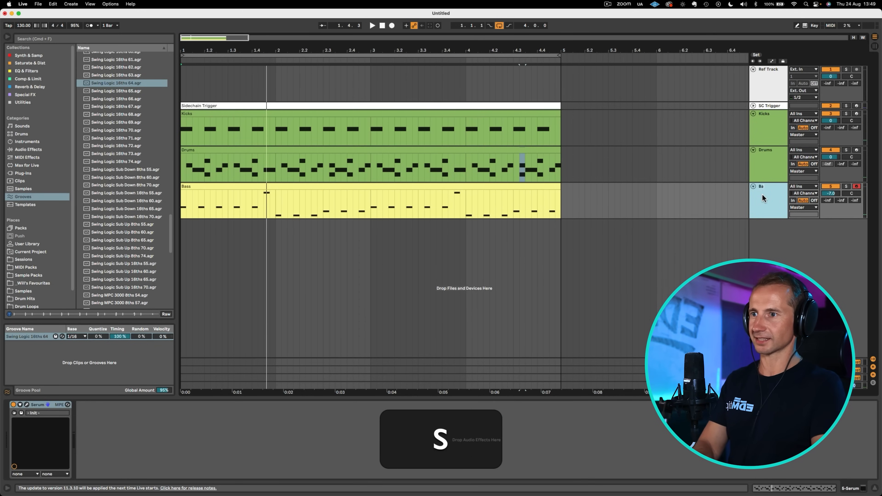
text(ss)
right_click(762, 194)
key(Escape)
click(777, 194)
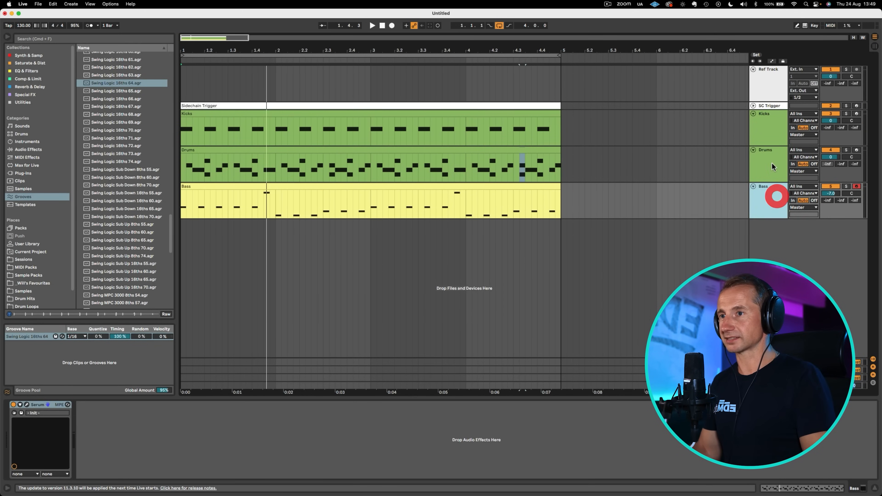
key(Up)
key(Down)
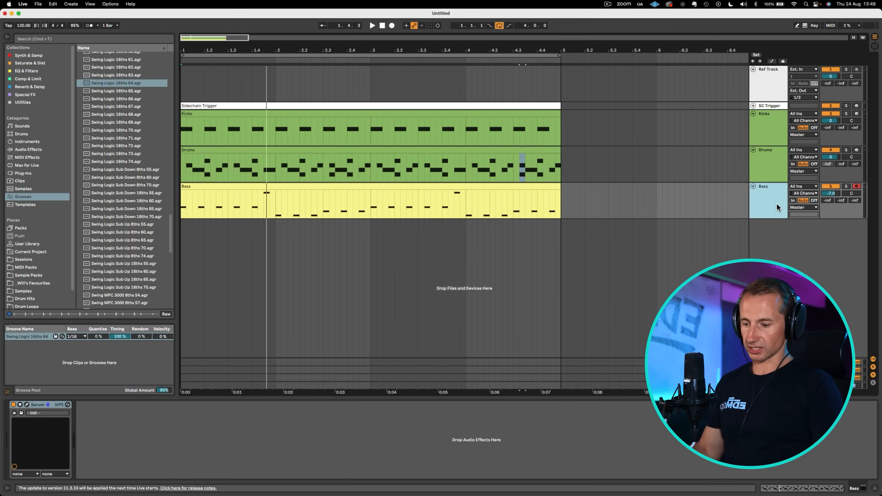
Insert two new MIDI tracks below the Bass track and rename the first one M1 Organ
key(shift+super+t)
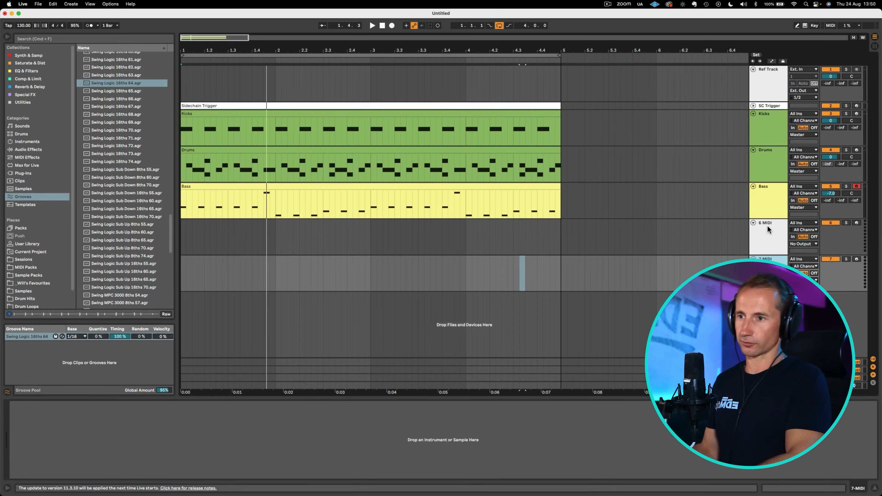
click(766, 222)
key(super+r)
text(M)
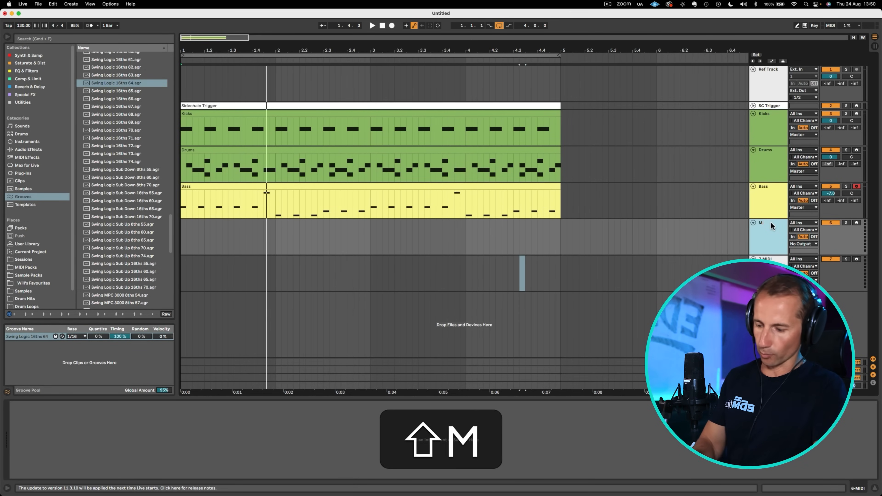
text(1 Organ)
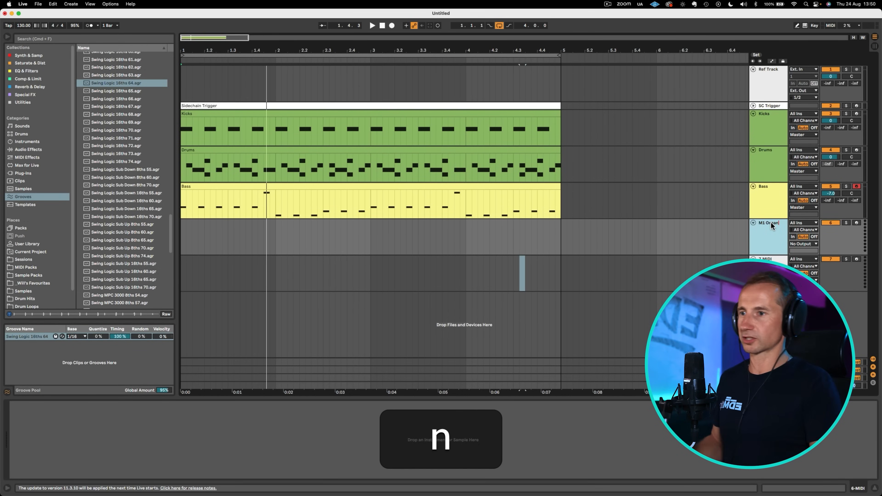
key(Return)
Colour the M1 Organ track turquoise
right_click(770, 222)
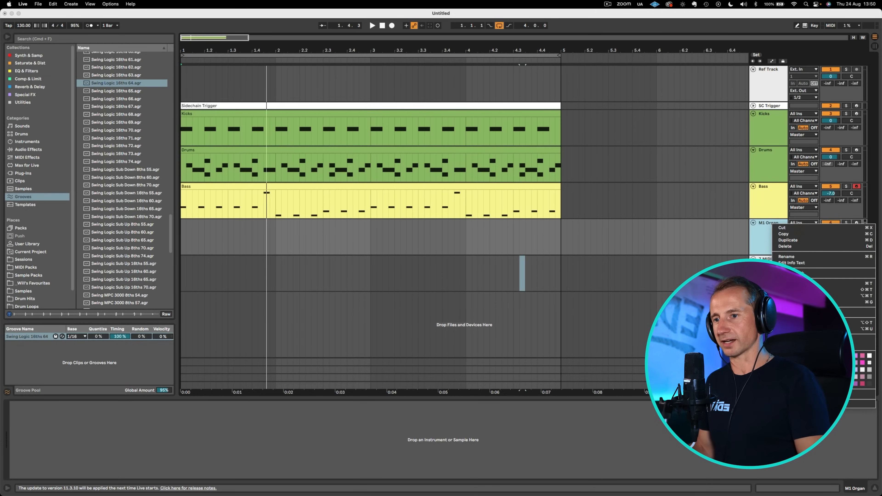
click(828, 356)
click(756, 240)
key(Up)
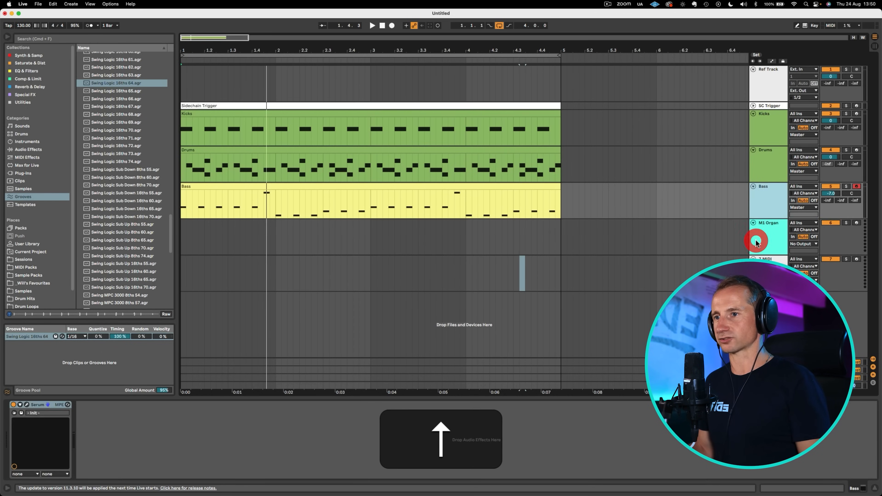
key(Down)
Load the M1 synth from the Synth & Samp collection onto the M1 Organ track
click(29, 57)
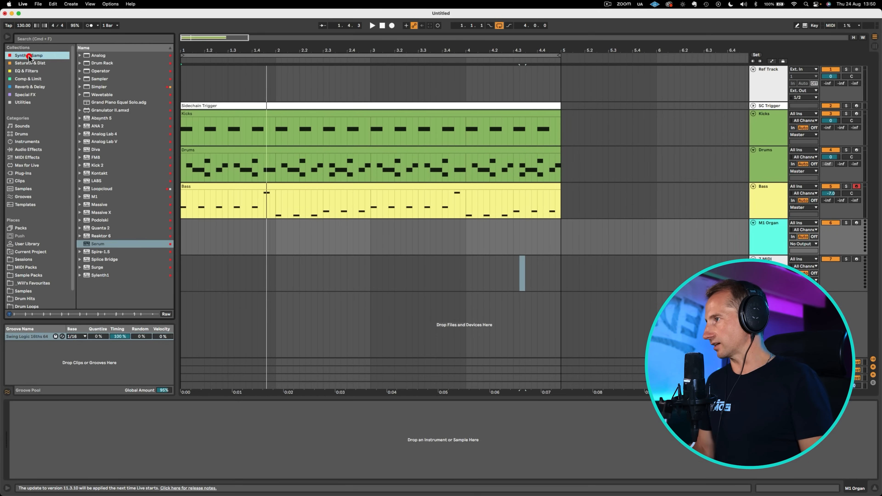
click(96, 197)
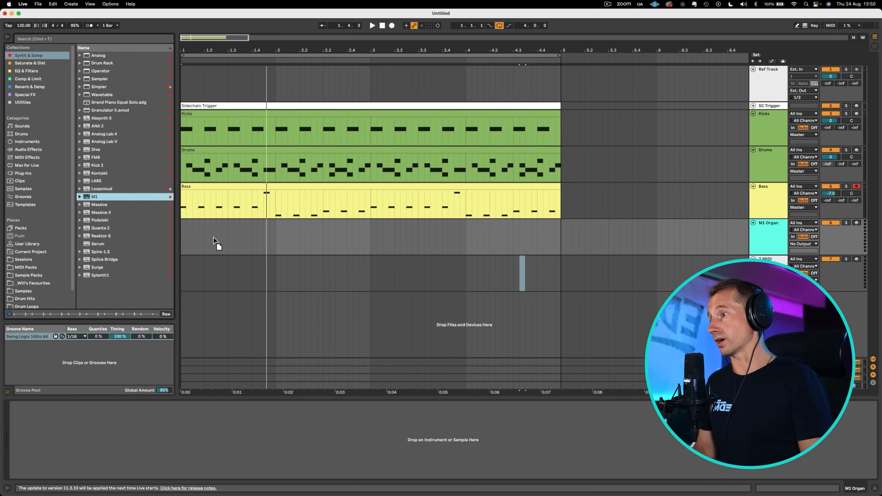
drag(213, 240, 214, 240)
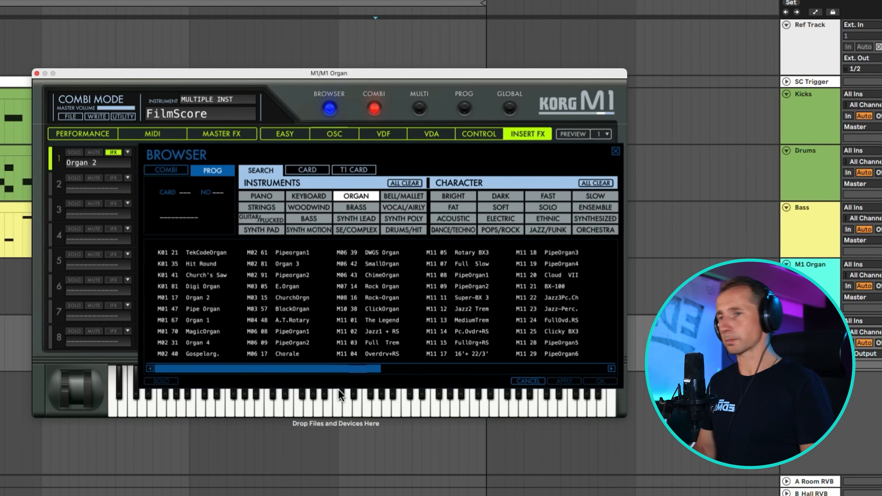
Audition a few notes of the Organ 2 program on the M1 keyboard and close the plug-in window
click(321, 410)
click(361, 407)
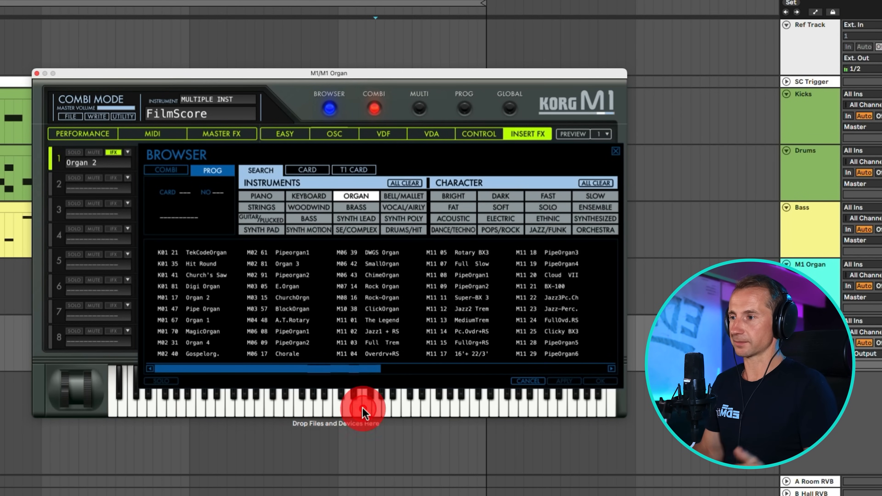
click(386, 407)
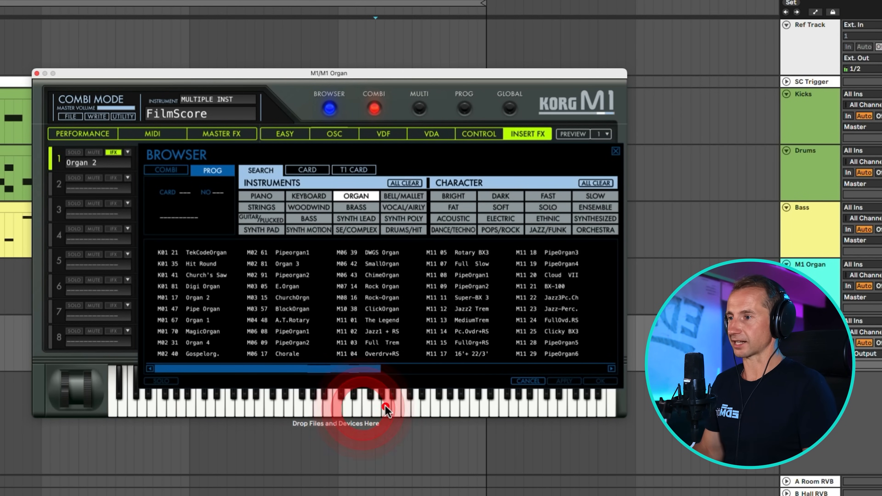
click(36, 74)
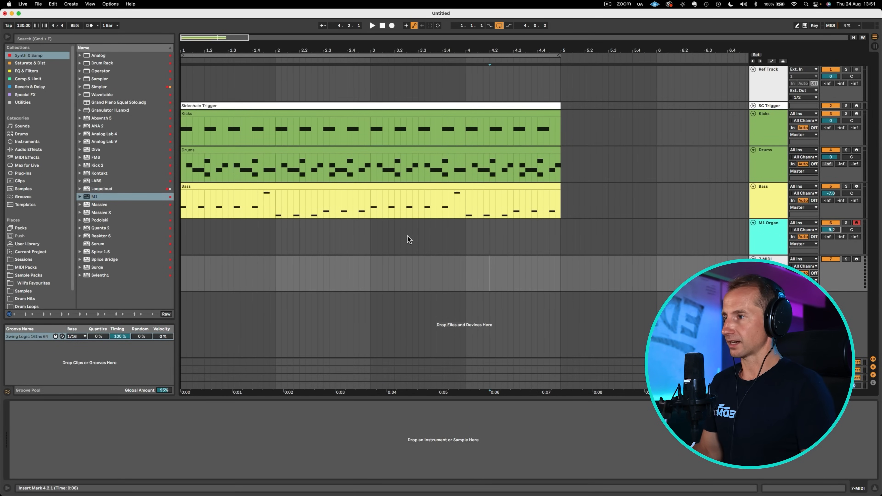
Create an empty two-bar MIDI clip from 1.1.1 to 3.1.1 on the M1 Organ track
drag(371, 242, 359, 237)
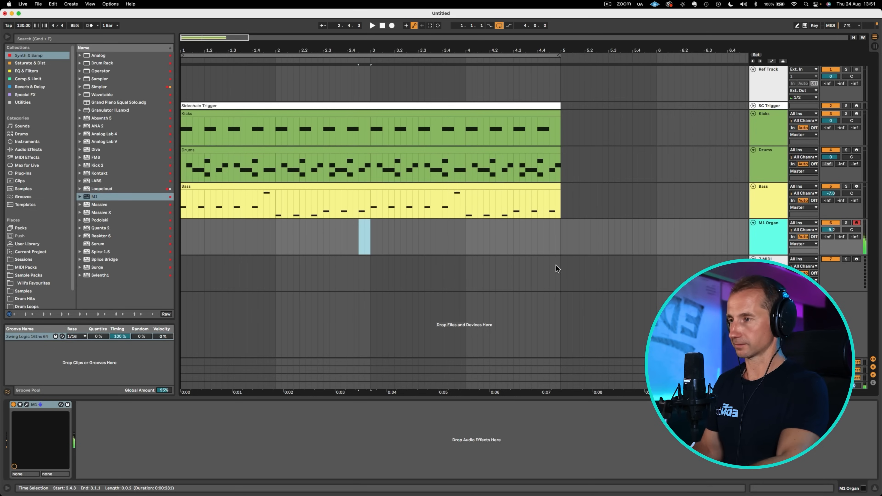
key(space)
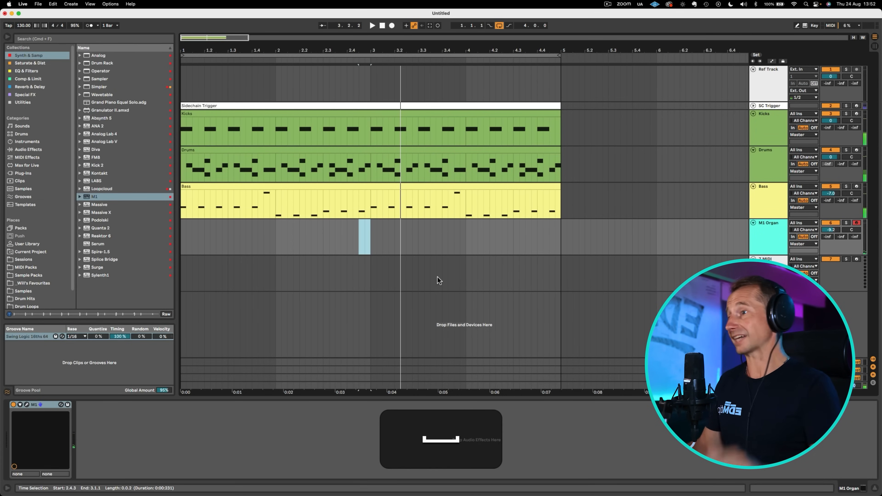
drag(364, 240, 276, 236)
drag(370, 237, 169, 227)
key(shift+super+m)
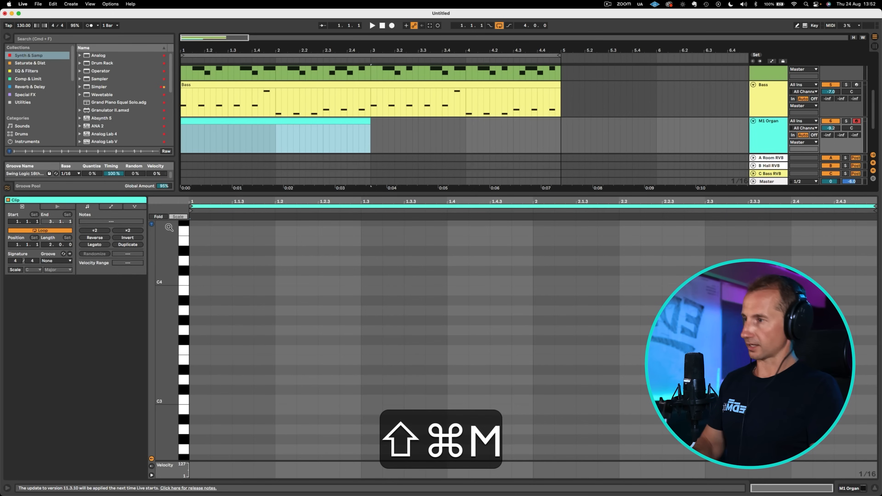
Turn on the scale for the M1 Organ clip and set it to C Minor
click(14, 269)
click(52, 269)
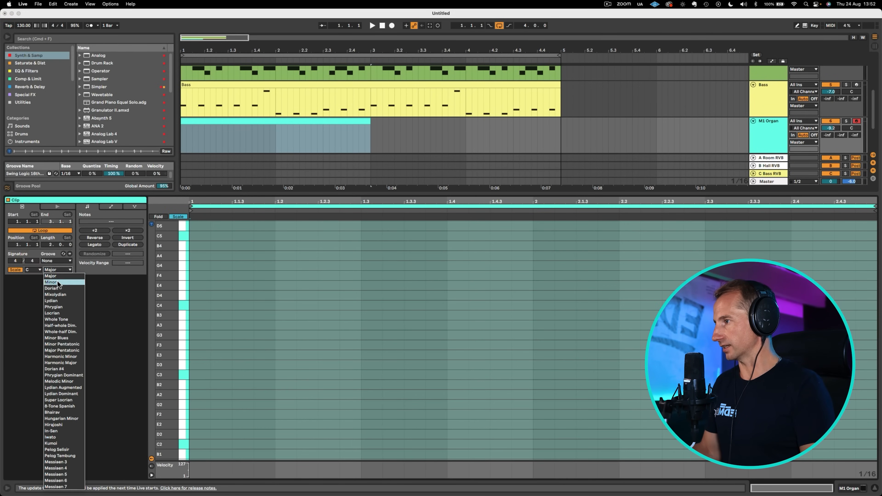
click(58, 282)
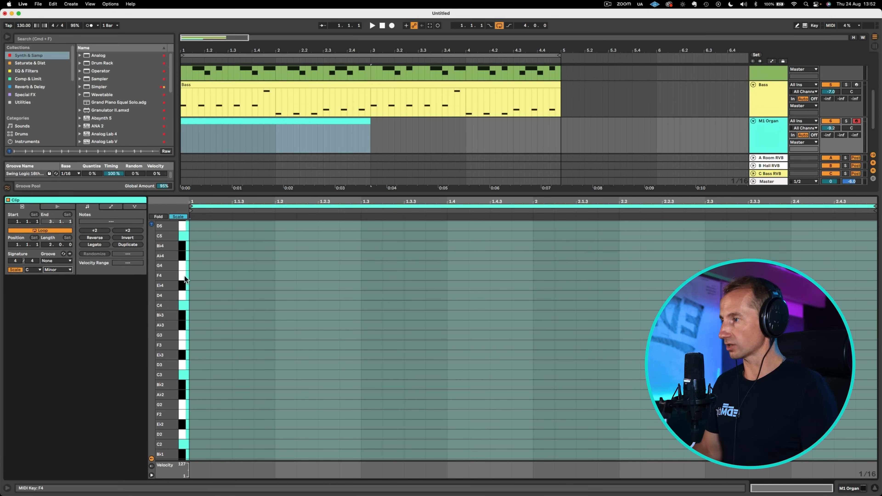
Add a sixteenth-long C3 note to the M1 Organ clip and shift it to 1.1.3 while auditioning its timing
double_click(200, 374)
key(space)
key(space)
key(Right)
key(space)
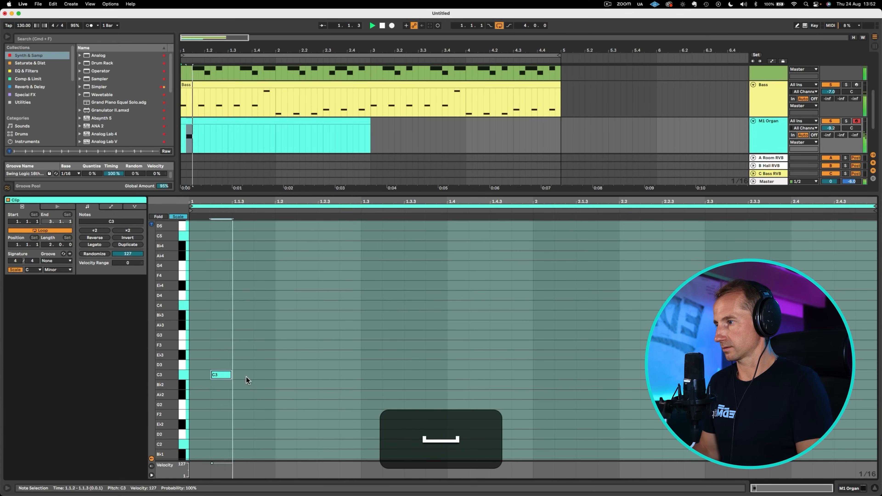
key(Right)
key(space)
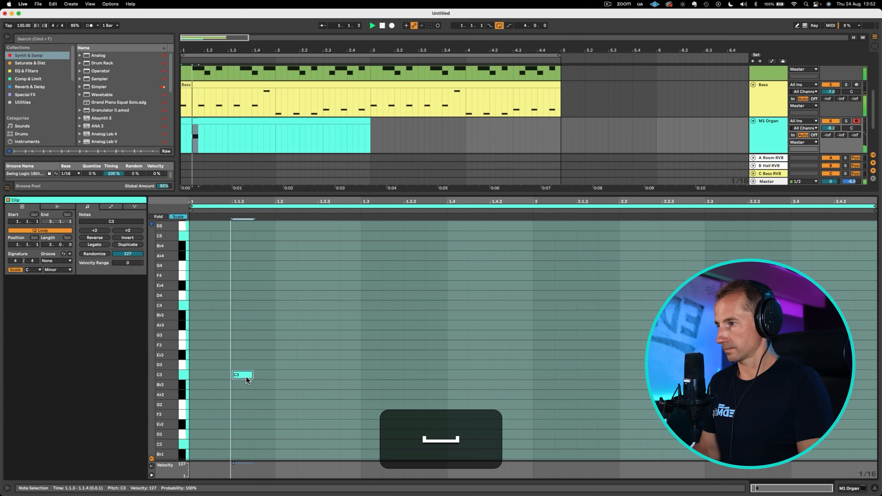
Add two more C3 notes at 1.2.2 and 1.3.1 in the M1 Organ clip, checking them against the loop
double_click(302, 375)
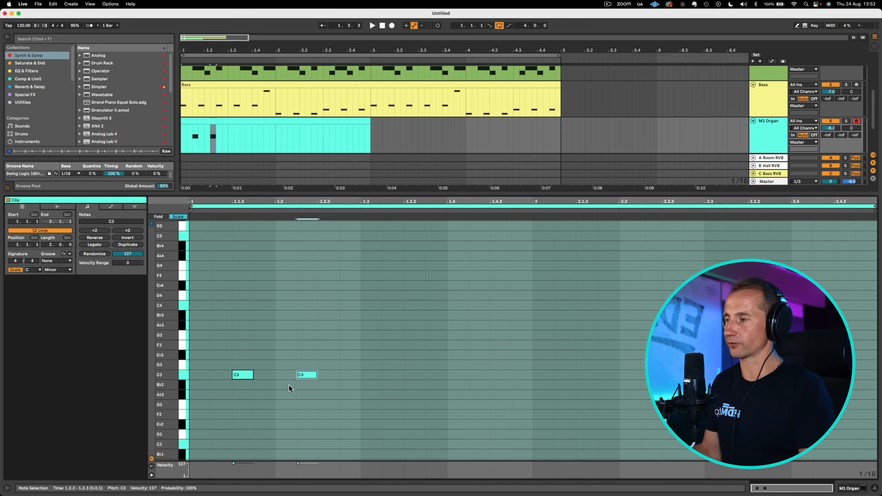
key(space)
double_click(372, 374)
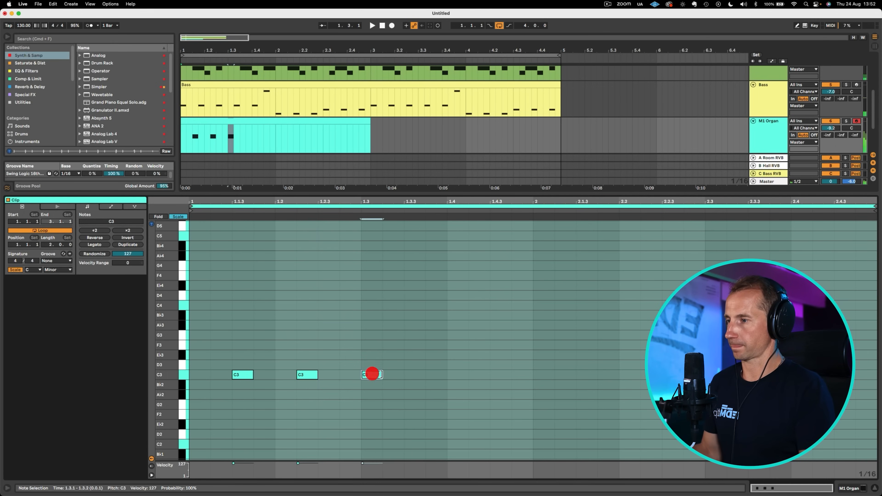
Move the second C3 note of the M1 Organ clip to 1.2.3 and extend the note at 1.3.1 to end at 1.3.3
key(space)
drag(308, 376, 315, 378)
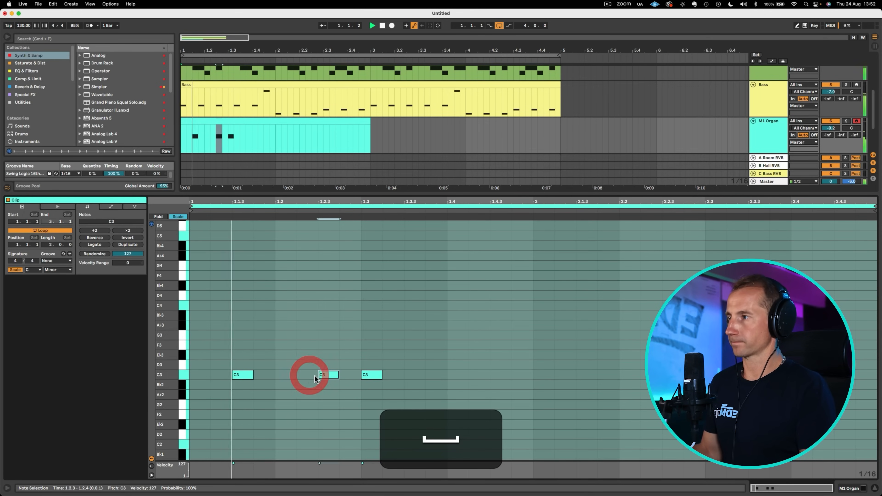
drag(381, 375, 405, 375)
key(space)
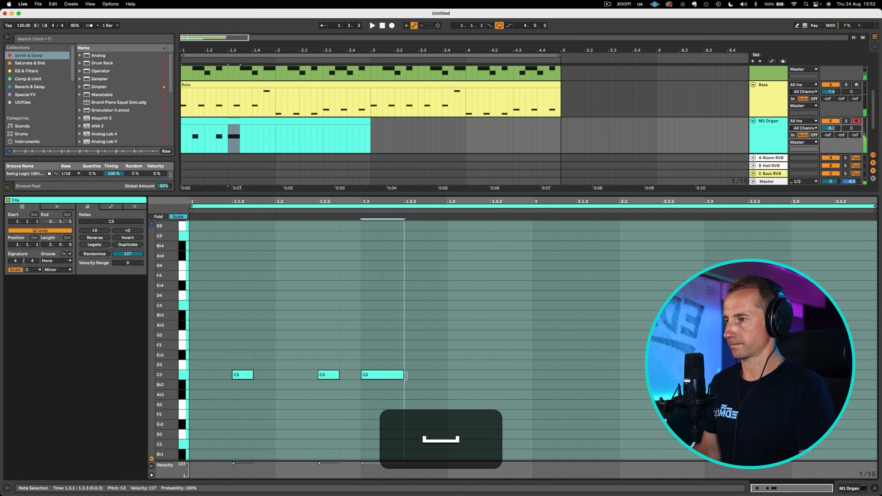
Add sixteenth-long C3 notes at 1.3.4 and 1.4.3 in the M1 Organ clip, checking them against the loop
key(space)
key(space)
double_click(434, 375)
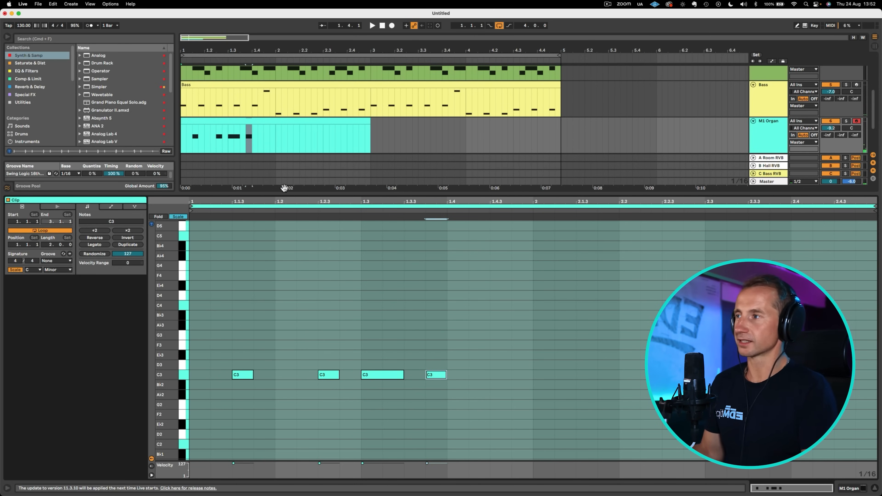
key(space)
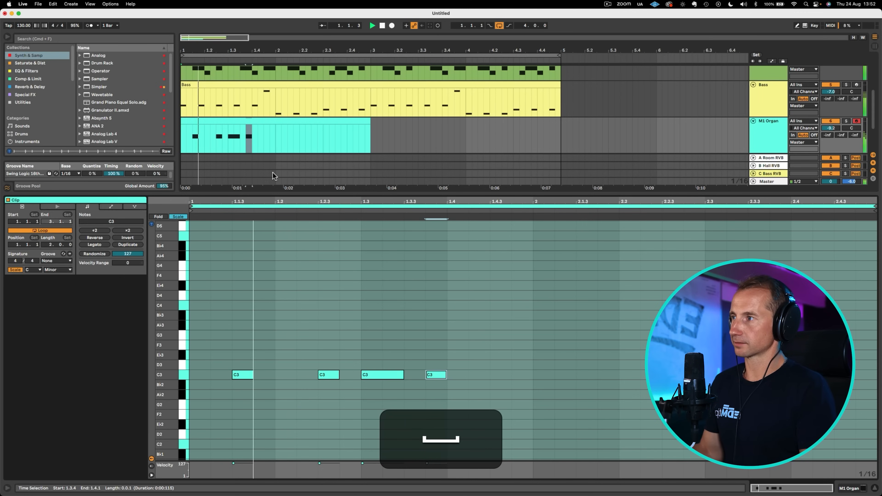
double_click(501, 375)
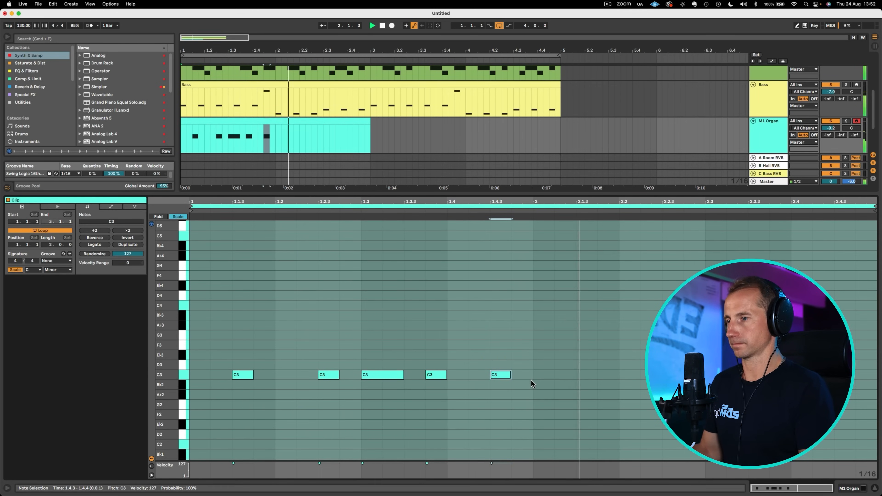
key(space)
Duplicate the first bar of M1 Organ notes into the second bar and play the result
drag(533, 378, 194, 367)
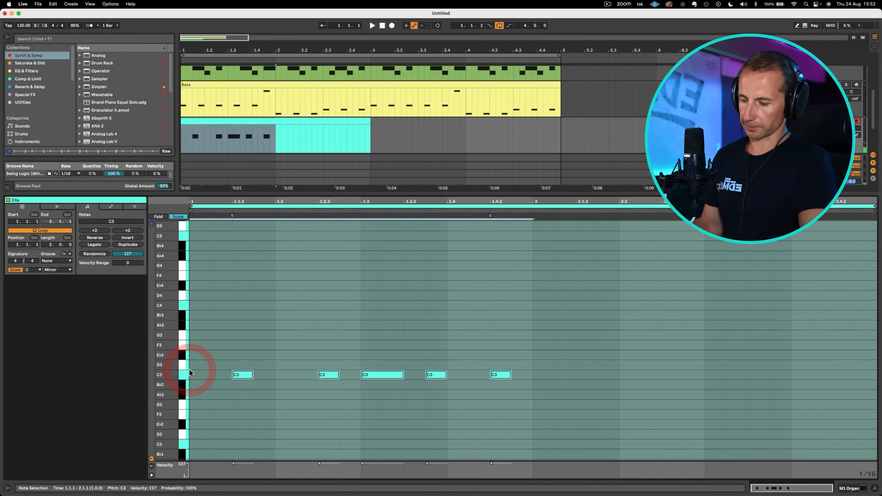
key(super+d)
key(space)
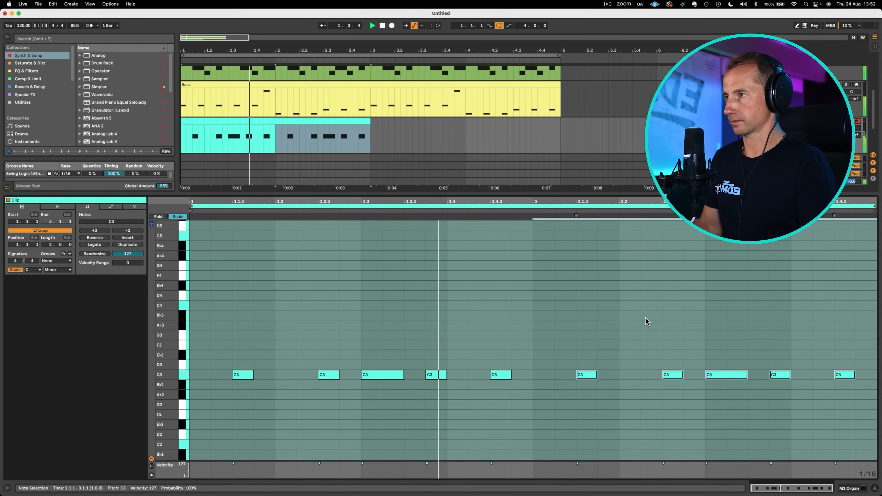
key(space)
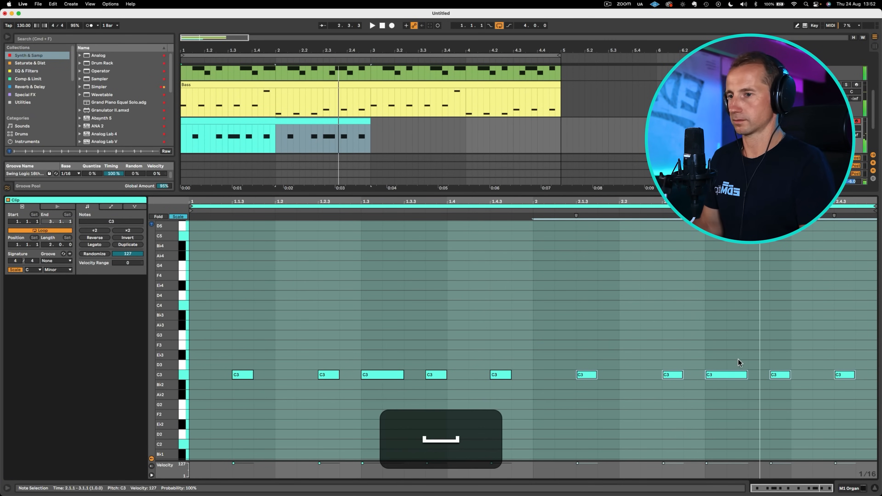
key(space)
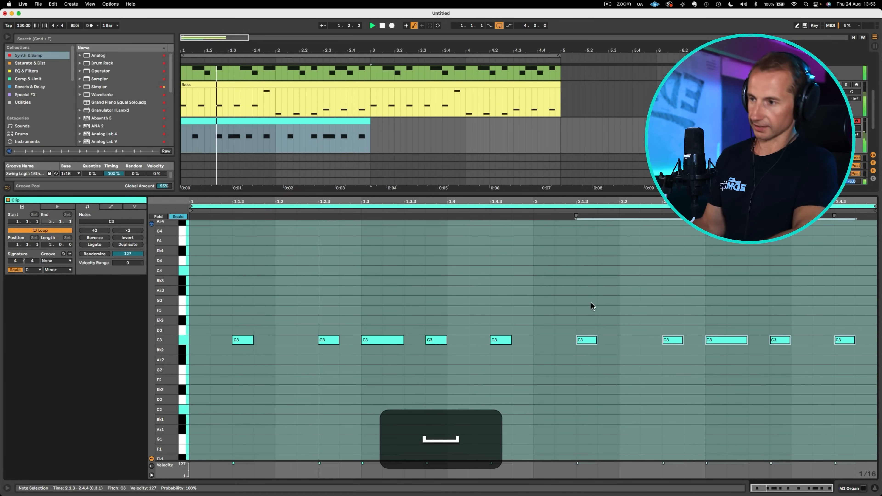
Narrow the grid to 1/32, add a short C3 note at 2.1.2 in the M1 Organ clip and audition it
click(591, 302)
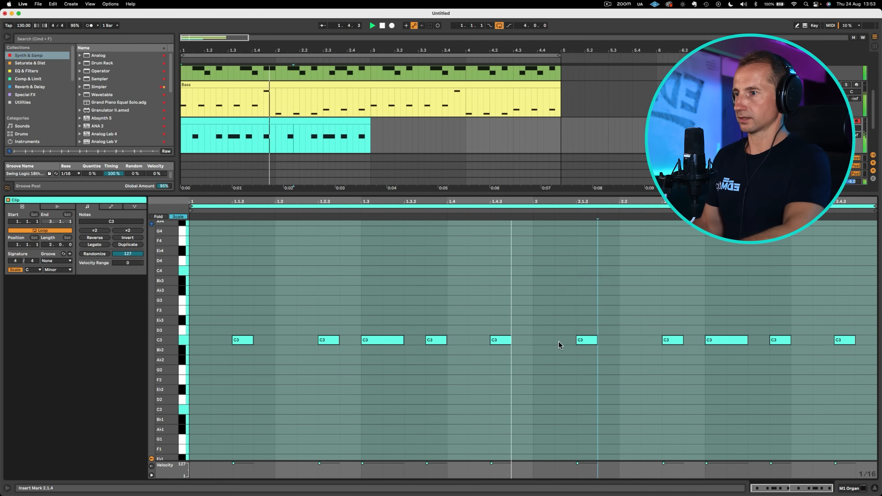
key(space)
key(super+1)
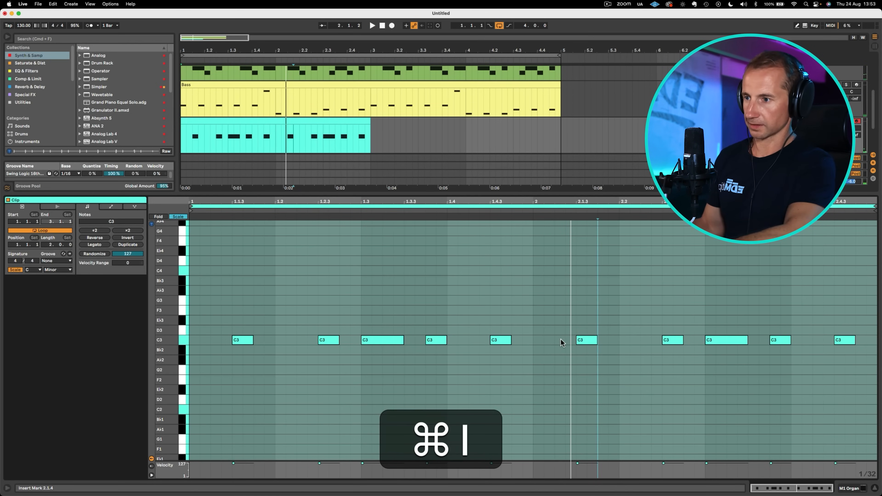
double_click(560, 340)
key(super+space)
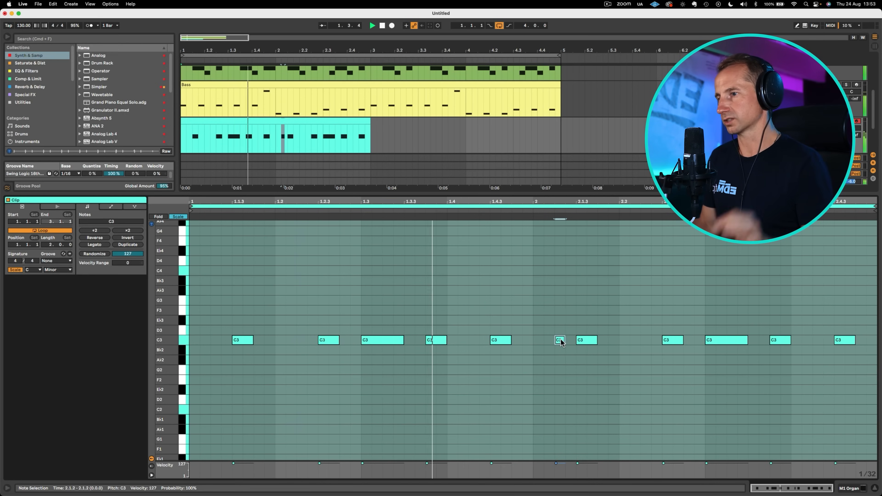
key(space)
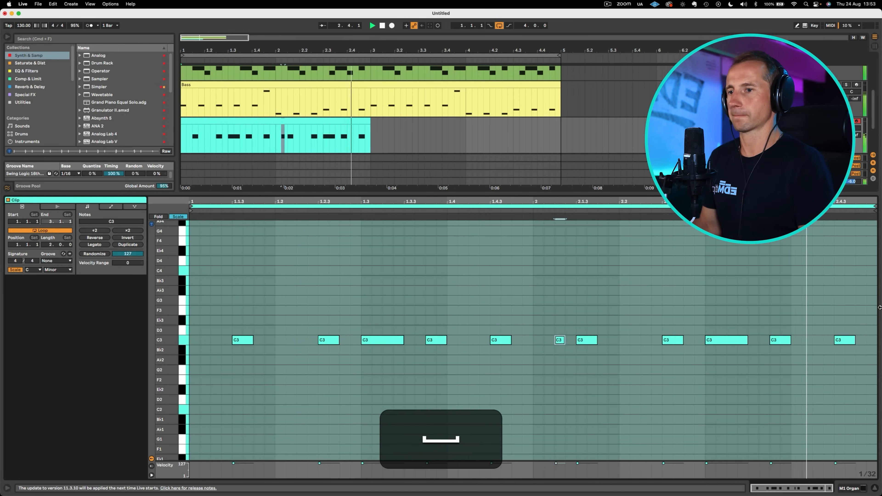
Delete the last C3 note at 2.4.3 from the M1 Organ clip, keeping the clip's notes open for editing
click(854, 332)
click(843, 348)
key(BackSpace)
key(shift+Tab)
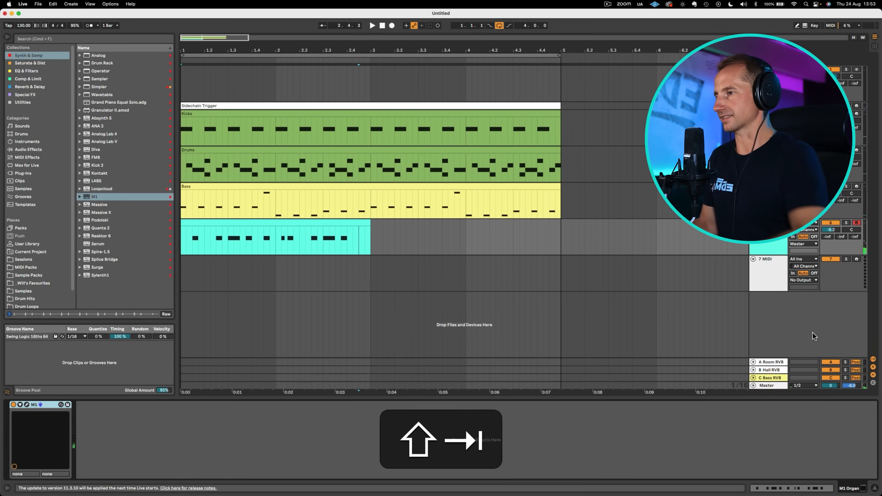
double_click(291, 217)
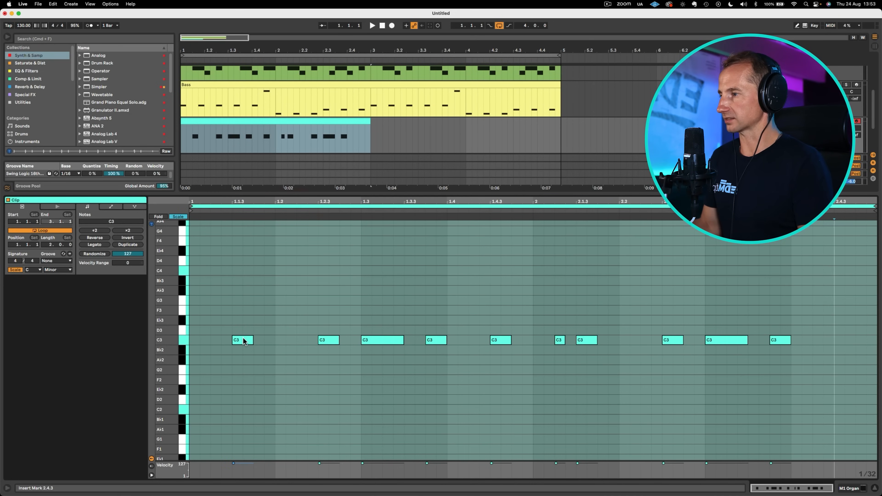
Return the grid to 1/16, then raise the M1 Organ note at 1.1.3 to E♭3 and the one at 1.3.1 to G3
key(super+2)
key(Up)
key(Up)
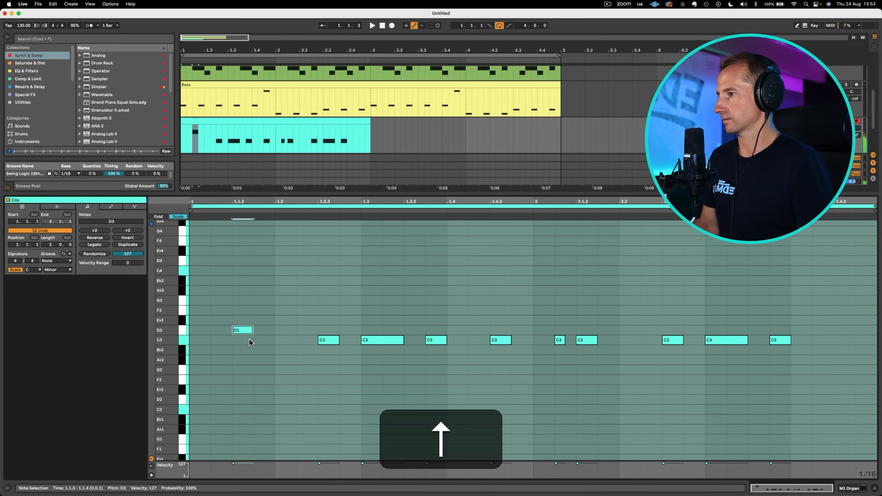
click(388, 341)
key(Up)
key(Up)
key(Up)
key(Up)
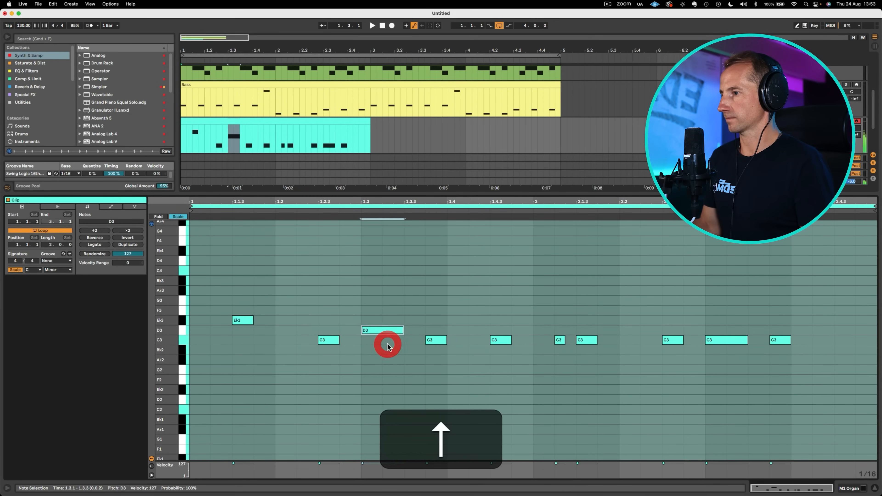
Raise the M1 Organ note at 1.3.4 to F3 and the one at 1.4.3 to E♭3, and audition the first bar
click(435, 341)
key(Up)
key(Up)
key(Up)
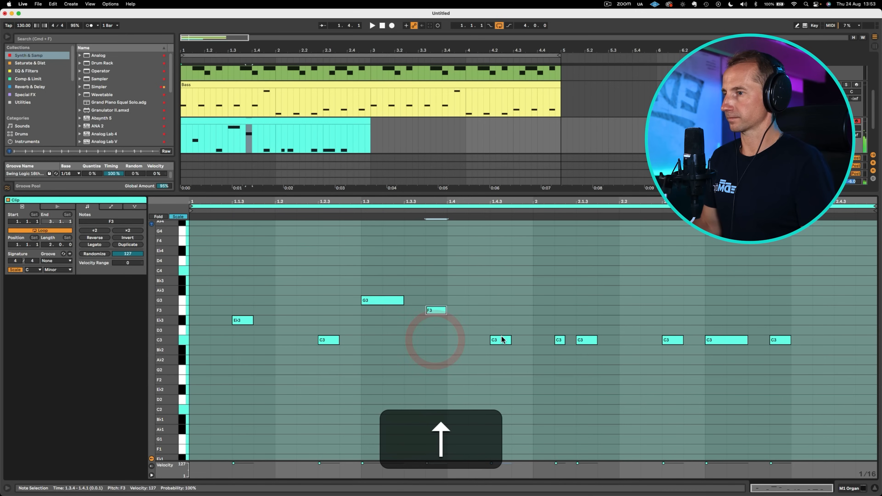
click(505, 340)
key(Up)
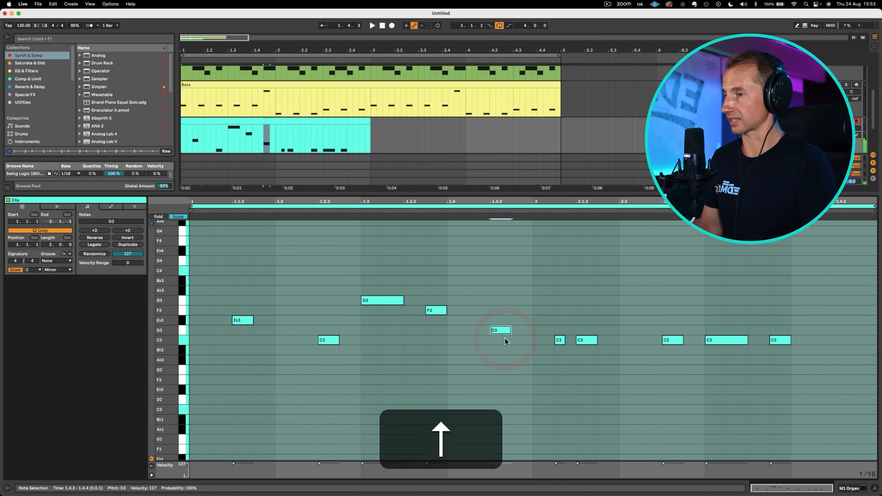
key(Up)
key(space)
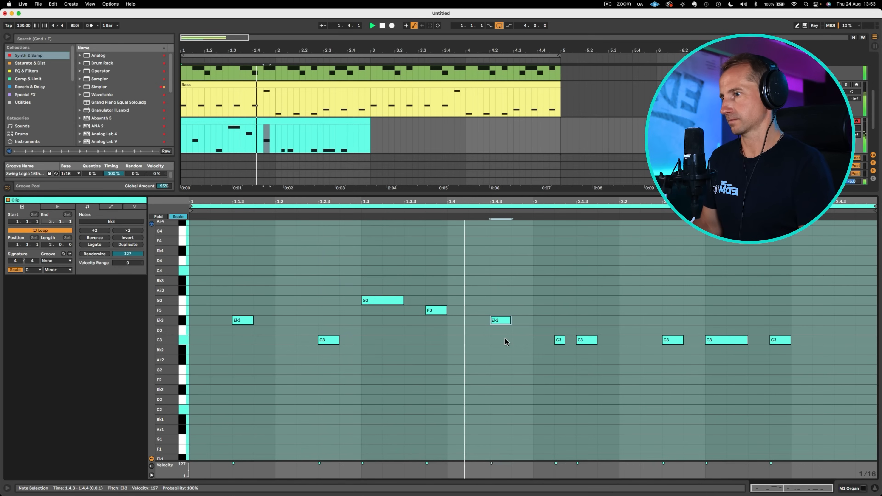
key(space)
Raise the M1 Organ notes at 2.1.2 and 2.1.3 to E♭3
click(559, 341)
key(Up)
key(Up)
click(586, 340)
key(Up)
key(Up)
Raise the M1 Organ note at 2.3.1 to G3 and the one at 2.3.4 to F3, and start playback
click(672, 340)
click(714, 340)
key(Up)
key(Up)
key(Up)
key(Up)
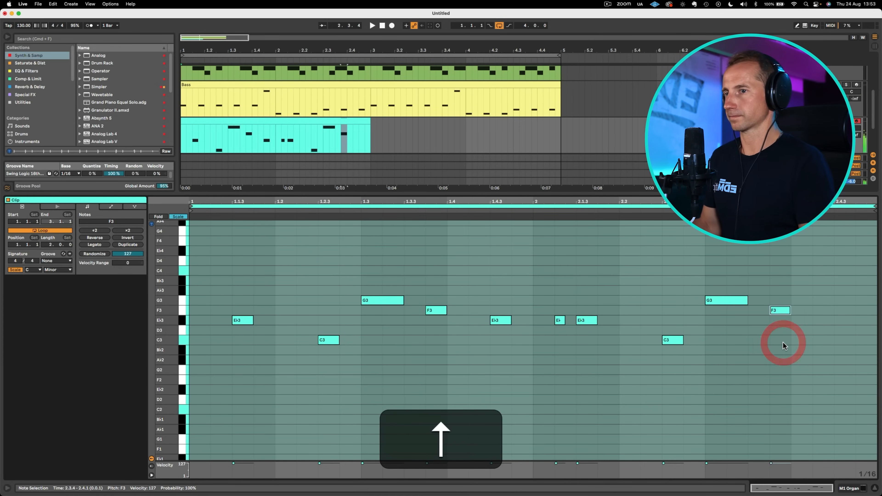
key(space)
Set the arrangement loop to the two bars of the M1 Organ clip, from 1.1.1 to 3.1.1
key(shift+Tab)
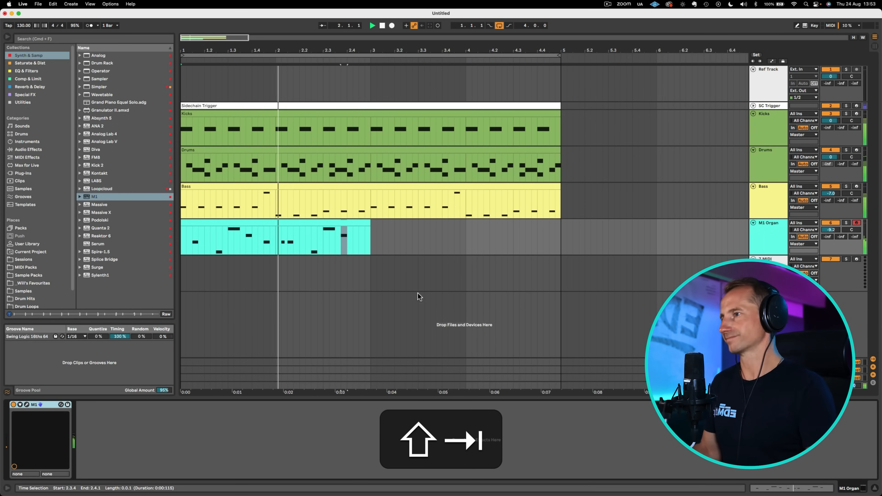
drag(369, 240, 158, 238)
key(space)
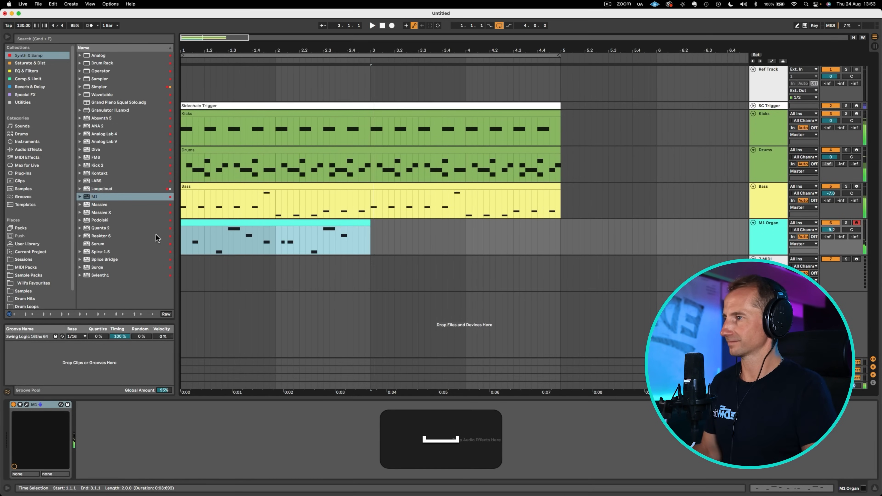
key(super+l)
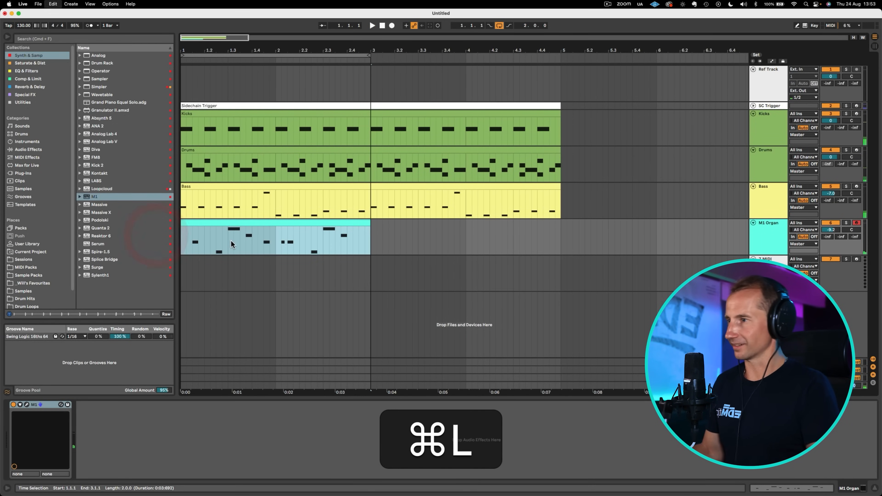
click(768, 238)
Save the Live Set in the Sessions folder as "Eggy GooUntitled"
key(super+s)
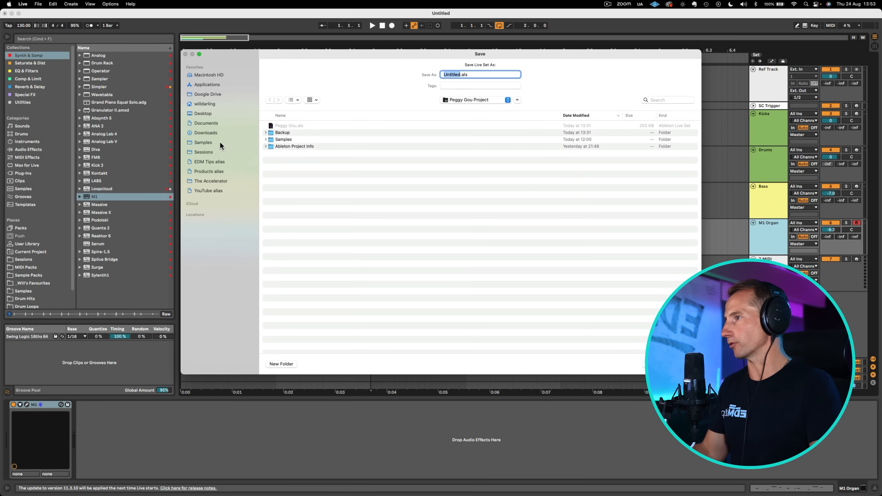
click(217, 151)
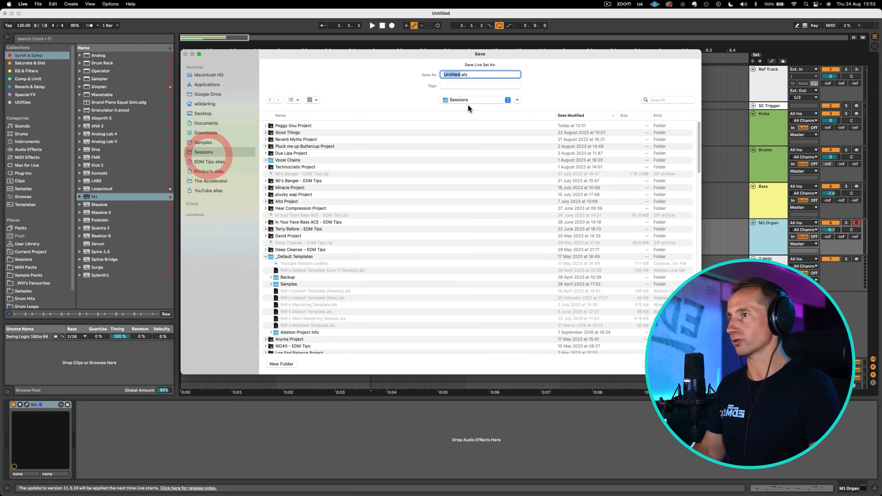
key(Left)
text(Eggy )
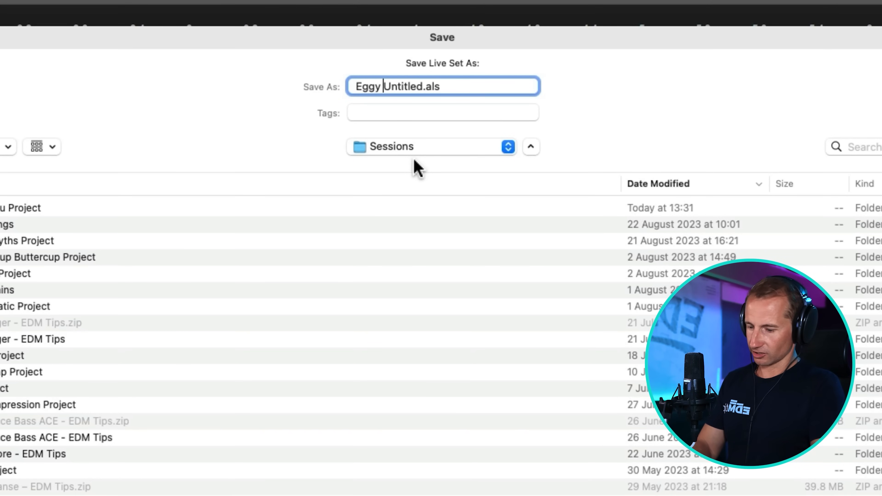
text(Goo)
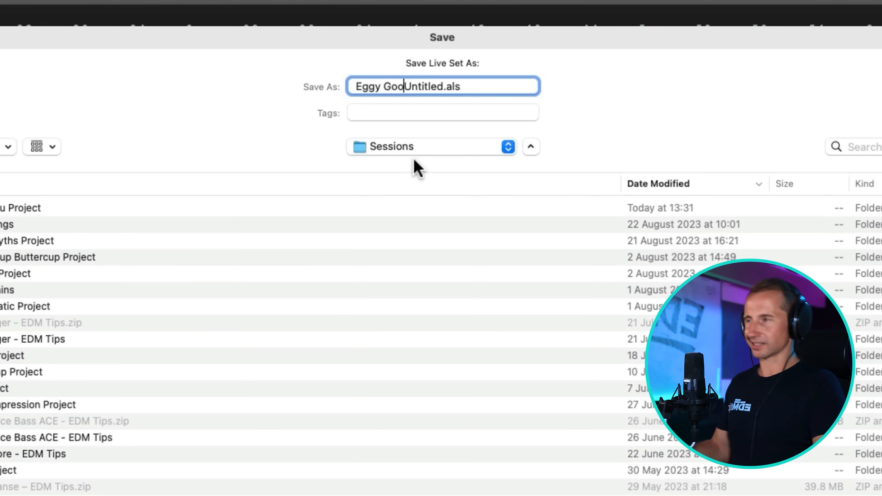
key(Return)
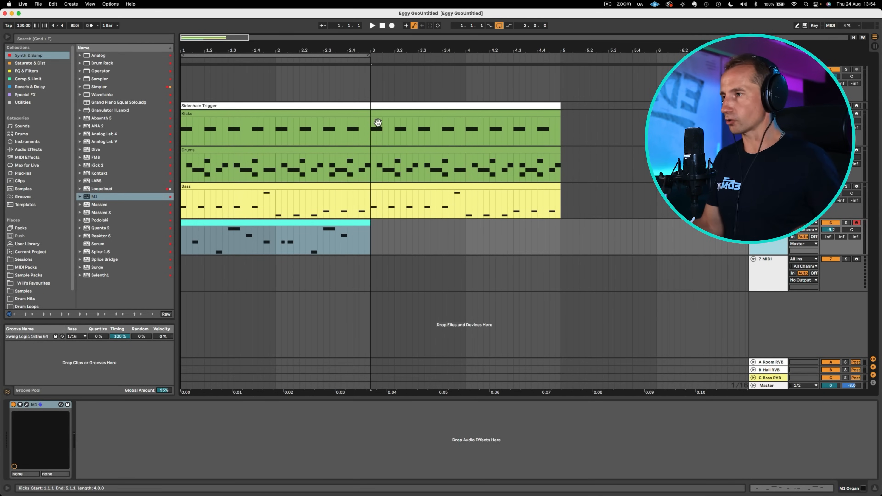
Rename the empty MIDI track below M1 Organ as "Floaty"
double_click(760, 269)
text(Floaty)
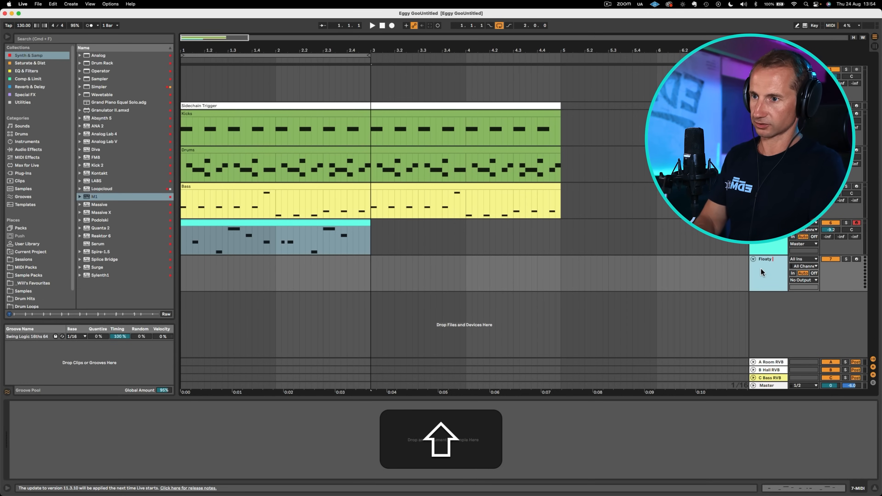
key(BackSpace)
key(Return)
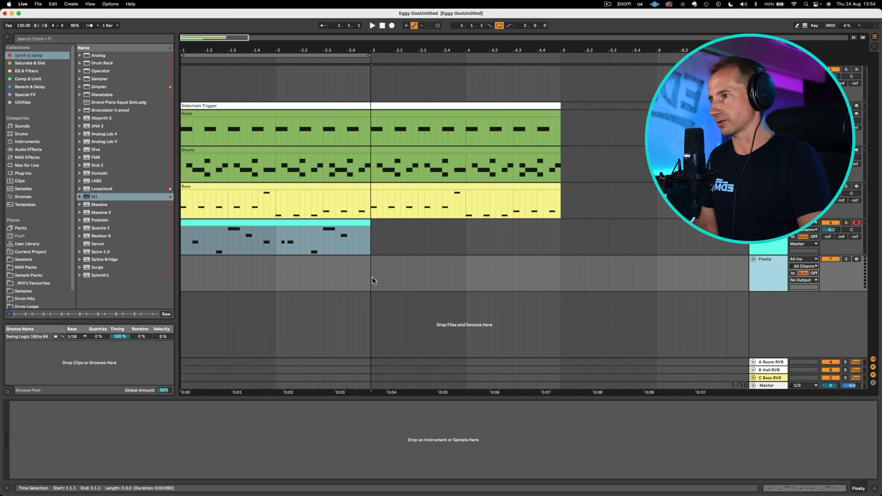
Create an empty two-bar MIDI clip from 1.1.1 to 3.1.1 on the Floaty track and return to its device view
drag(370, 276, 91, 270)
key(shift+super+m)
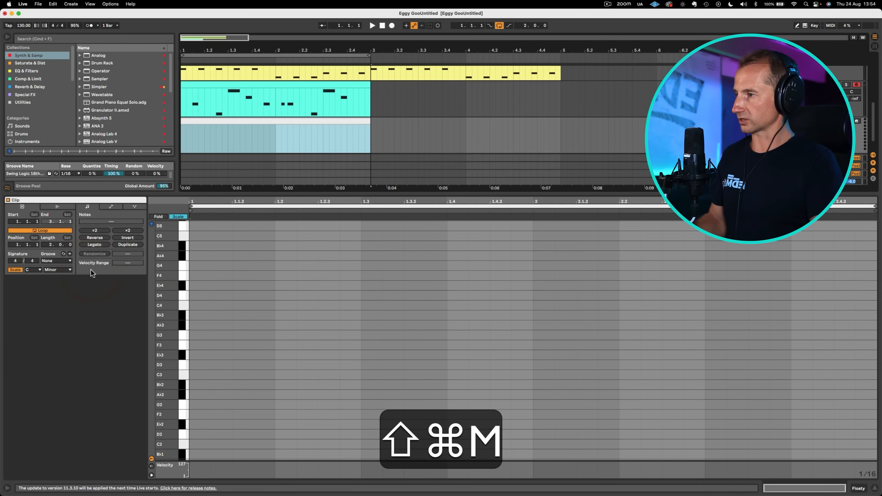
key(shift+Tab)
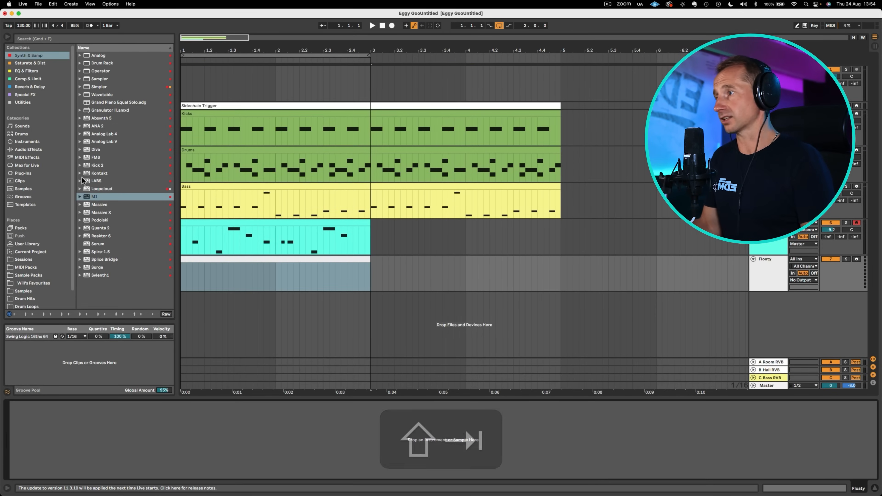
Load Serum onto the Floaty track and set the track's volume to -11.6 dB
click(19, 56)
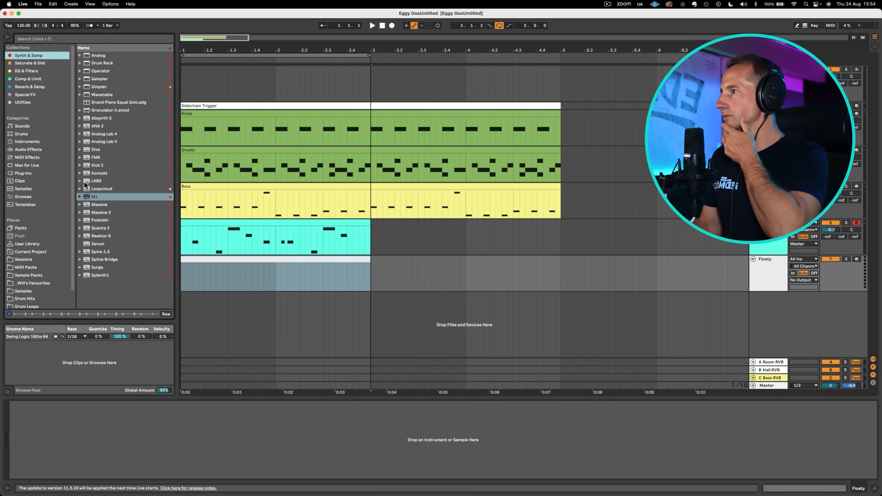
click(89, 149)
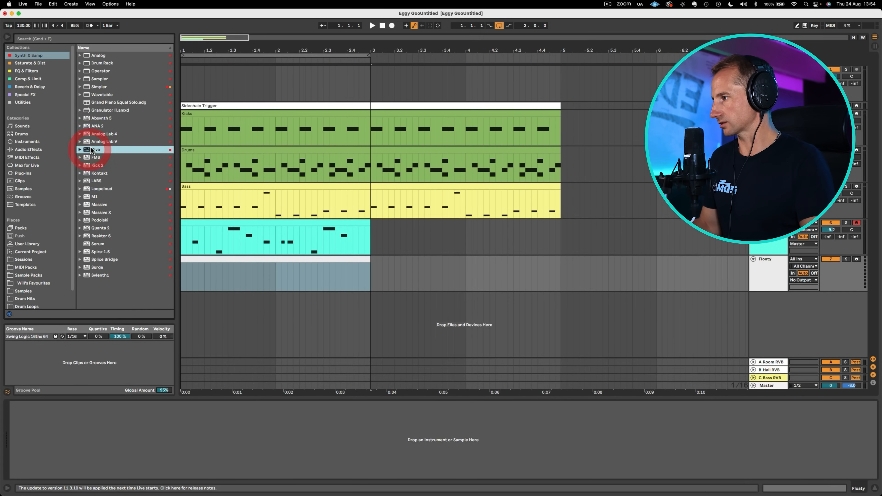
key(BackSpace)
drag(95, 243, 214, 272)
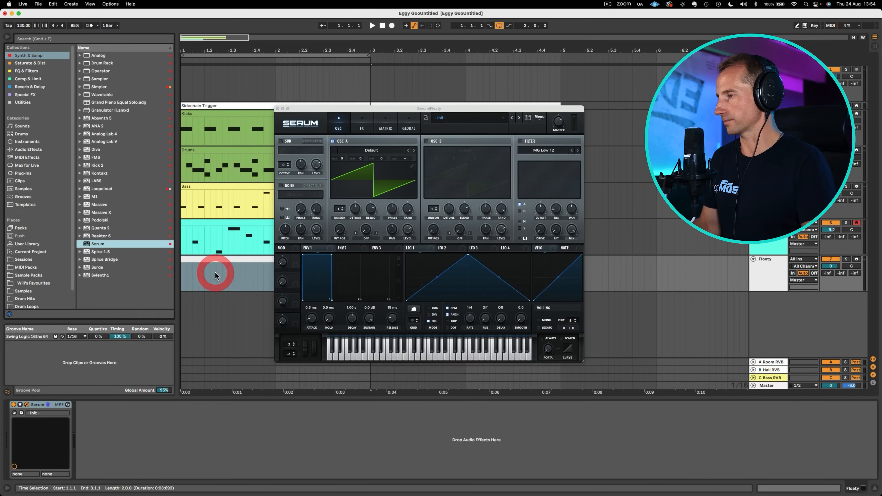
click(277, 108)
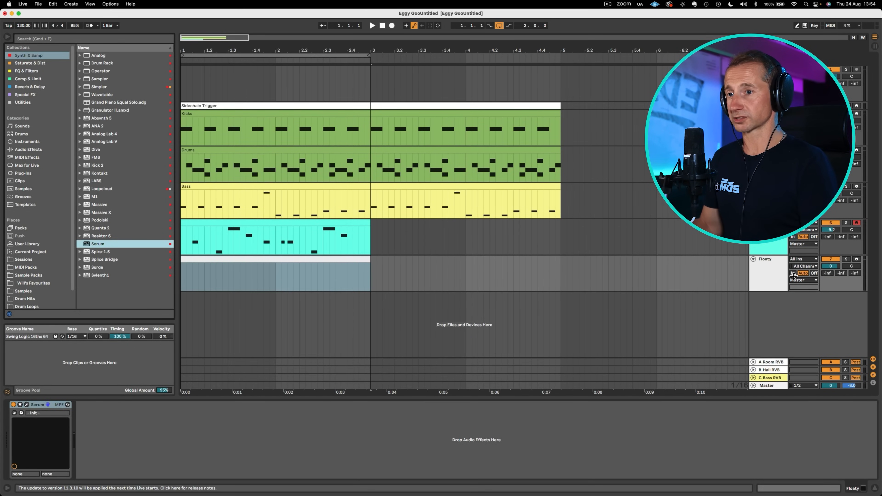
click(830, 266)
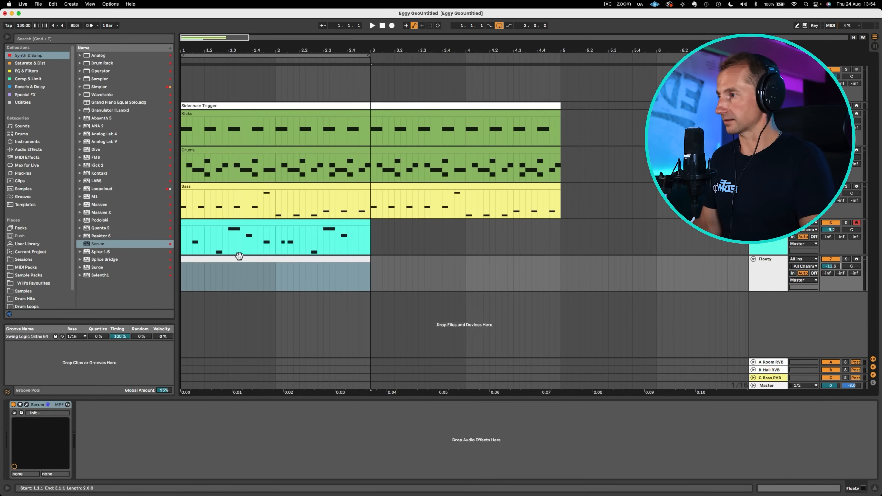
Enter notes G4 at 1.1.1, F4 at 1.1.3 and D4 at 1.2.1 in the Floaty clip
double_click(240, 257)
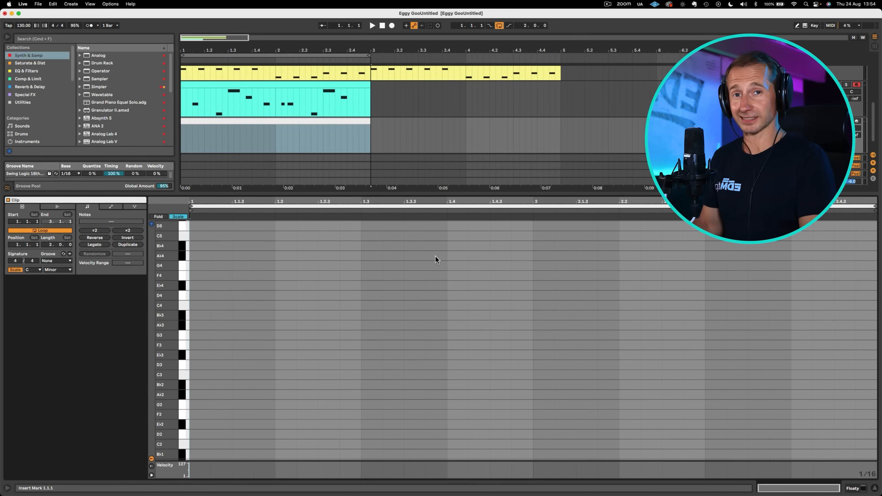
key(space)
key(space)
double_click(193, 299)
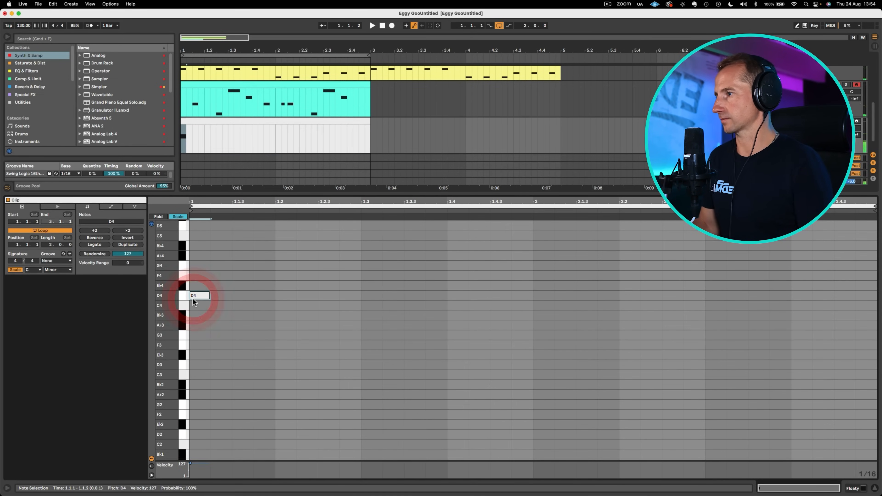
key(Up)
key(Up)
key(Up)
key(space)
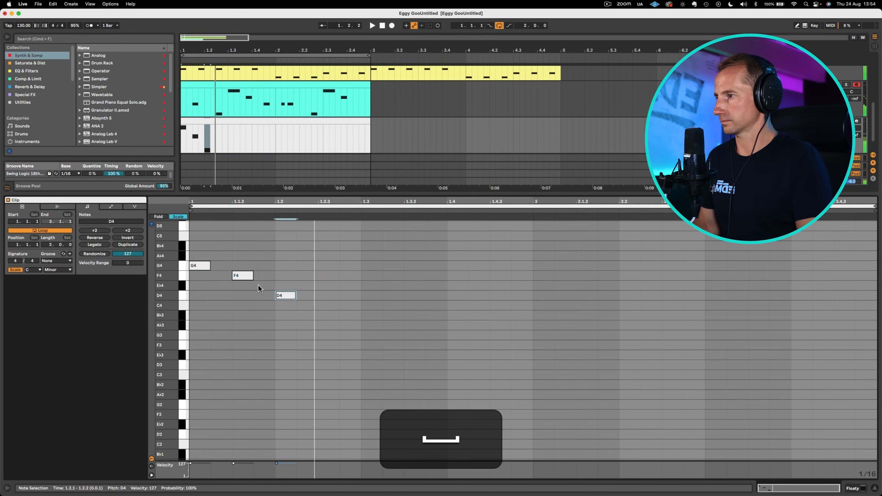
Shift the clip's F4 note to 1.1.4 and its D4 note to 1.2.3, and audition the rhythm
click(246, 276)
key(Right)
click(288, 294)
key(Right)
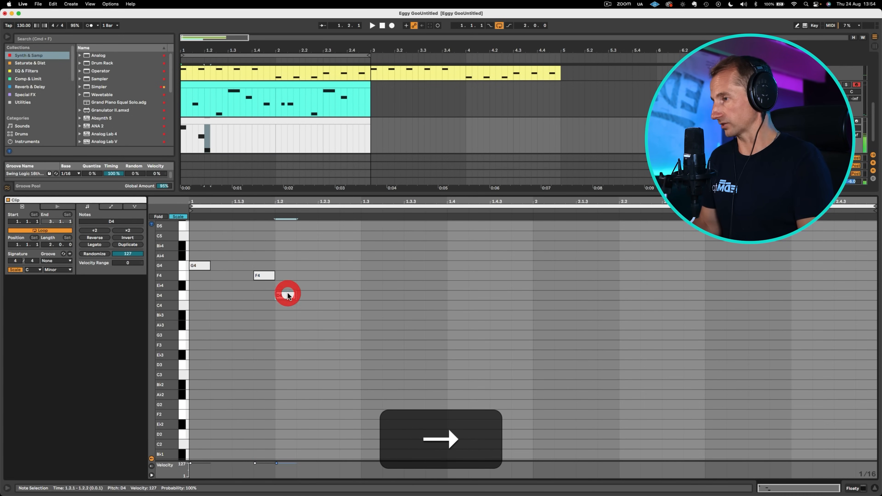
key(Right)
key(space)
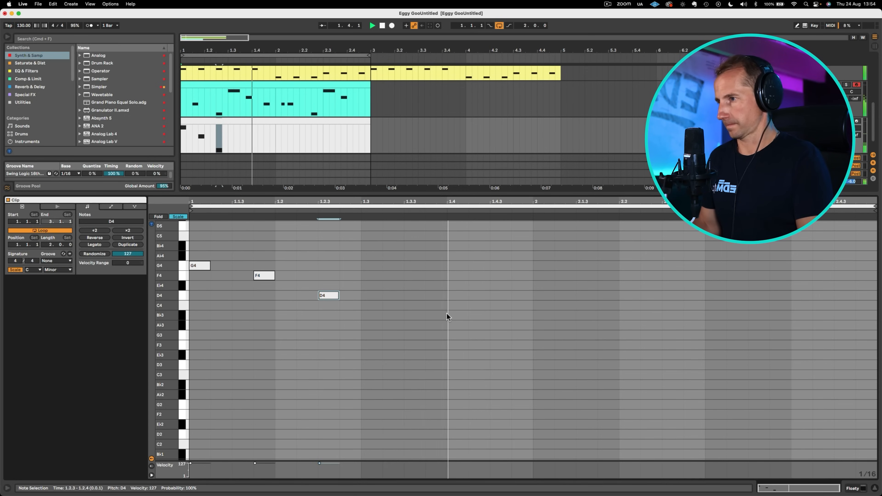
key(space)
Add notes D4 at 1.4.3, G4 at 2.1.1 and F4 at 2.1.4 and 2.2.3, then play the clip and return to the device view
double_click(498, 295)
click(545, 270)
double_click(544, 268)
double_click(606, 276)
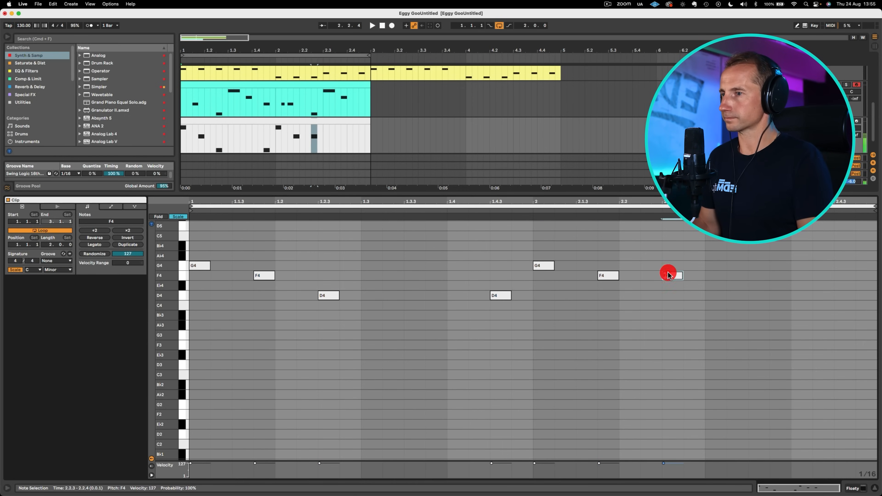
double_click(669, 276)
key(space)
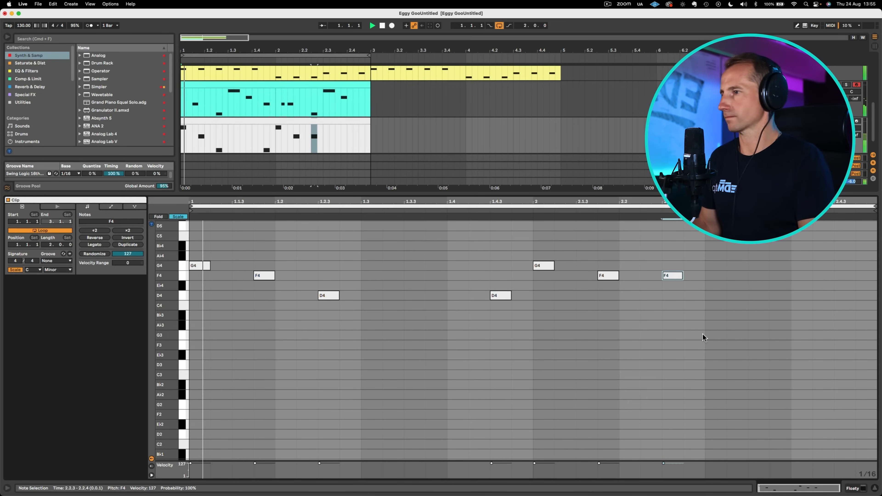
key(shift+Tab)
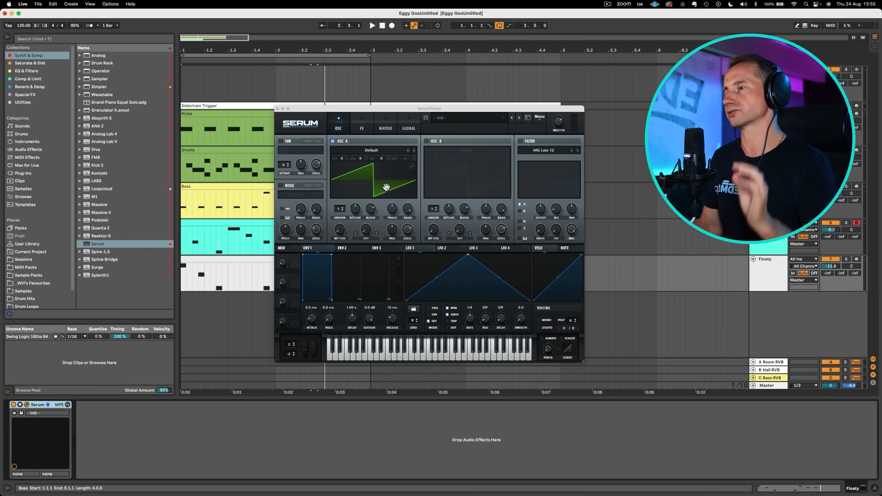
key(BackSpace)
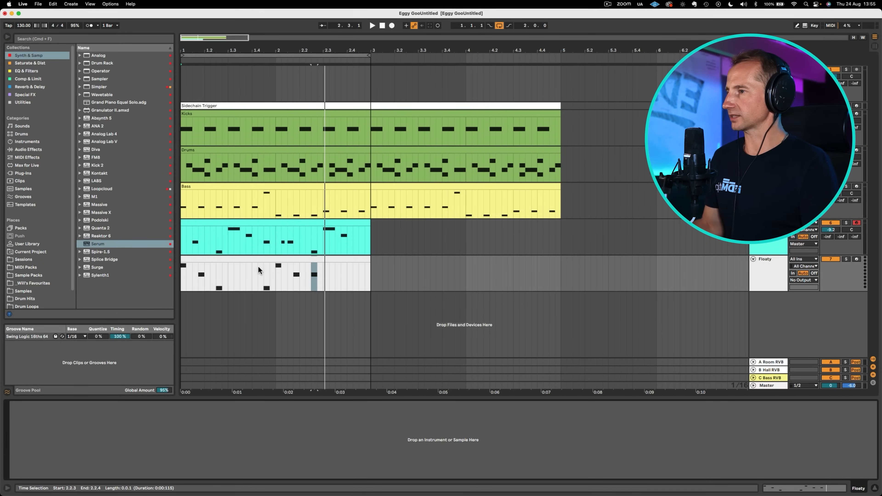
click(759, 278)
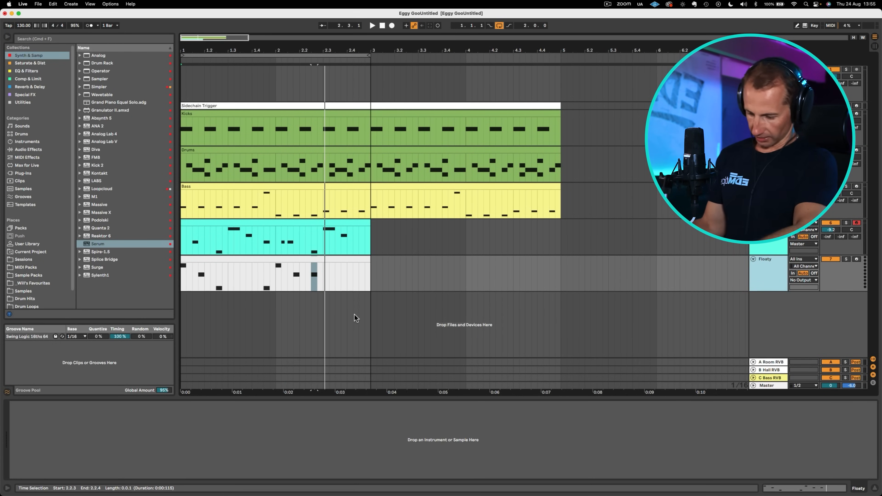
key(super+z)
Audition Serum's pad presets on the Floaty track and load PD Defiant [BR]
click(27, 405)
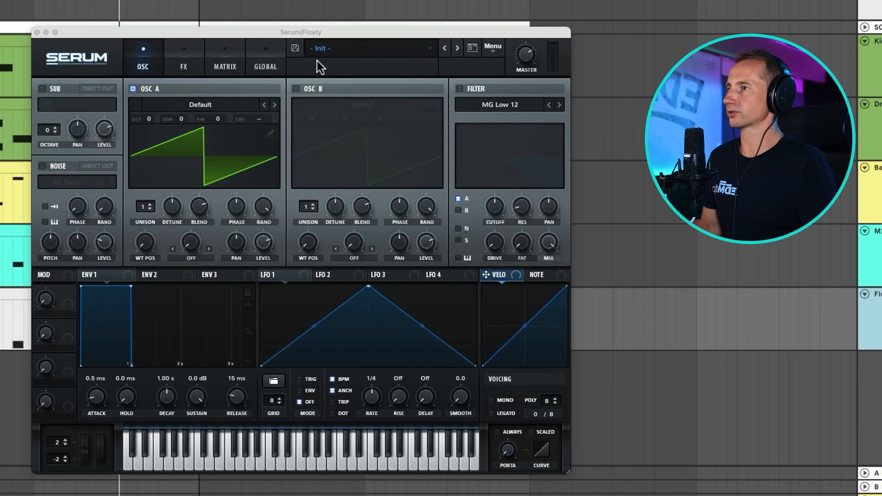
click(321, 48)
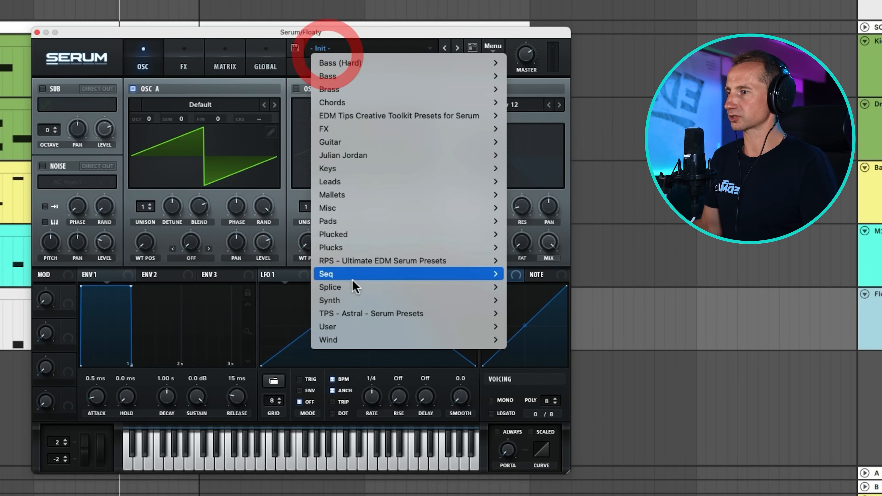
mouse_move(411, 332)
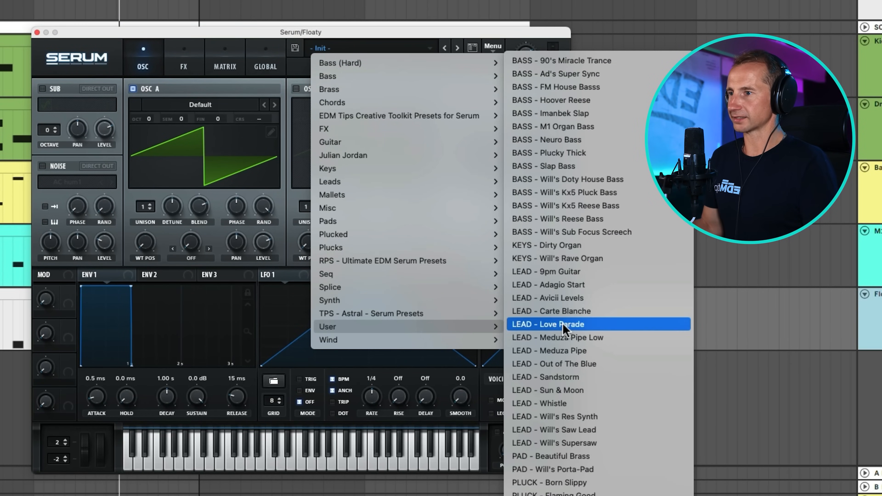
mouse_move(343, 219)
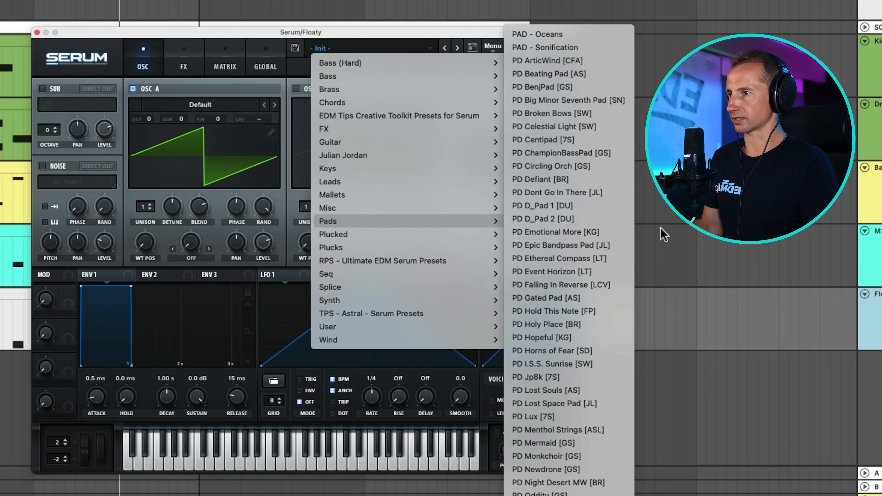
click(578, 74)
click(457, 48)
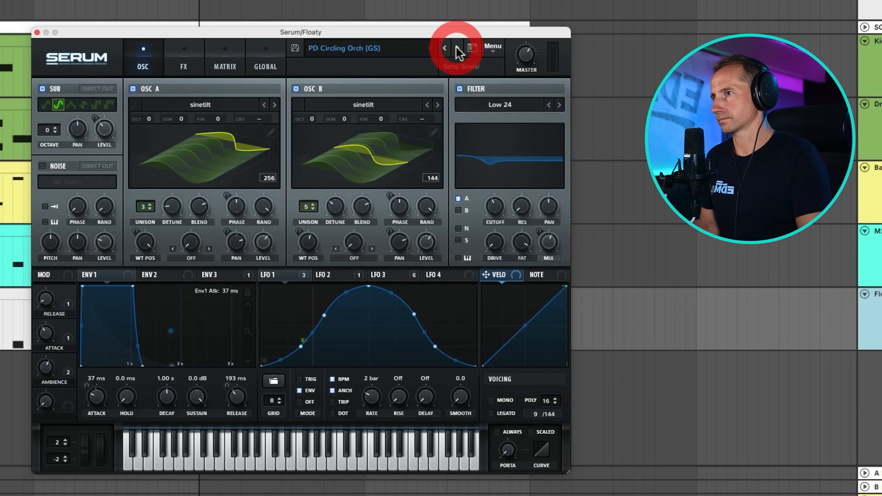
click(457, 48)
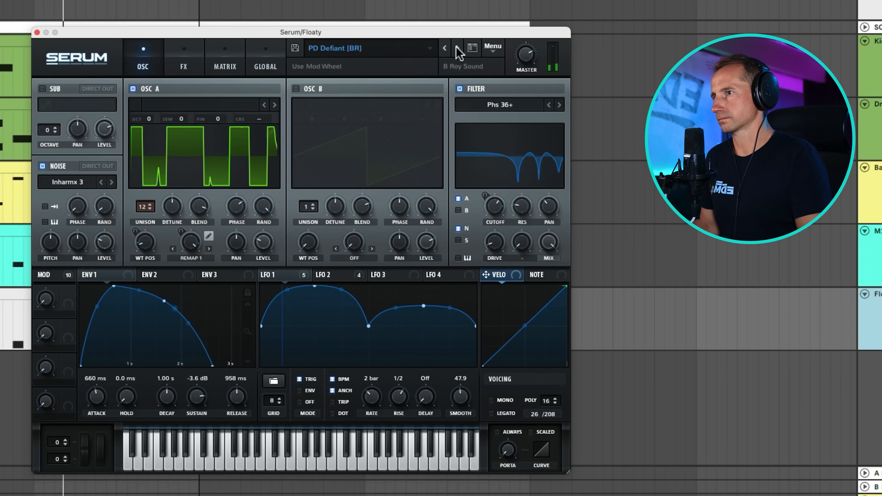
click(457, 48)
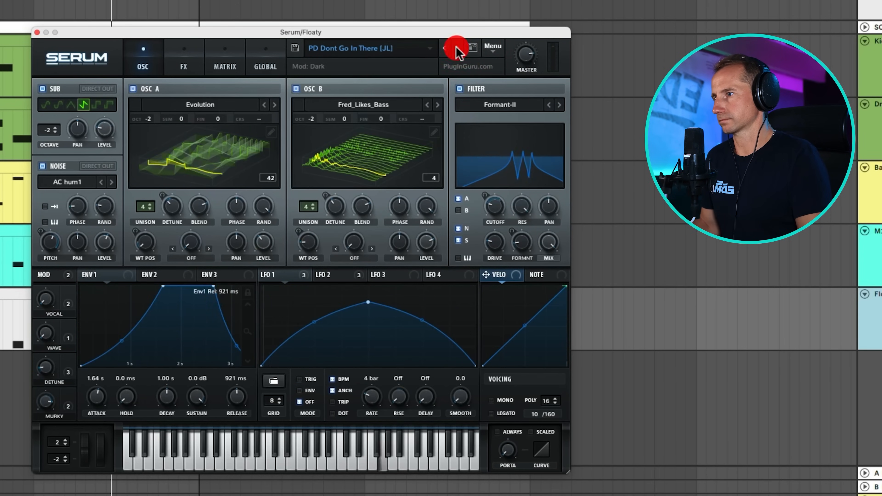
click(444, 48)
Shorten the Envelope 1 attack to 112 ms and close the Serum window
drag(86, 399, 95, 414)
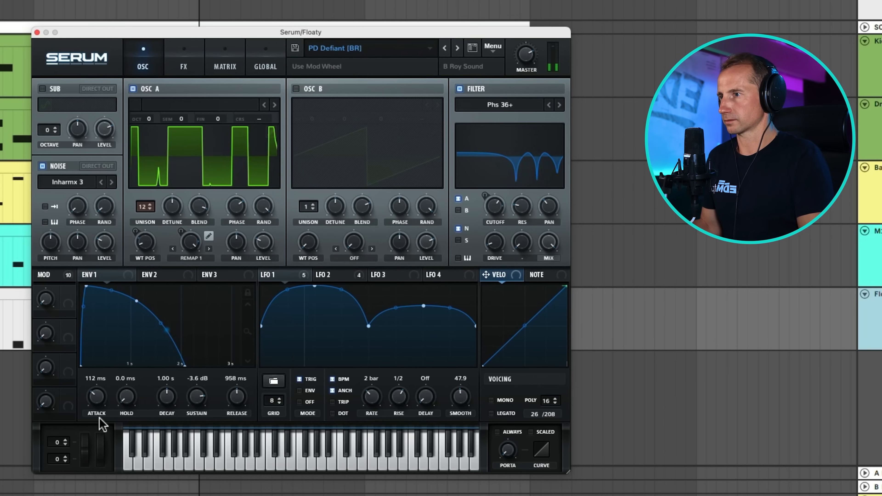
click(98, 418)
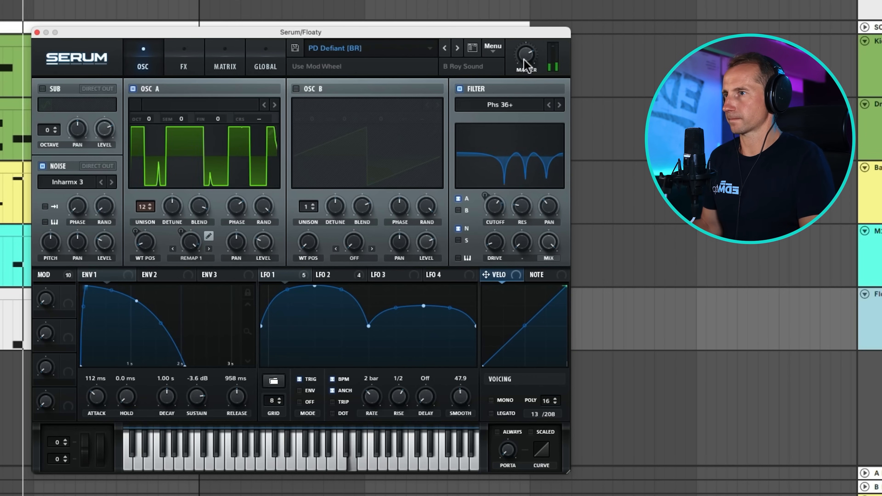
click(522, 40)
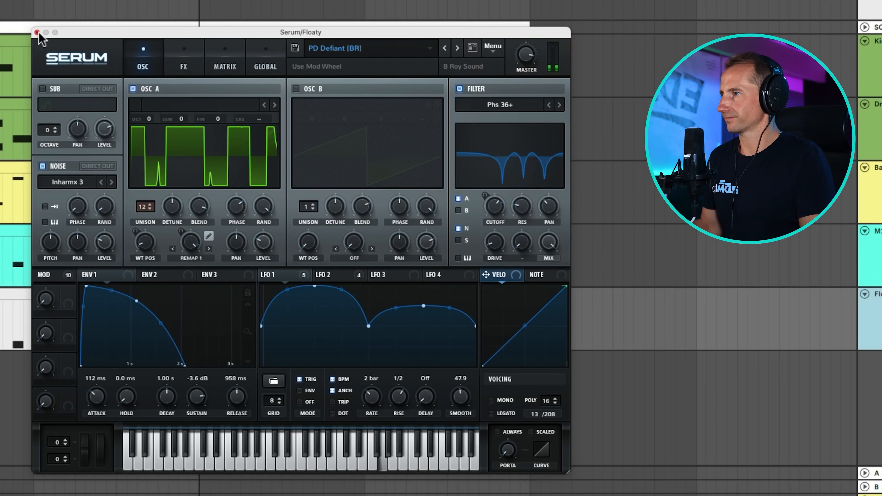
click(36, 32)
click(321, 257)
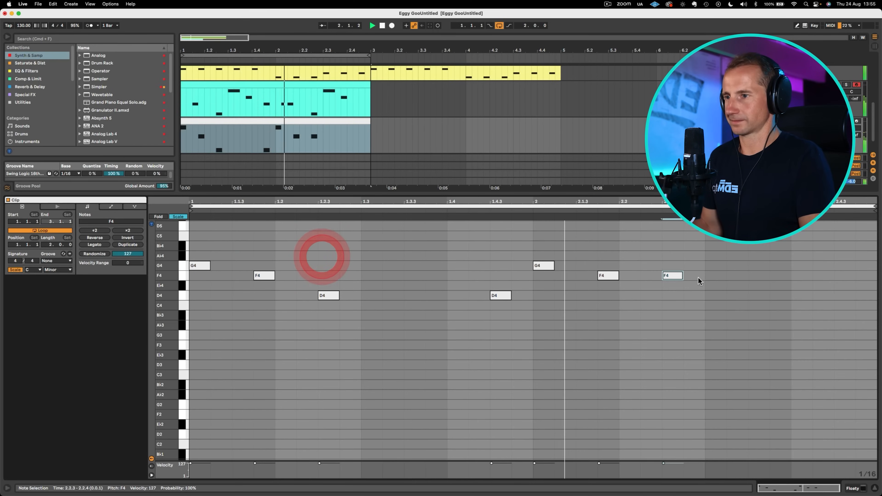
click(694, 301)
key(shift+Tab)
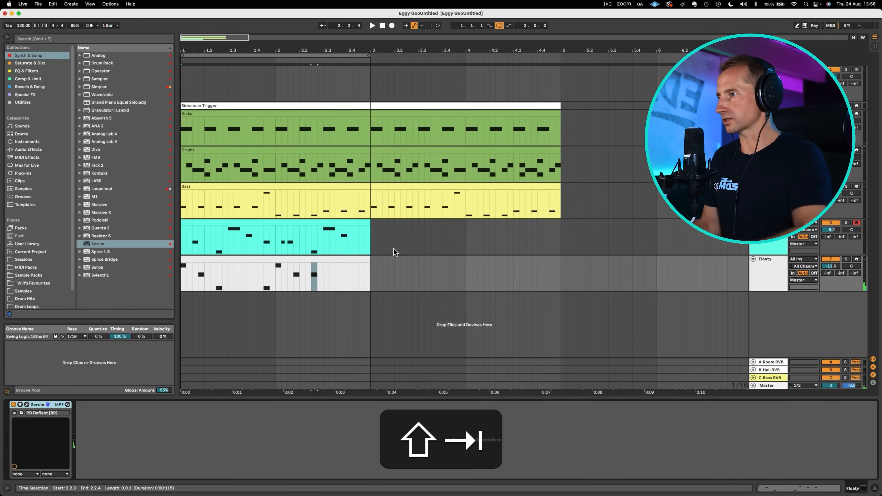
Duplicate the Floaty and M1 Organ clips into bars 3 and 4, and extend the arrangement loop to 5.1.1 for playback
click(315, 256)
key(cmd+d)
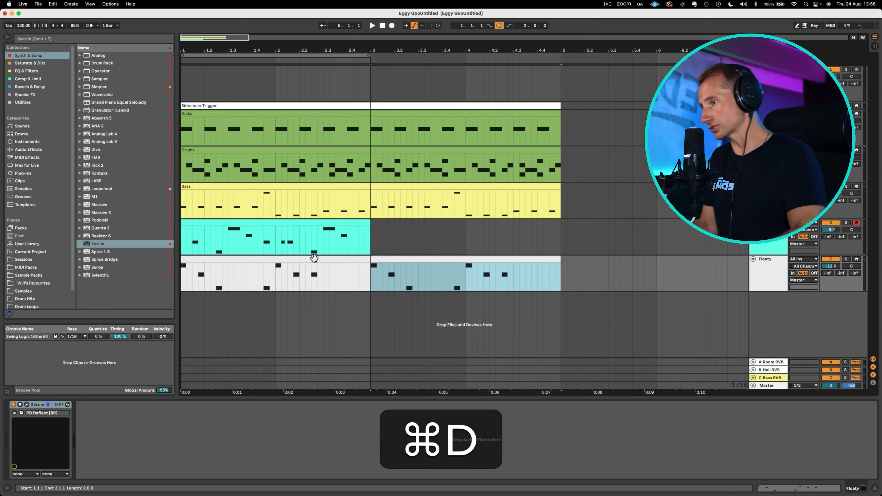
click(315, 226)
key(super+d)
drag(369, 55, 558, 56)
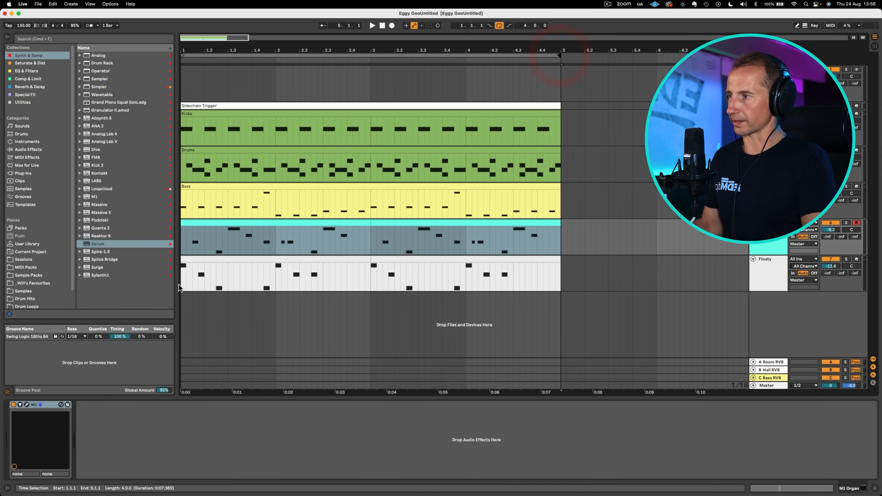
click(186, 276)
key(space)
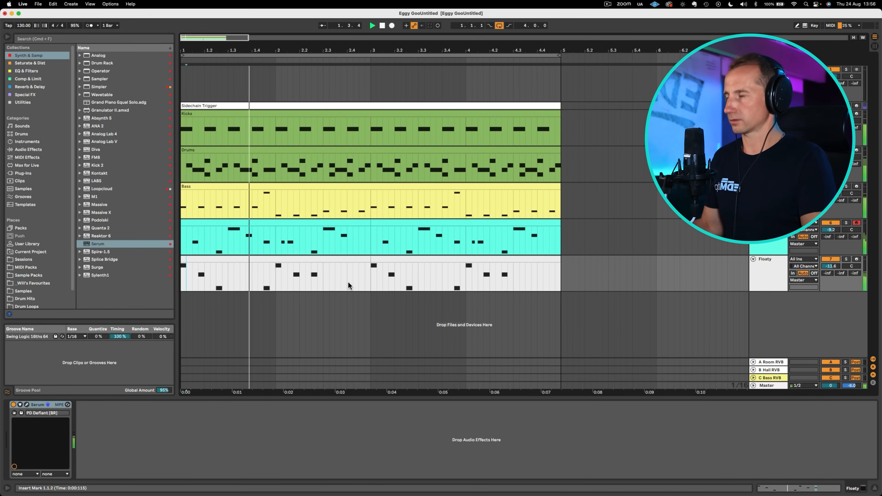
In the second Floaty clip, lower the note at 2.1.1 to D4 and the note at 2.1.4 to E♭4
double_click(478, 260)
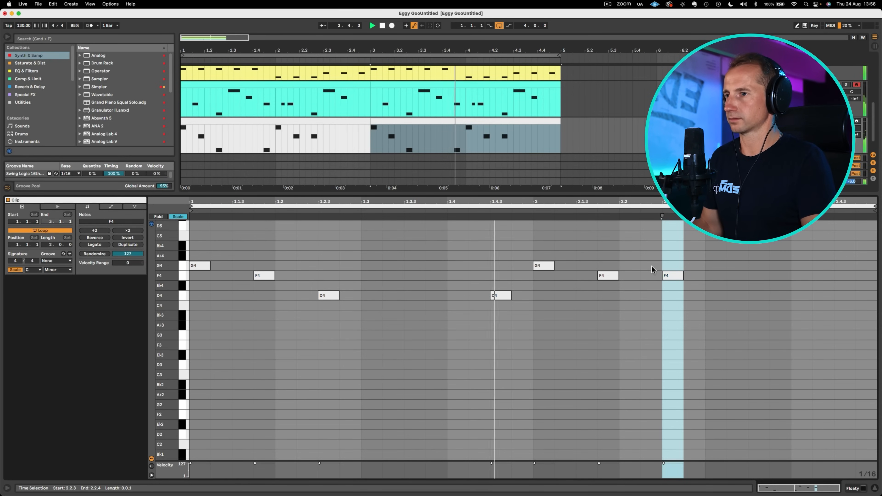
key(space)
click(543, 266)
key(Down)
key(Down)
key(Down)
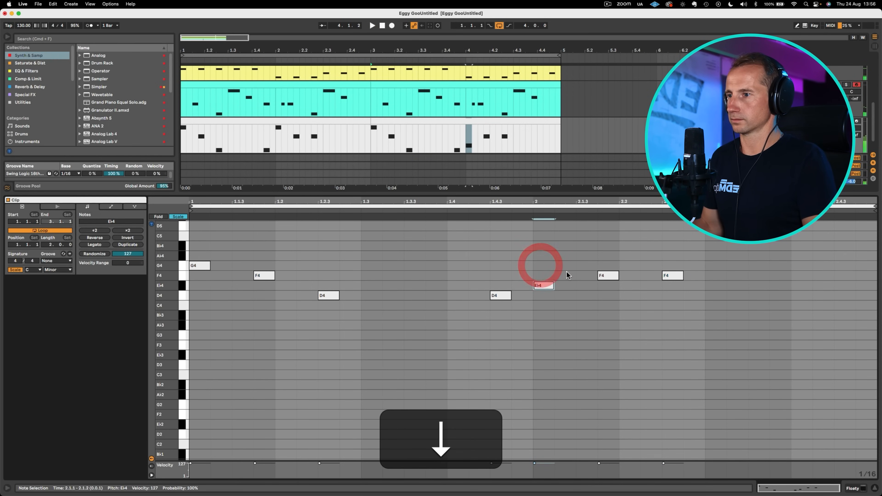
key(Down)
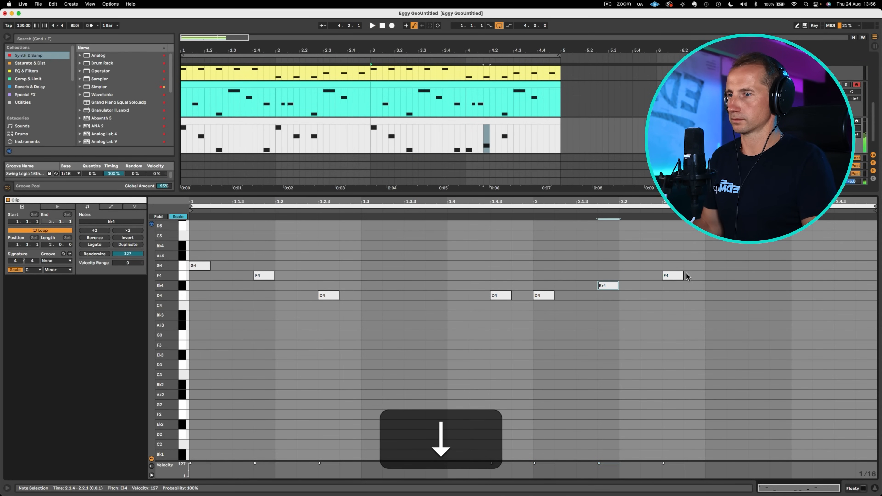
Lower the second Floaty clip's last note, at 2.2.3, to C4 and play back the variation
click(666, 275)
key(Down)
key(Down)
key(Down)
key(Down)
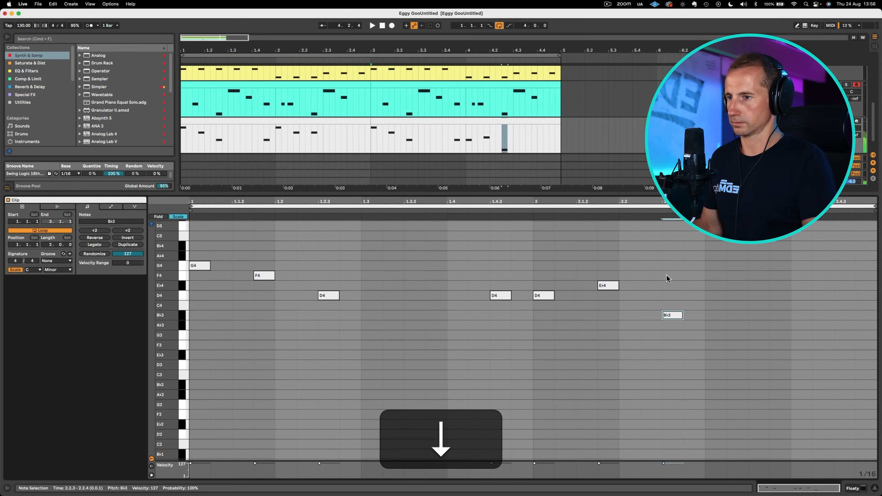
key(Up)
key(space)
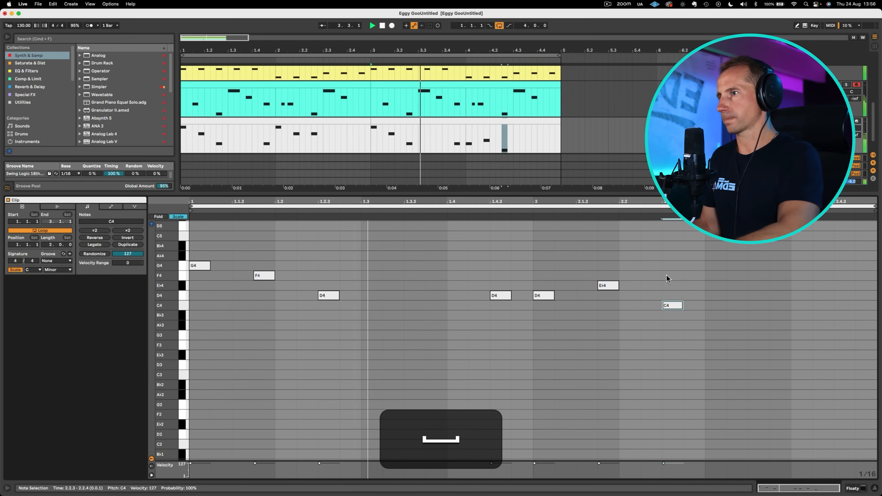
Reopen the second Floaty clip and lower its last note, at 2.2.3, to B♭3
key(shift+Tab)
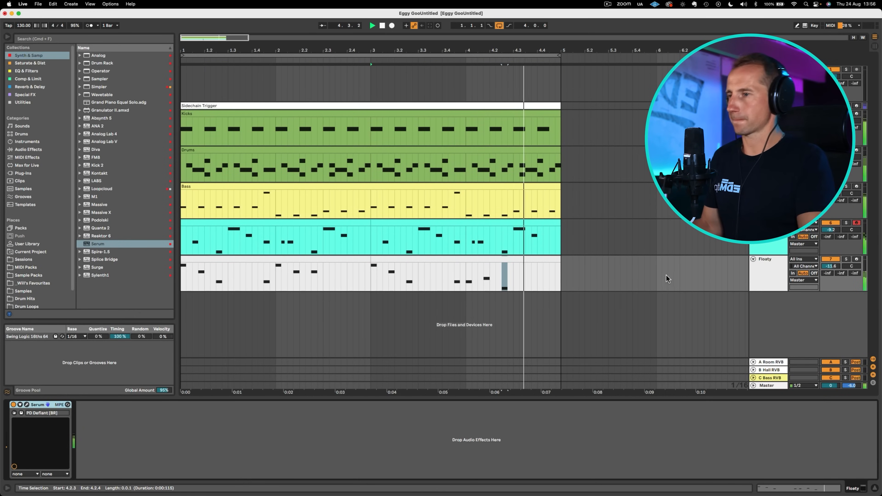
key(space)
double_click(544, 261)
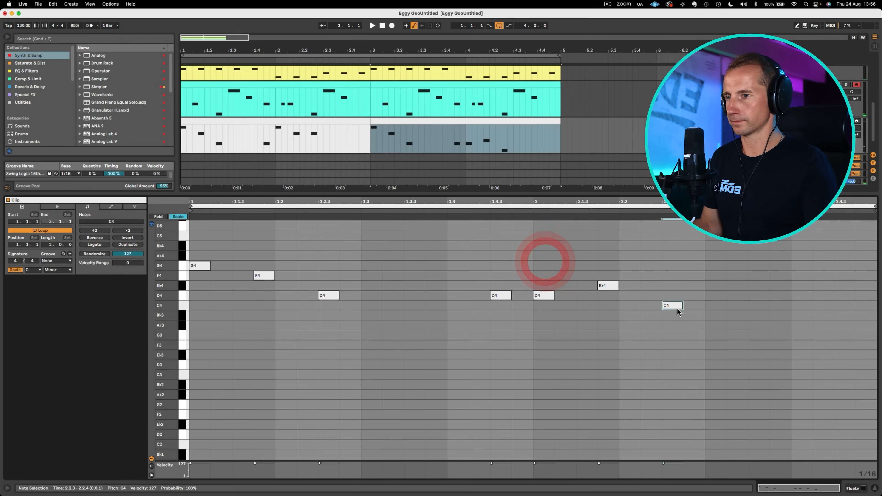
click(669, 306)
key(Down)
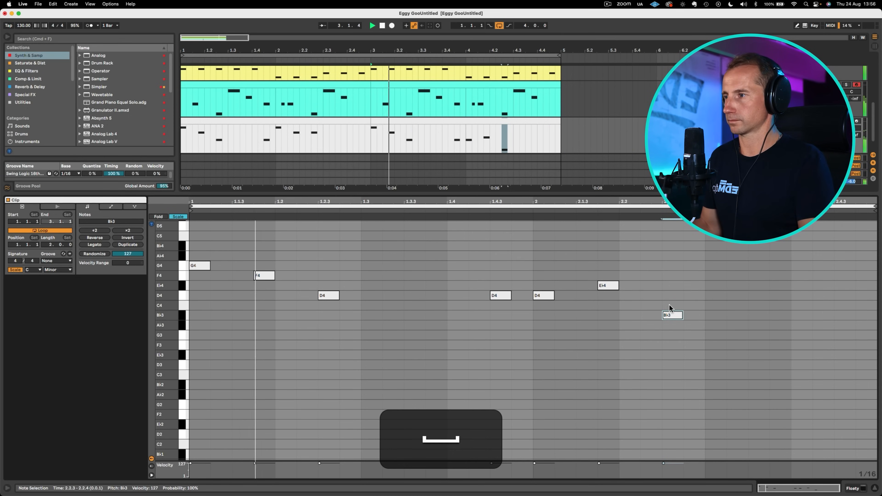
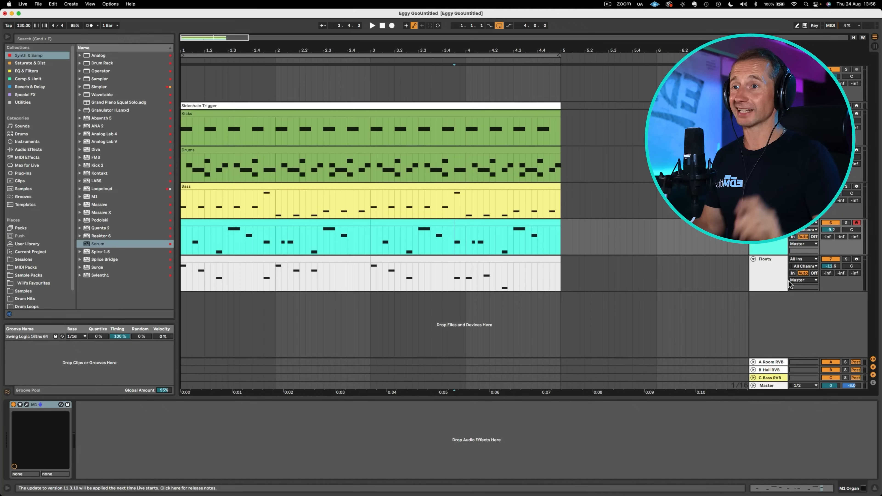
Add a MIDI track below Floaty, name it M1 Piano and colour it light blue
click(775, 278)
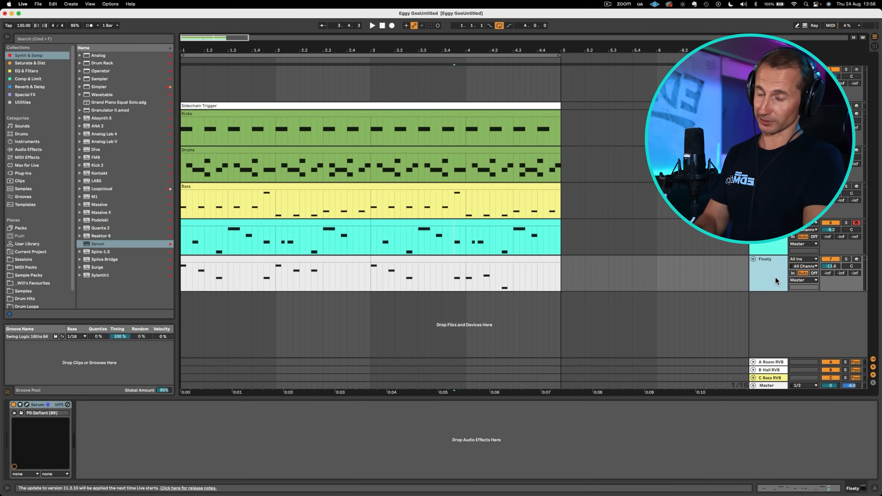
key(shift+super+t)
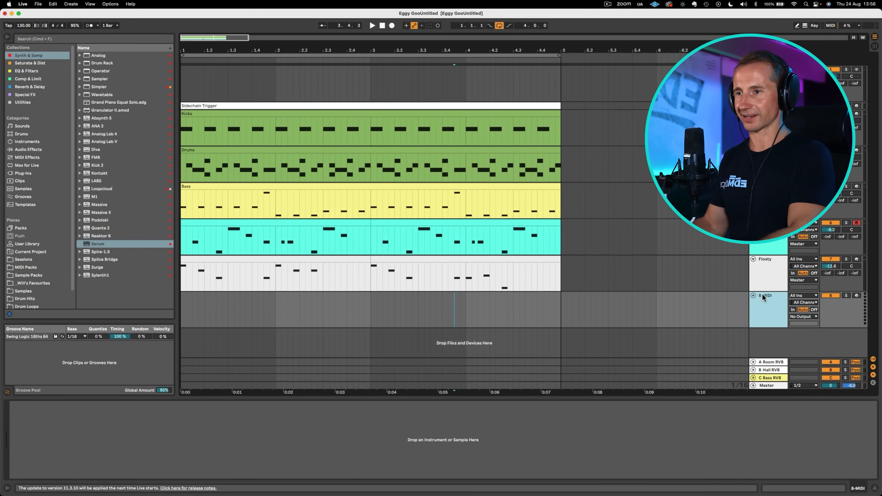
click(762, 294)
key(shift+super+m)
text(M1 Piano)
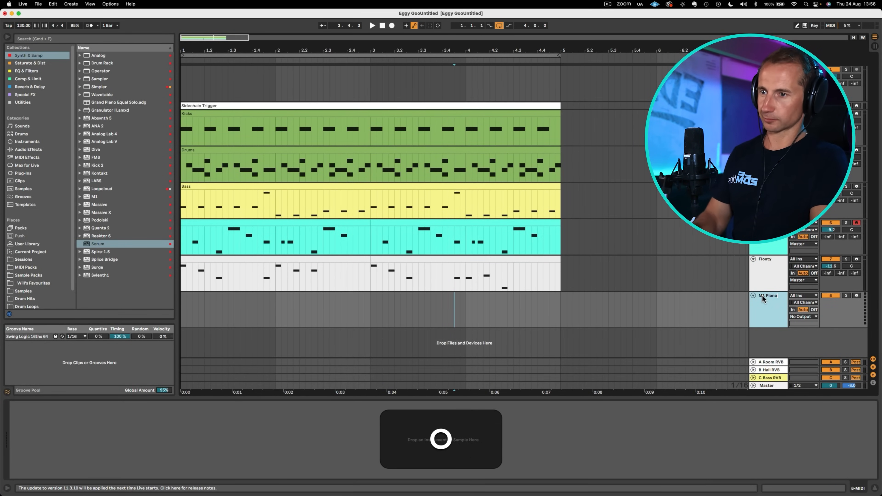
key(Return)
right_click(763, 304)
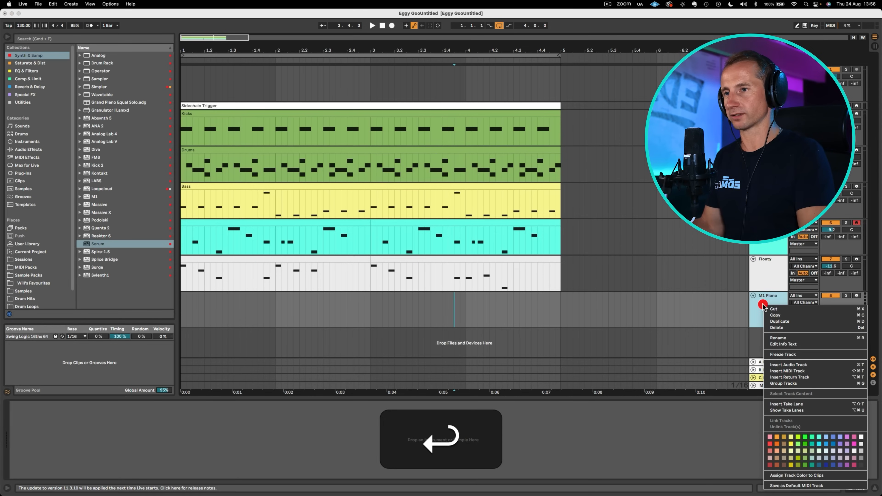
click(826, 437)
Recolour the Floaty track turquoise like the organ track and assign the track colour to its clips
right_click(762, 275)
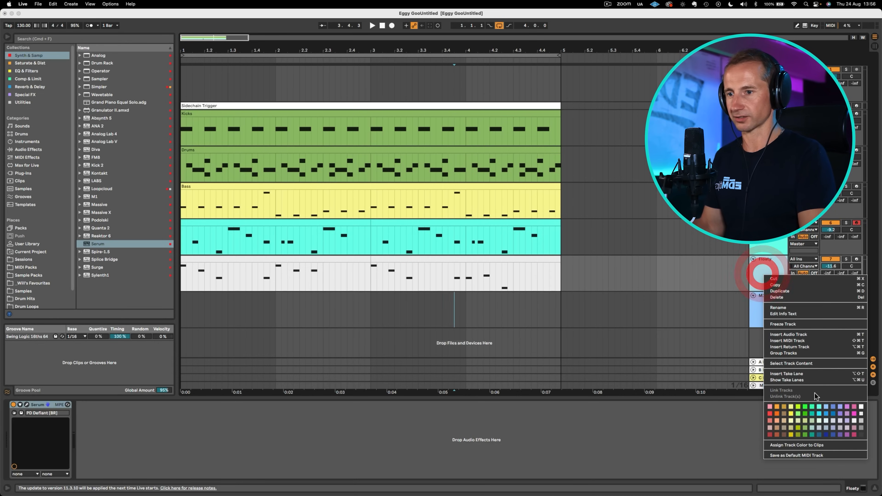
click(818, 406)
right_click(760, 281)
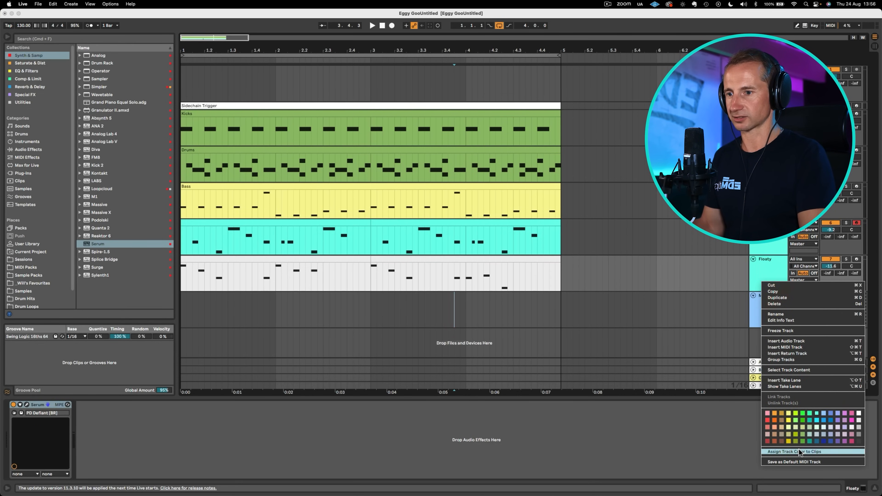
click(798, 450)
Load the M1 instrument on the M1 Piano track, audition its Piano 16' sound and close the plug-in window
click(771, 309)
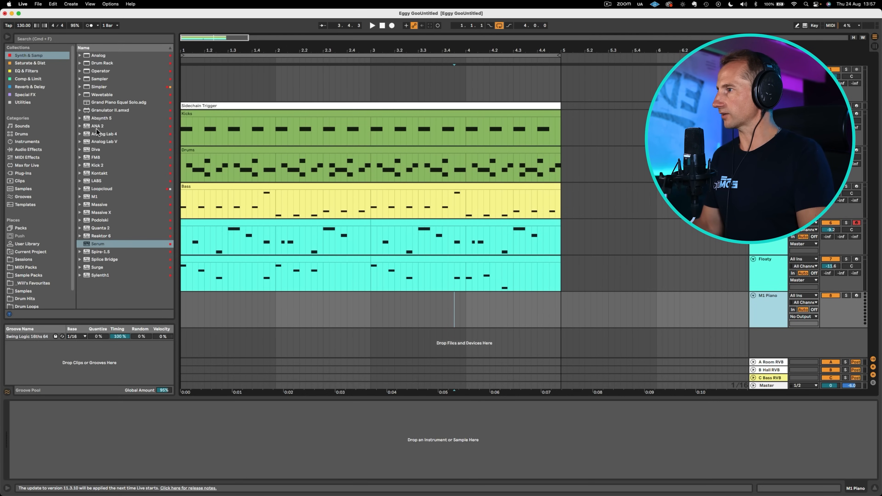
click(95, 197)
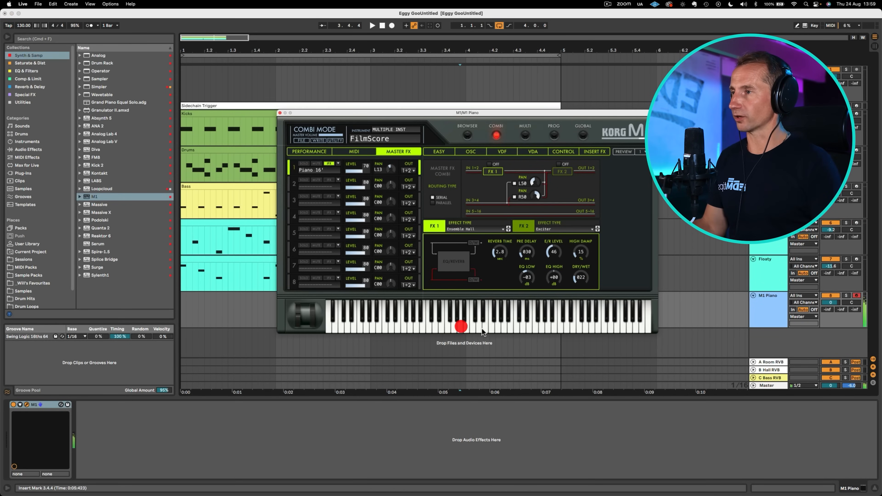
click(483, 332)
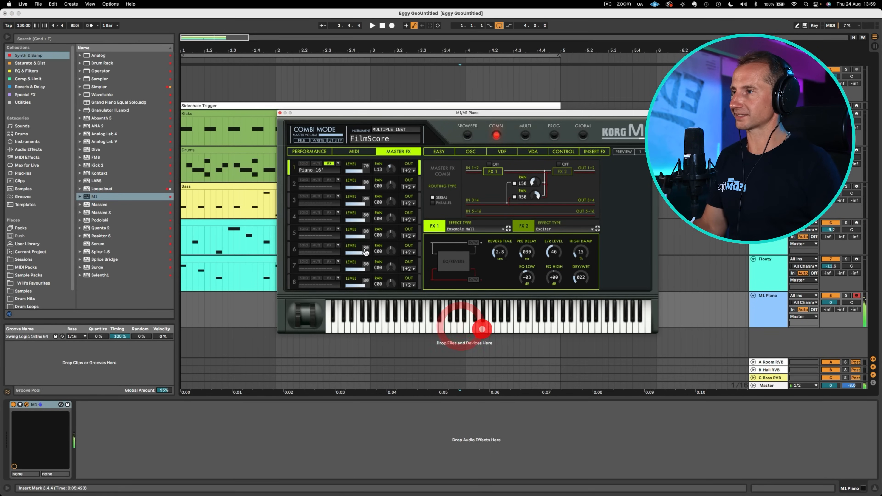
click(280, 114)
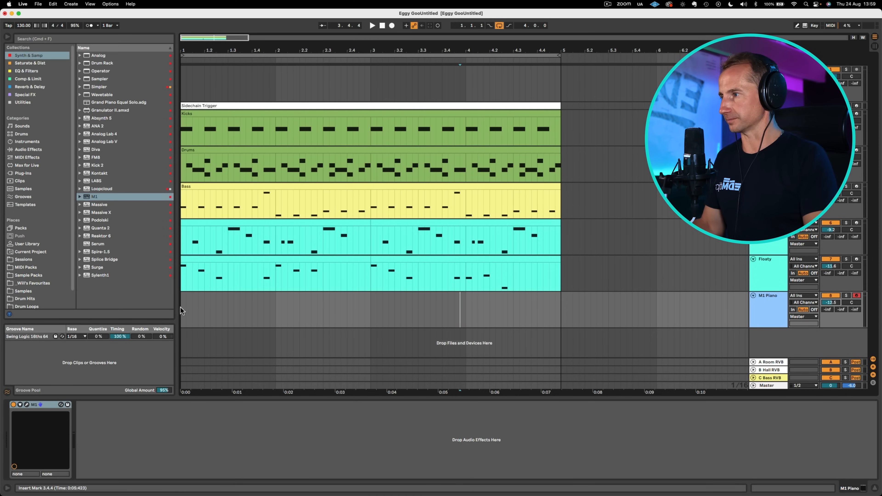
Create a two-bar MIDI clip from 1.1.1 to 3.1.1 on the M1 Piano track and name it Piano
drag(181, 307, 349, 307)
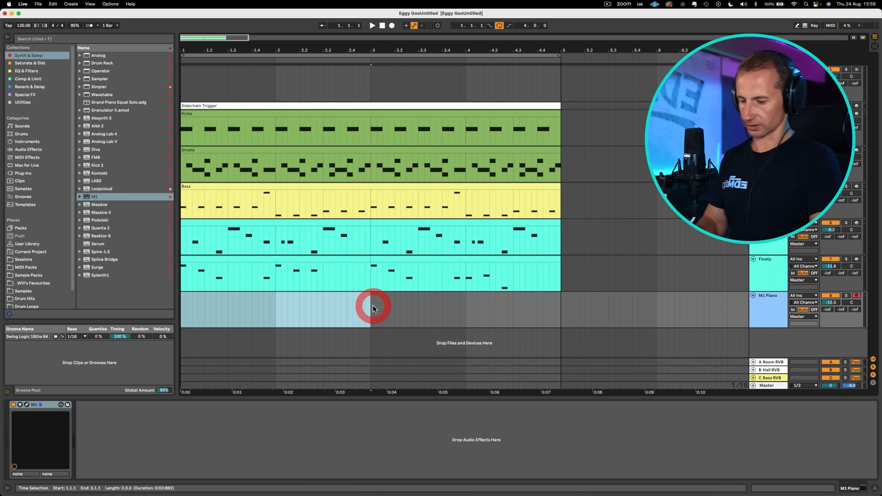
key(shift+super+m)
key(shift+super+r)
text(Piano)
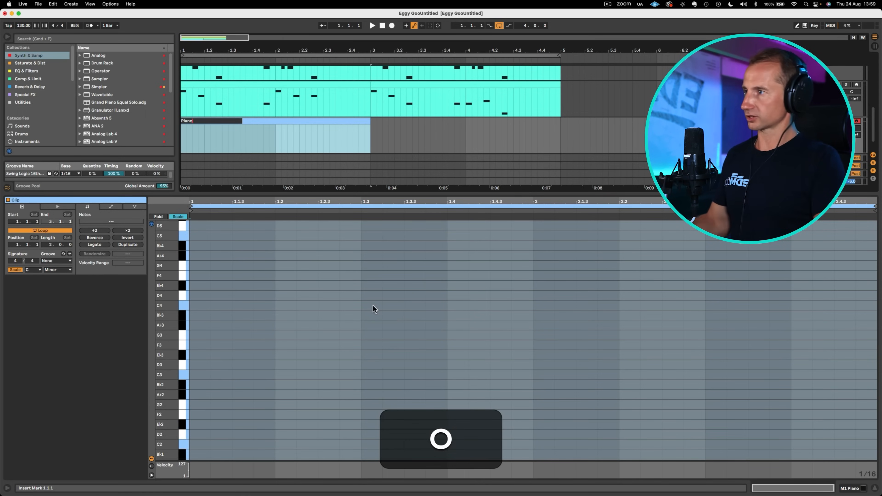
key(Return)
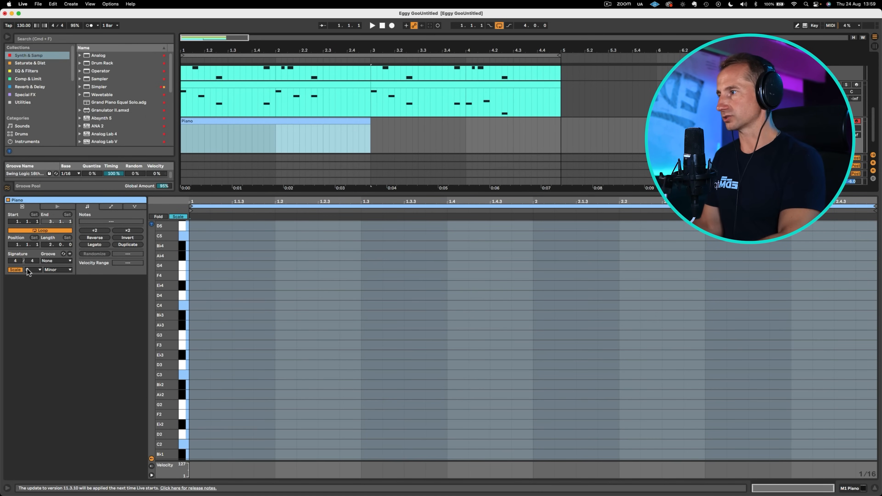
Enter sixteenth C4 notes at 1.1.1, 1.1.4 and 1.2.3 in the Piano clip and play them back
double_click(196, 306)
double_click(251, 305)
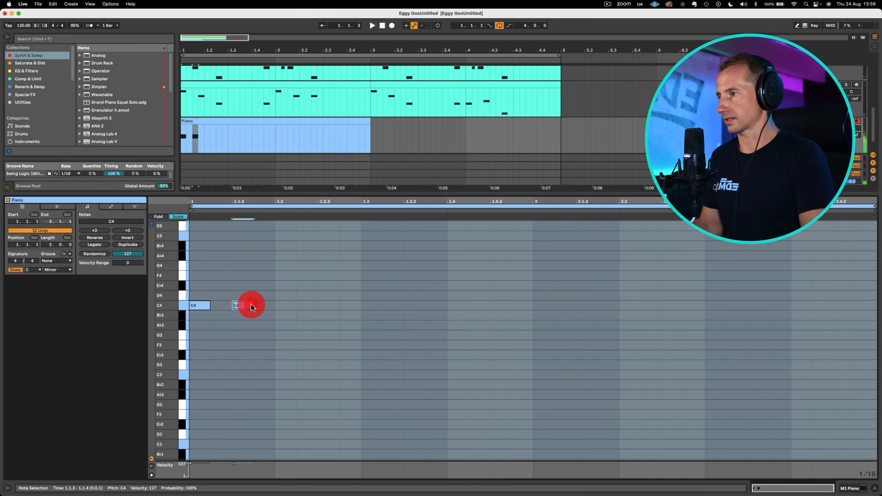
key(Right)
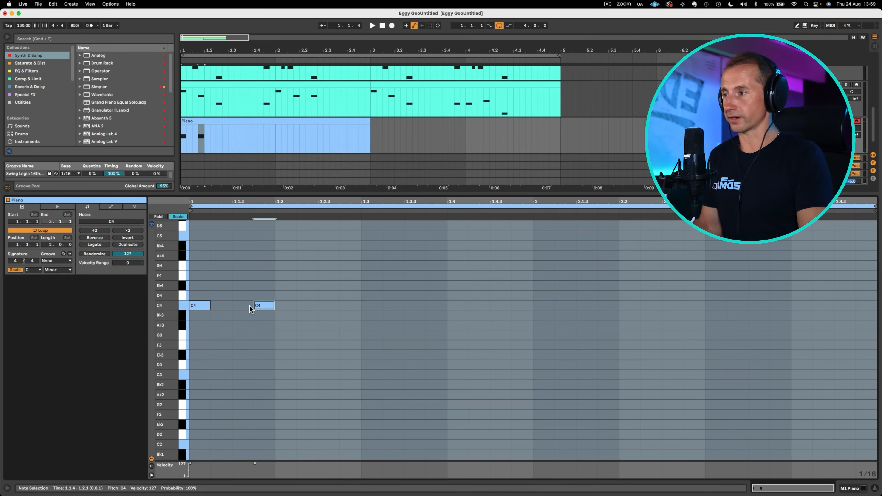
key(space)
double_click(325, 306)
key(space)
key(space)
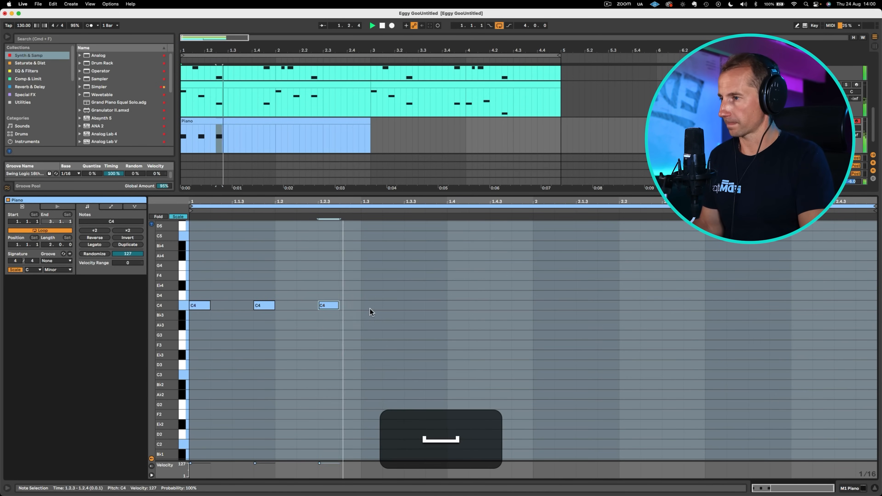
Add C4 notes at 1.3.2, 1.4.1 and 1.4.3 to the Piano clip and play back the rhythm
double_click(391, 305)
double_click(459, 306)
click(507, 307)
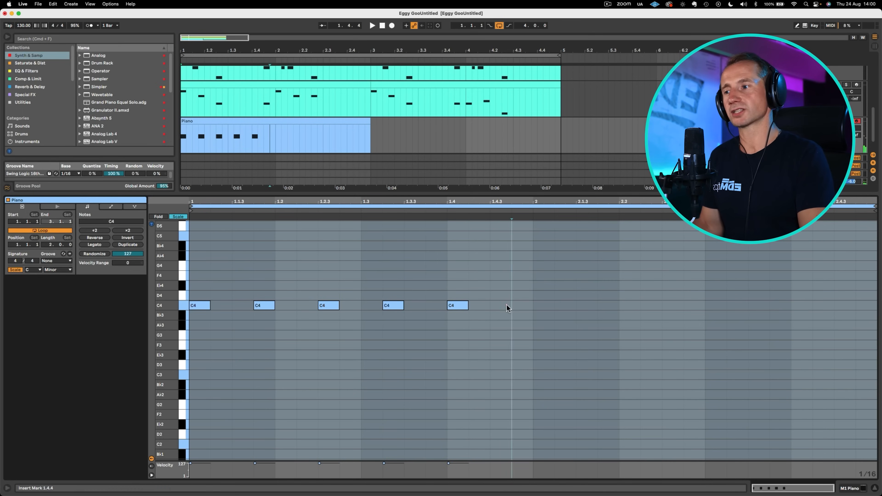
double_click(507, 305)
key(space)
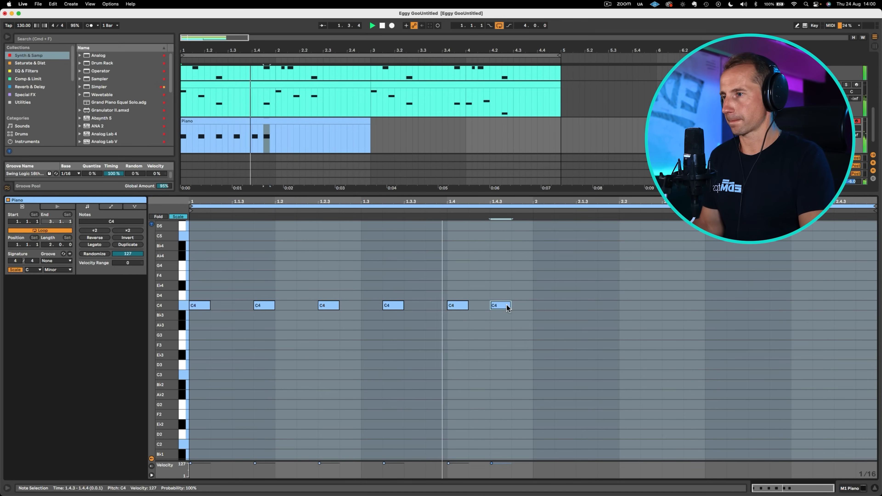
key(space)
key(space)
key(space)
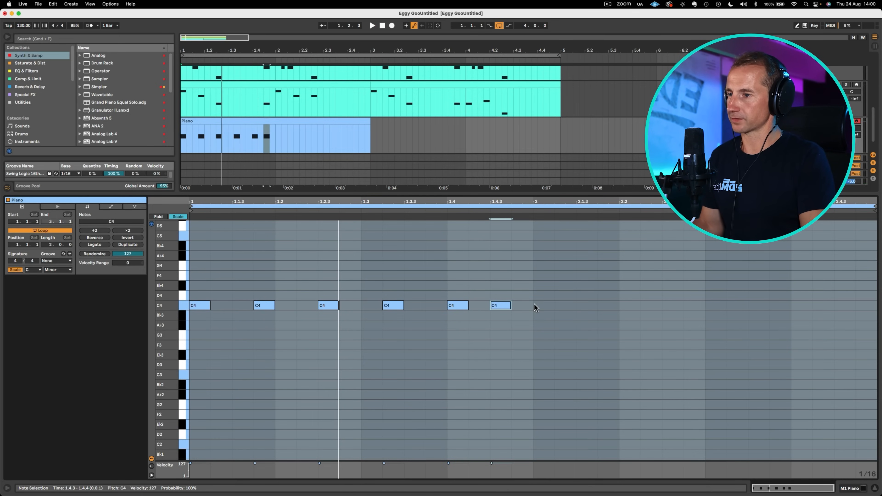
Duplicate the Piano clip's first-bar notes into bar 2 and play back the full pattern
drag(534, 305, 182, 314)
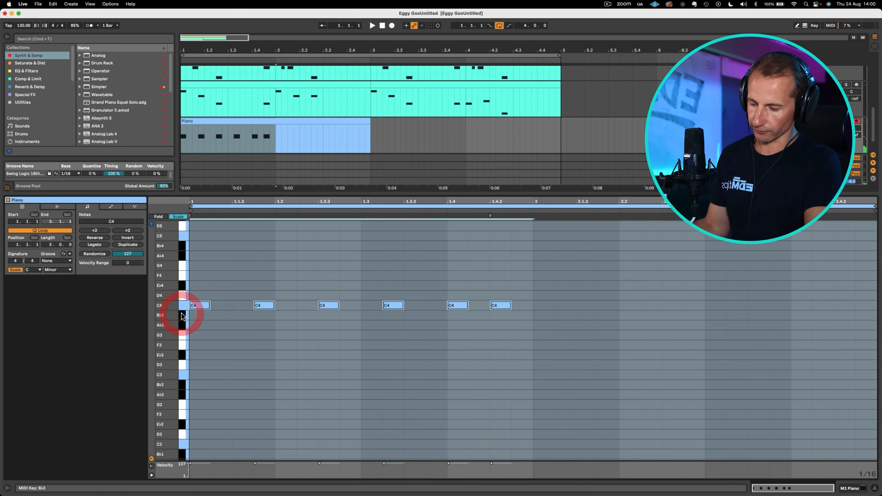
key(super+d)
key(space)
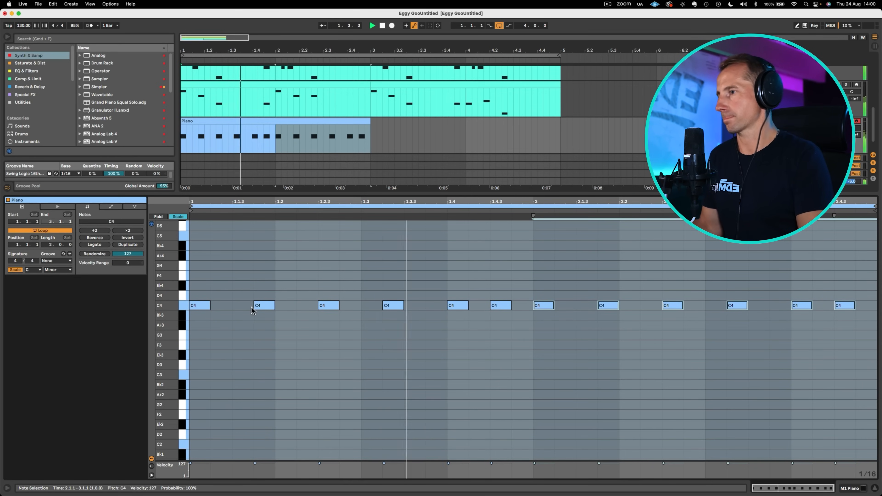
key(space)
key(space)
scroll(232, 87, up, 1)
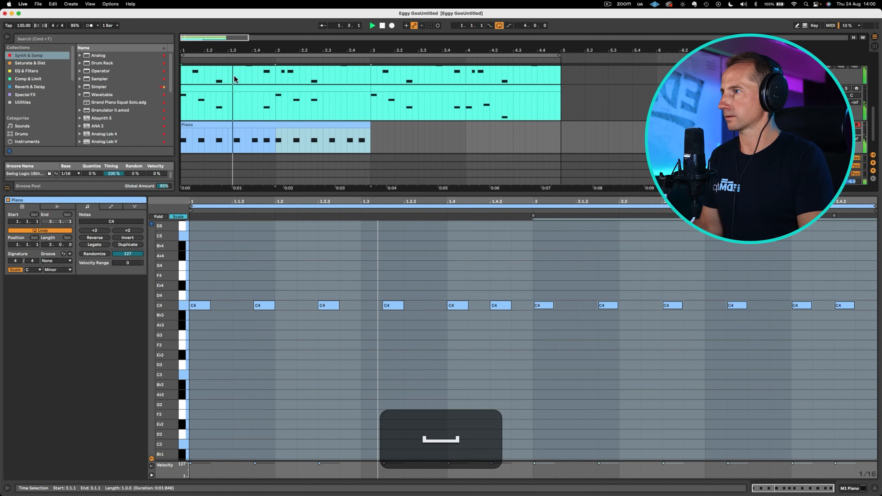
key(space)
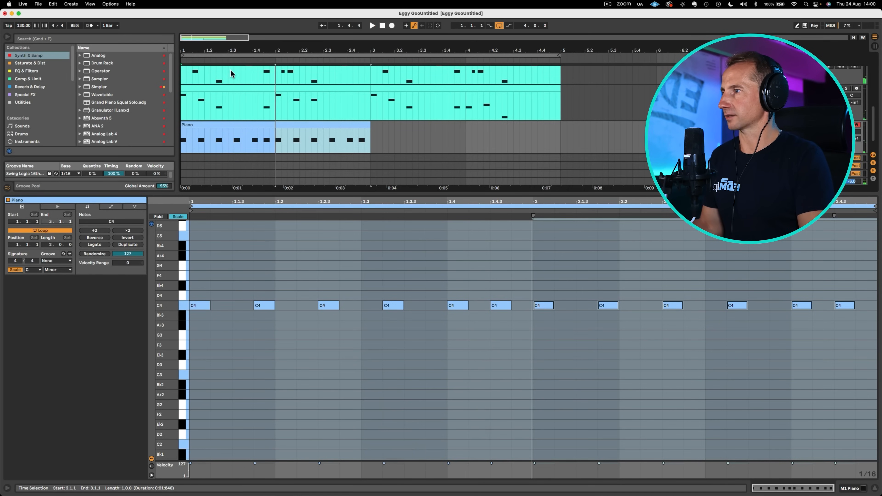
Enlarge the arrangement view, open the Bass clip and play it back against the piano rhythm
drag(506, 192, 504, 285)
click(214, 86)
key(space)
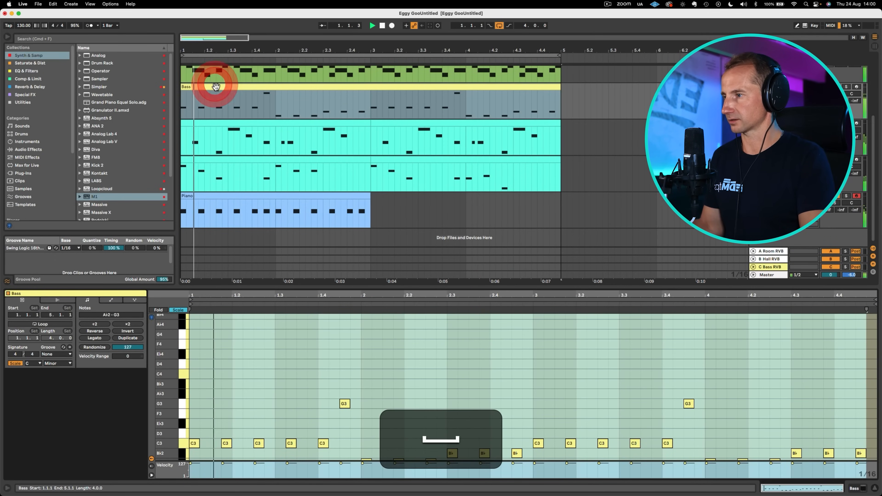
scroll(510, 371, down, 3)
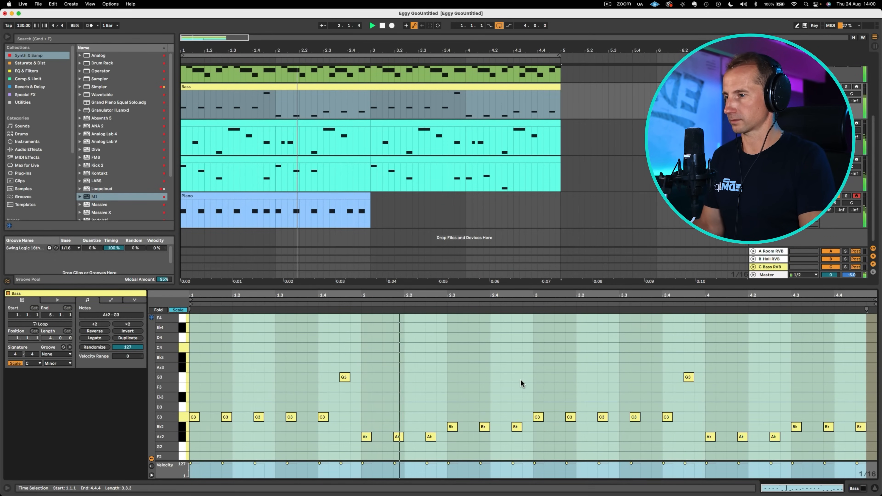
key(space)
Try moving the Bass clip's B♭2 note at 2.3.1 one sixteenth later during playback, and move it back
click(451, 426)
key(Right)
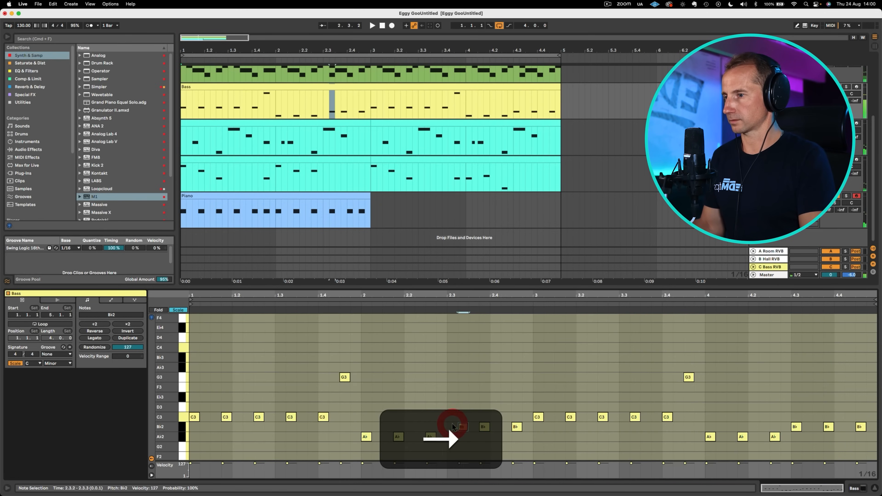
key(space)
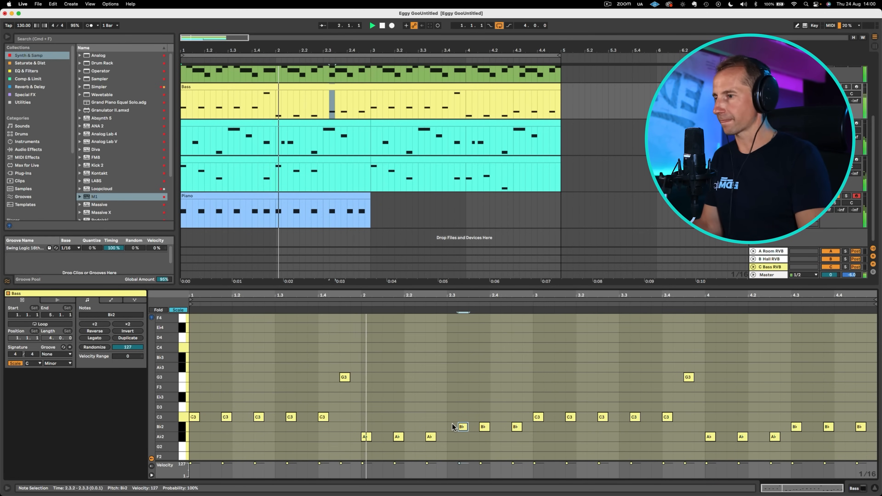
key(Left)
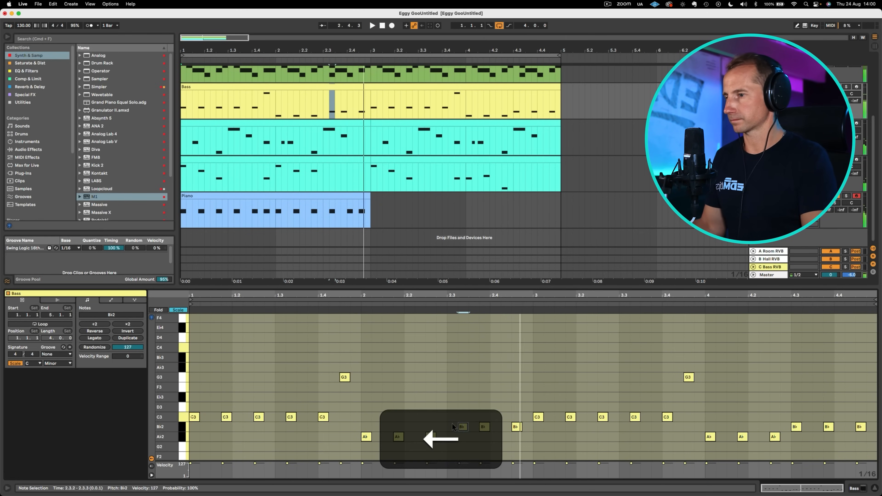
Move the Bass clip's A♭2 notes at 2.1.1 and 4.1.1 to 2.1.2 and 4.1.2, and open the Piano clip
click(367, 436)
key(Right)
key(space)
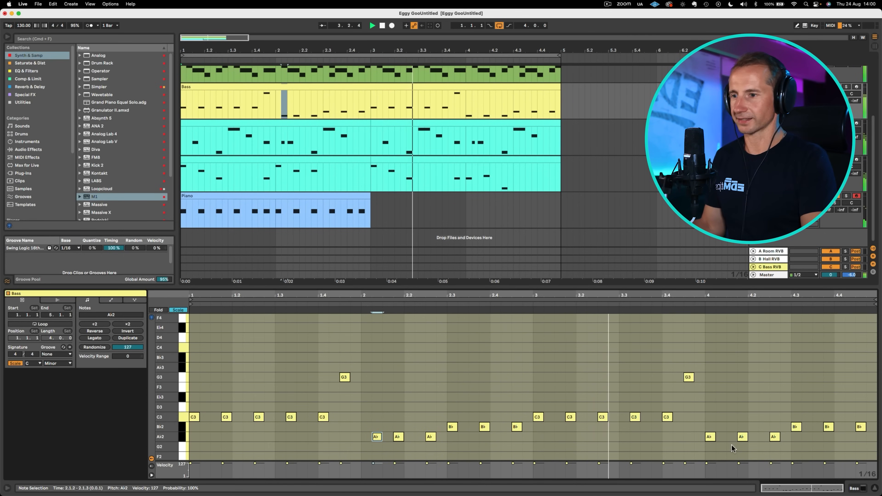
key(space)
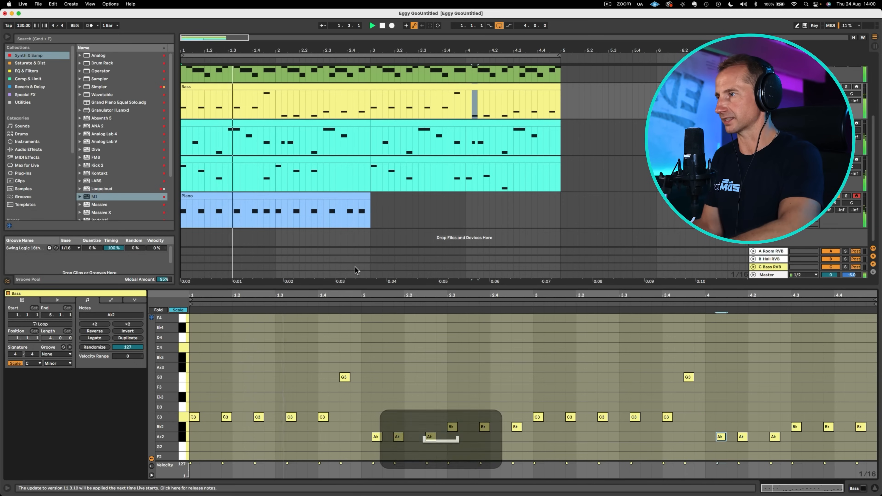
click(308, 192)
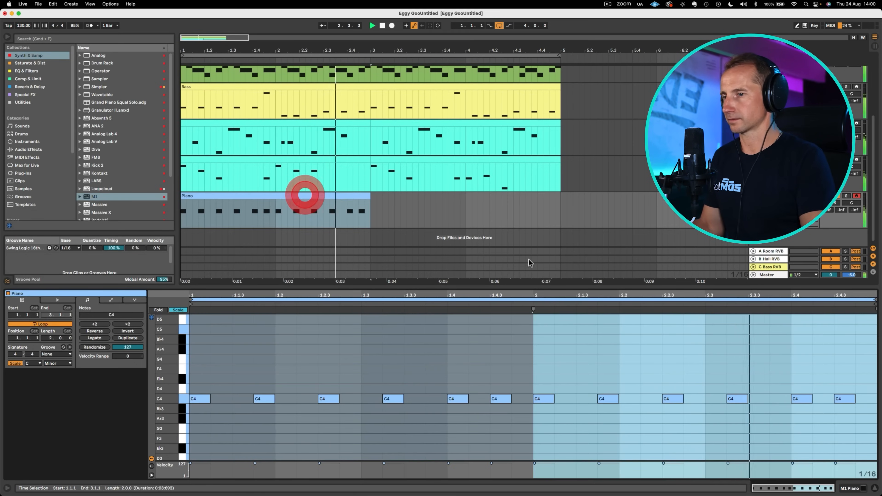
Transpose the Piano clip's bar 2 notes down to A♭3, and raise the last three of them to B♭3
key(space)
drag(541, 373, 845, 425)
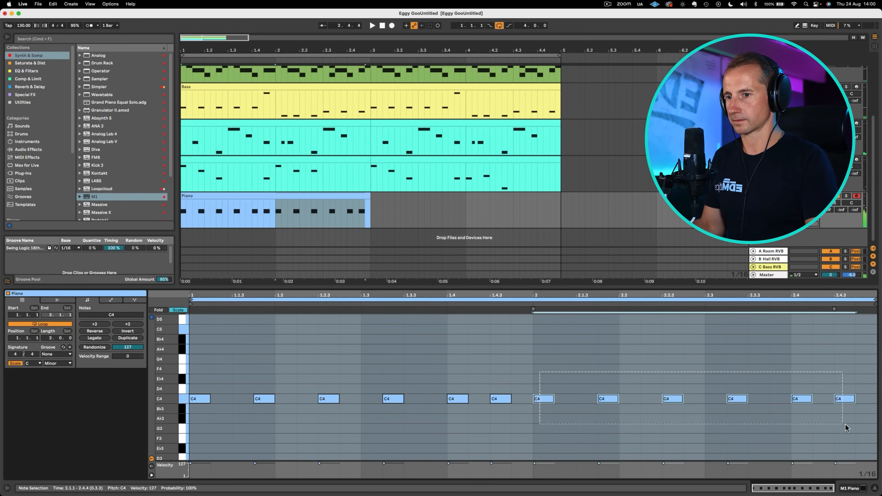
key(Down)
key(Down)
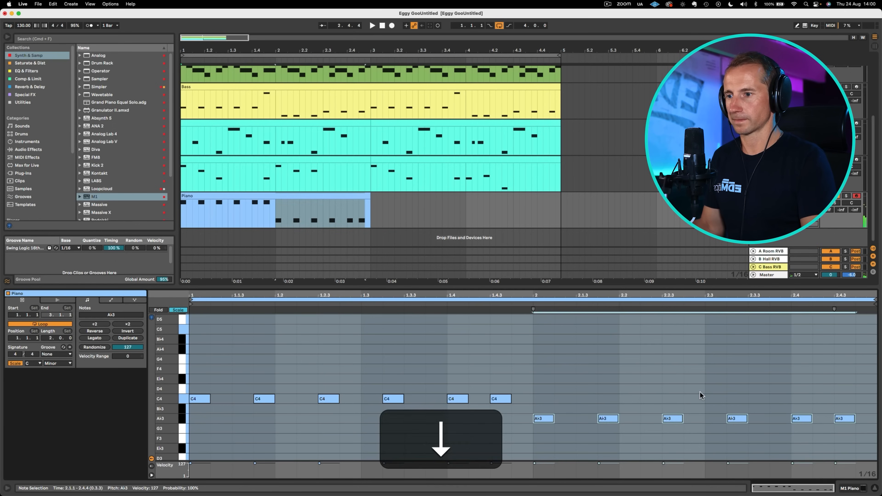
drag(719, 395, 858, 432)
key(Up)
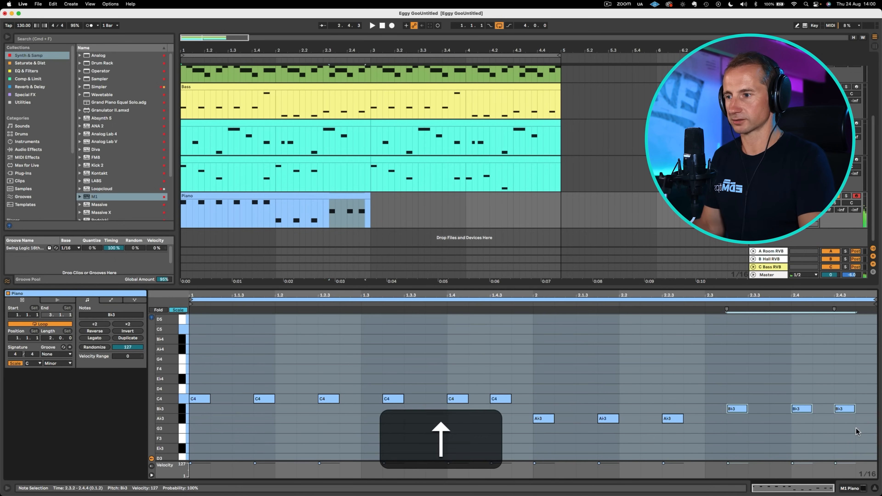
Play back the bassline-following piano notes, delete the last B♭3 note, and extend the B♭3 note at 2.4.1 to 2.4.3
key(space)
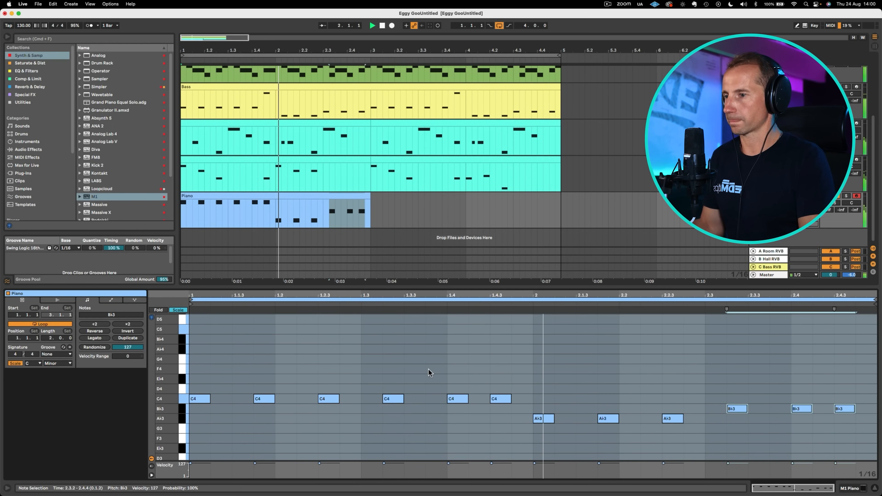
key(space)
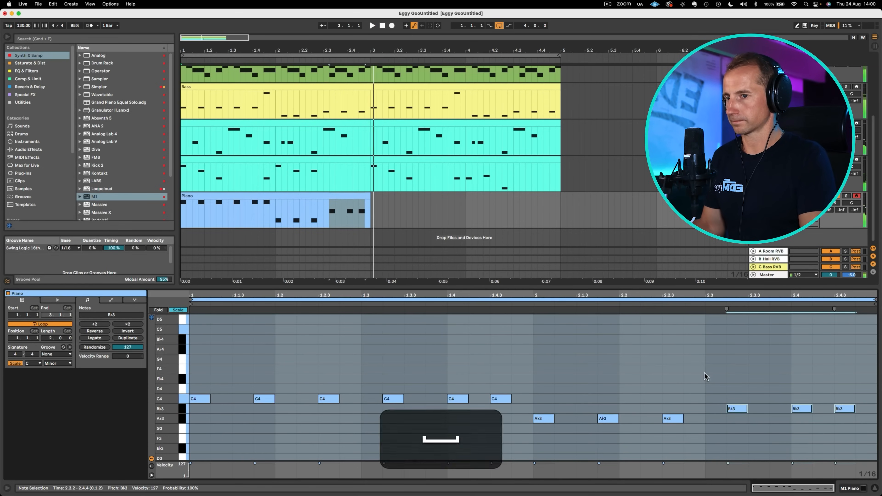
click(852, 409)
key(BackSpace)
drag(811, 409, 833, 409)
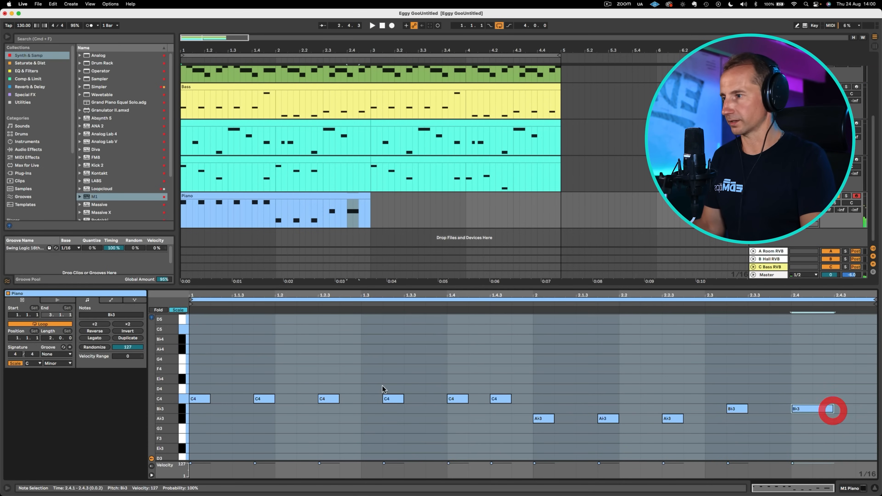
Copy the C4 notes at 1.1.1 and 1.1.4 to E♭4 and G4 to form C minor chords, and play them back
alt+click(198, 400)
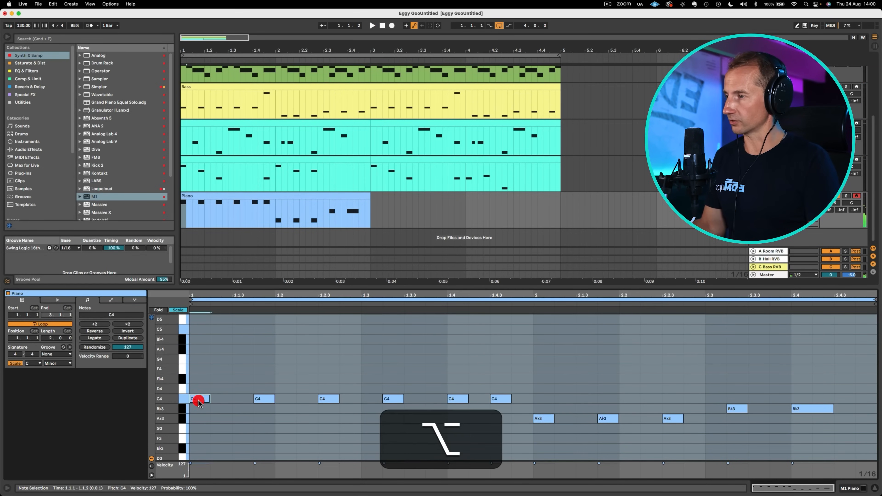
click(180, 309)
click(180, 309)
drag(199, 400, 201, 360)
key(space)
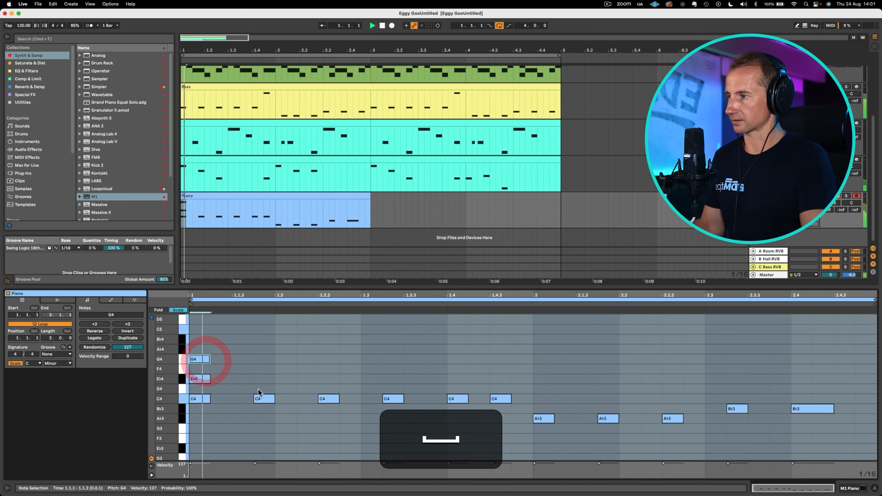
click(261, 401)
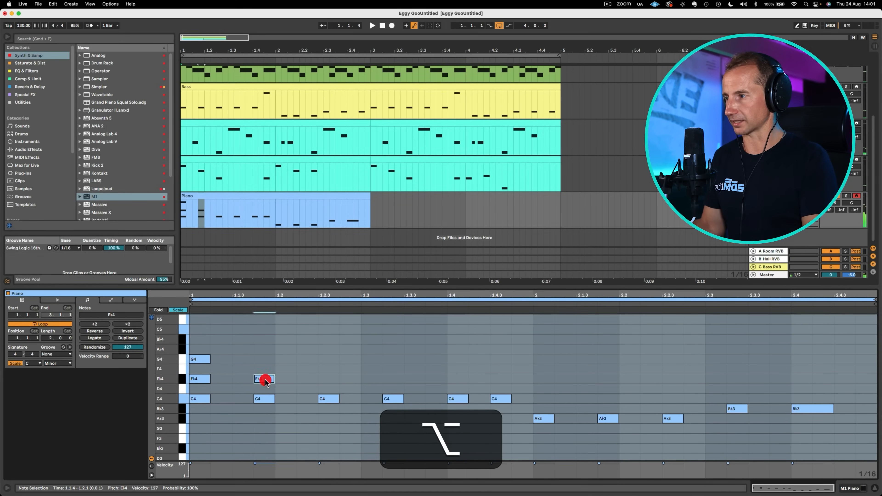
drag(265, 381, 269, 359)
key(space)
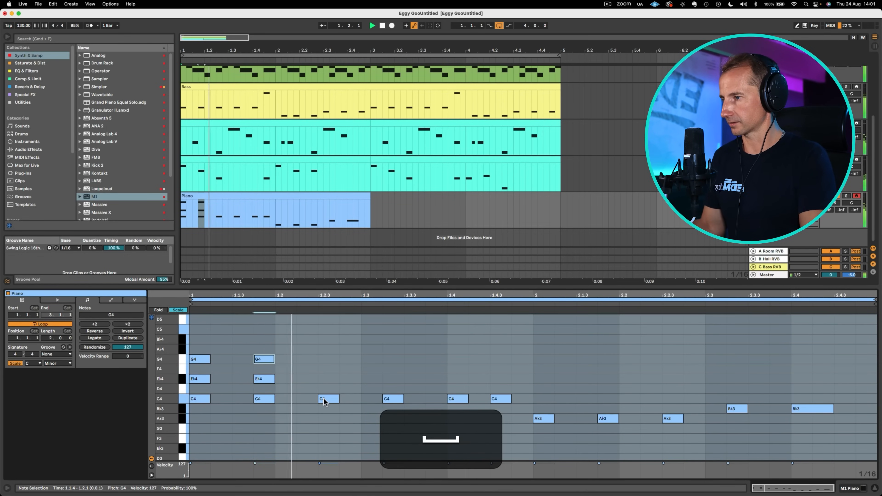
Stack E♭4 and G4 copies above the four remaining C4 notes in bar 1 of the Piano clip
key(space)
drag(324, 400, 323, 380)
drag(323, 380, 324, 359)
key(Left)
drag(392, 400, 392, 379)
drag(392, 379, 392, 360)
drag(453, 399, 498, 359)
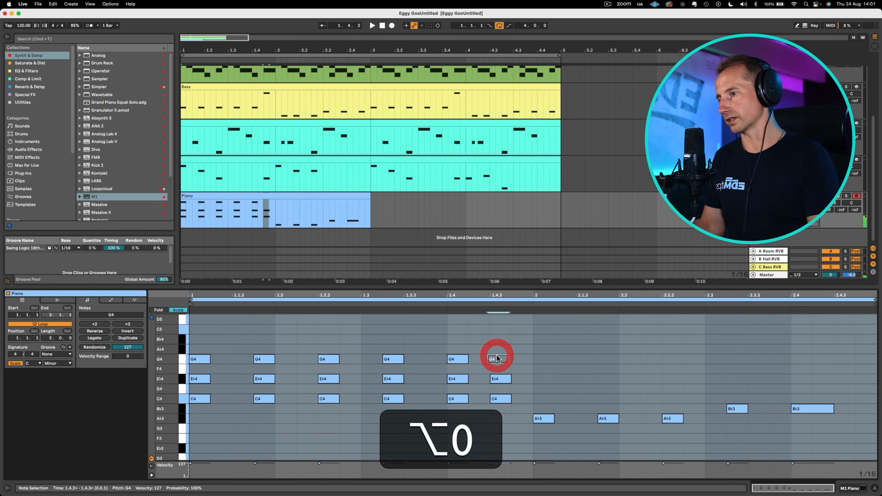
Align the last G4 note of bar 1 with its chord at 1.4.3 and play back the piano chords
click(497, 360)
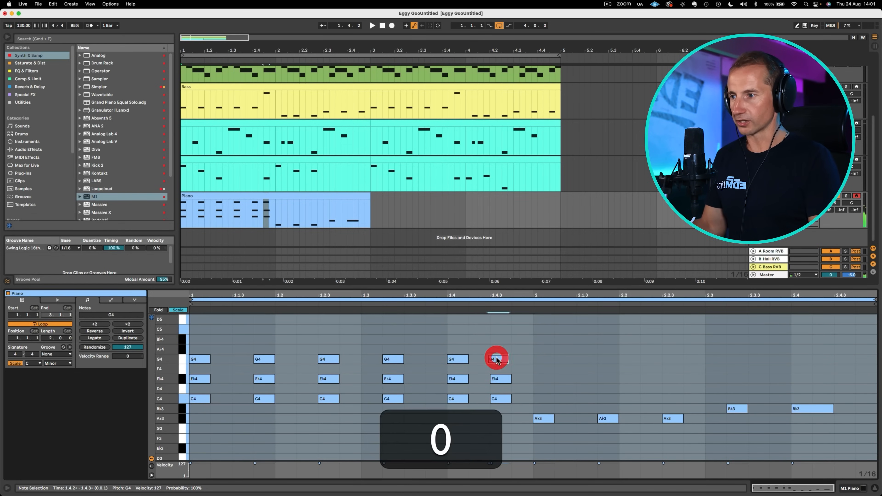
key(Right)
click(491, 343)
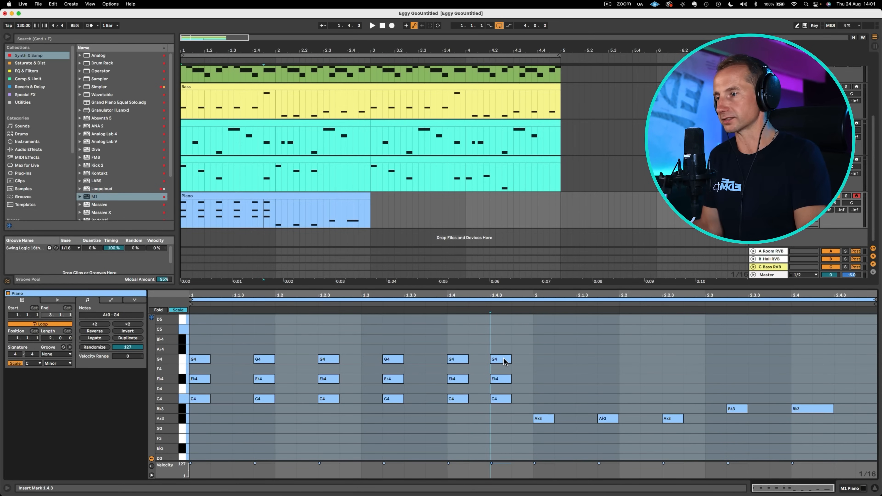
scroll(530, 341, up, 3)
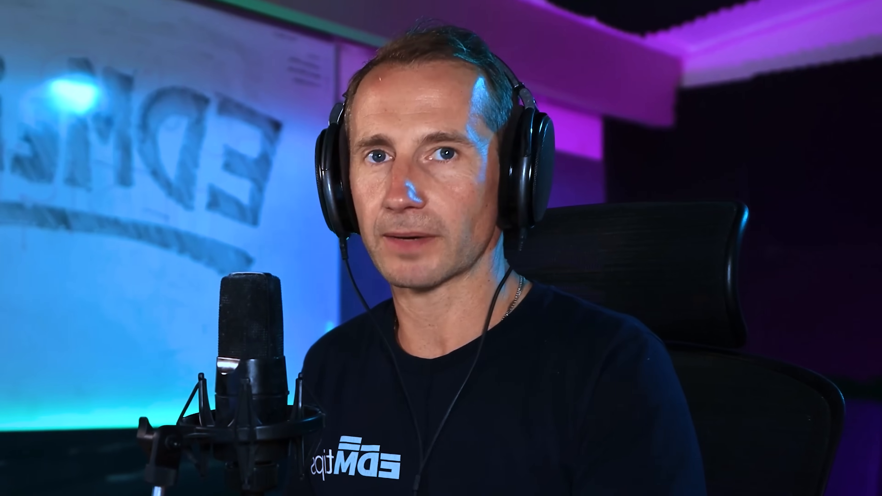
key(space)
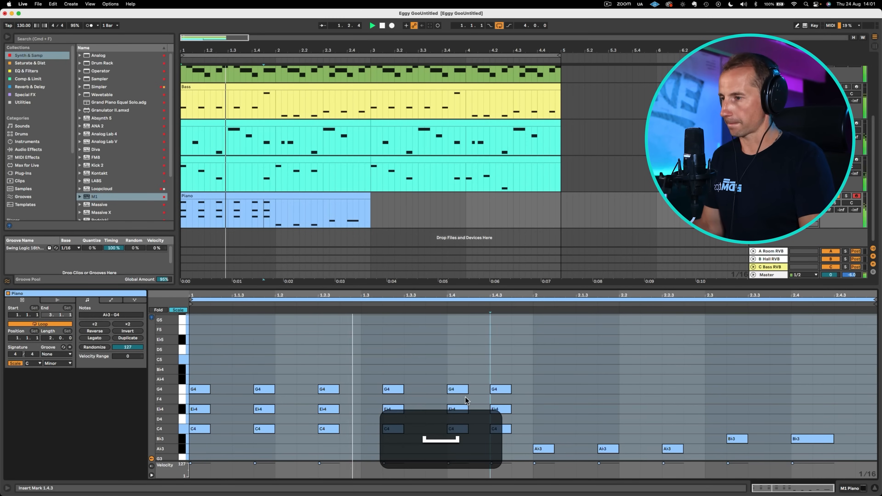
Add C4 and E♭4 above each A♭3 note and D4 and F4 above each B♭3 note, and play back the pattern
drag(545, 448, 546, 409)
drag(614, 448, 614, 408)
drag(669, 448, 670, 409)
click(736, 437)
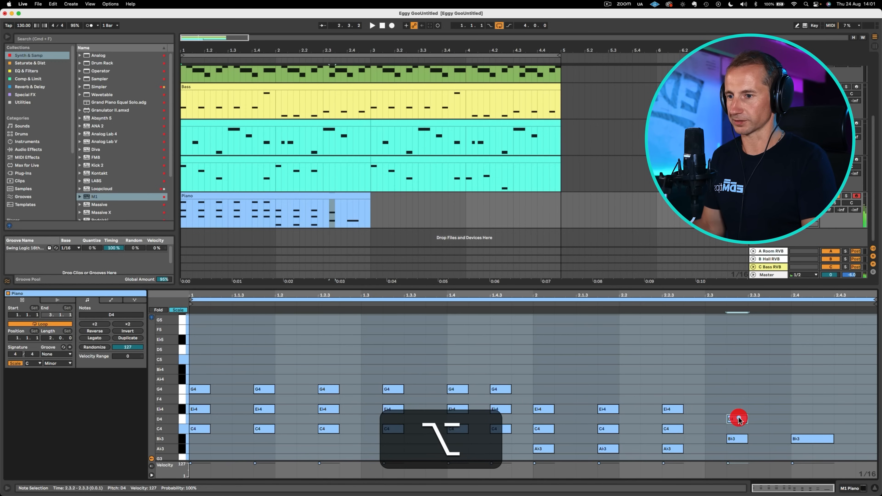
drag(738, 419, 738, 410)
drag(804, 435, 801, 403)
key(space)
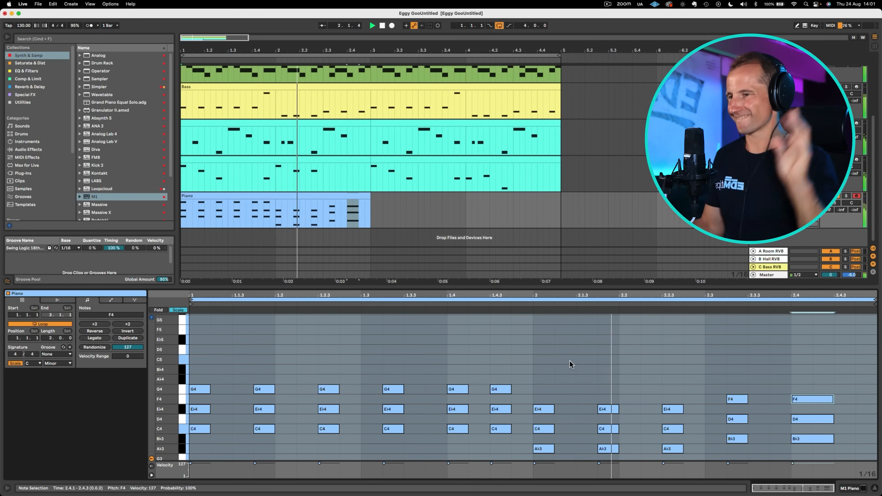
key(space)
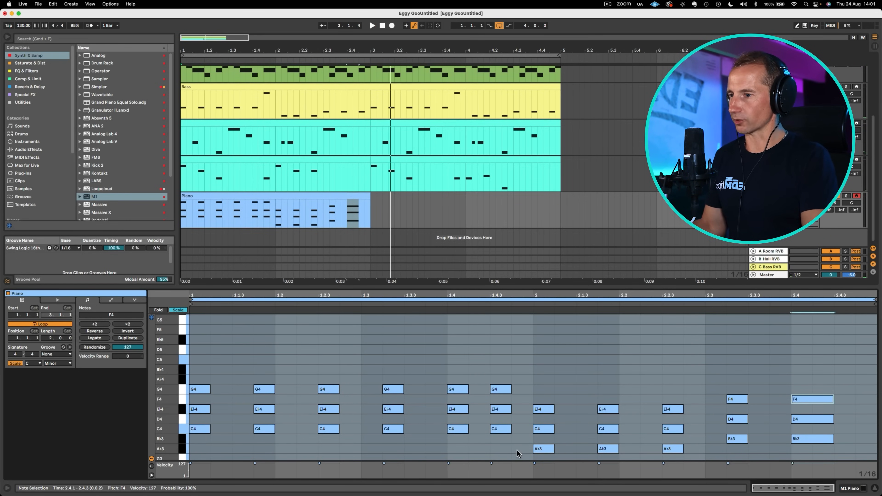
Move the three A♭3 notes and two B♭3 notes up an octave to invert the bar 2 chords, and play back
drag(514, 454, 685, 448)
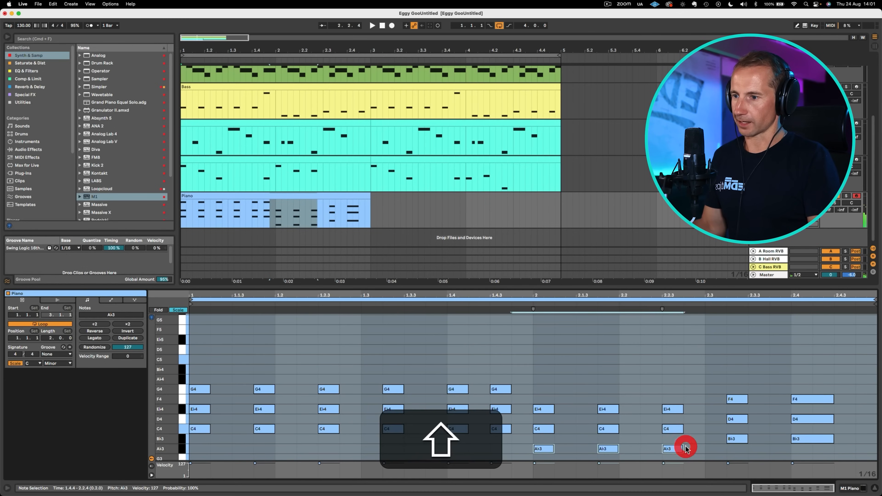
key(shift+Up)
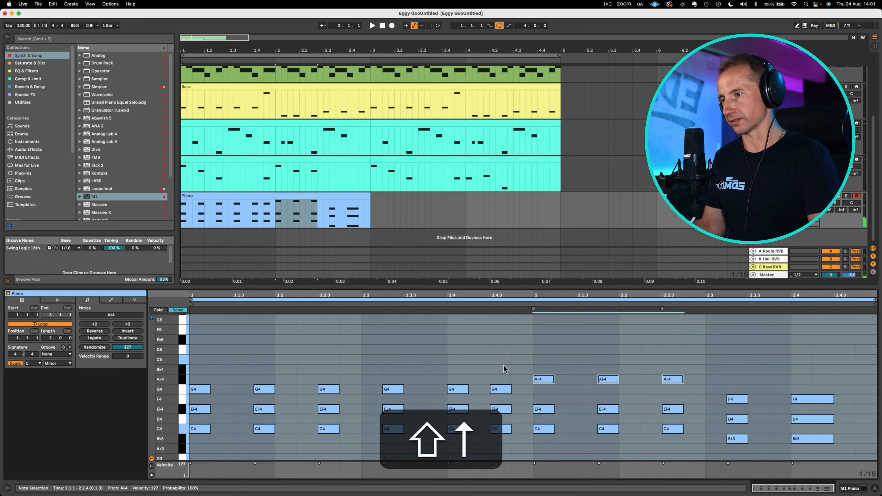
drag(705, 448, 802, 441)
key(shift+Up)
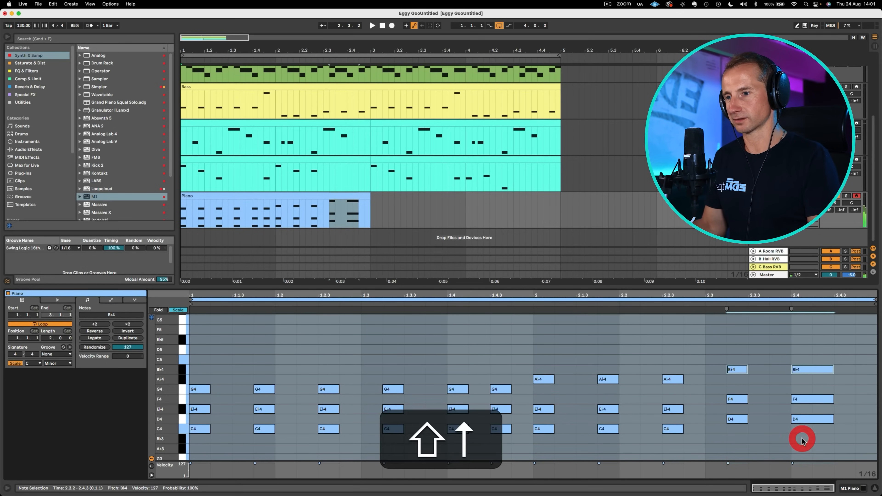
key(space)
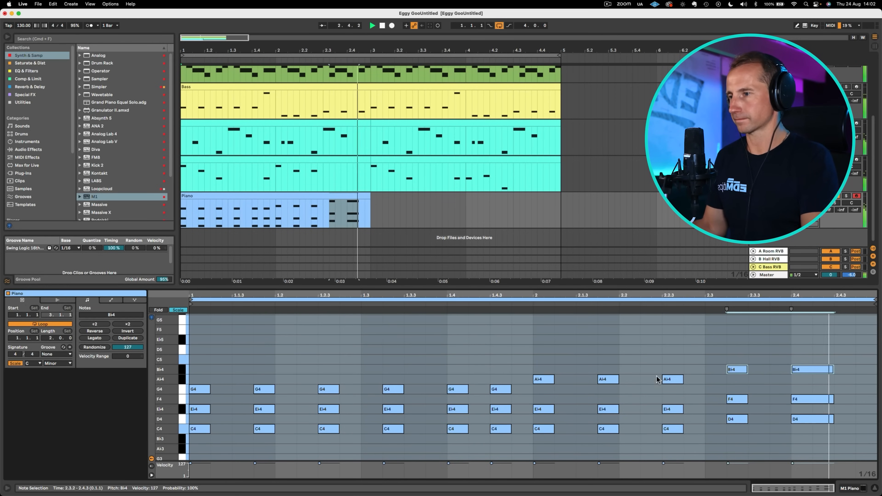
key(space)
Duplicate the Piano clip into bars 3 and 4, then shorten the first clip's final chord to one sixteenth and copy it to 2.4.4
click(327, 194)
key(super+d)
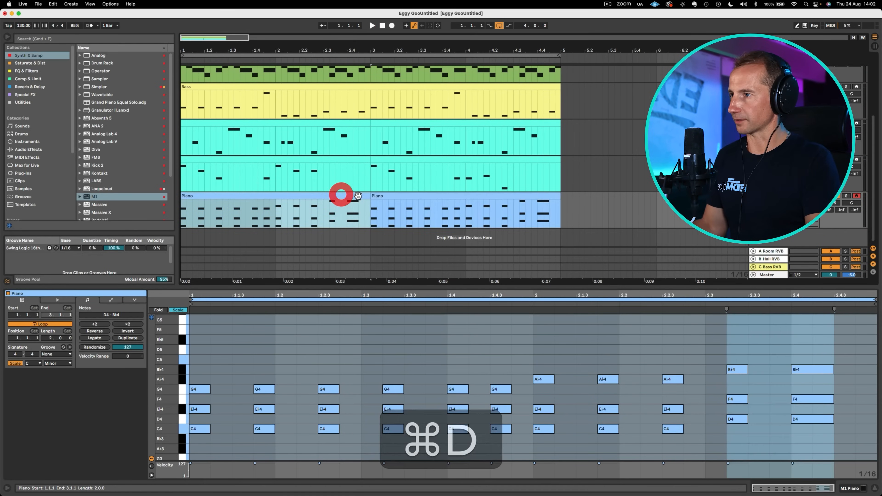
drag(826, 444, 860, 376)
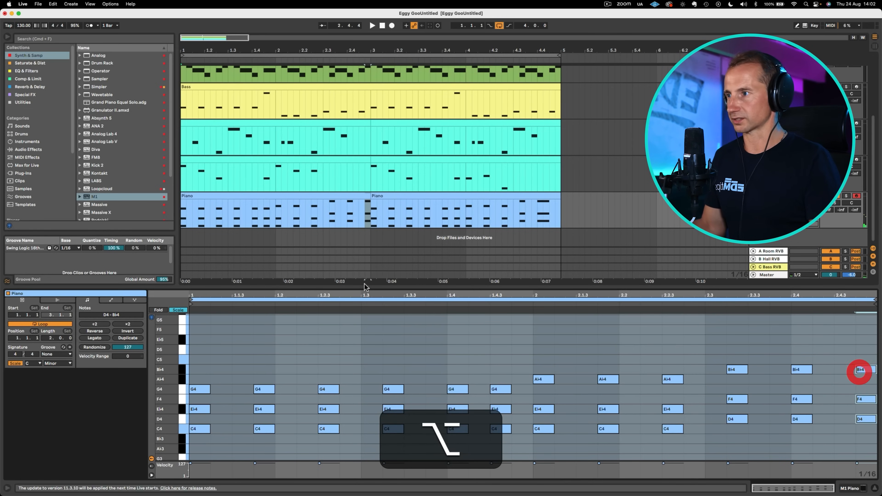
Consolidate the two Piano clips into a single four-bar clip and play it back
click(334, 193)
shift+click(410, 198)
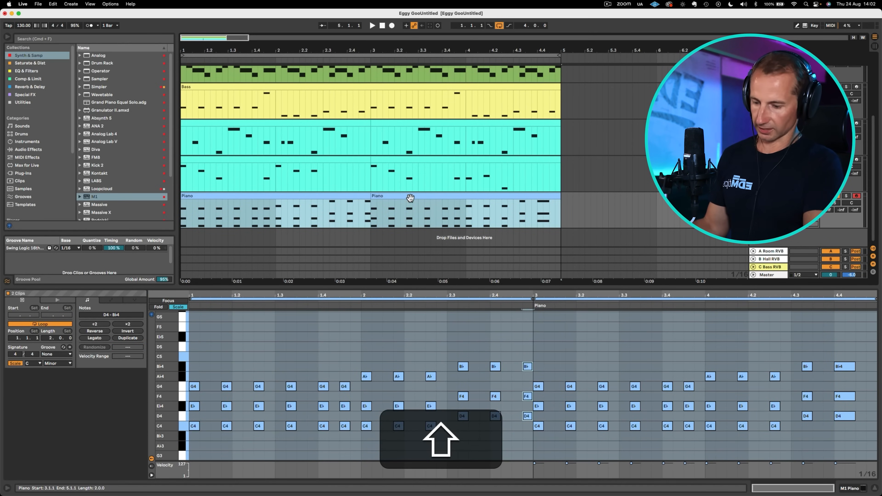
key(super+j)
drag(322, 52, 234, 50)
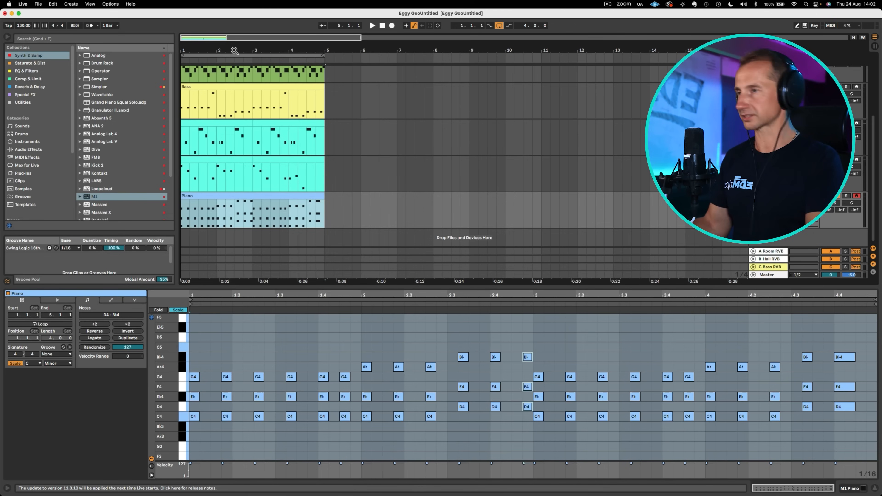
key(space)
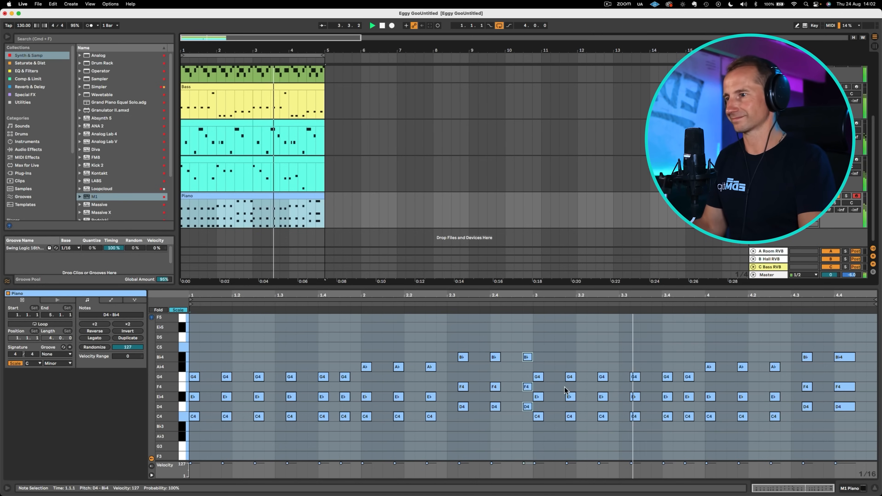
Move the D4, F4 and B♭4 chord at 2.4.4 one sixteenth earlier to 2.4.3, and play back the second half
key(space)
click(524, 358)
drag(520, 349, 523, 406)
key(Left)
click(433, 300)
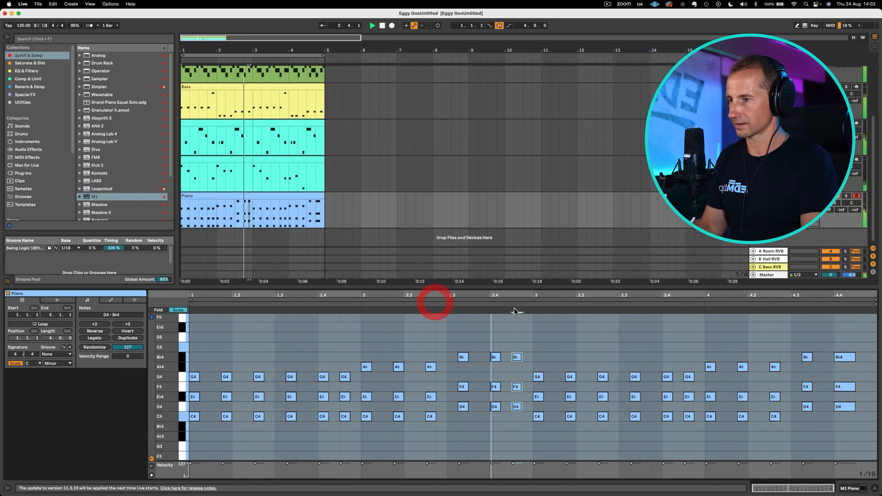
click(513, 309)
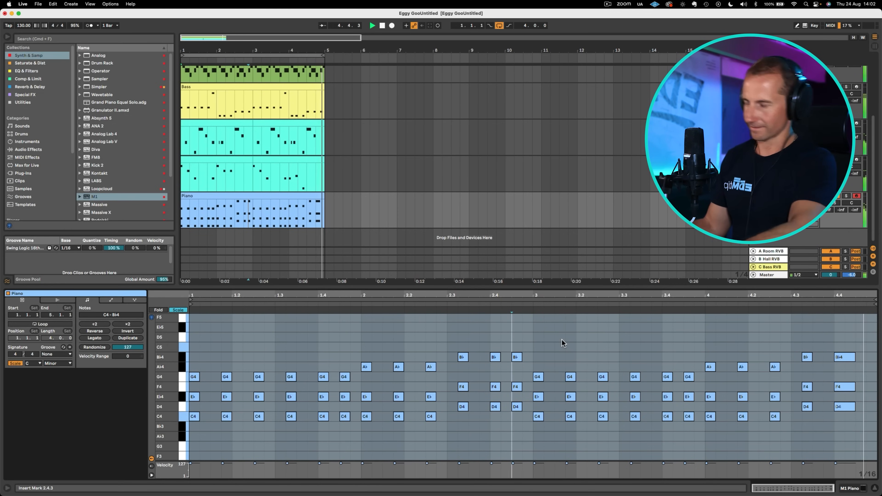
Switch from the piano notes to the M1 Piano track's devices, play the full arrangement, and save the project
key(shift)
key(shift+Tab)
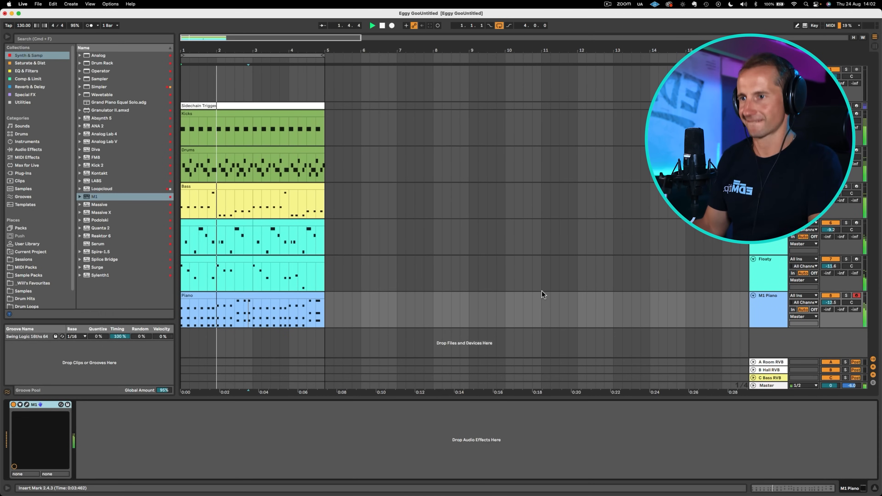
key(space)
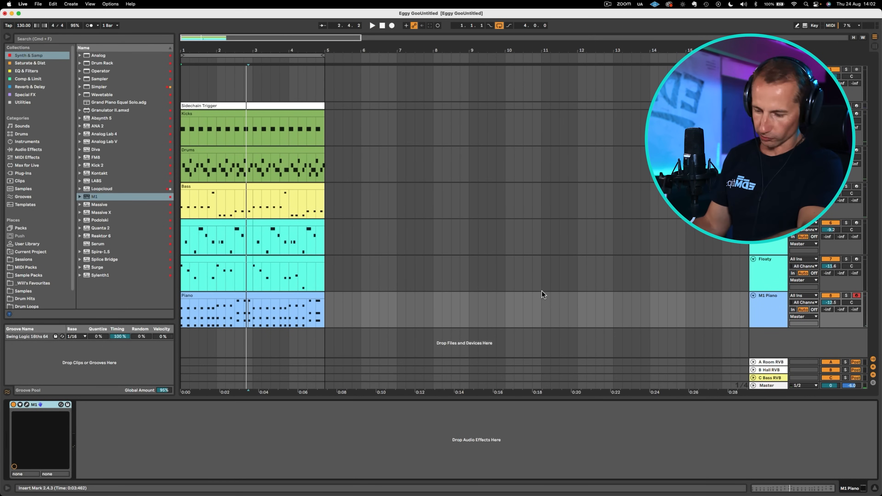
key(super+s)
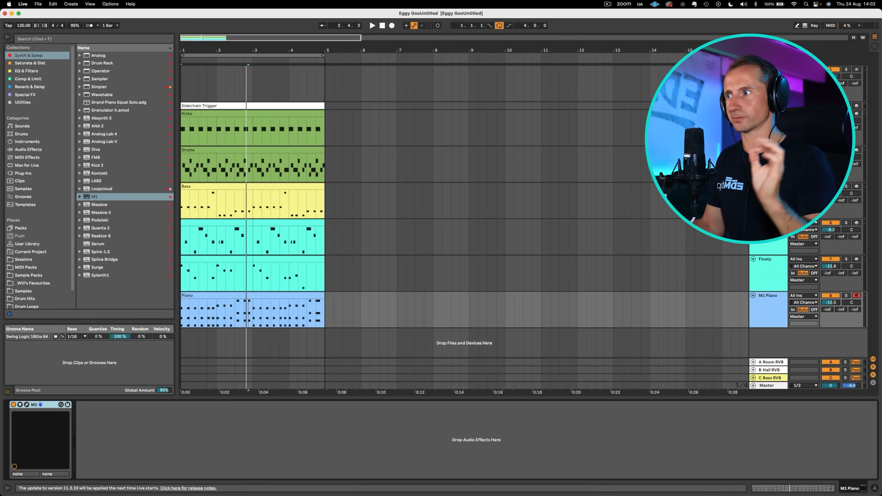
Collapse the Kicks and Drums tracks, add a new MIDI track below M1 Piano, and select it
click(753, 114)
click(753, 121)
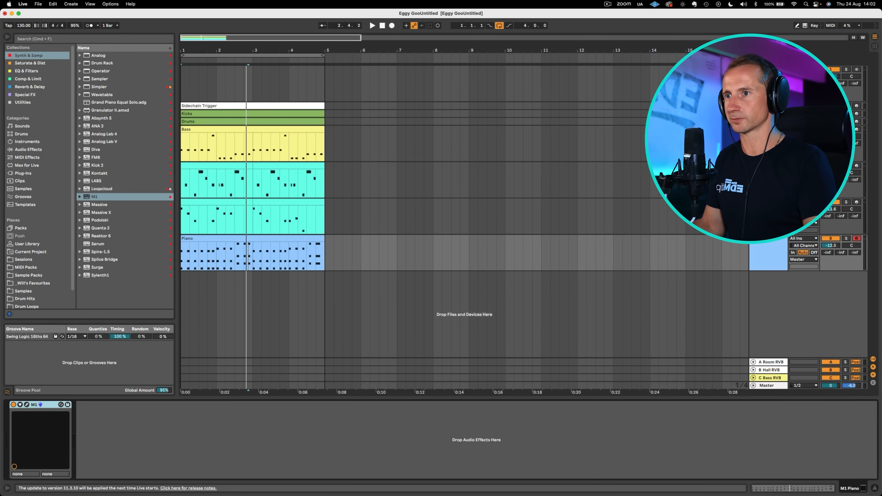
key(shift+super+t)
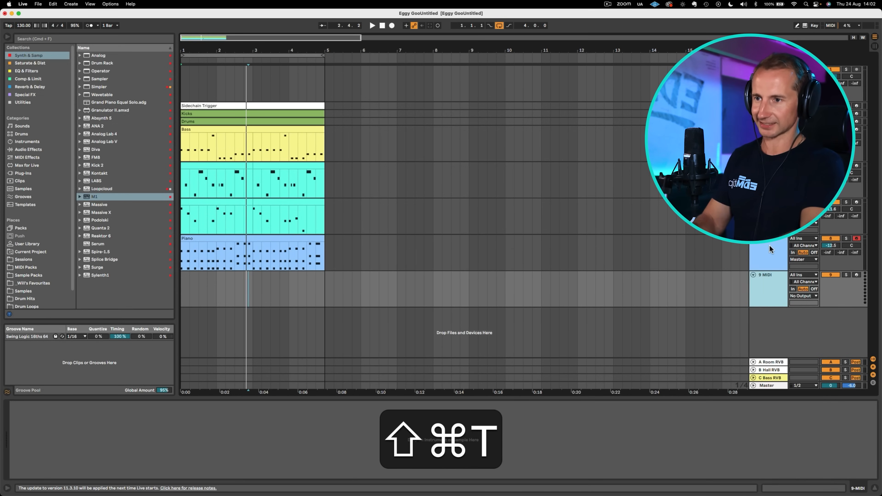
click(764, 297)
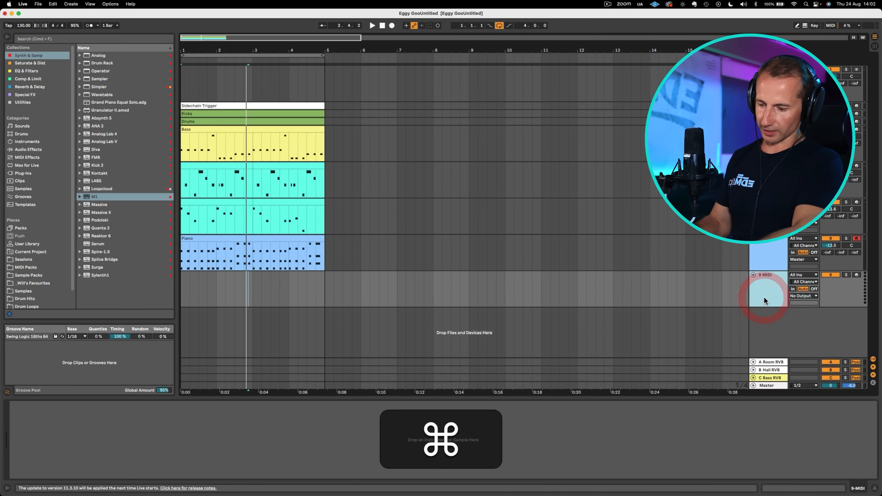
Rename the new MIDI track "9pm Guitar" and give it the same blue colour as the M1 Piano track
key(super+r)
text(9pm )
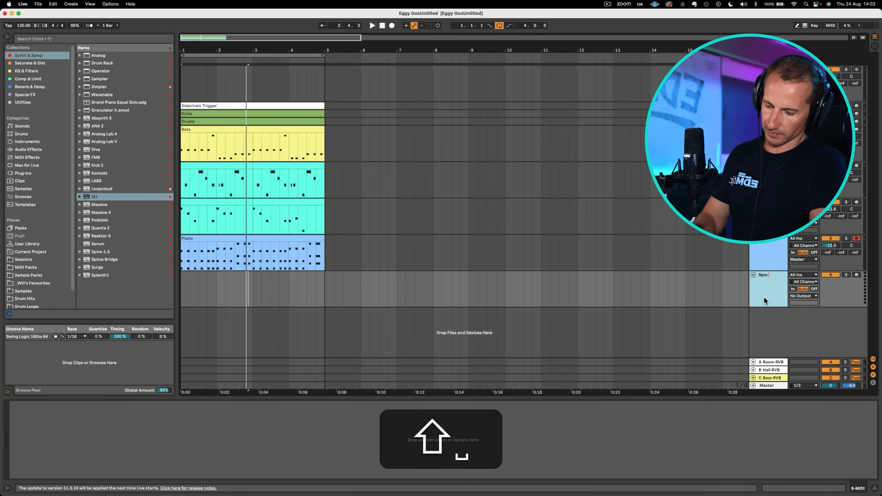
text(Guitar)
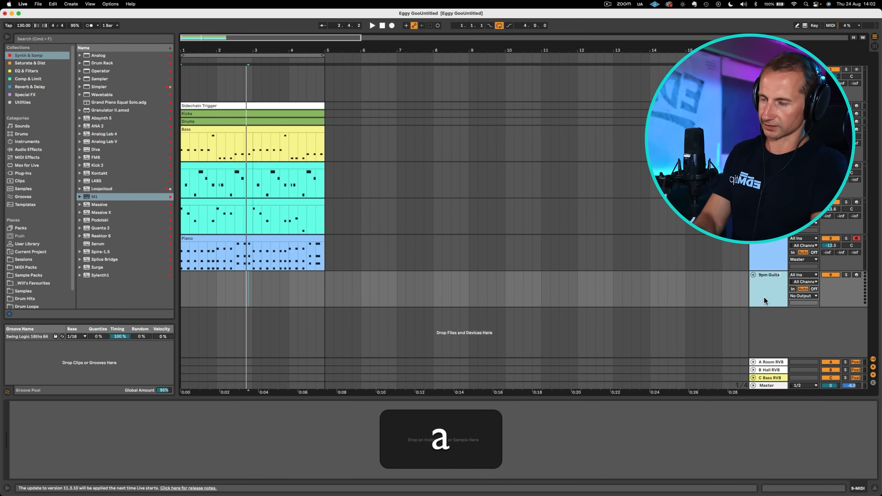
key(Return)
right_click(763, 296)
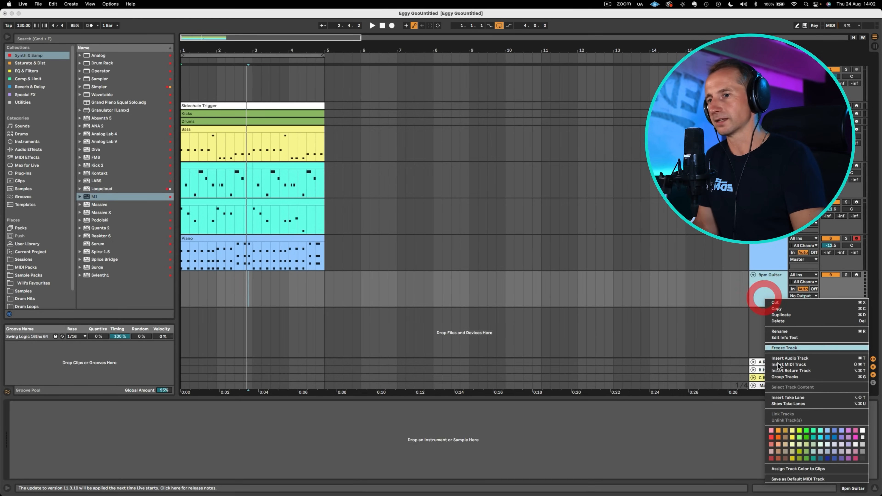
click(830, 429)
click(763, 282)
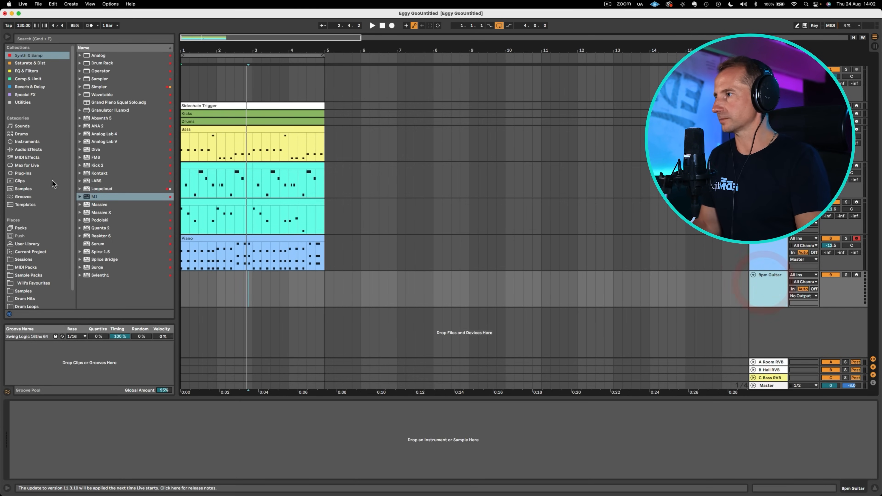
Load Serum onto the 9pm Guitar track, choose the user preset LEAD - 9pm Guitar, and audition a note
click(99, 244)
drag(207, 300, 206, 298)
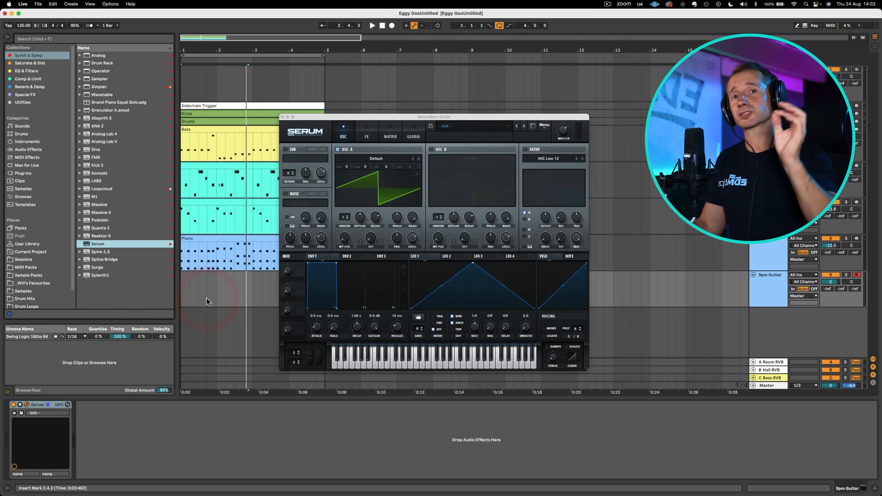
click(473, 127)
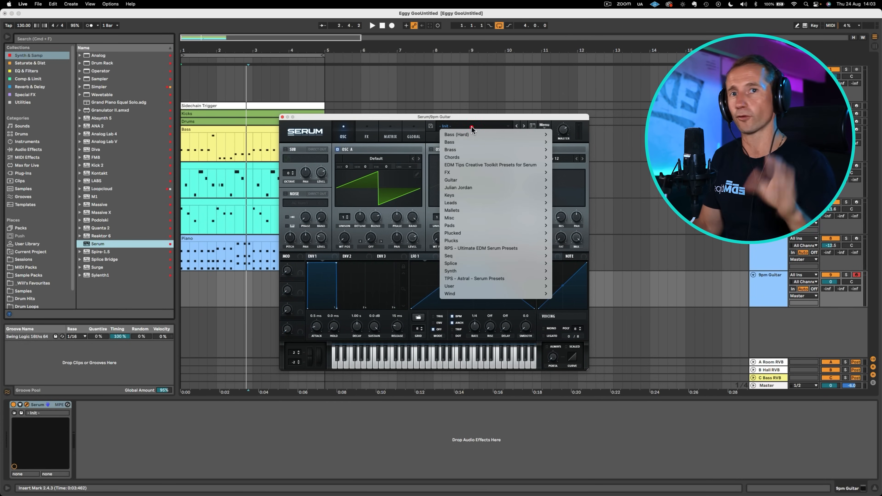
mouse_move(517, 288)
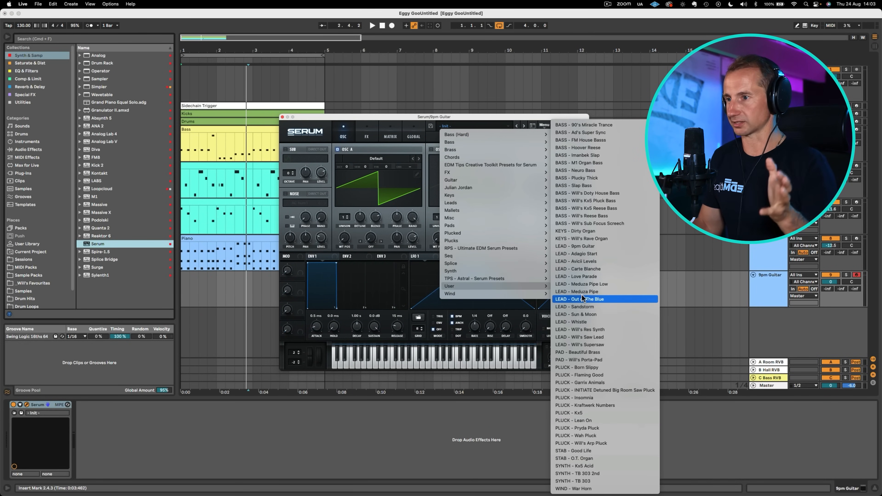
click(585, 248)
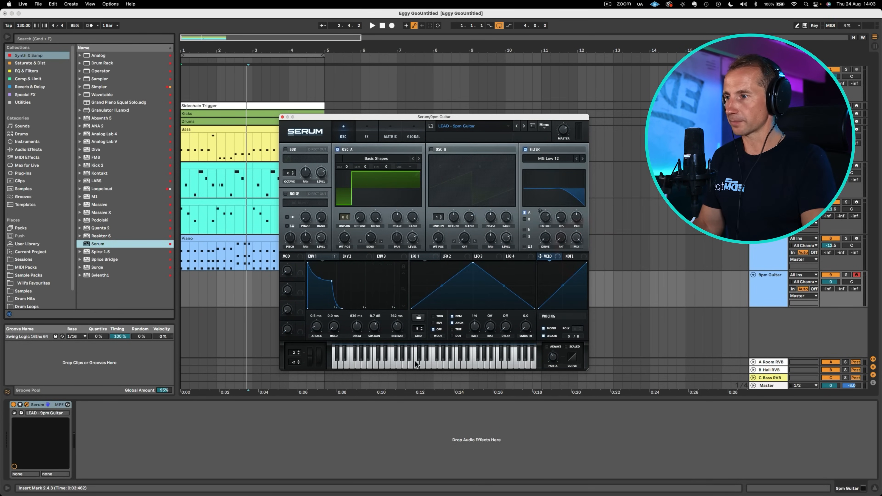
click(462, 361)
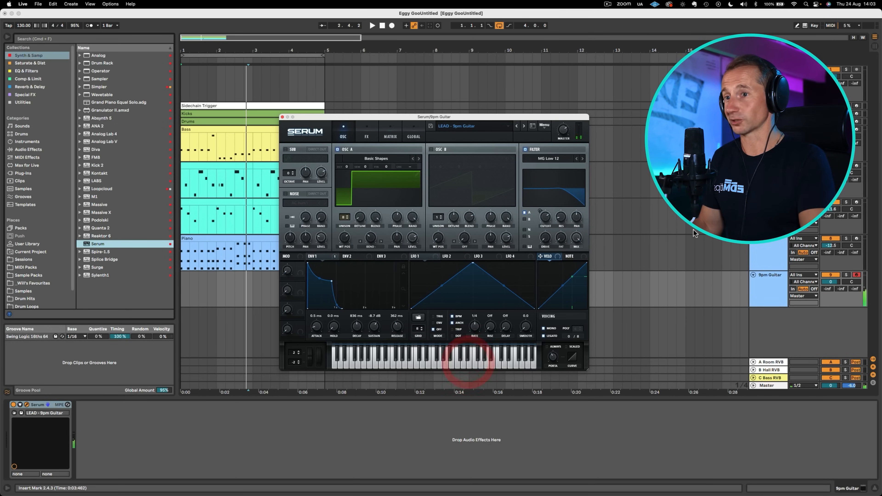
Set the 9pm Guitar track's volume to -7 dB and close the Serum window
click(830, 282)
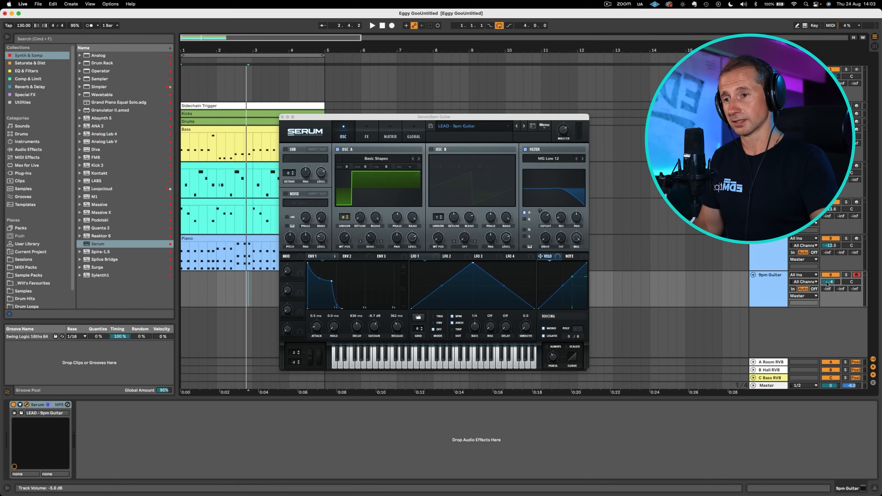
text(-)
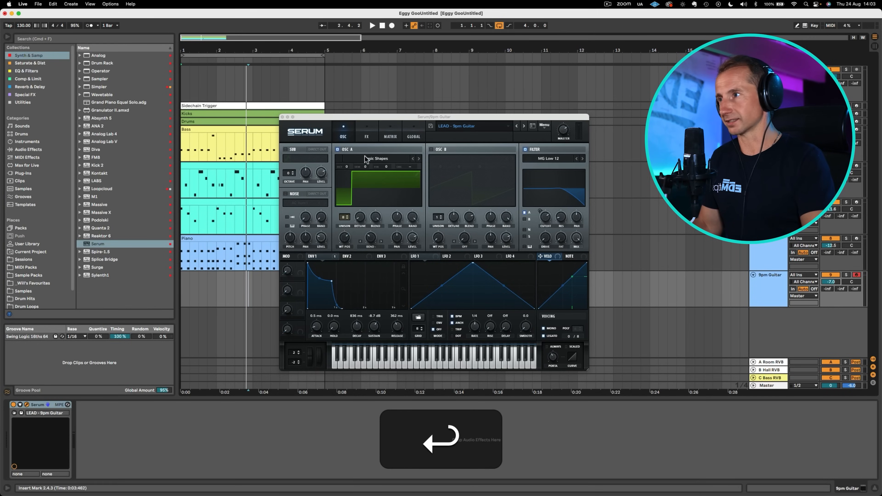
click(283, 116)
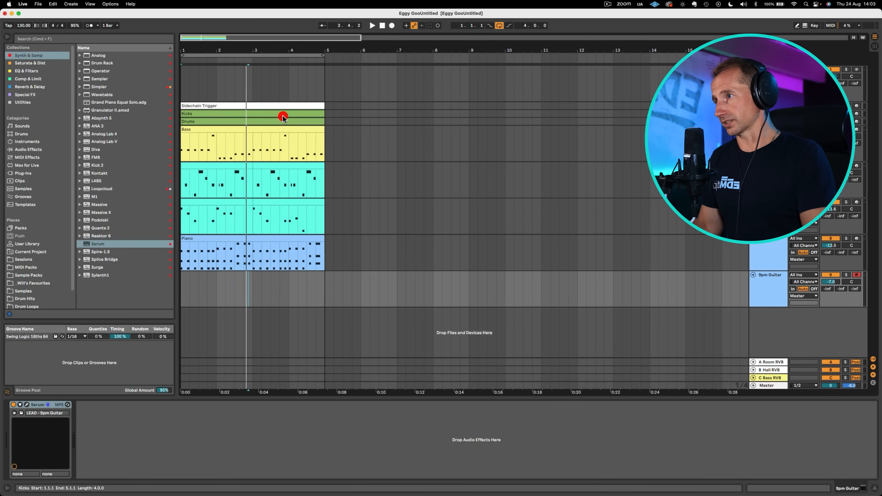
Insert an empty four-bar MIDI clip from bar 1 on the 9pm Guitar track and play its opening
drag(311, 292, 122, 305)
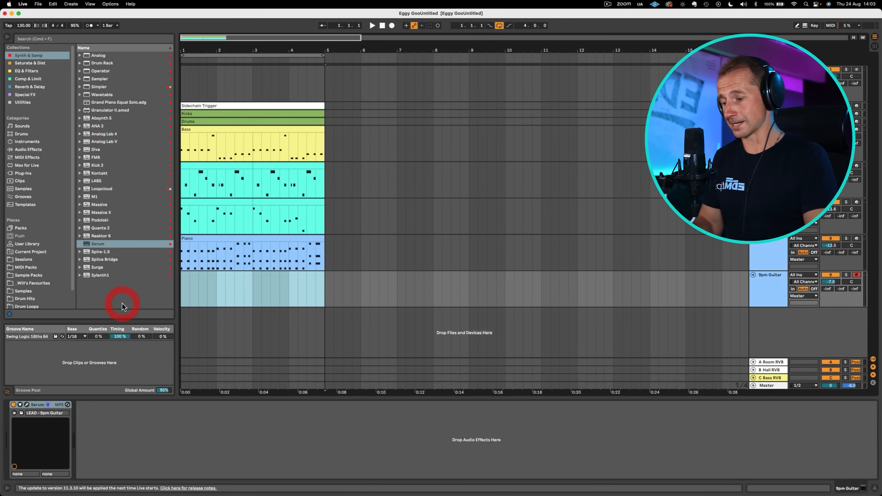
key(super+shift+m)
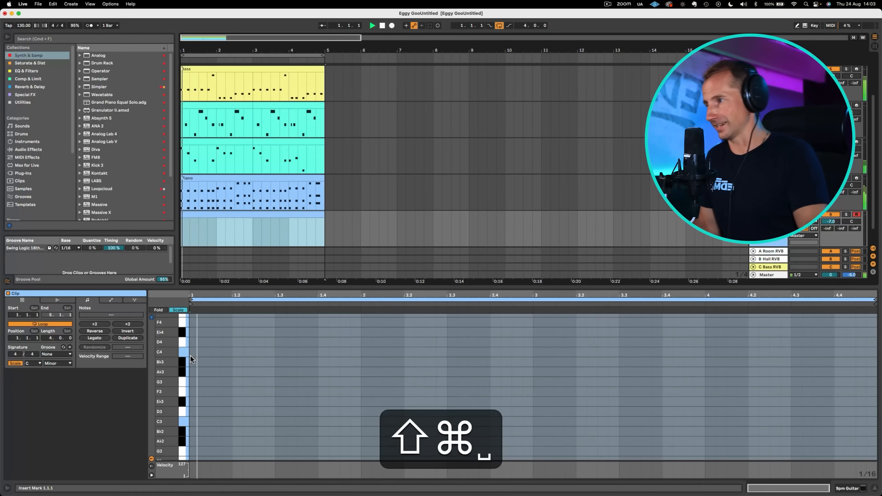
key(space)
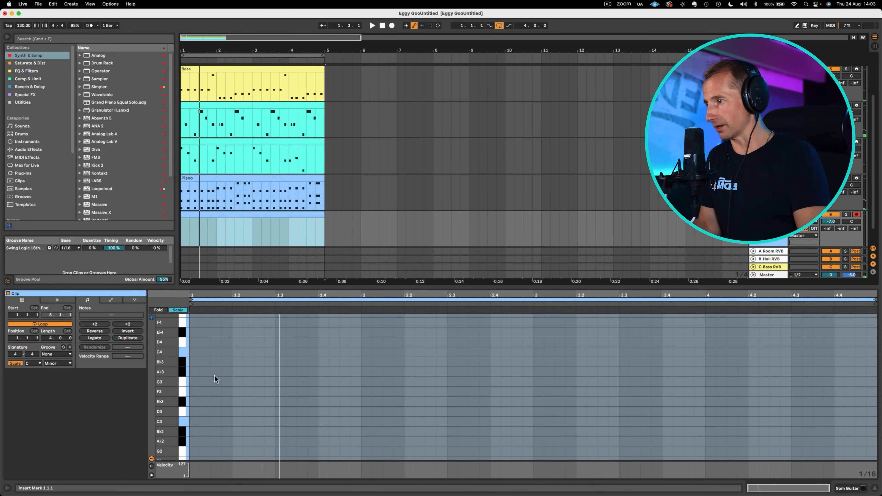
key(space)
Add a sixteenth note at 1.2.3, try different pitches, settle on C4, and play it back
double_click(257, 374)
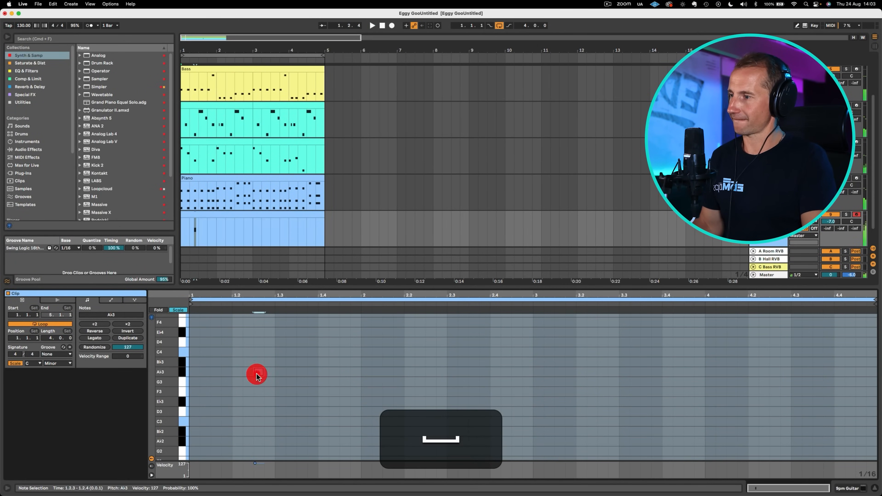
key(Up)
key(Up)
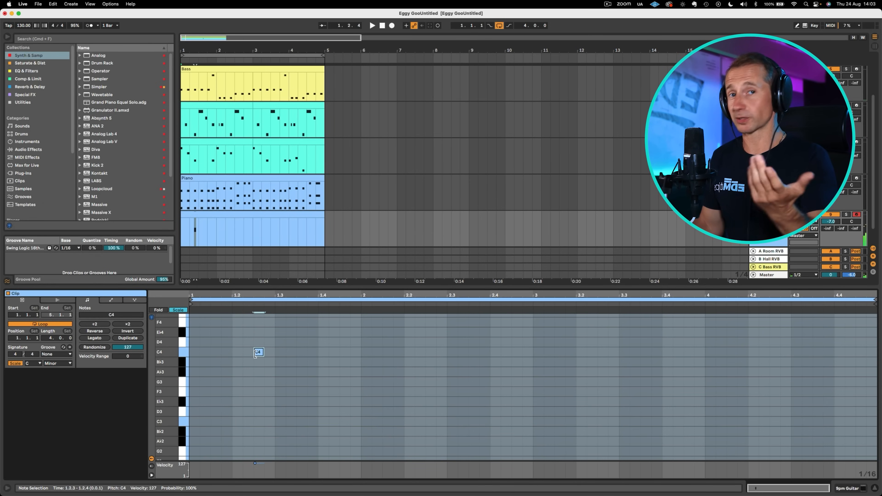
key(Up)
key(Up)
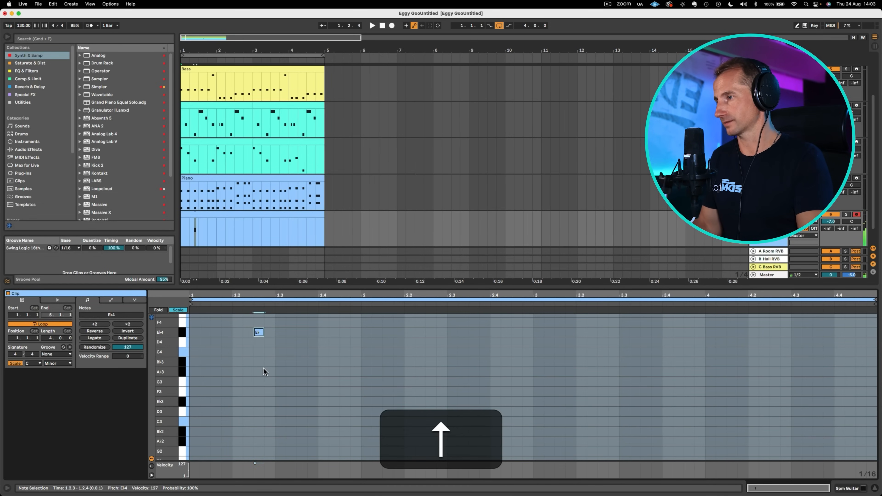
key(Down)
key(Down)
key(space)
key(space)
Add three consecutive sixteenth notes after the C4: F4 at 1.3.1, G4 at 1.3.2 and F4 at 1.3.3
double_click(277, 332)
key(Up)
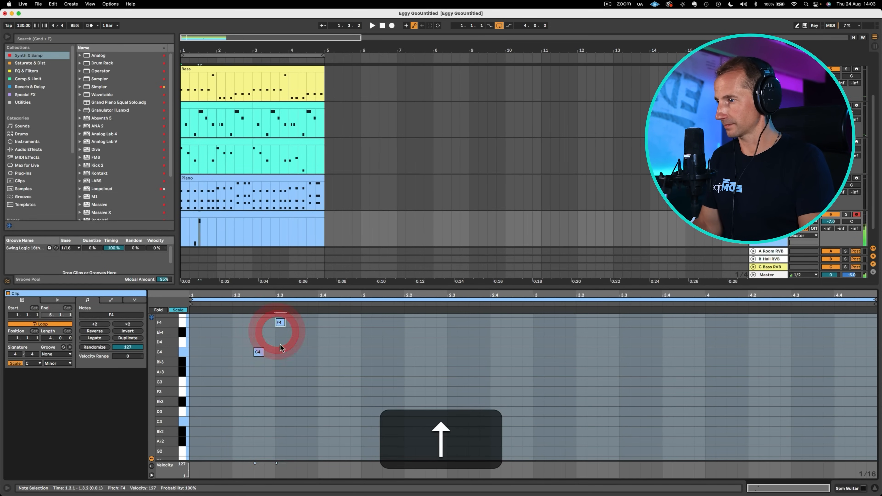
double_click(289, 317)
double_click(305, 329)
Lengthen the C4 to just past 1.3.1, and extend the first F4 and the G4 beyond one sixteenth
drag(264, 360, 276, 360)
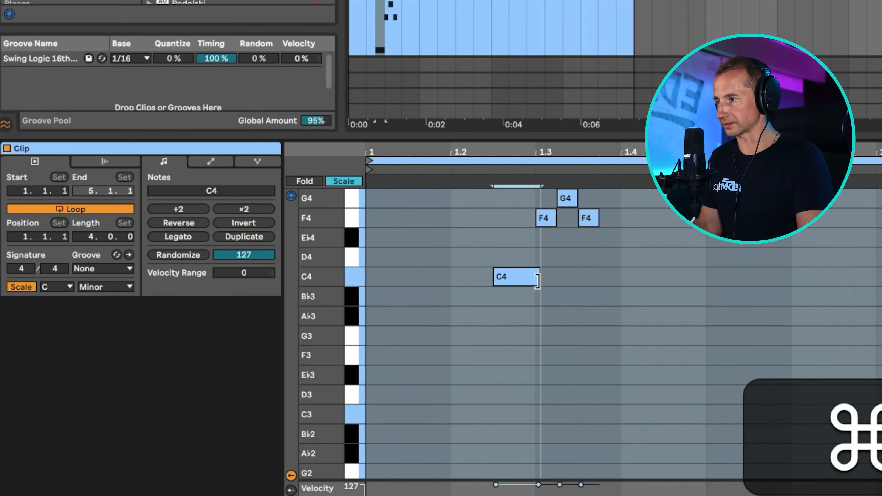
drag(537, 280, 537, 280)
drag(555, 218, 583, 198)
click(575, 198)
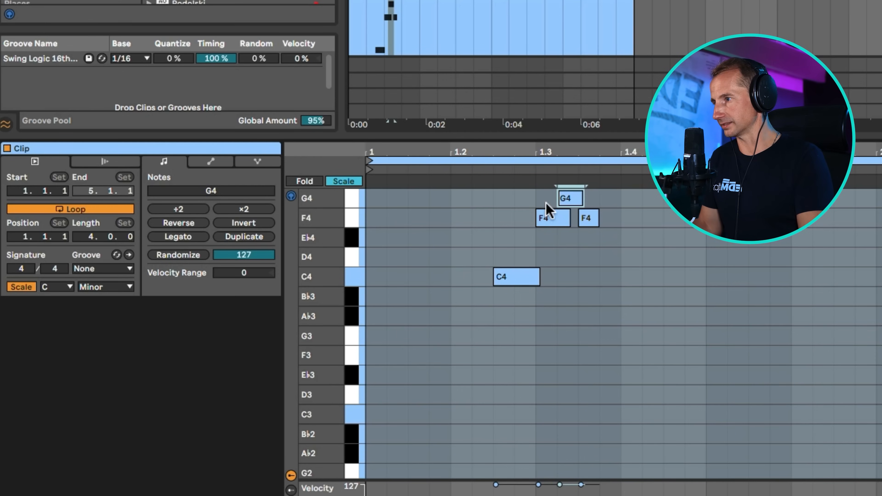
Play back the phrase, move the G4 to 1.3.3 and the last F4 to 1.3.4, and lengthen the first F4
key(space)
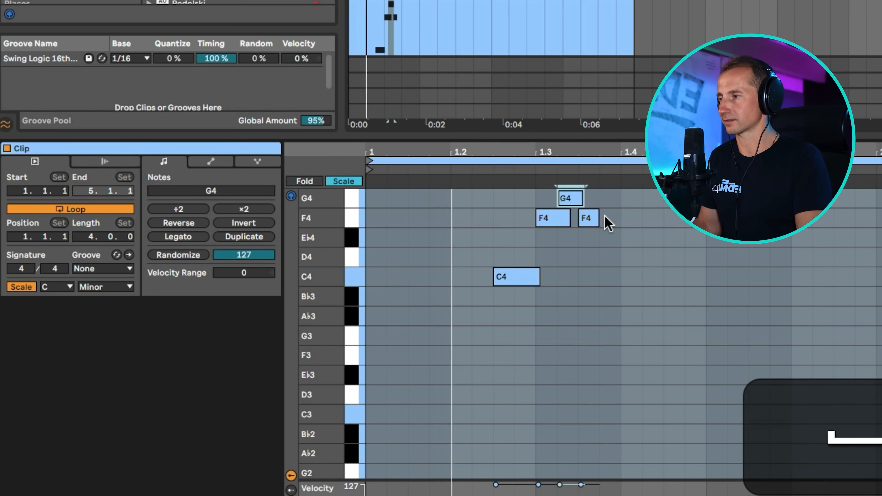
key(space)
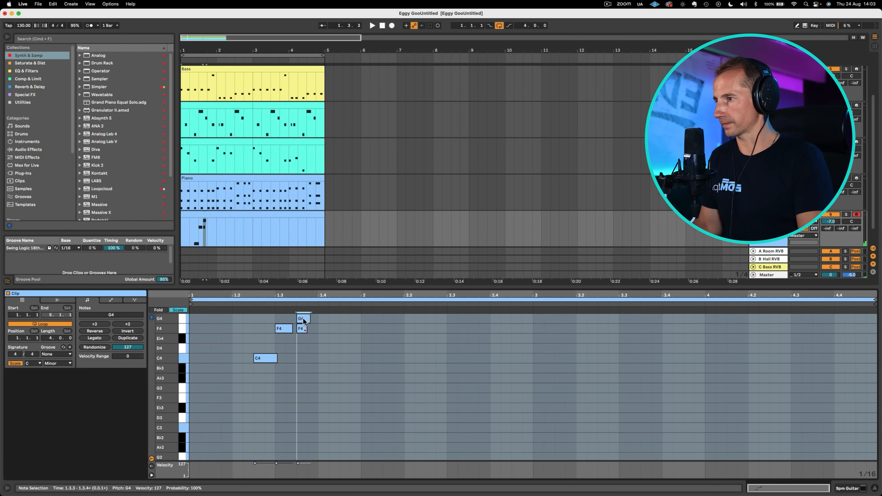
click(295, 329)
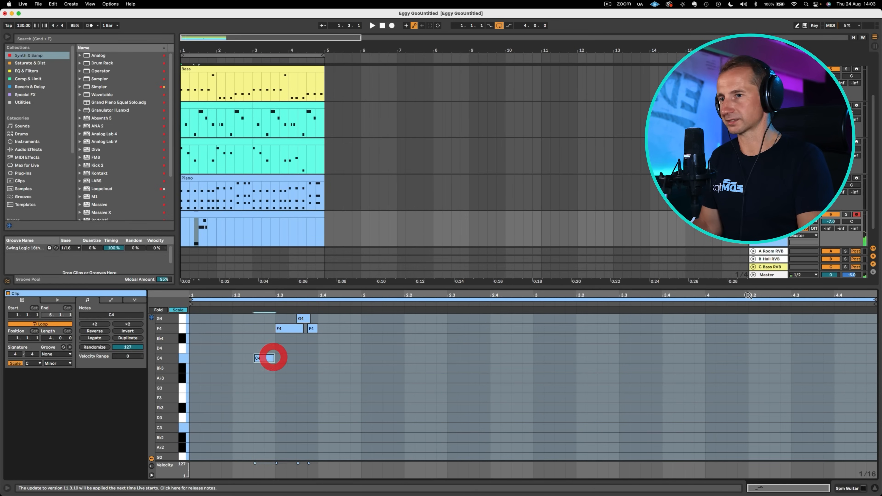
Audition the 9pm Guitar track in solo, move the last F4 to 1.4.1, and extend the G4 up to it
click(844, 215)
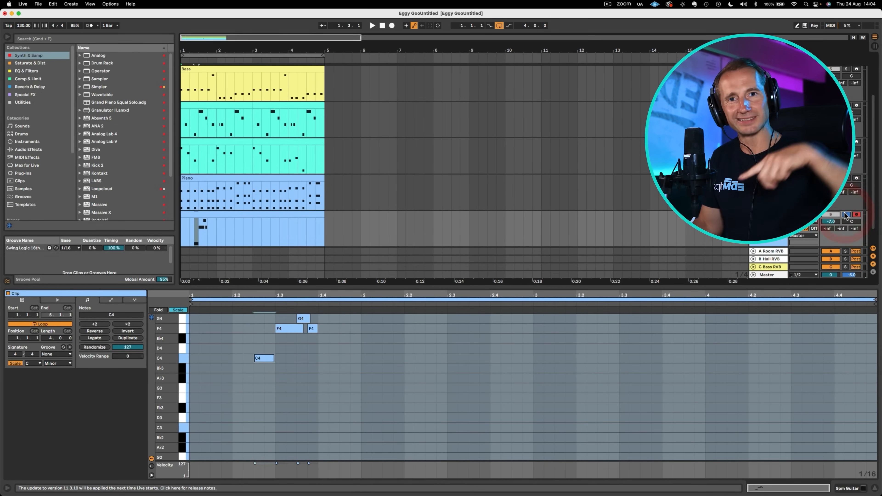
key(space)
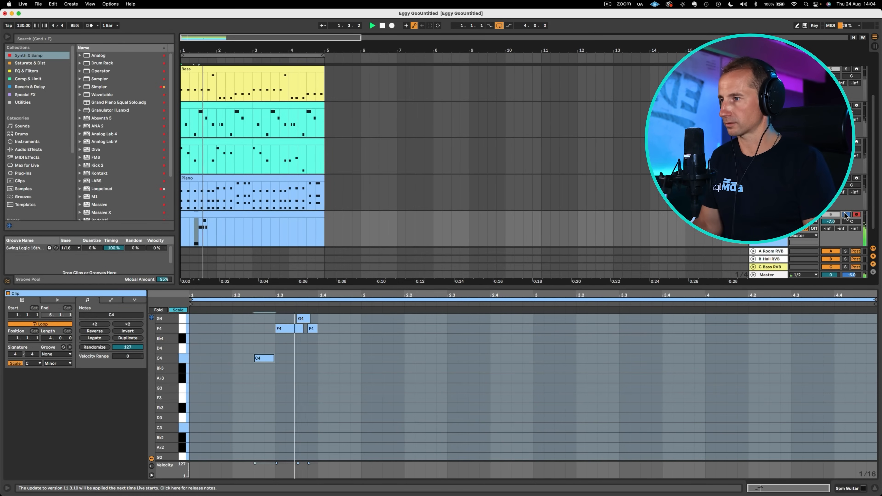
key(space)
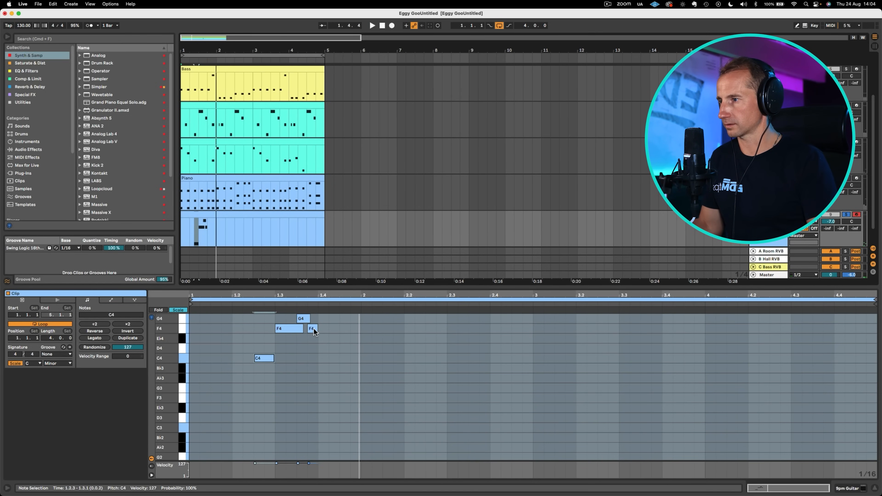
mouse_move(313, 328)
mouse_down()
mouse_move(332, 333)
mouse_move(318, 328)
mouse_up()
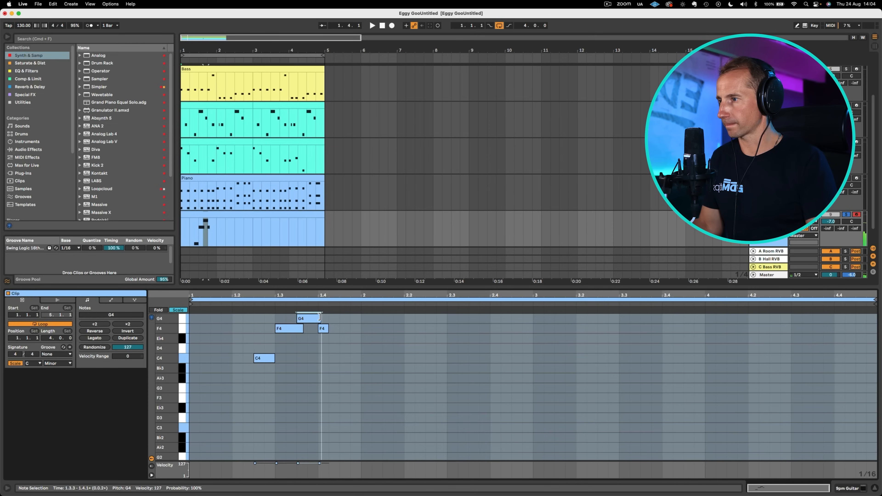
click(319, 317)
Play back the phrase with all tracks and set the M1 Piano track's volume to -12.9 dB
key(space)
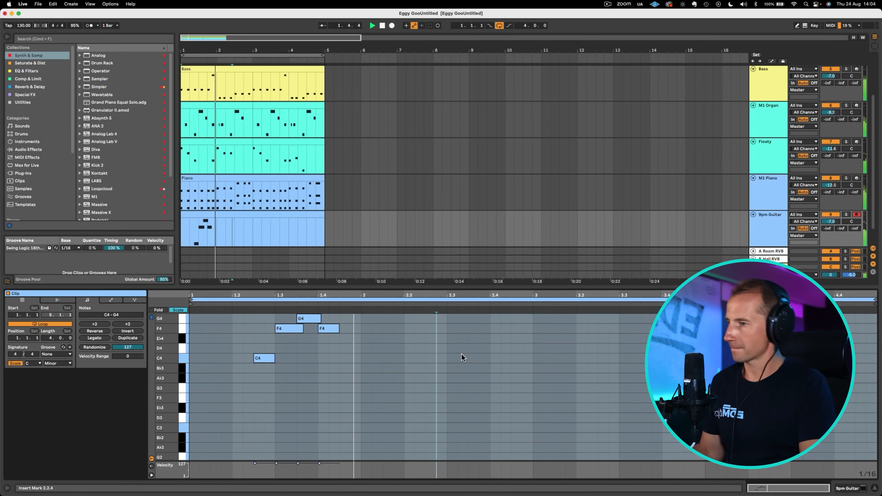
key(space)
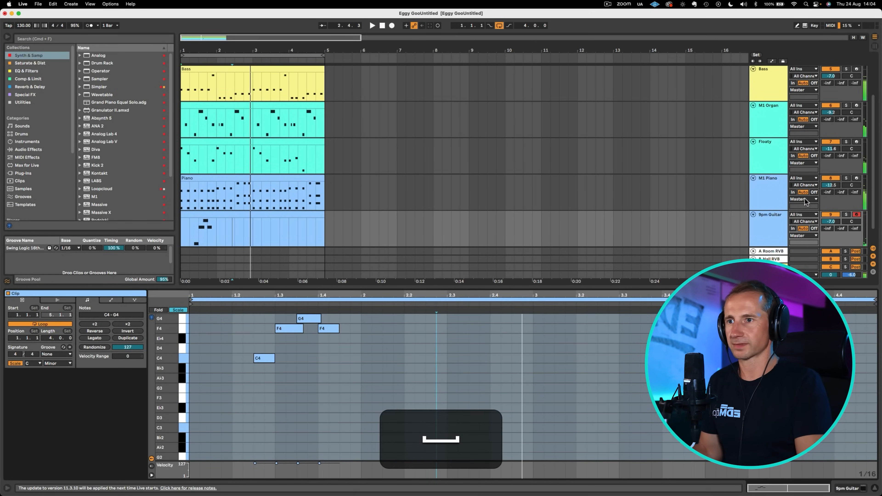
drag(828, 187, 829, 189)
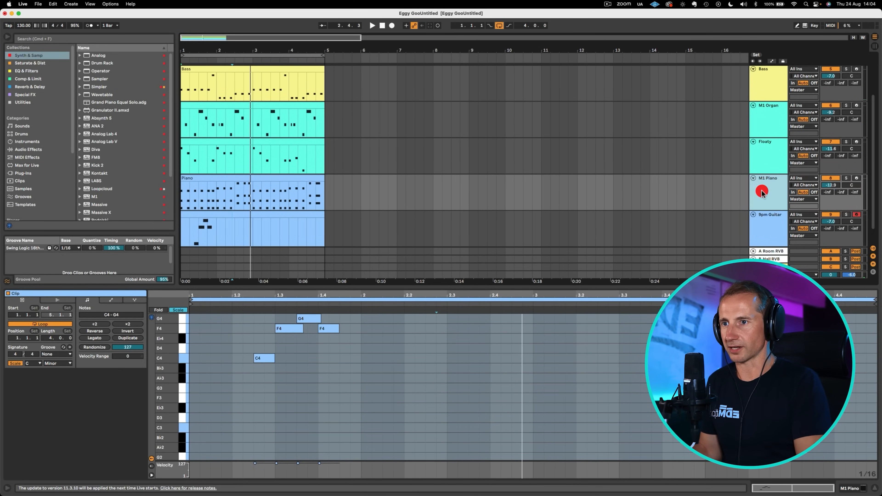
Switch to Session View and show the devices on the B Hall RVB return track
key(Tab)
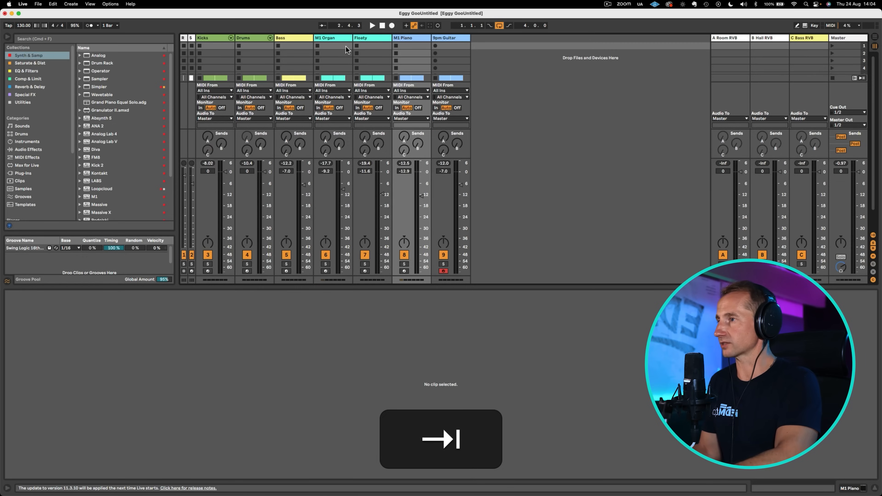
click(53, 4)
mouse_move(71, 4)
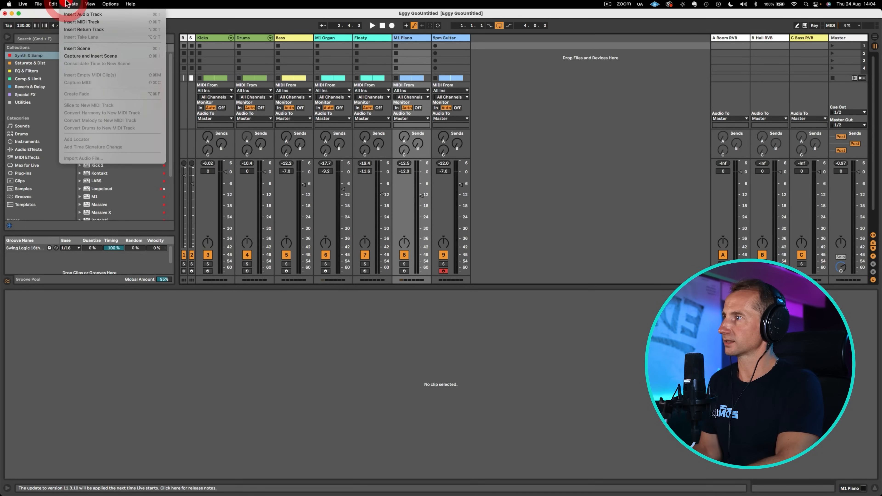
click(597, 100)
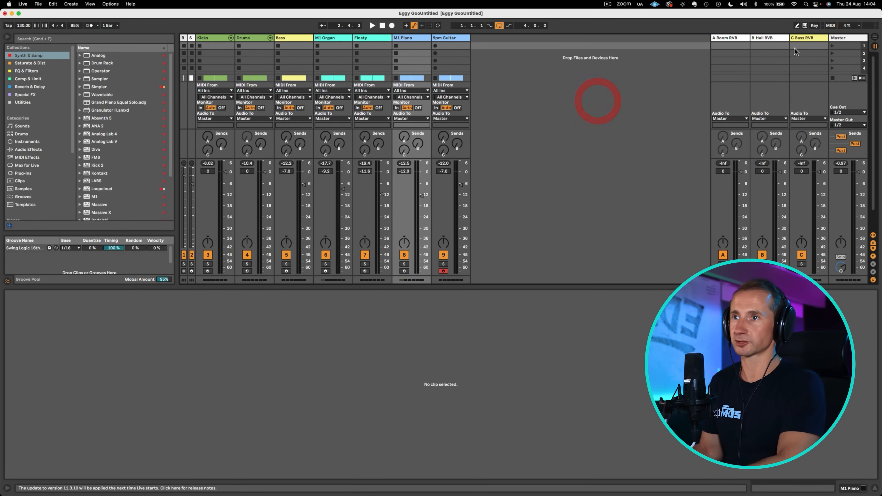
click(753, 38)
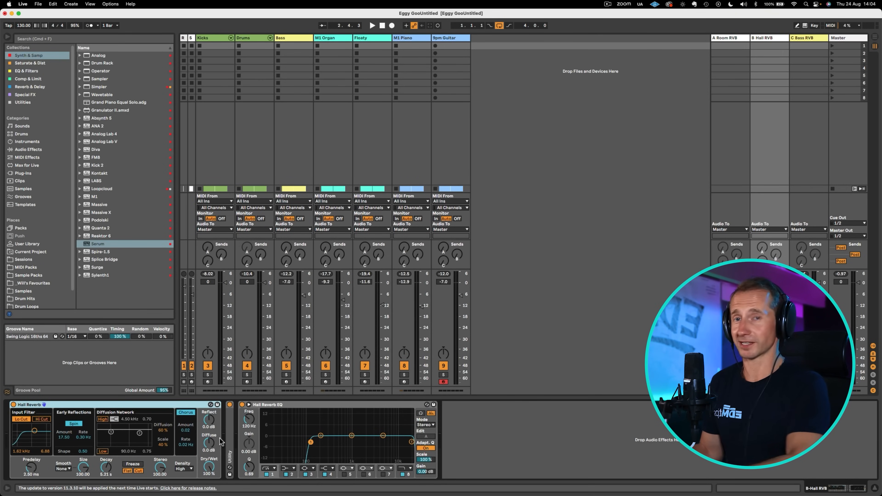
Unfold the Utility device on the B Hall RVB return and set the M1 Piano track's send B to -12.0 dB during playback
double_click(229, 432)
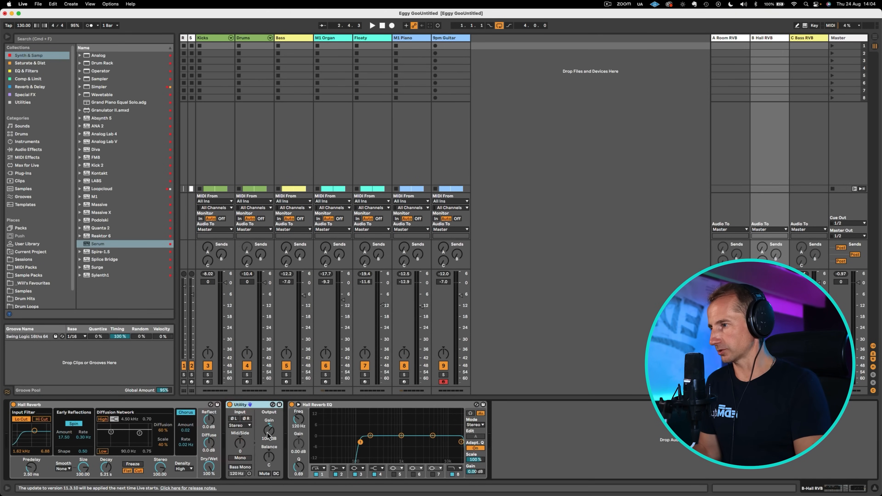
click(342, 407)
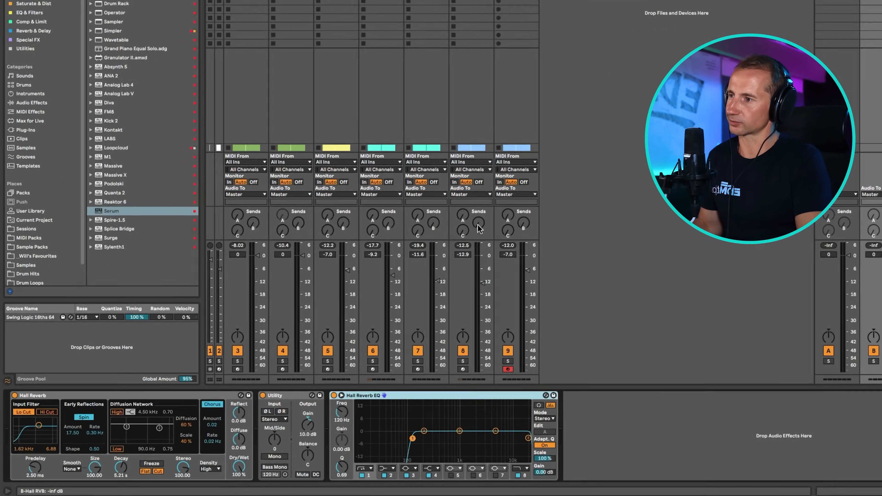
key(space)
drag(478, 224, 478, 197)
drag(599, 164, 599, 154)
Solo the M1 Piano track, compare it with the B Hall RVB return switched off and on, and set the Hall Reverb decay to 3.02 s
click(580, 333)
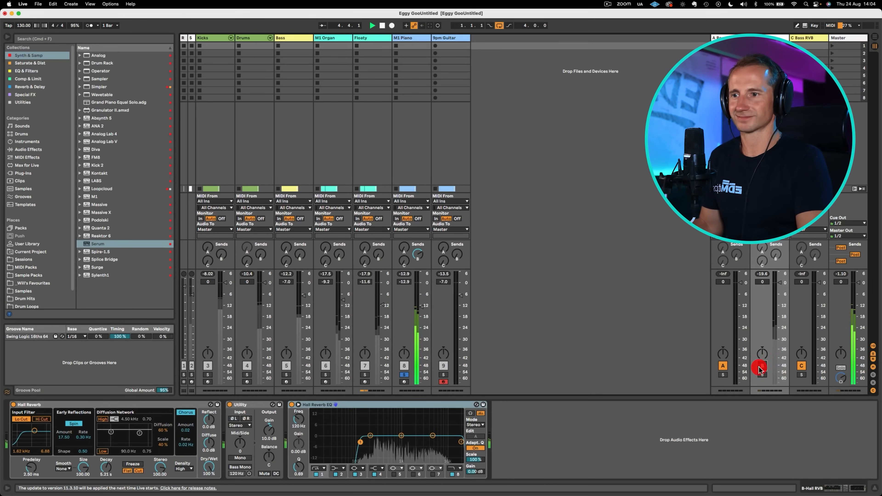
click(761, 366)
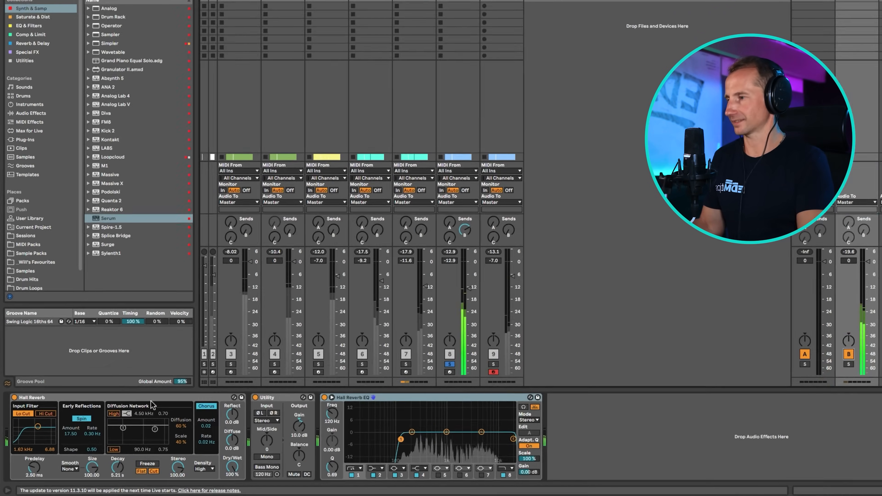
drag(106, 467, 106, 477)
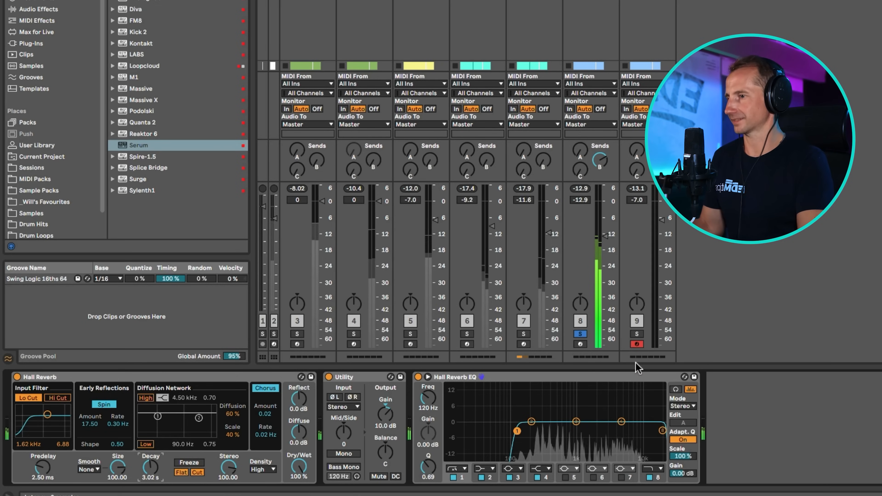
Add the 9pm Guitar track to the solo and go back to its clip's notes in Arrangement View with playback stopped
super+click(635, 334)
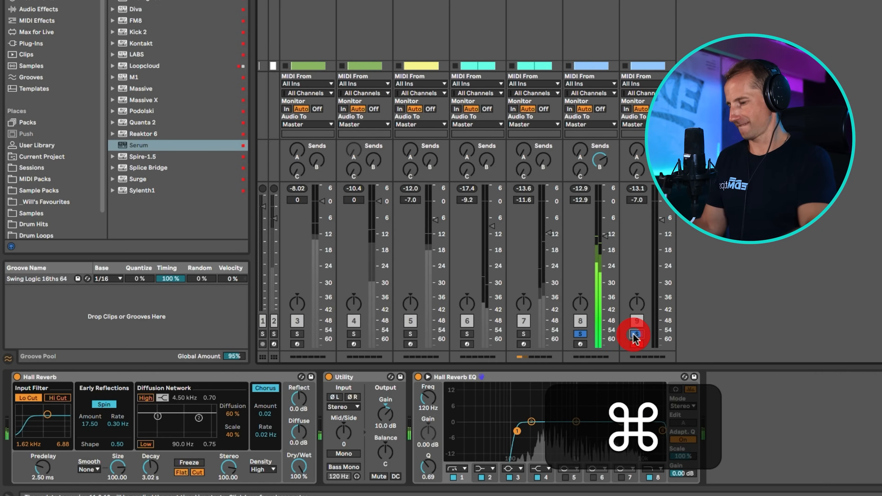
key(shift+Tab)
key(Tab)
key(space)
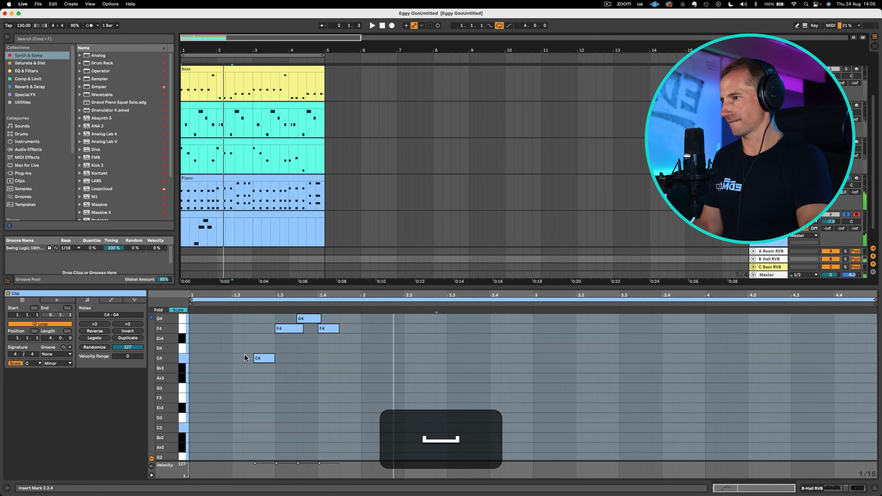
Add sixteenth notes C4 at 2.1.3, C4 at 2.2.1, E♭4 at 2.2.3, D4 at 2.2.4 and B♭3 at 2.3.1
double_click(389, 359)
double_click(409, 359)
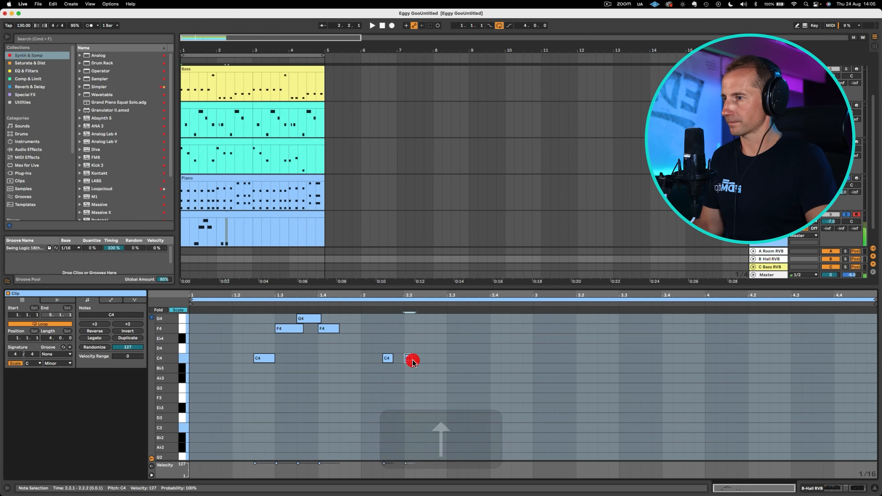
double_click(428, 338)
double_click(442, 349)
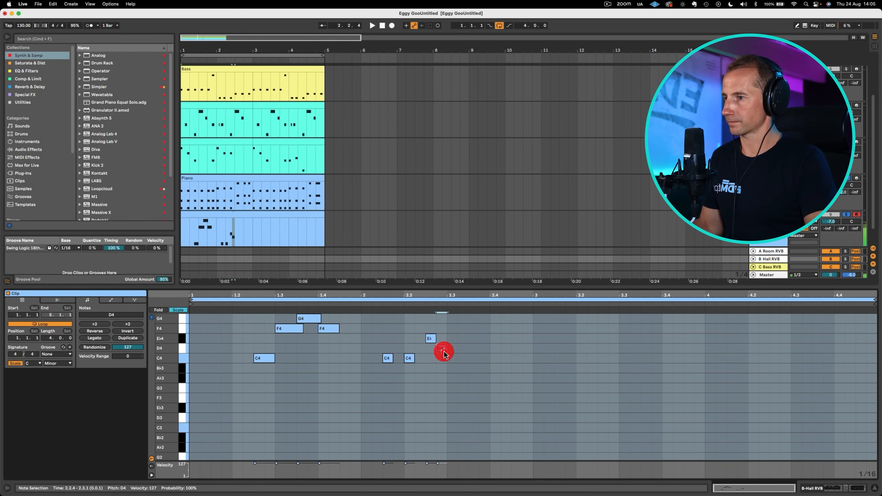
double_click(453, 369)
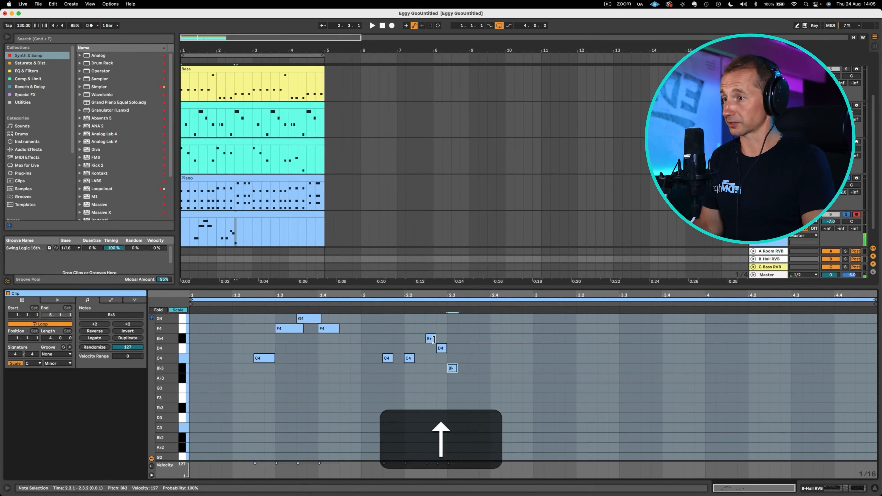
Lengthen the E♭4 and D4 in bar 2 slightly past the start of the following note and play back the phrase
drag(434, 338, 437, 338)
click(445, 349)
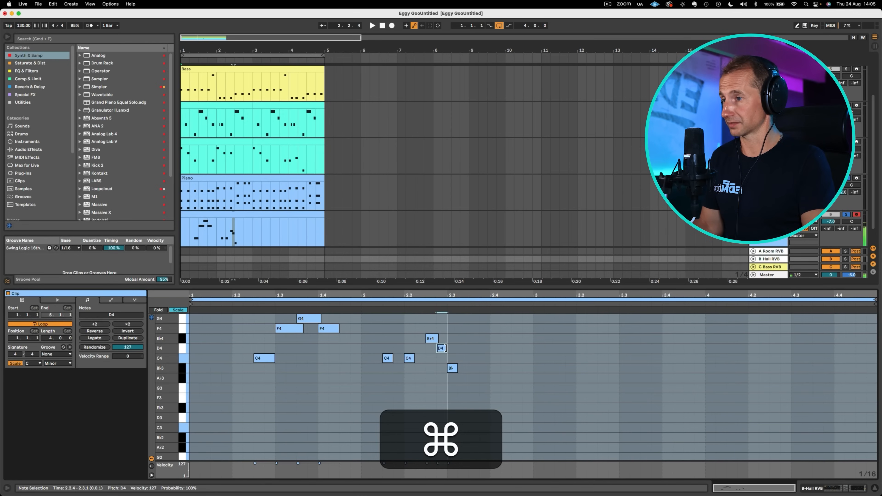
key(space)
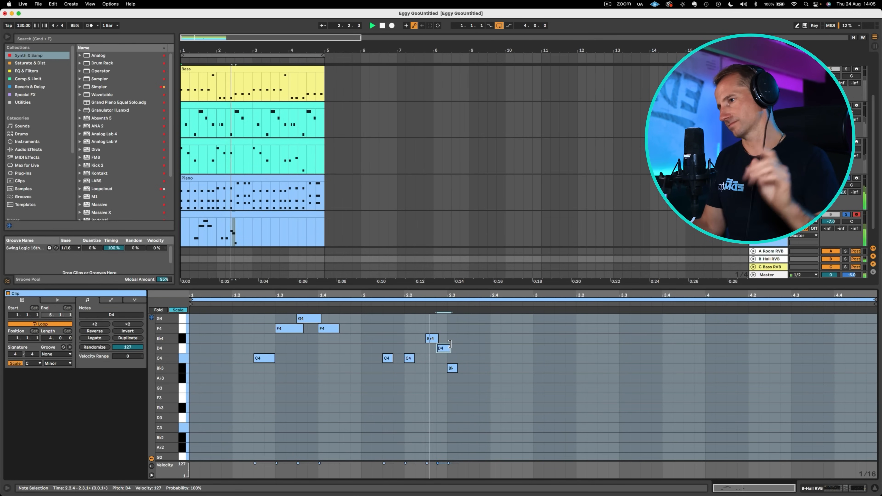
key(space)
Move the last four notes of bar 2 an eighth note later, so the C4 starts at 2.2.3, and play back the phrase
drag(423, 360, 495, 399)
key(Right)
key(Right)
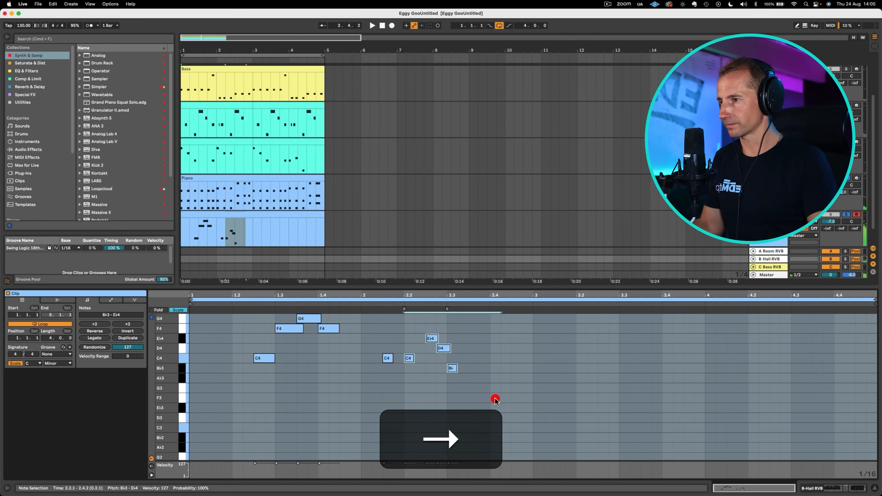
key(space)
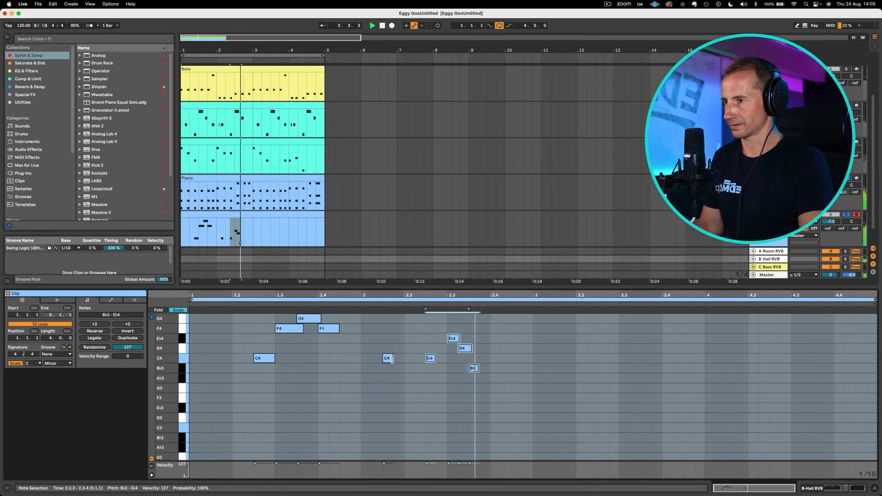
key(space)
Place the B♭3 at 2.4.1 and the D4 at 2.3.3, extend the E♭4 and D4 to slightly overlap the next note, and play back
click(472, 360)
mouse_move(465, 348)
mouse_down()
mouse_move(486, 348)
mouse_move(476, 366)
mouse_move(492, 347)
mouse_up()
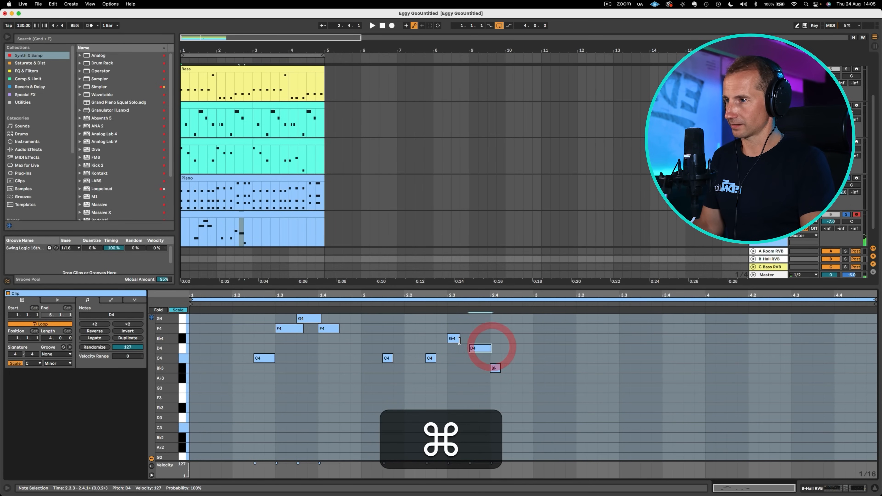
click(471, 339)
key(space)
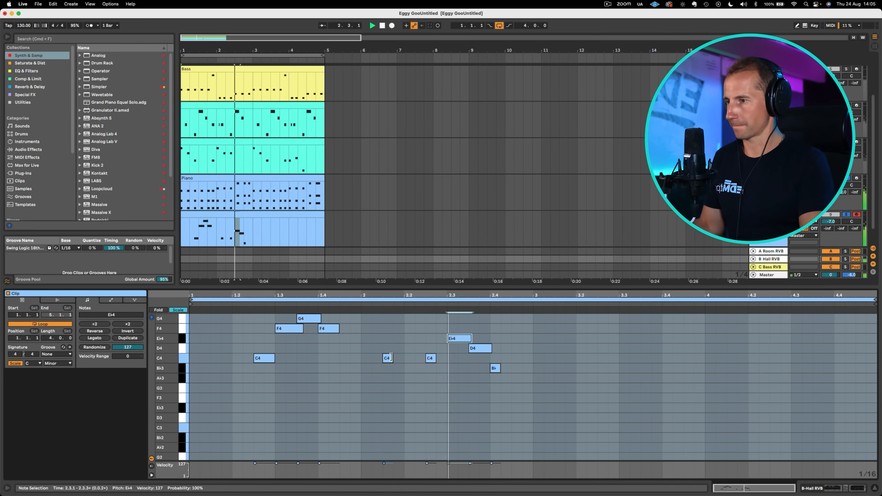
key(space)
Lengthen both C4 notes and the B♭3 in bar 2 to eighth notes and play back the phrase
drag(392, 358, 408, 355)
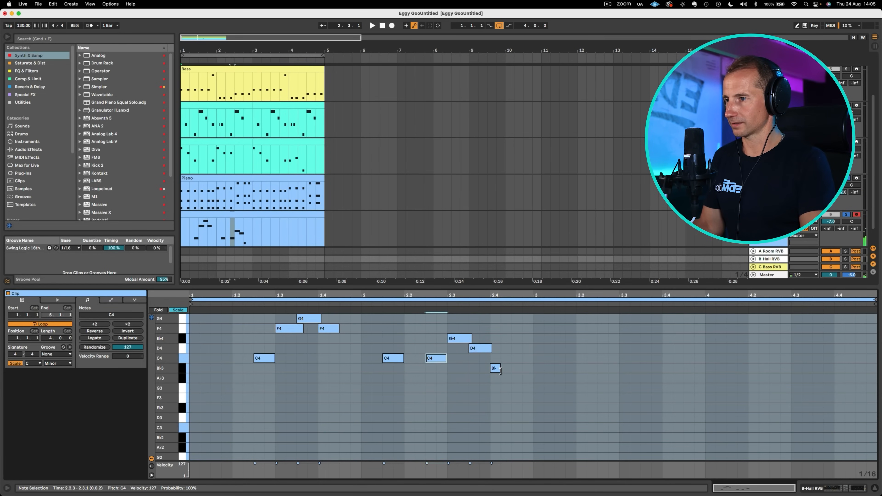
drag(506, 371, 510, 371)
key(space)
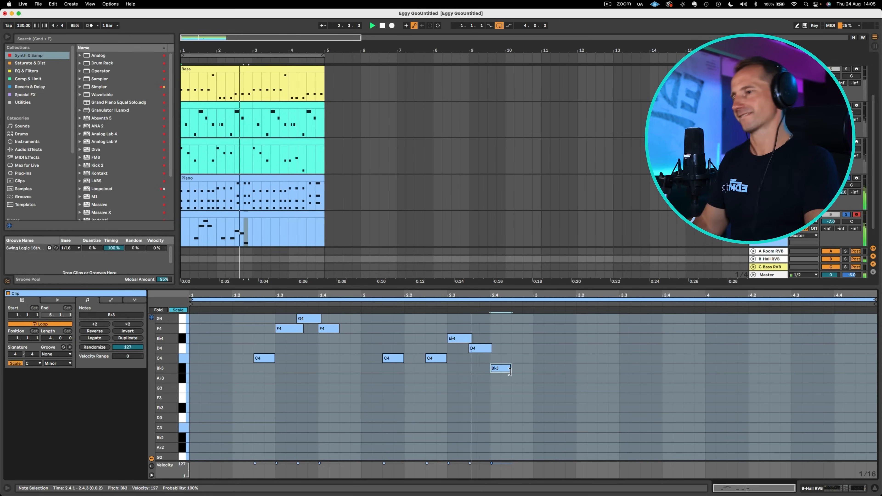
key(space)
Duplicate the two-bar guitar phrase into bars 3 and 4 and play back the result
drag(532, 376, 187, 305)
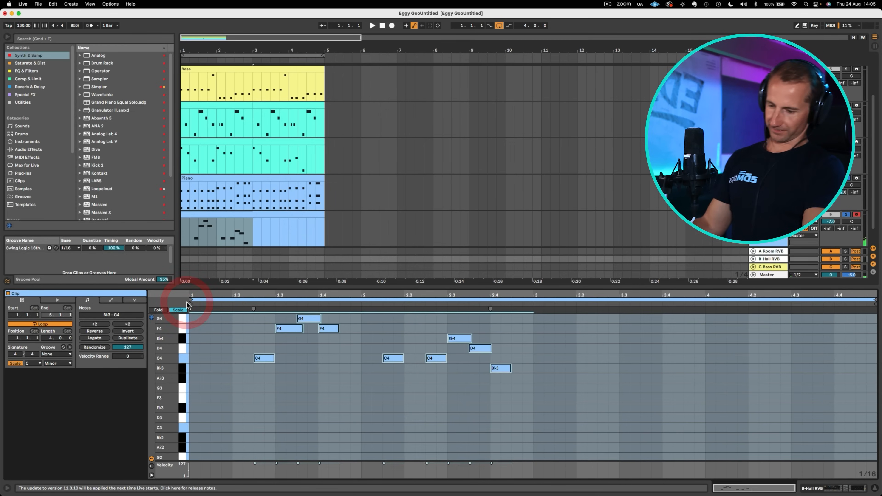
key(super+d)
key(space)
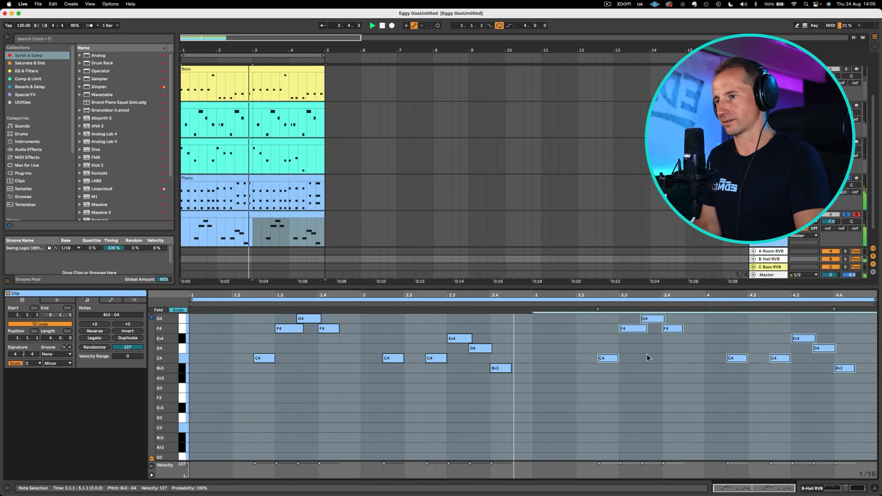
click(653, 360)
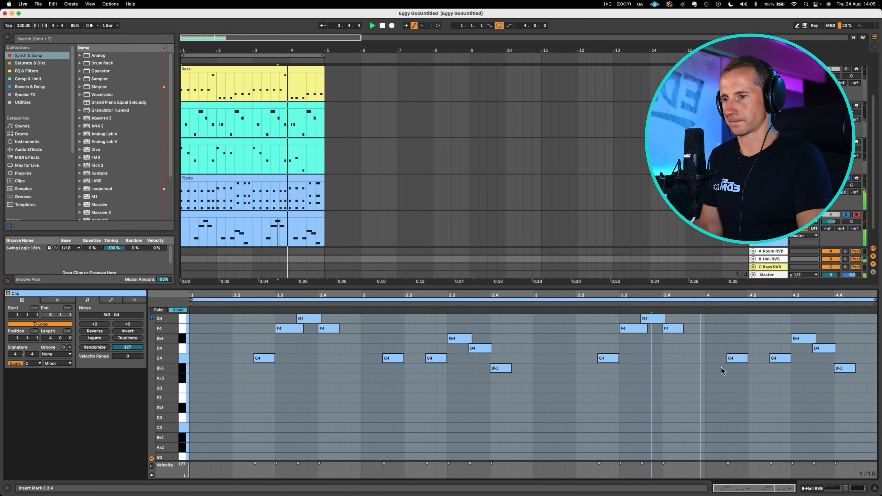
key(space)
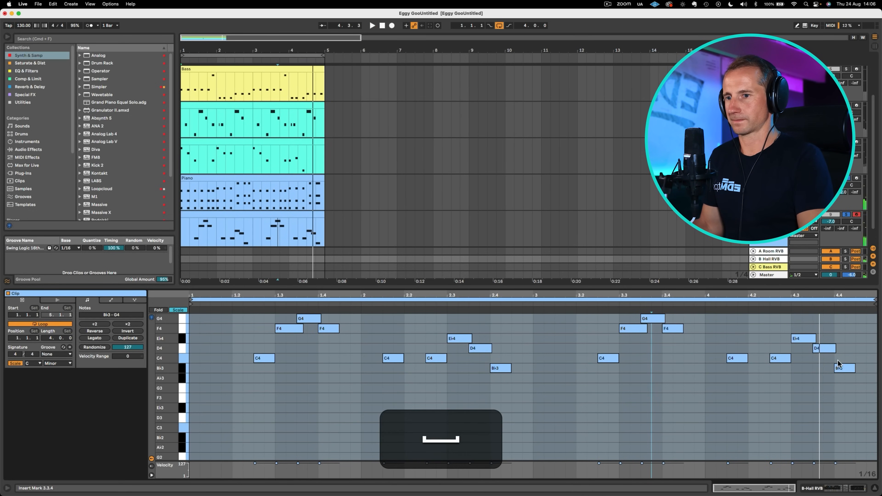
Transpose the final B♭3 in bar 4 up to F4, add an E♭4 at 4.4.3, and extend the F4 to slightly overlap it
click(840, 368)
key(Up)
key(Up)
key(Up)
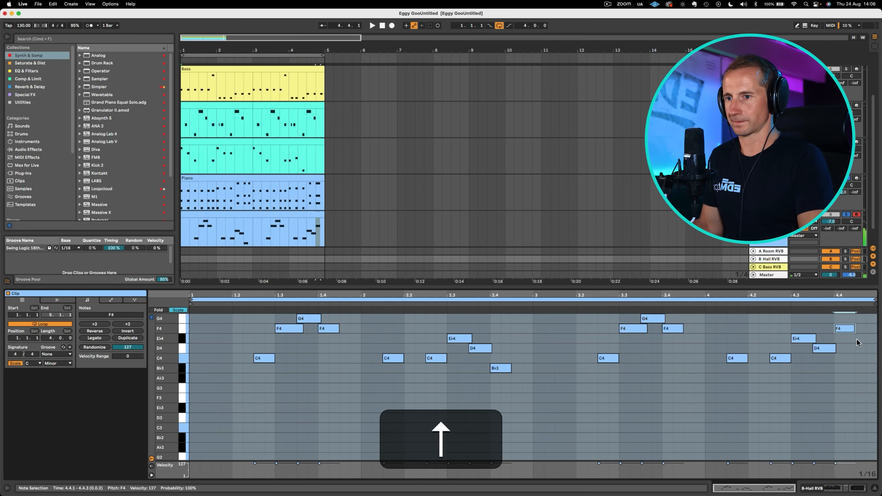
double_click(857, 341)
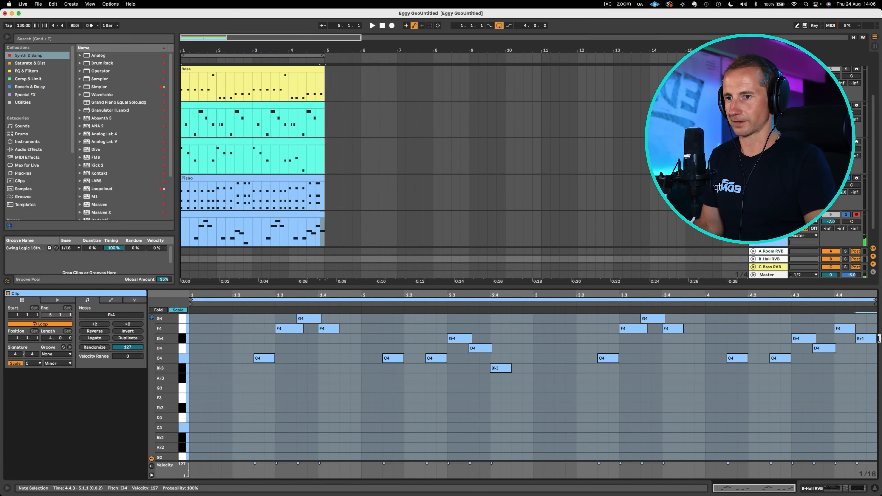
drag(853, 327, 856, 329)
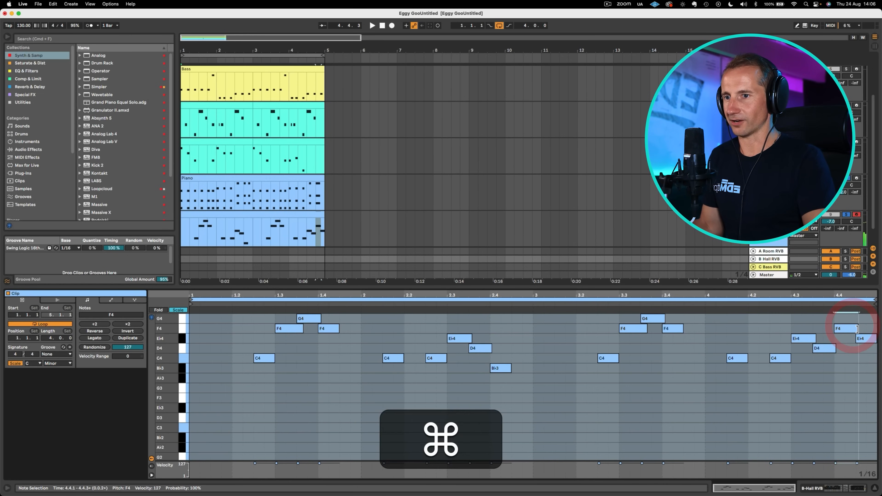
Unsolo the M1 Piano and 9pm Guitar tracks and play back the loop with all tracks
key(shift+super+Tab)
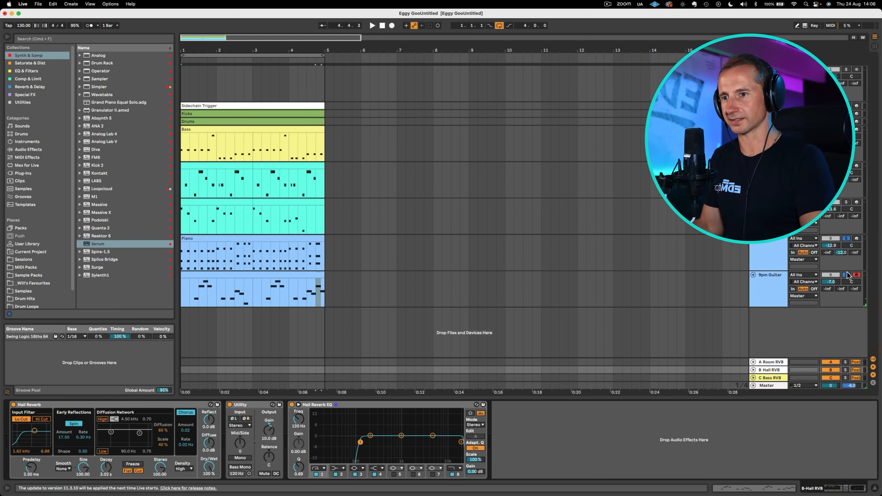
key(space)
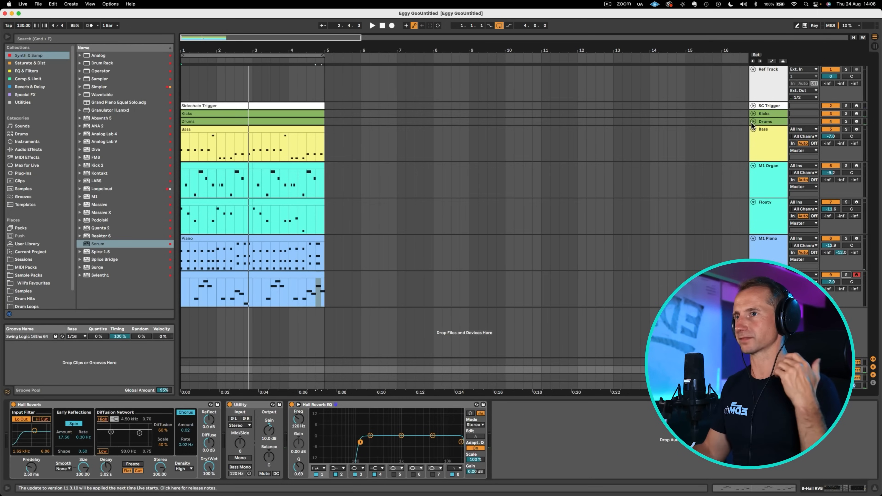
Unfold and select the Drums track and switch from its devices to the clip note editor
click(753, 122)
click(772, 130)
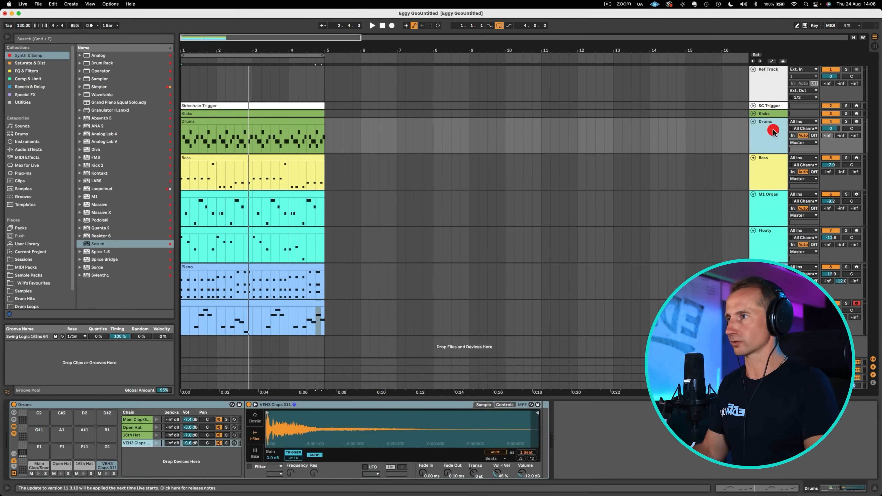
key(shift+Tab)
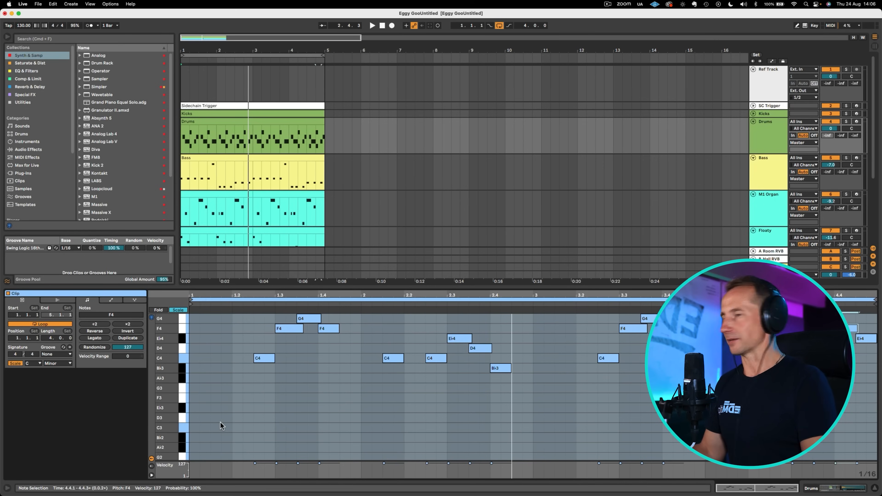
Open the notes of the Drums clip for editing
click(220, 416)
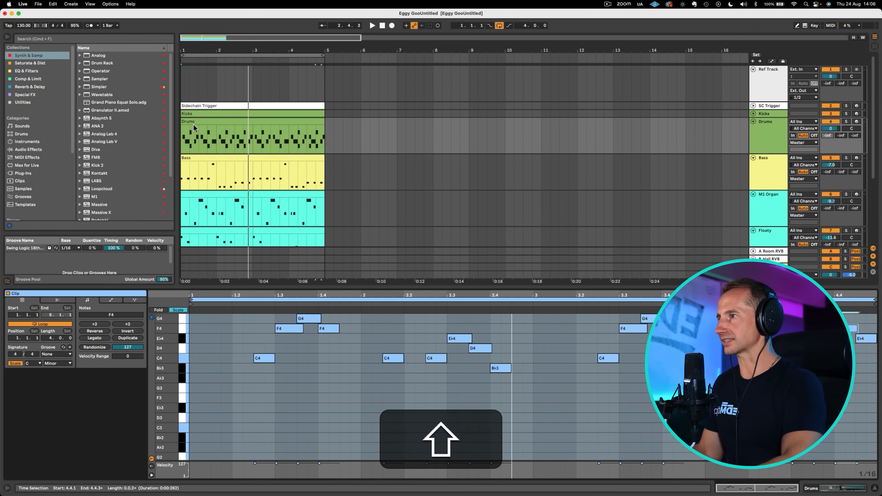
click(193, 123)
key(shift+Tab)
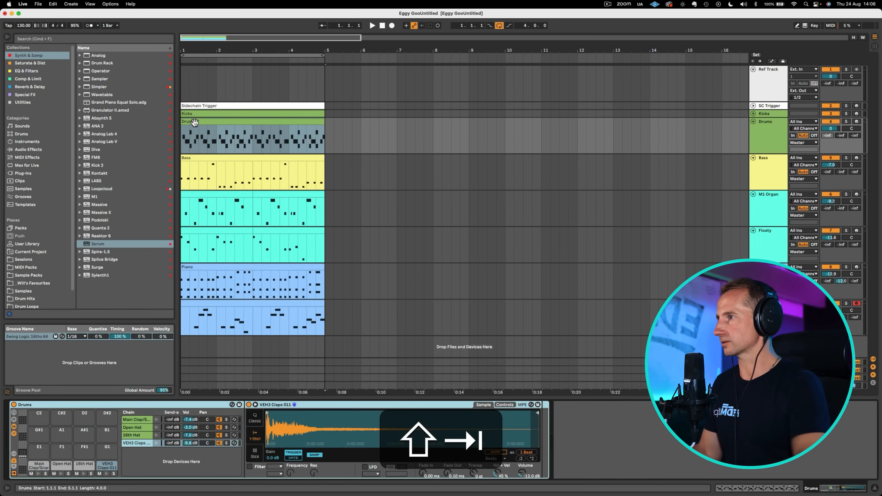
double_click(195, 122)
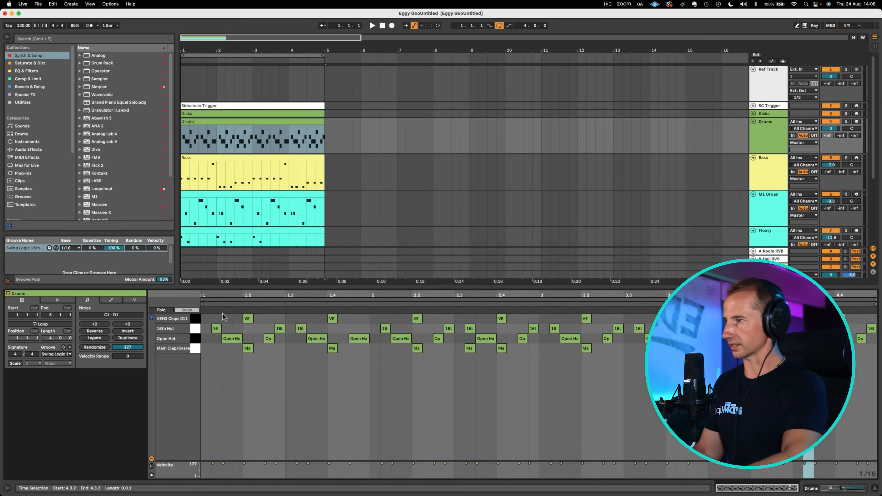
Solo the Kicks and Drums tracks together, listen to the loop and show the Drums track's drum rack
super+click(846, 114)
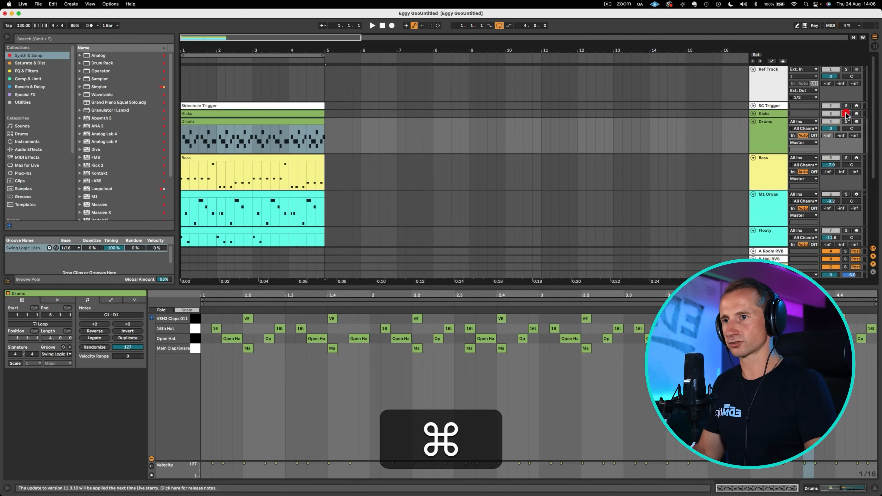
key(space)
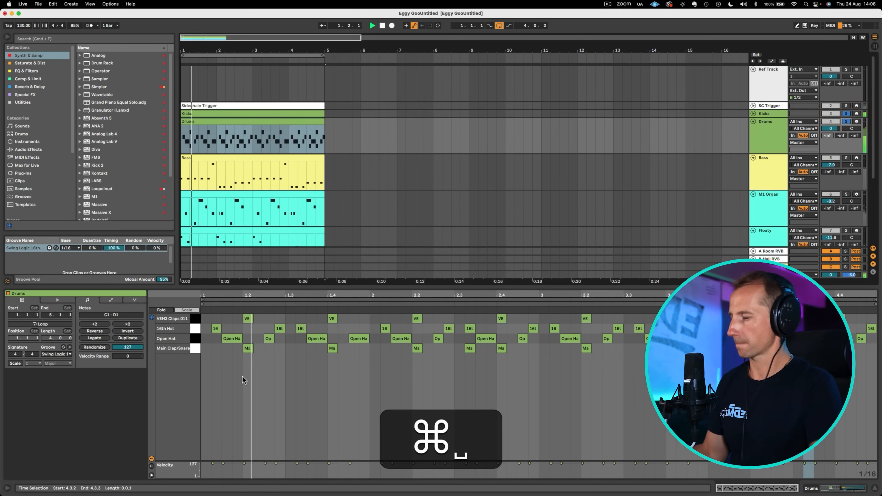
key(shift+Tab)
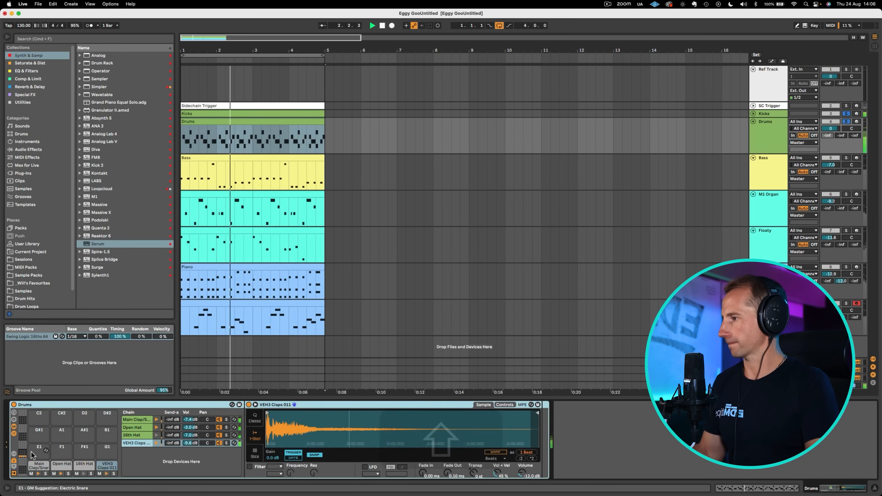
key(space)
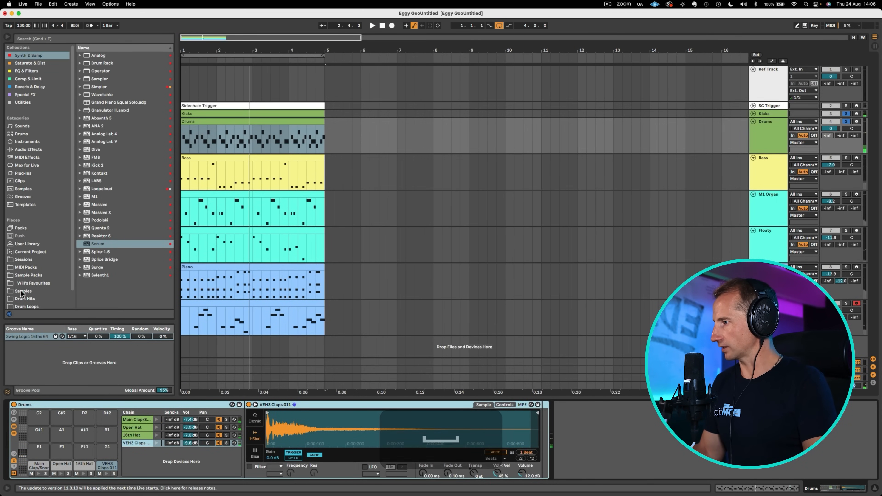
Browse the Drum Hits place and preview the first sample in its Toms folder
click(25, 299)
click(92, 102)
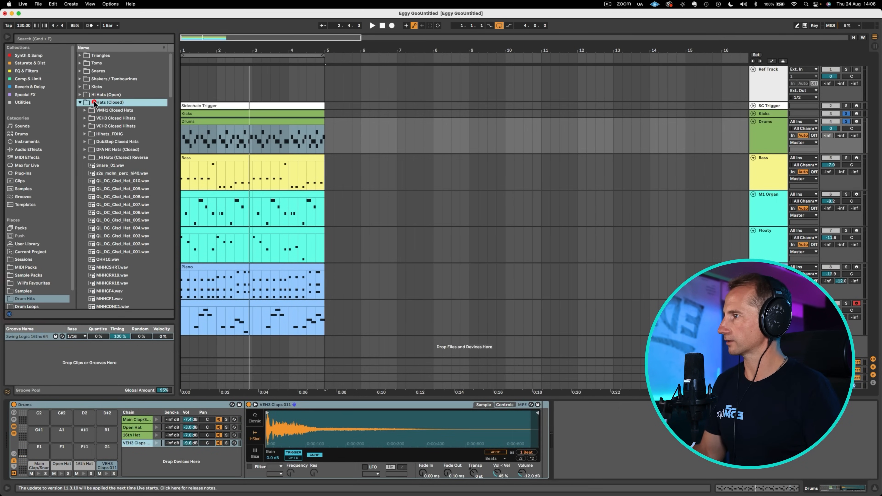
key(Left)
key(Up)
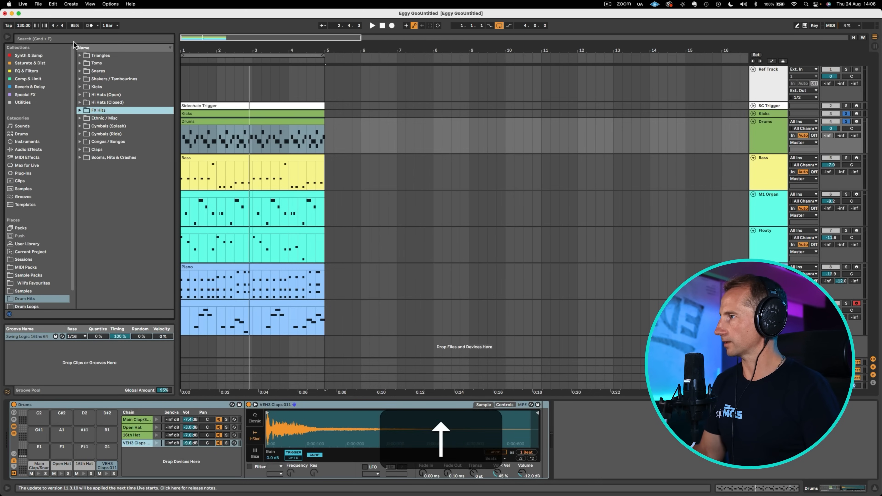
click(93, 63)
key(Right)
click(109, 87)
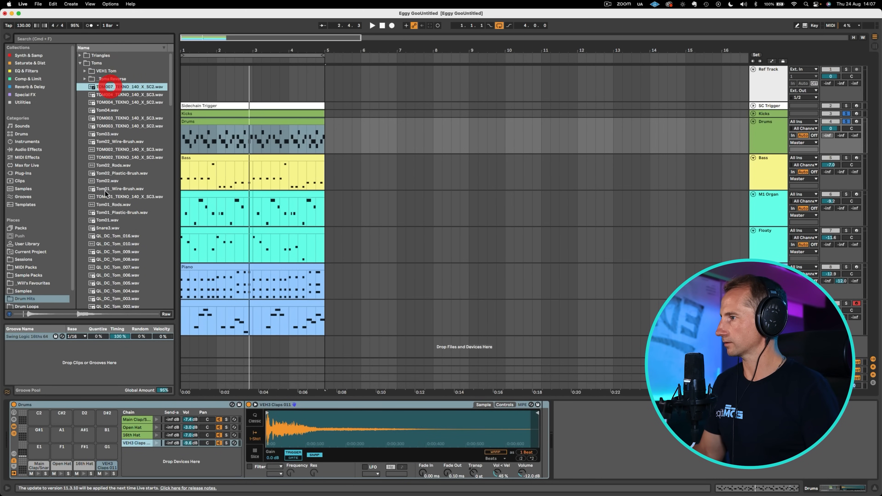
Preview the tom samples one after another from QL_DC_Tom_010.wav up to TOM003_TEKNO_140_X_SC2.wav
click(101, 242)
key(Up)
key(Up)
key(Up)
key(Up)
key(Up)
key(Up)
key(Up)
key(Up)
key(Up)
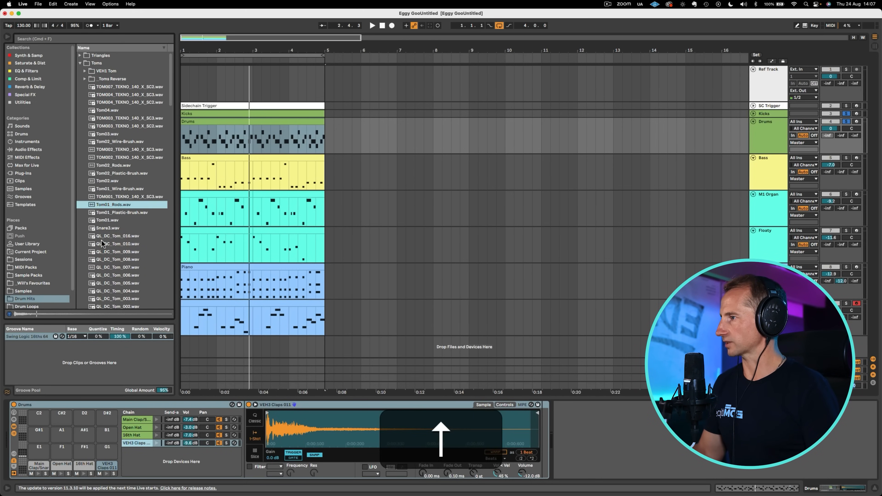
key(Up)
key(Up)
key(Up)
key(Up)
key(Up)
key(Up)
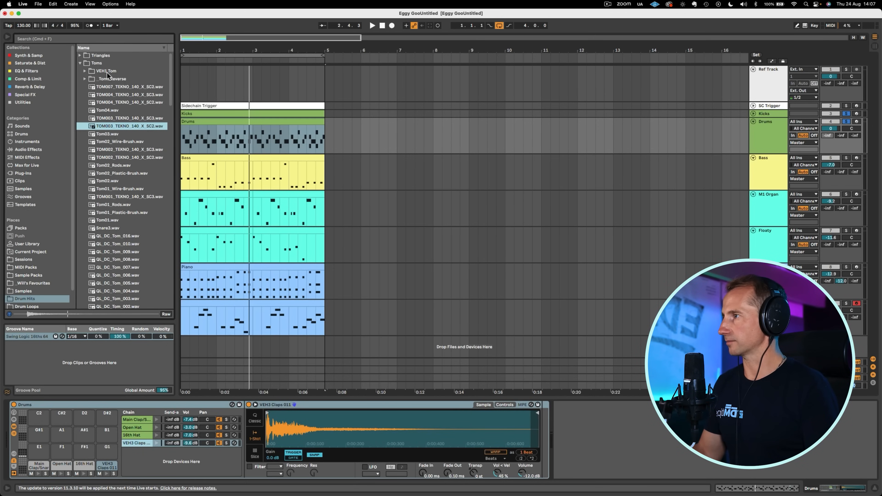
Preview further samples in the Toms folder, from the Rototom files back up to the QL_DC_Tom files
scroll(117, 225, down, 5)
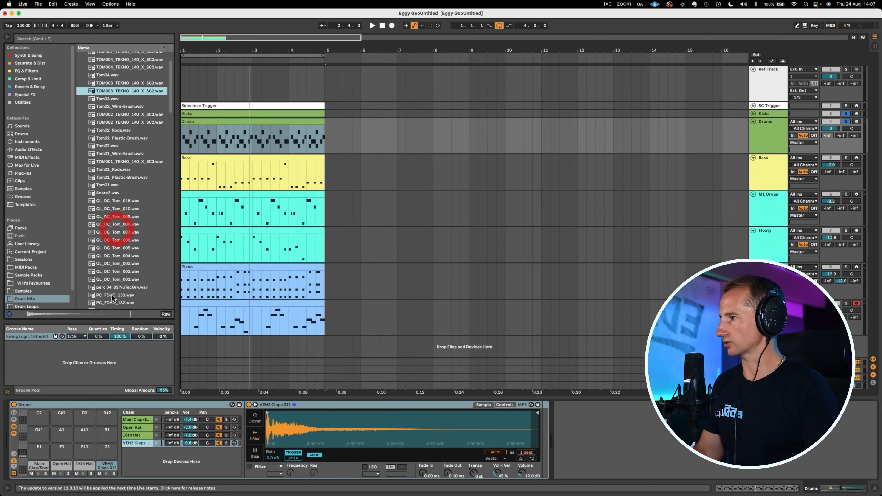
click(120, 263)
scroll(120, 262, down, 20)
click(131, 228)
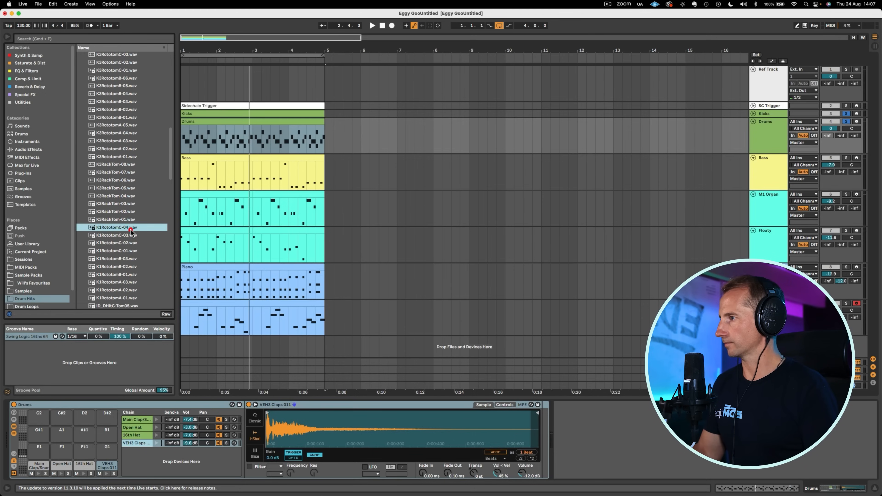
click(115, 165)
scroll(115, 160, up, 12)
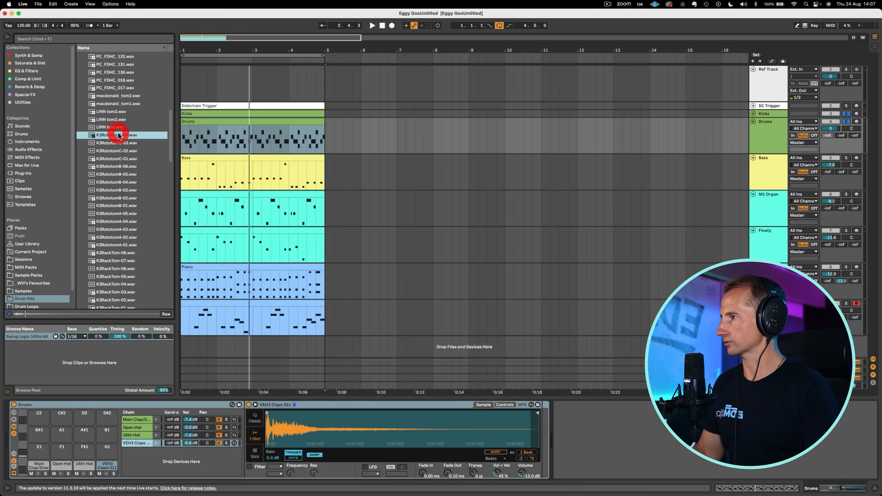
key(Up)
key(Up)
key(Up)
key(Up)
key(Up)
key(Up)
key(Up)
key(Up)
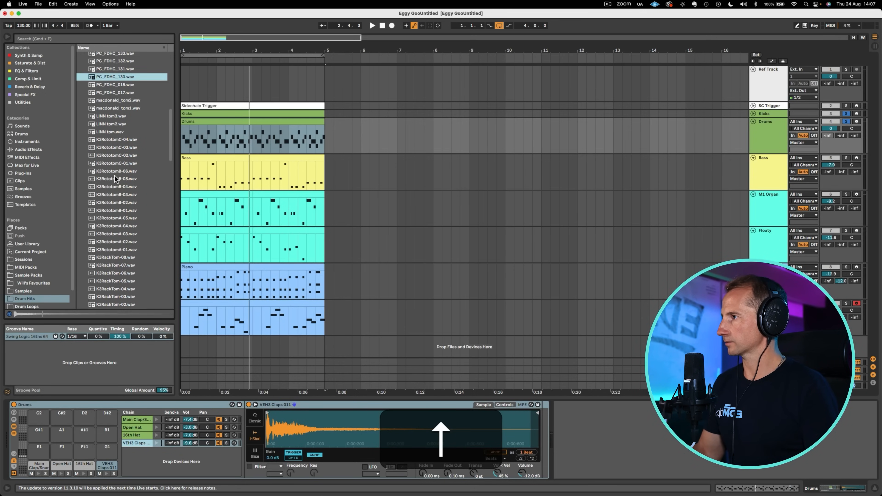
key(Up)
key(Up)
key(Up)
key(Up)
key(Up)
key(Up)
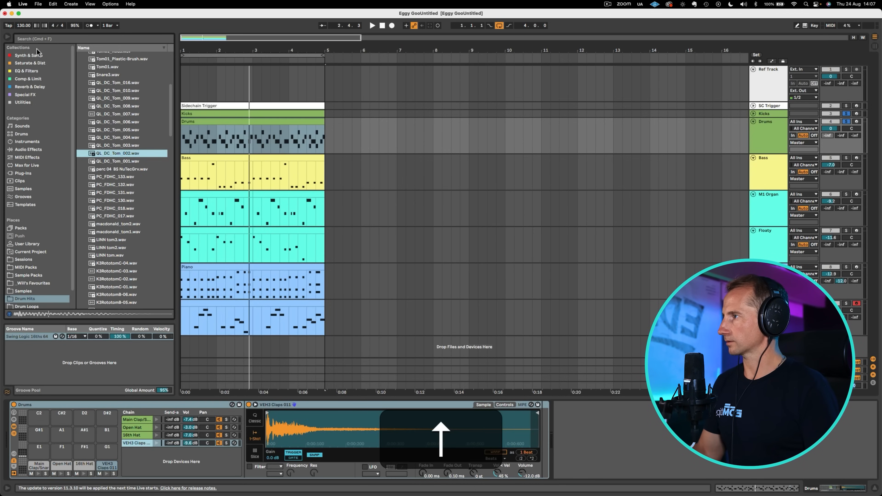
key(Up)
Search Drum Hits for "conga" and look through the samples in the Congas / Bongos folder
click(36, 38)
text(c)
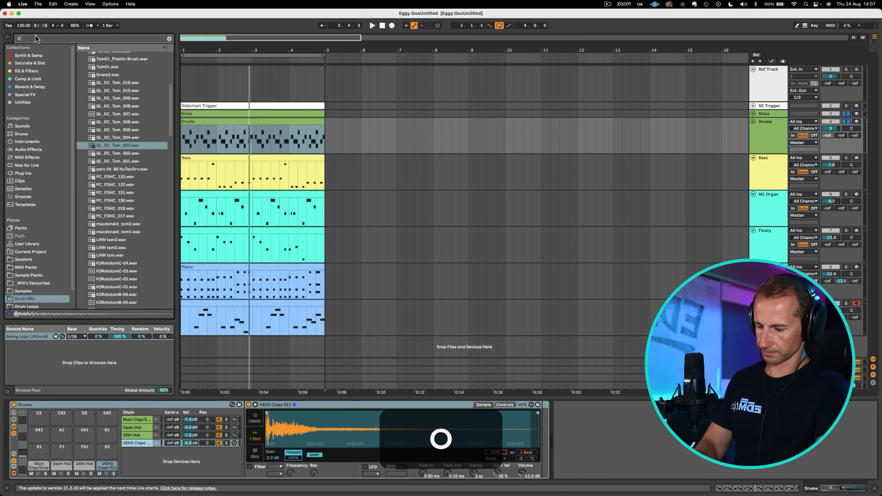
text(onga)
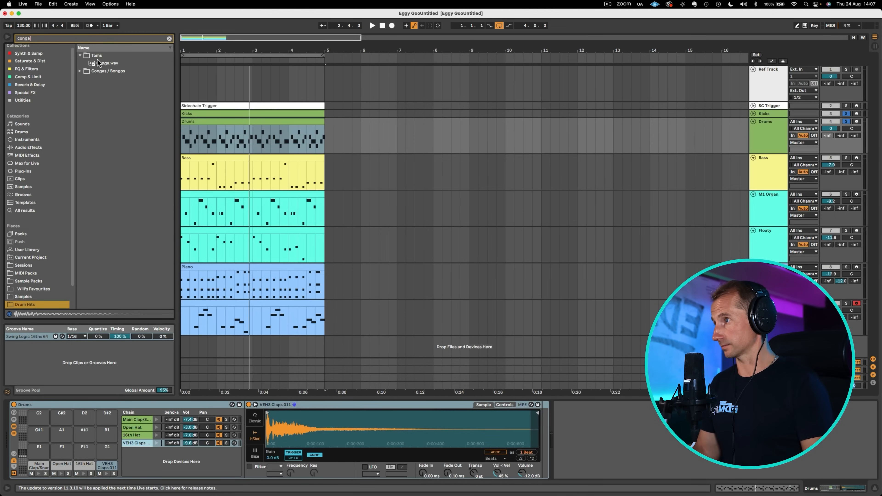
key(Down)
key(Down)
key(Down)
key(Down)
key(Down)
key(Down)
key(Down)
key(Down)
key(Down)
key(Down)
key(Down)
key(Down)
key(Down)
key(Down)
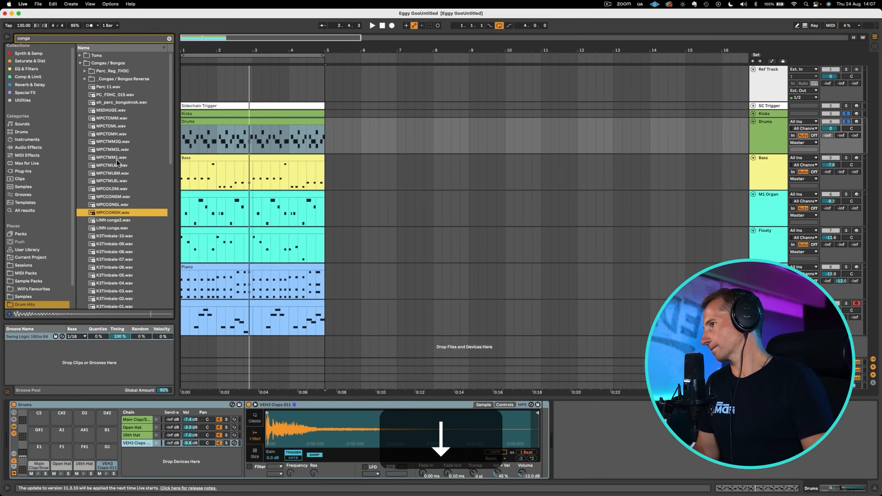
Preview the DrumStation conga samples and load DrumStation_Conga01.wav on pad E1 and DrumStation_Conga02.wav on pad F1 of the drum rack
scroll(111, 260, down, 3)
click(112, 257)
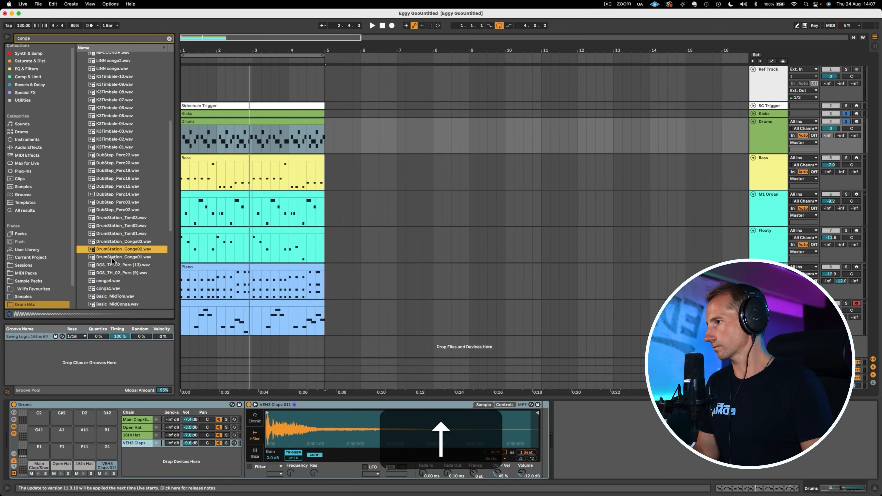
key(Up)
key(Up)
key(Down)
key(Down)
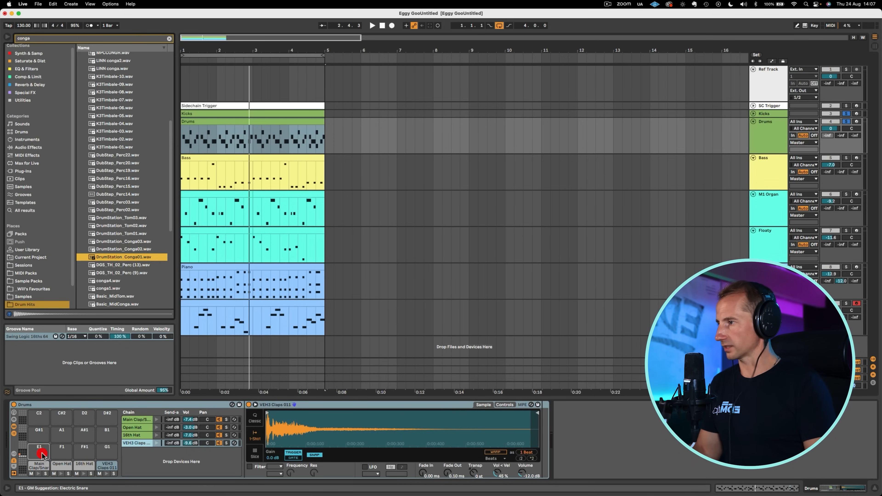
drag(41, 455, 41, 455)
click(126, 252)
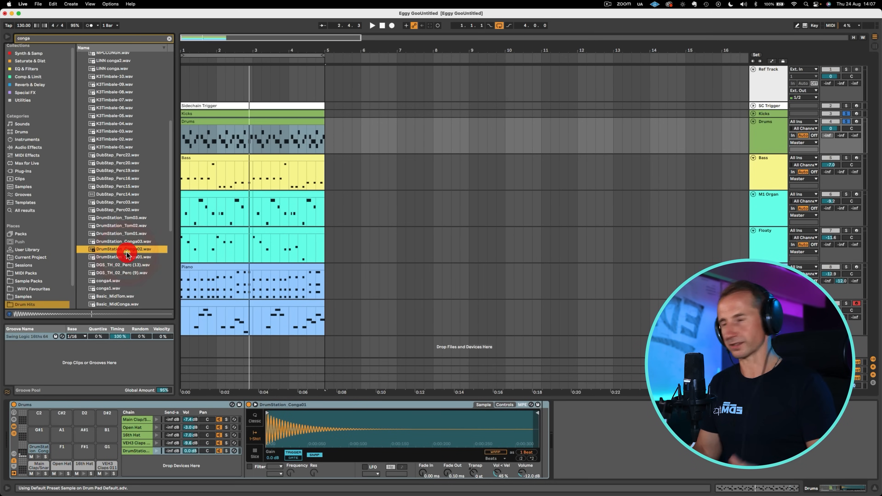
drag(127, 251, 132, 247)
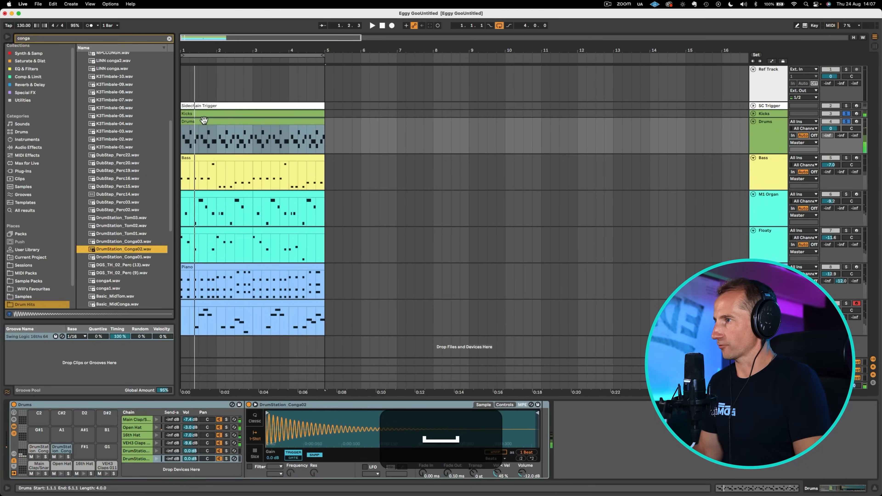
Add a short DrumStation_Conga01 note at 1.1.3 in the Drums clip
double_click(205, 120)
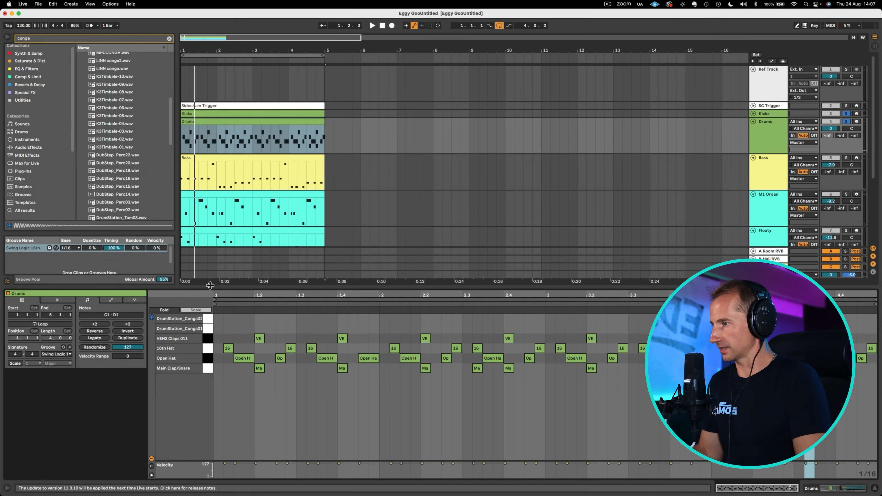
drag(216, 296, 213, 317)
double_click(270, 319)
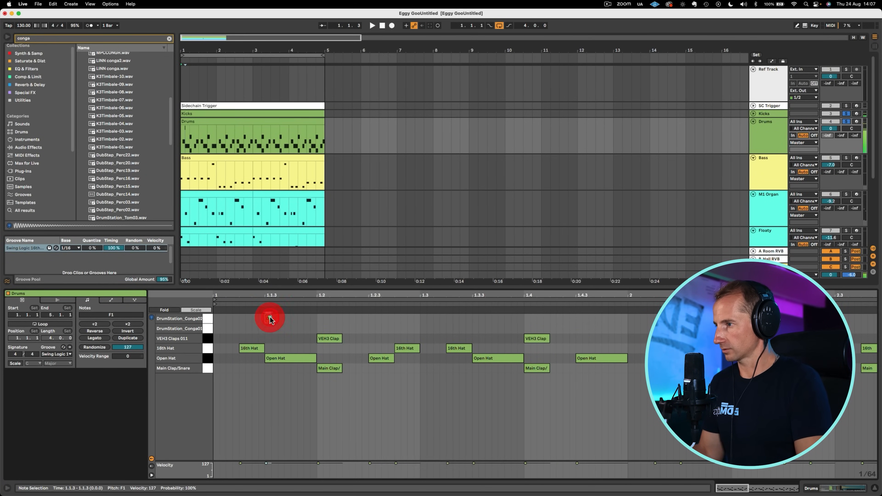
key(Down)
Set the volume of both DrumStation conga chains in the drum rack to -7 dB
key(shift+Tab)
click(186, 454)
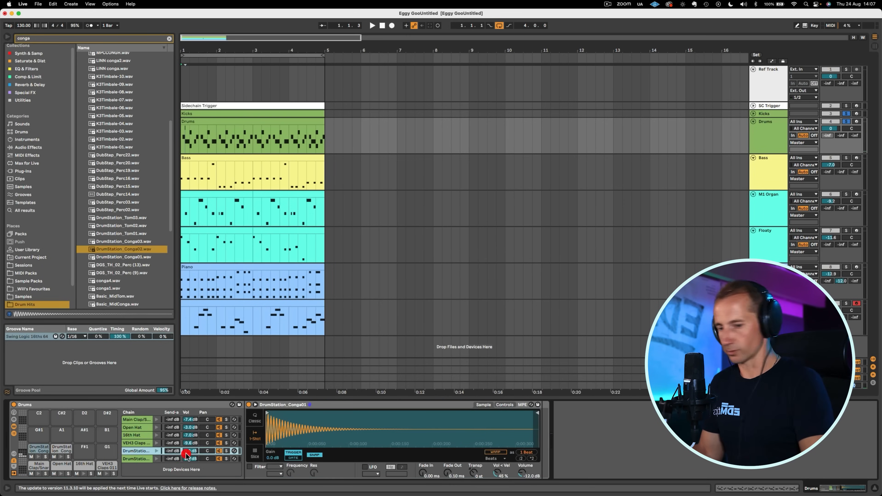
text(-7)
key(Return)
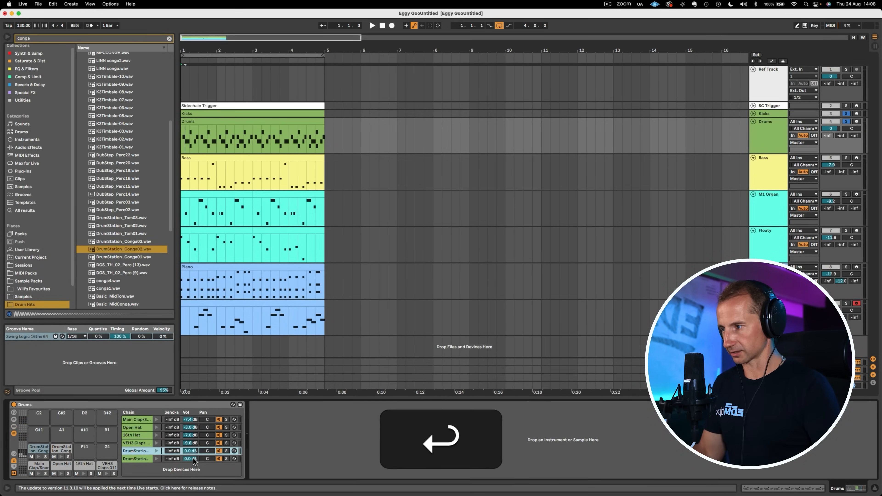
click(191, 459)
text(-7)
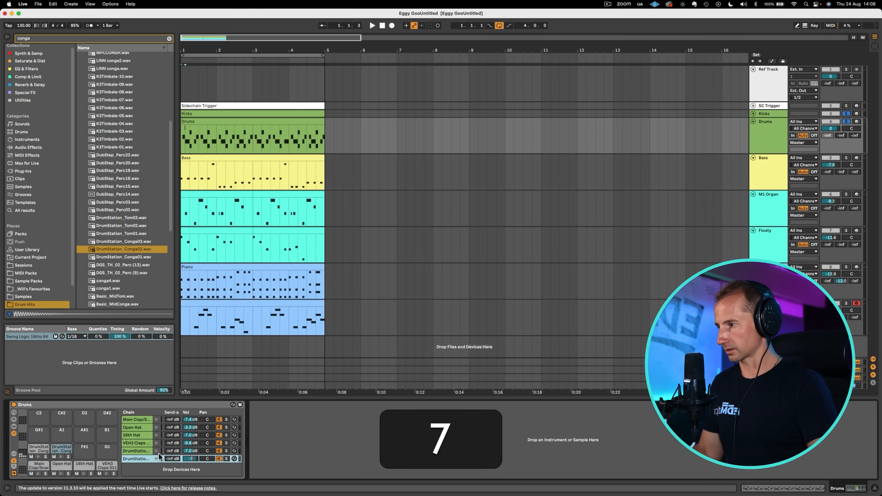
click(147, 453)
Add a DrumStation_Conga01 note at 1.3.4 and lengthen the one at 1.1.3 so it ends at 1.2.1
key(shift+Tab)
key(space)
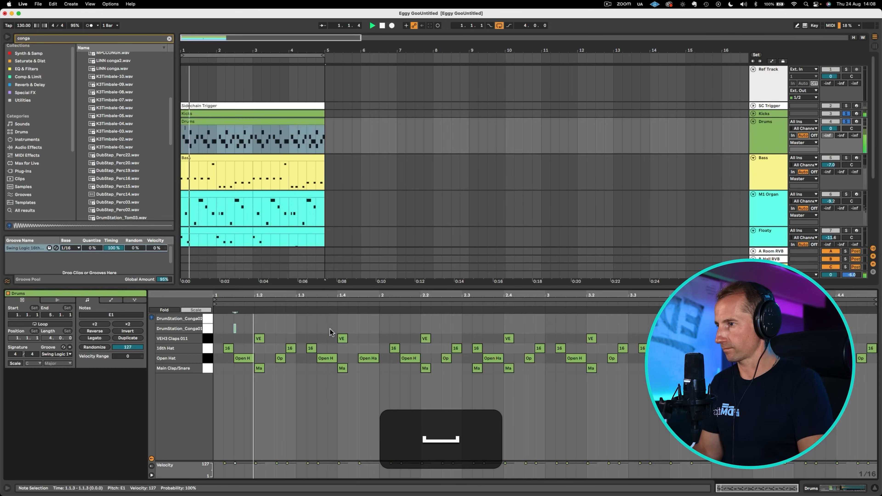
key(space)
click(368, 332)
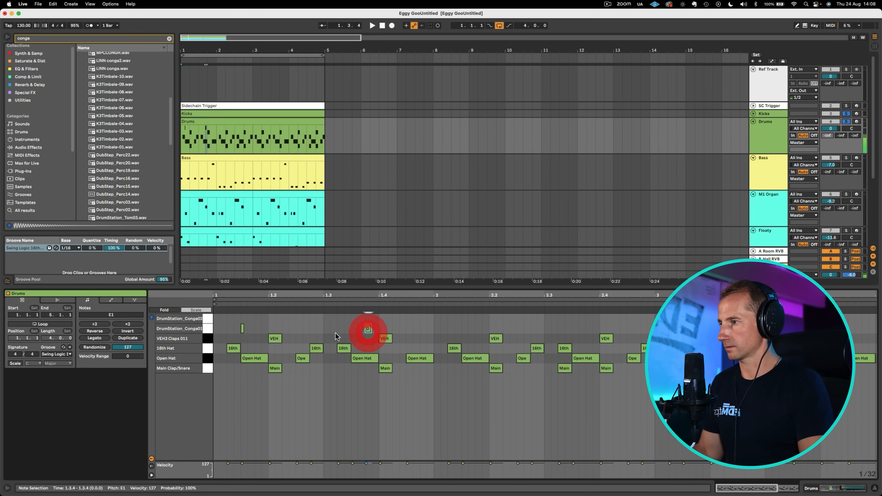
key(space)
key(space)
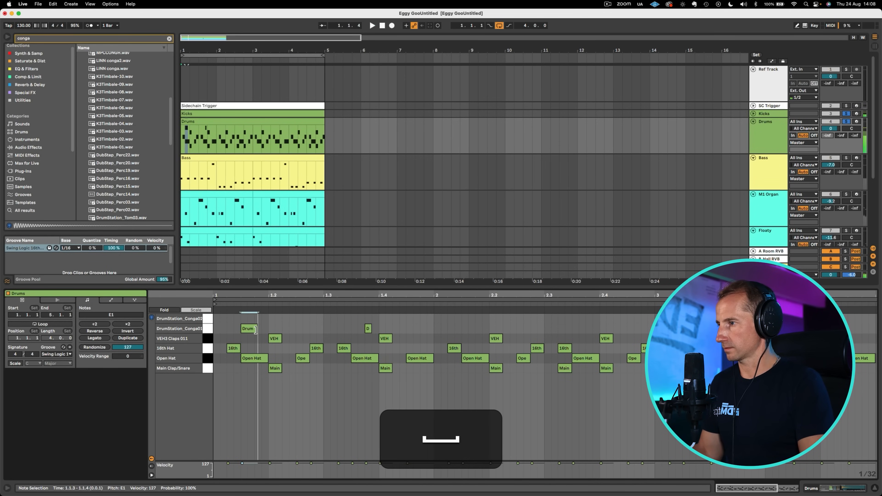
drag(255, 329, 261, 330)
Add short DrumStation_Conga02 notes at 1.1.1, 1.1.2 and 1.2.4 while auditioning the pattern
double_click(216, 318)
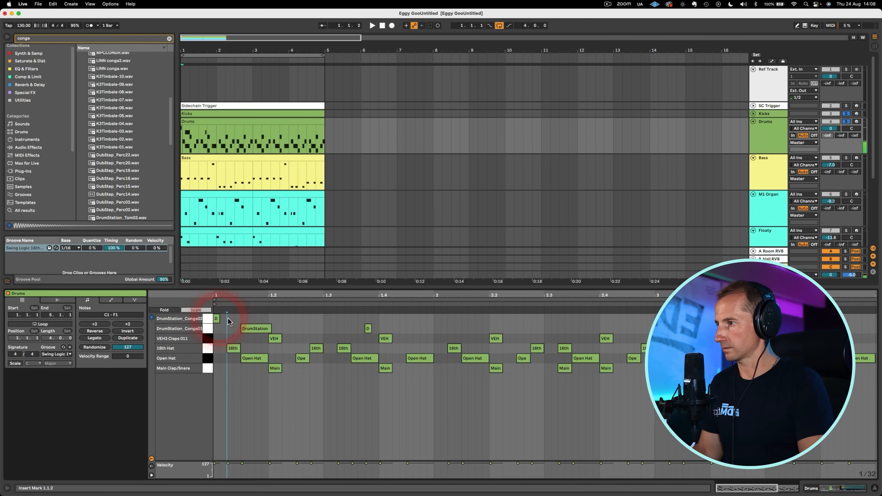
double_click(229, 319)
key(space)
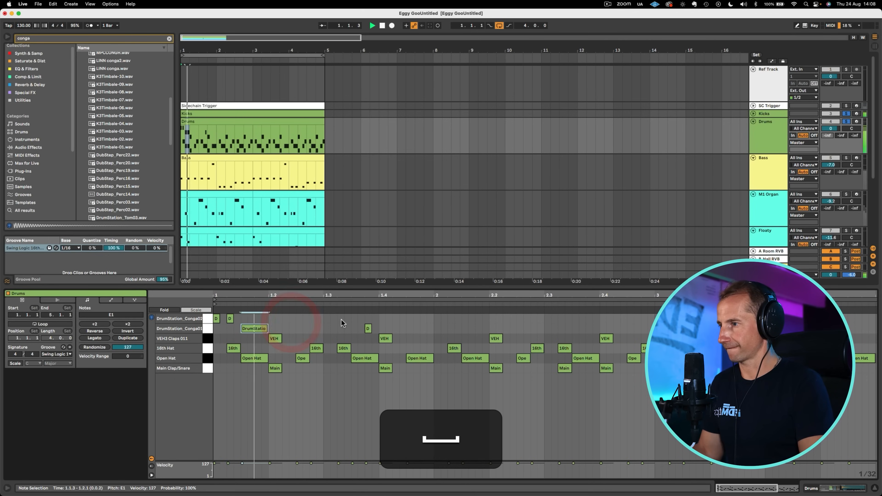
double_click(314, 319)
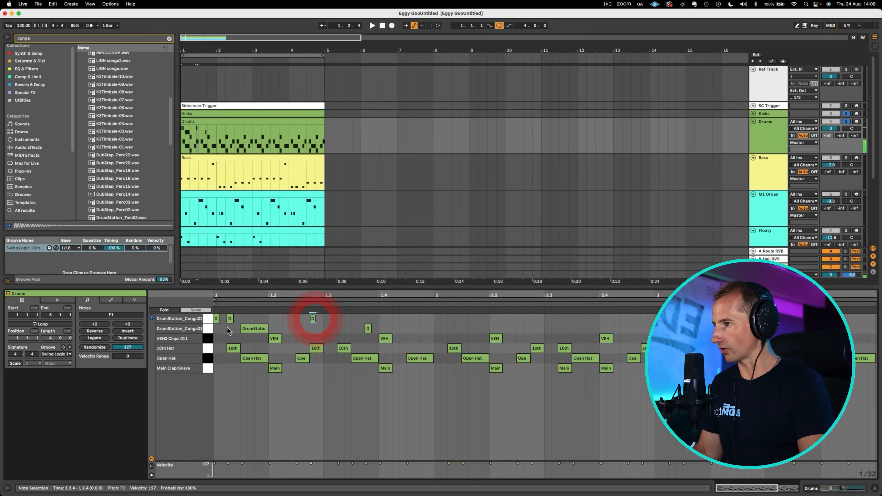
Add short DrumStation_Conga02 notes at 1.3.1, 1.3.2 and 1.3.3 in the Drums clip while auditioning the pattern
key(Up)
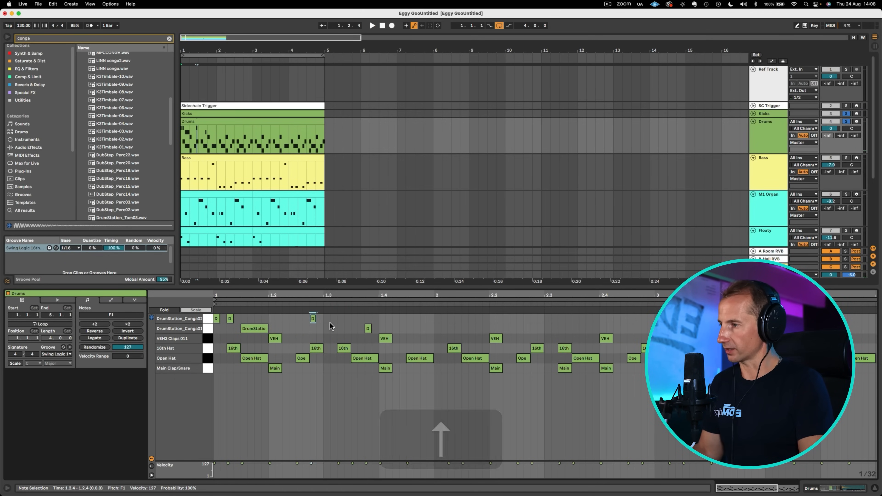
key(space)
key(space)
double_click(326, 318)
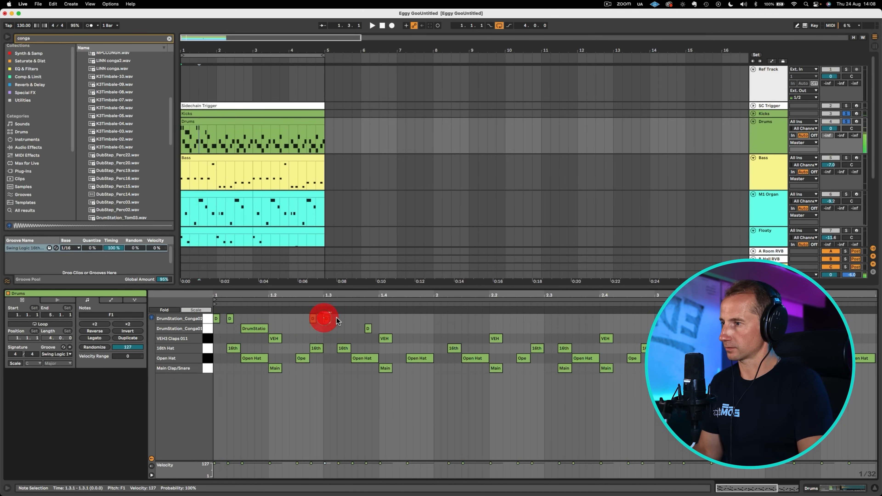
click(338, 318)
key(space)
double_click(338, 318)
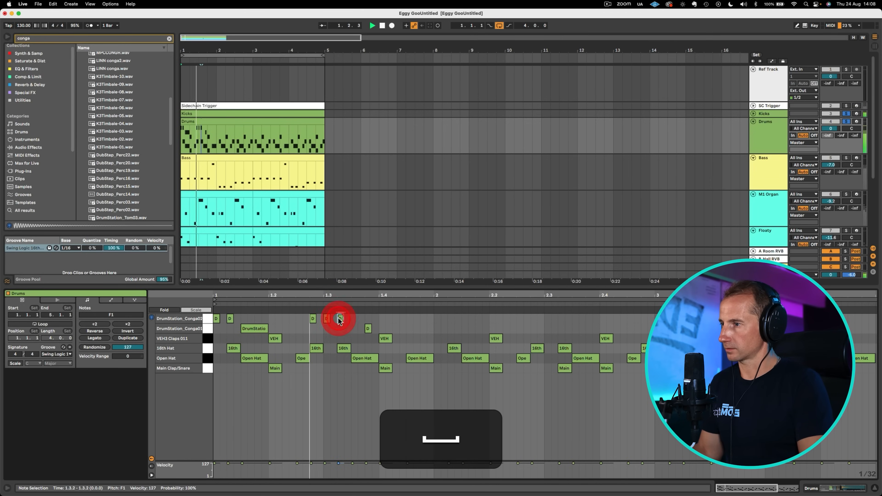
key(space)
double_click(354, 318)
key(space)
Lengthen the DrumStation_Conga01 note at 1.3.4 to end at 1.4.2 and add a short DrumStation_Conga02 note at 1.4.4
drag(368, 329, 393, 329)
key(space)
key(space)
key(space)
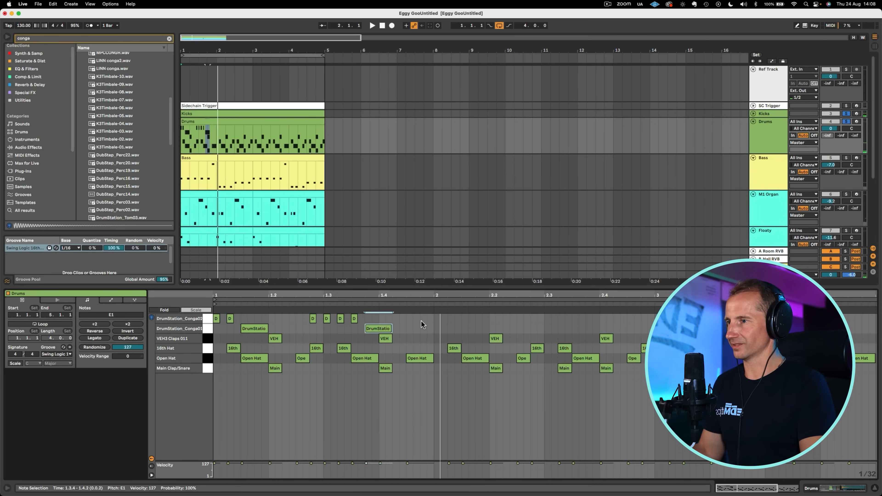
click(422, 320)
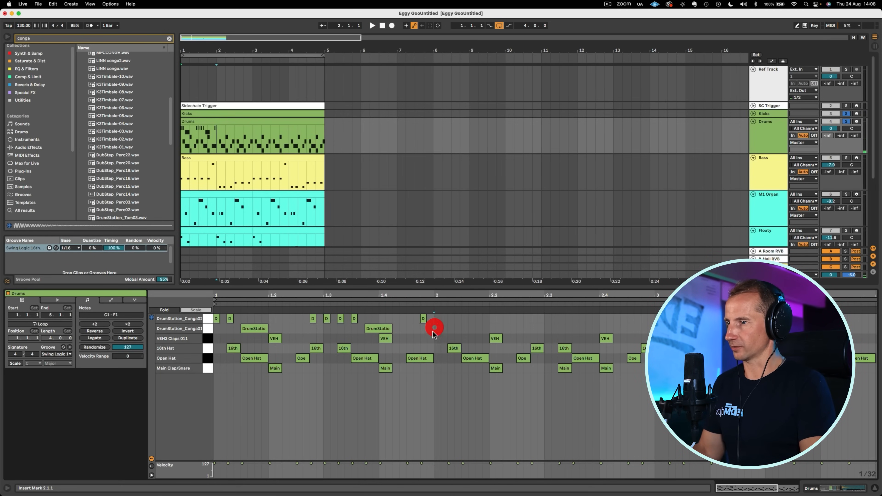
Duplicate all the conga notes of bar 1 three times to fill bars 2 to 4 of the Drums clip
drag(434, 328, 196, 299)
key(super+d)
key(super+d)
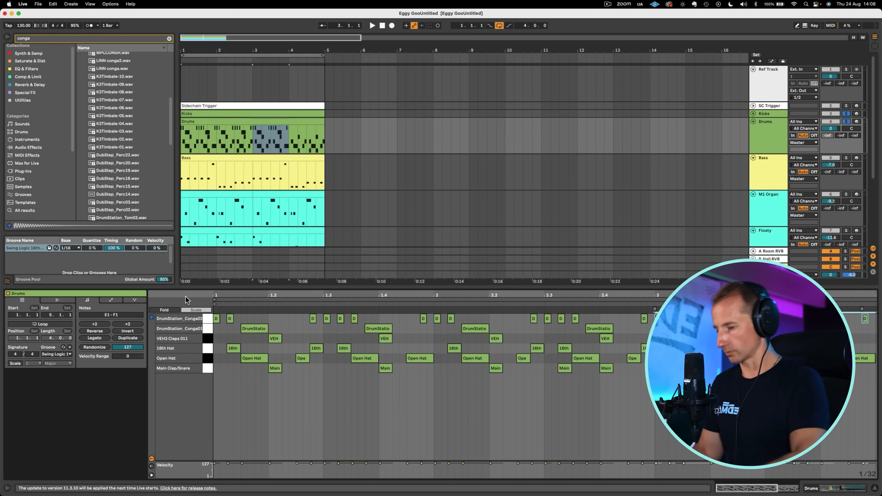
key(super+d)
Mute the DrumStation_Conga02 chain and transpose DrumStation_Conga01 up to +17 st while auditioning the drums
key(shift+super+Tab)
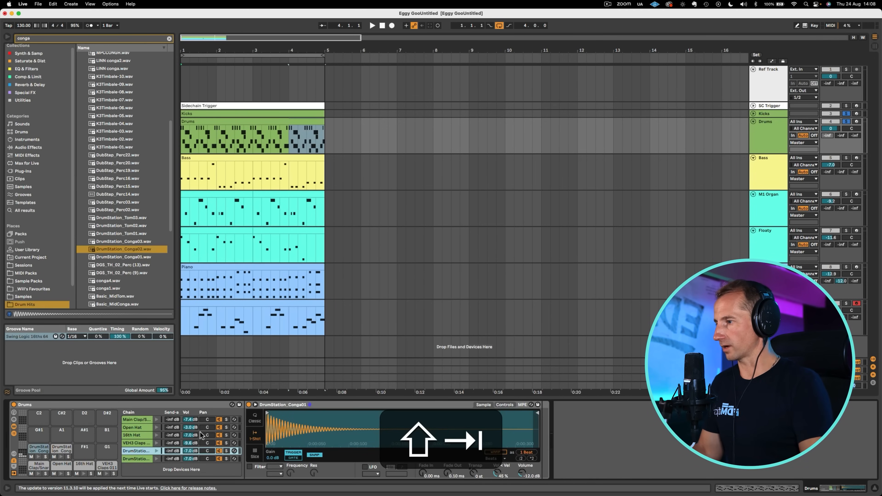
click(217, 459)
key(space)
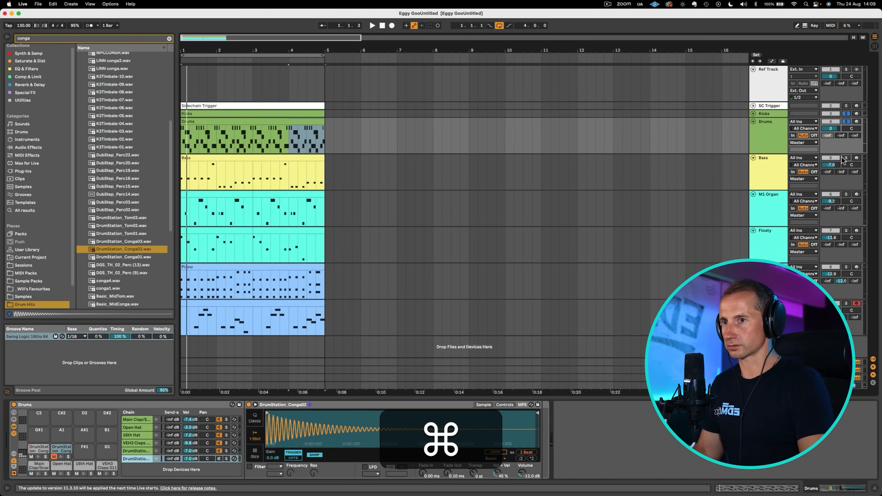
click(141, 451)
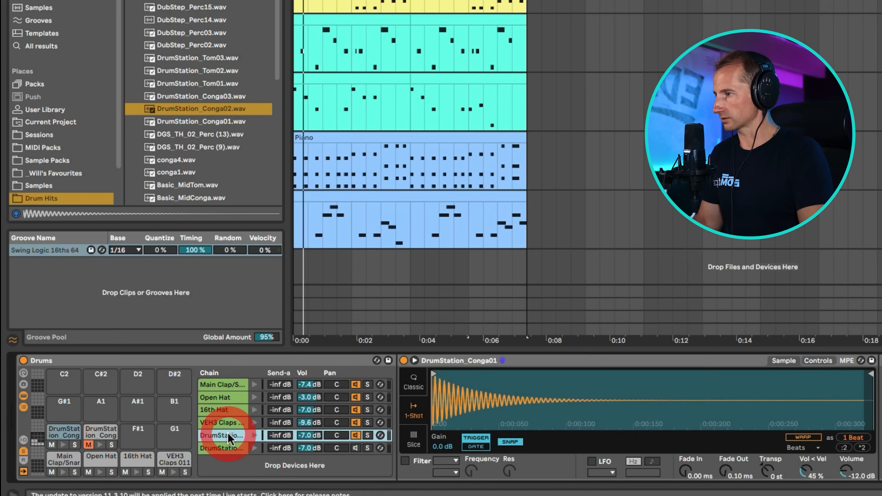
key(space)
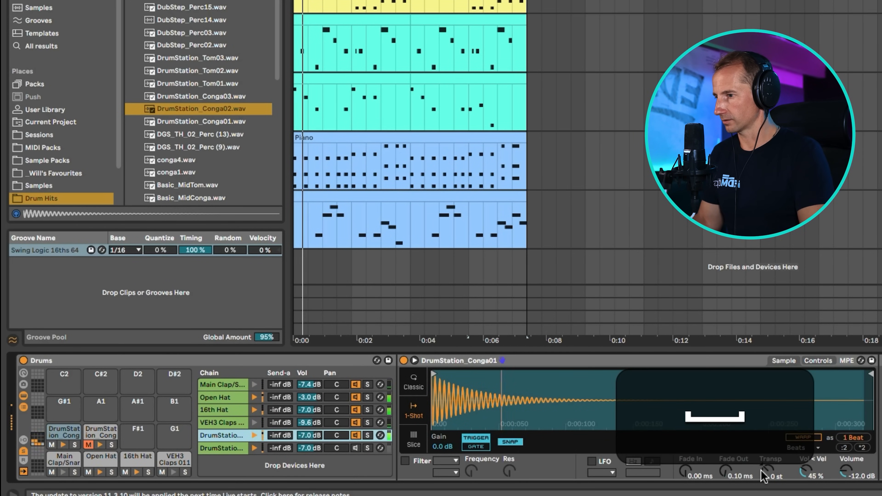
drag(765, 472, 765, 461)
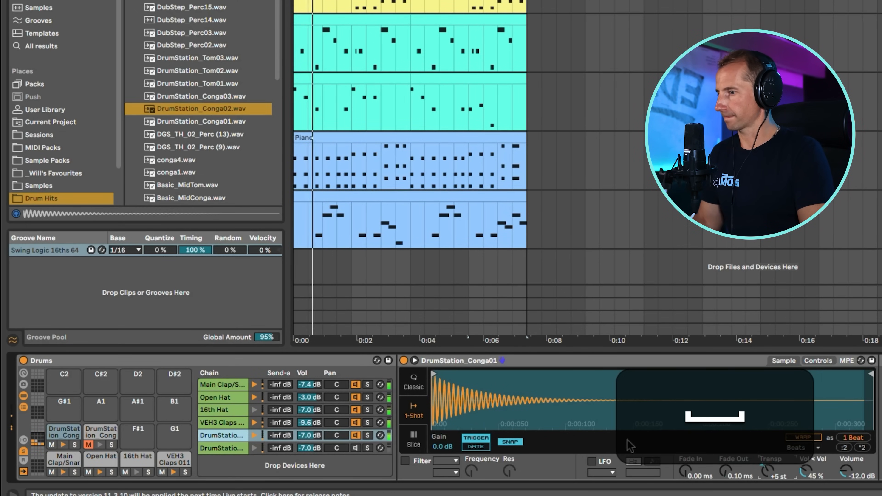
drag(771, 475, 771, 465)
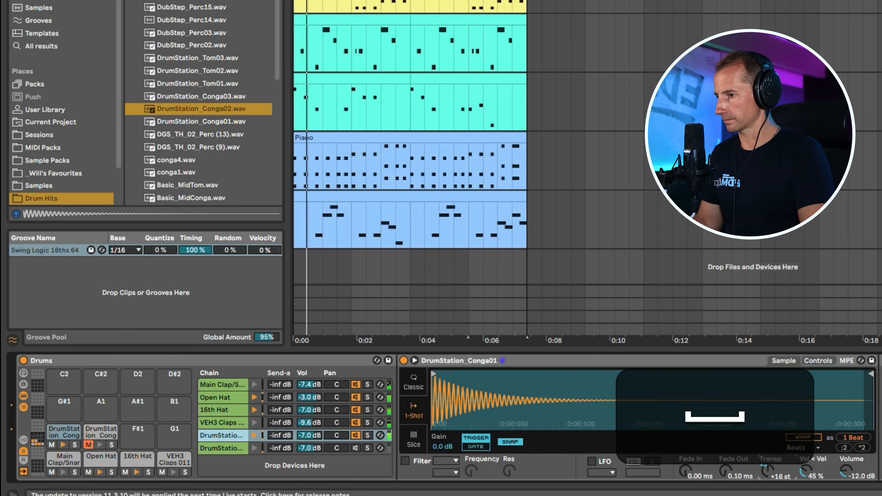
drag(772, 475, 771, 478)
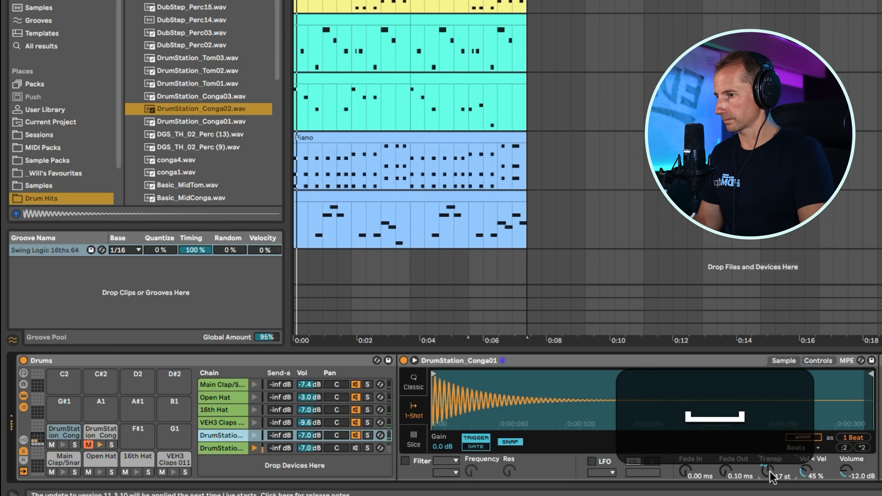
Unmute the DrumStation_Conga02 chain, switch its sampler to Classic mode and set the sustain to -inf dB
click(216, 448)
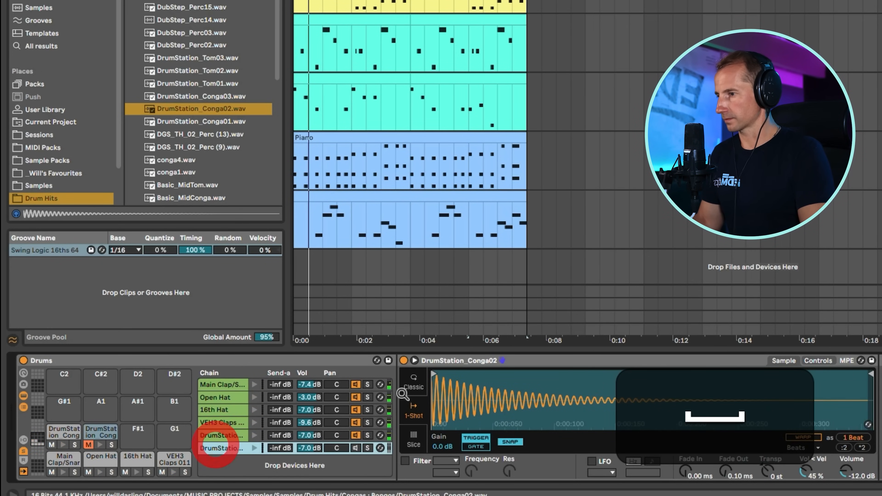
click(354, 439)
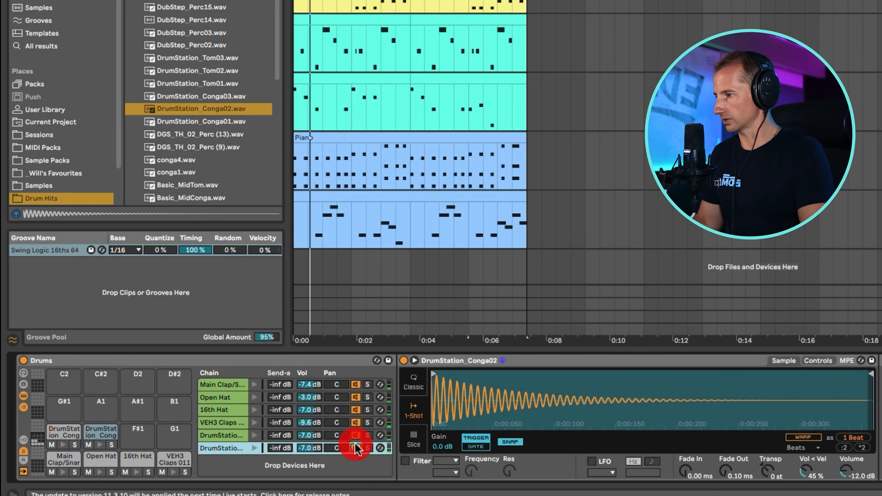
click(413, 382)
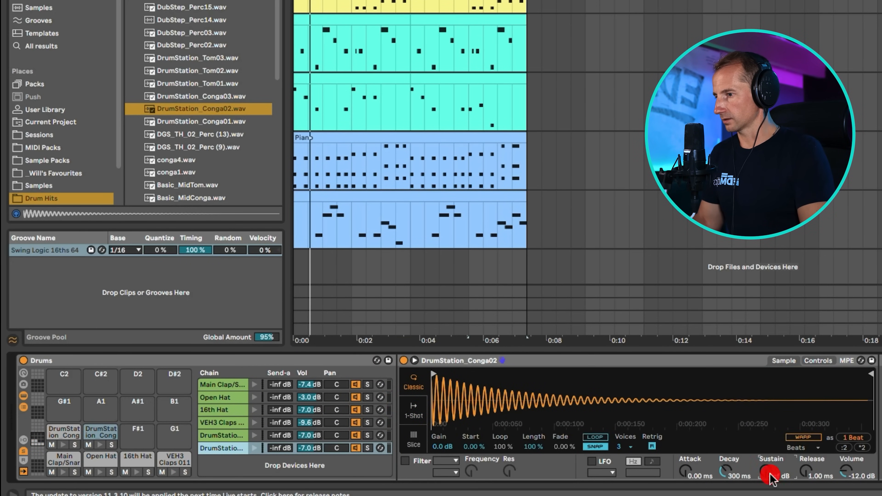
key(space)
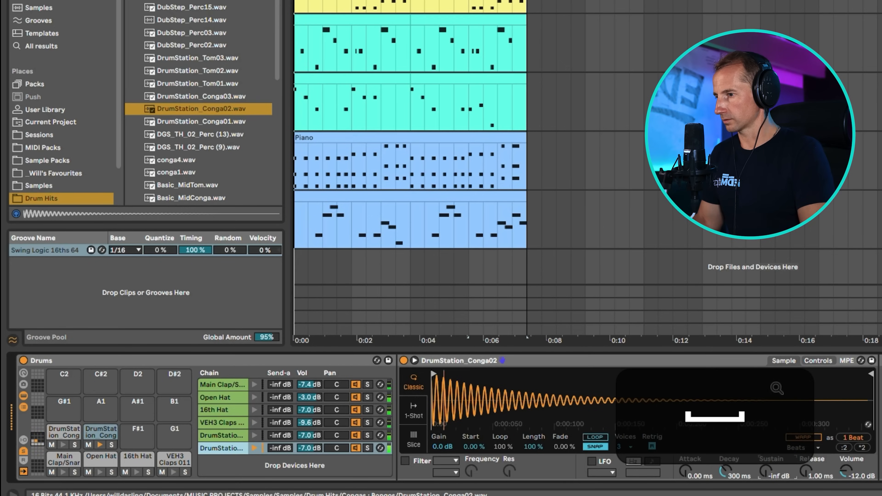
Transpose the DrumStation_Conga02 sample to +14 st in its sampler controls and audition it with the bass
click(818, 360)
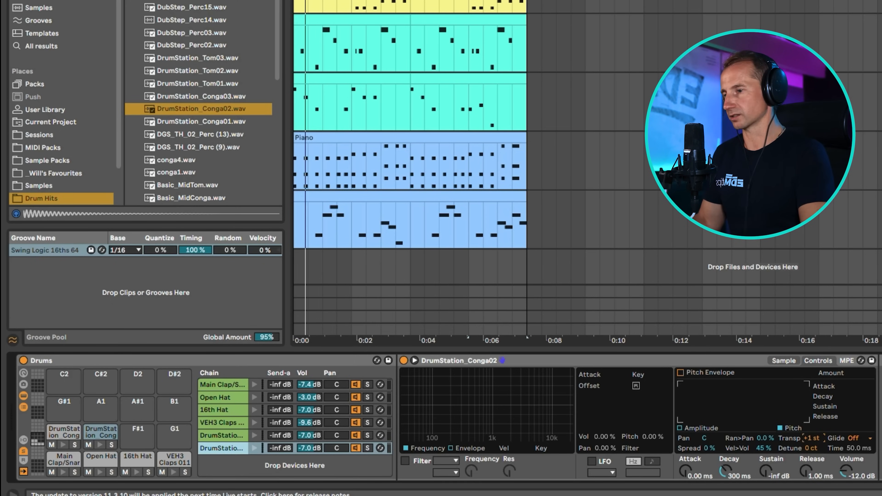
key(space)
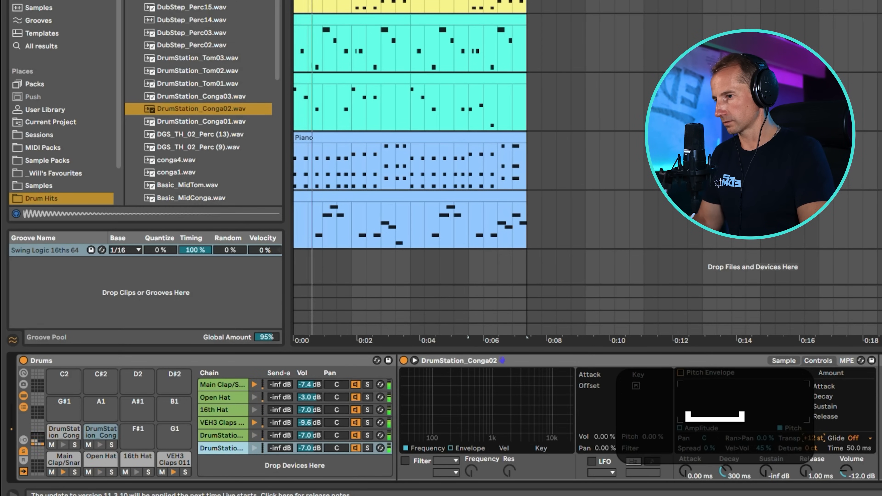
key(Return)
key(space)
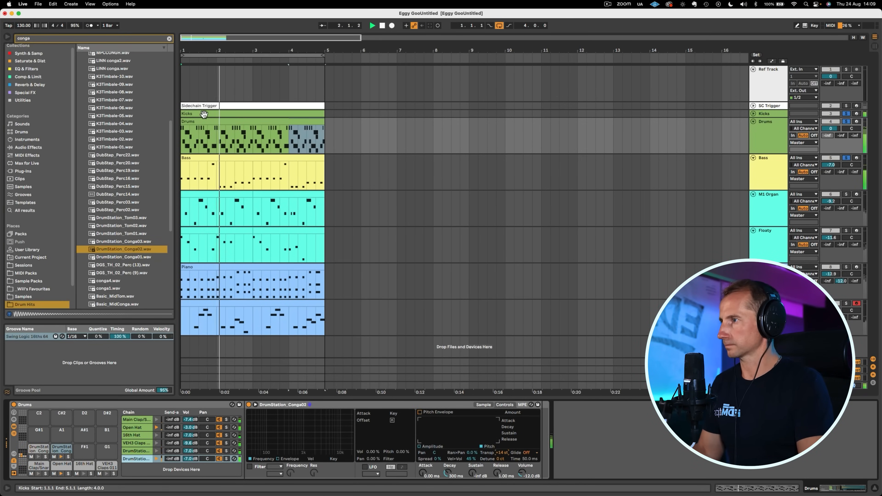
Lower the DrumStation_Conga01 chain to -9.6 dB and the DrumStation_Conga02 chain to -11.0 dB, then save the set
click(206, 121)
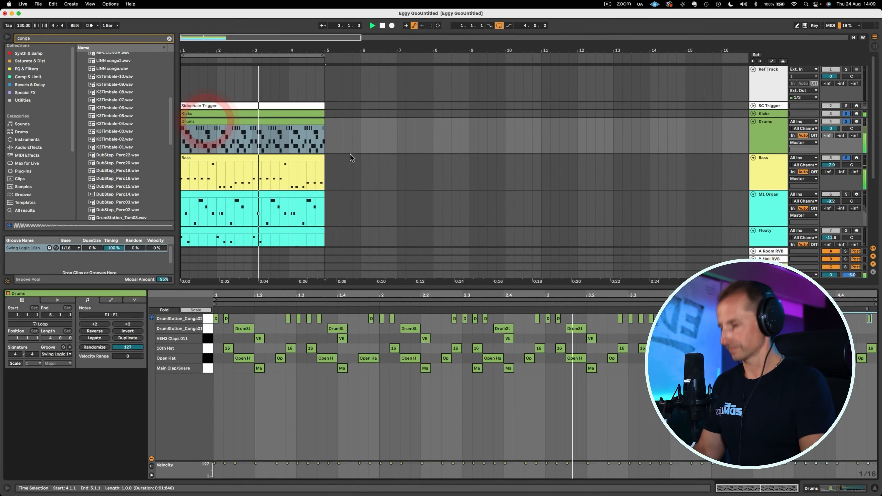
key(shift+Tab)
click(137, 451)
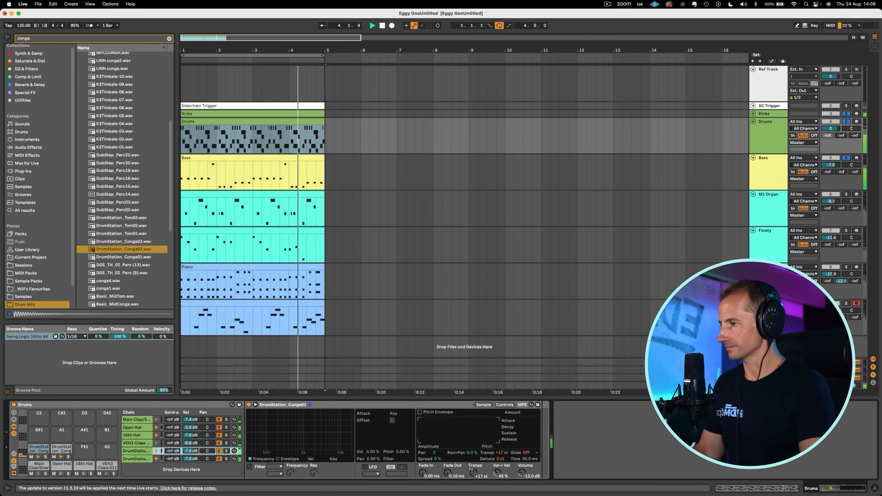
mouse_move(189, 459)
mouse_down()
mouse_move(189, 467)
mouse_move(189, 453)
mouse_up()
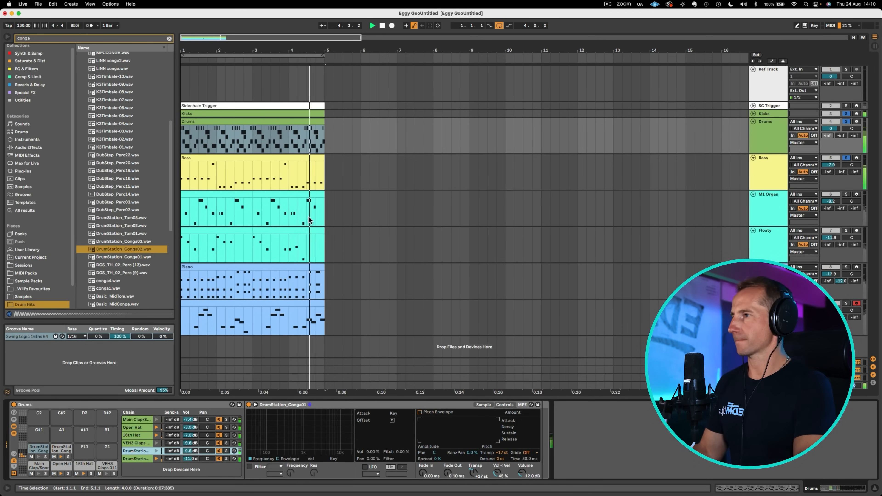
key(super+s)
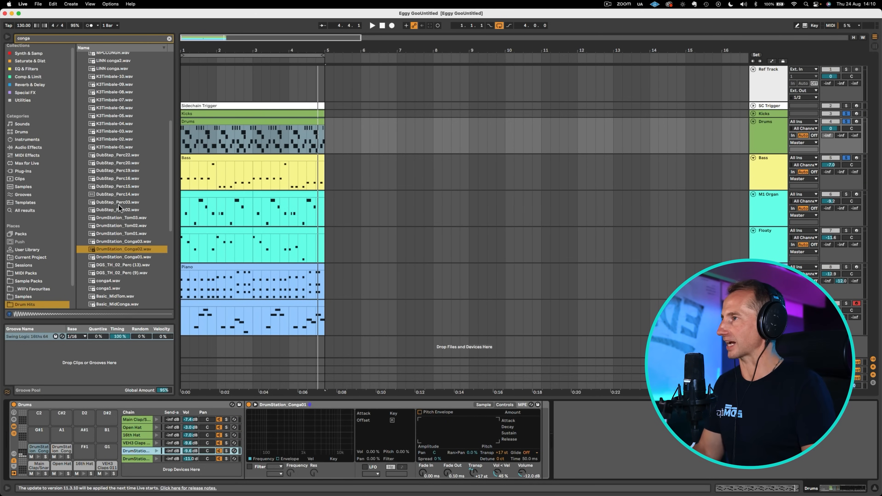
Clear the conga search and open the Cymbals (Ride) folder within Drum Hits in the browser
scroll(119, 207, up, 10)
key(Left)
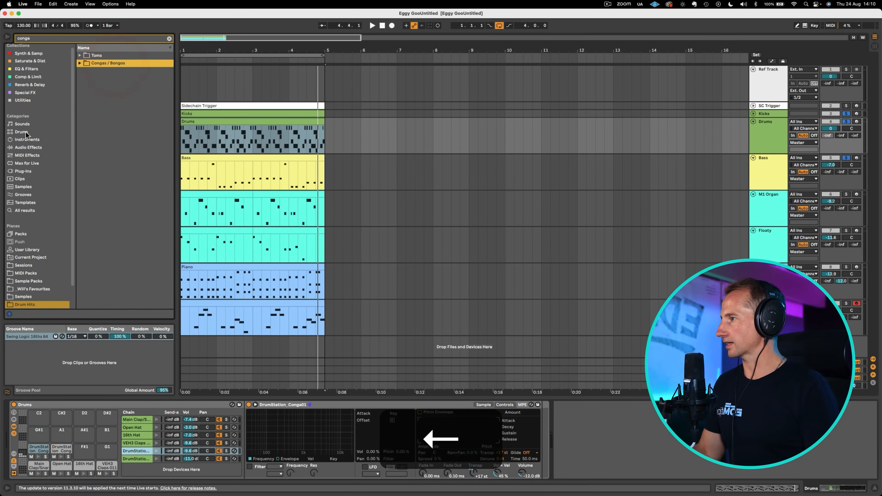
click(169, 39)
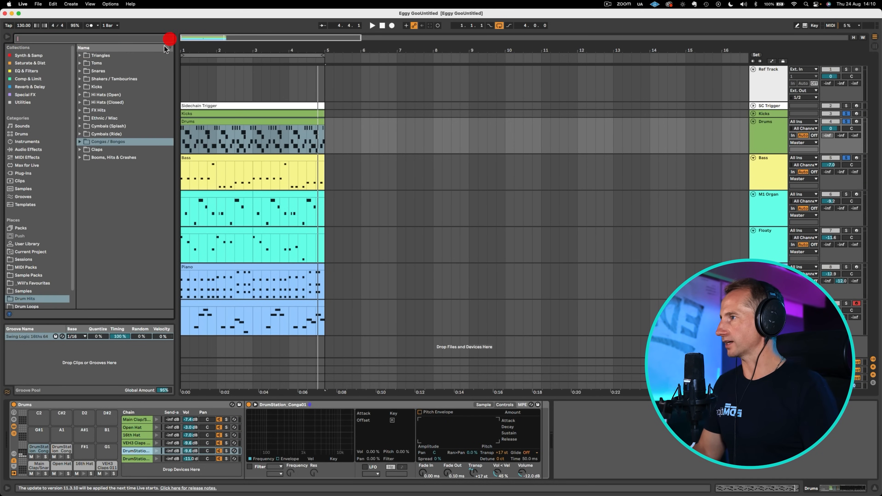
click(103, 110)
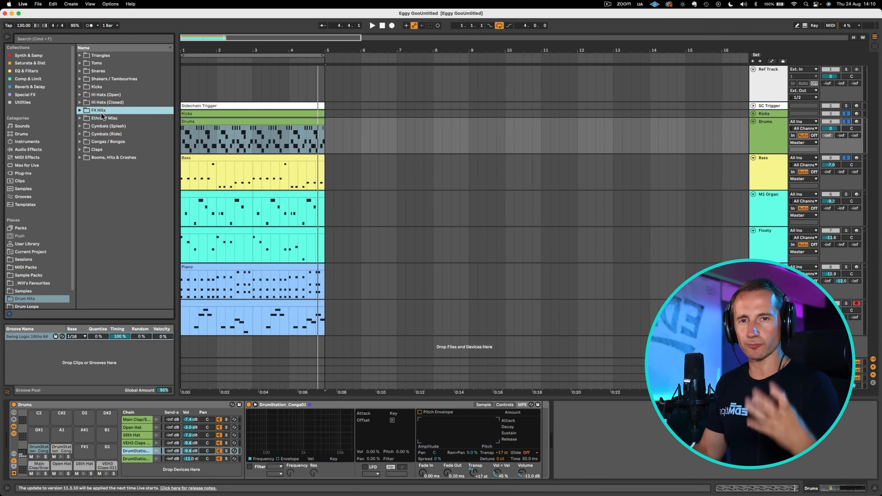
click(102, 70)
key(Down)
key(Down)
key(Down)
key(Down)
key(Down)
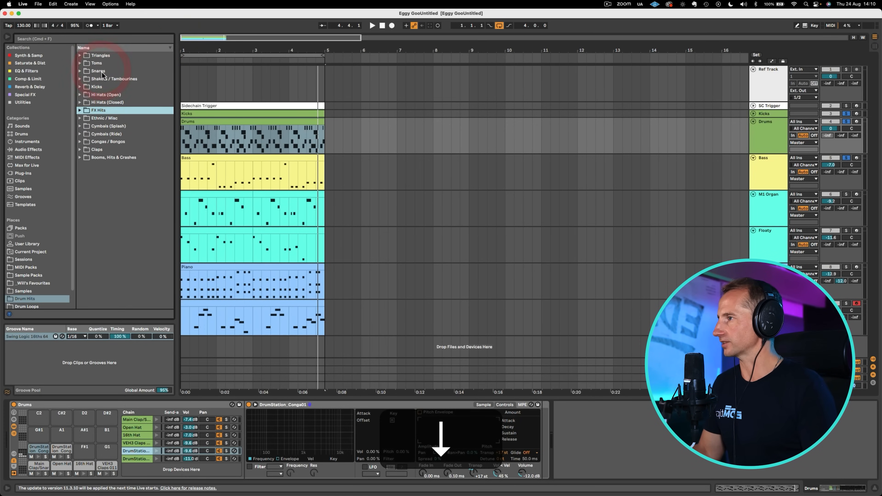
click(114, 134)
key(Right)
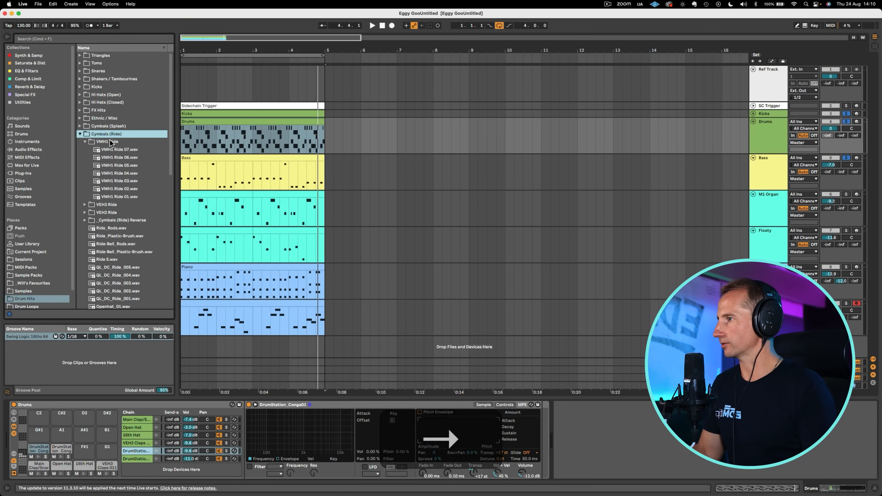
Audition the VMH1 Ride samples, load VMH1 Ride 06 onto the drum rack's F#1 pad and set its sampler to Classic mode
click(112, 142)
click(119, 196)
key(Up)
key(Up)
key(Up)
key(Up)
key(Up)
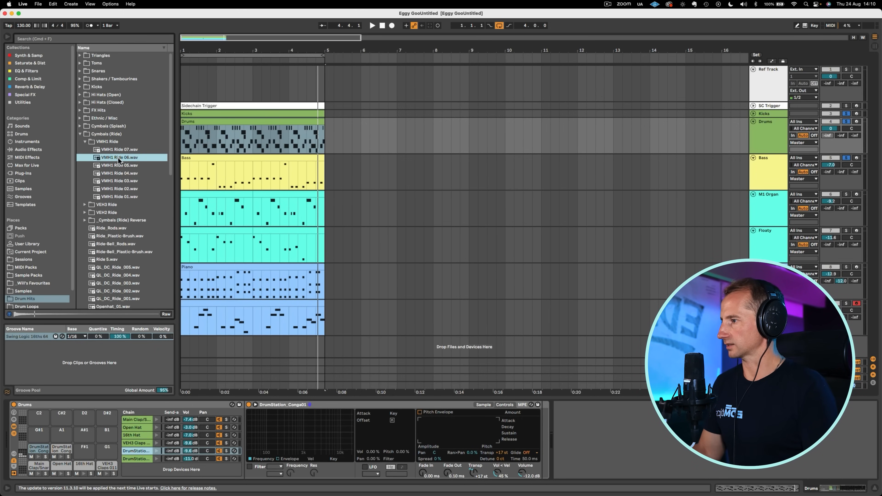
drag(117, 162, 84, 451)
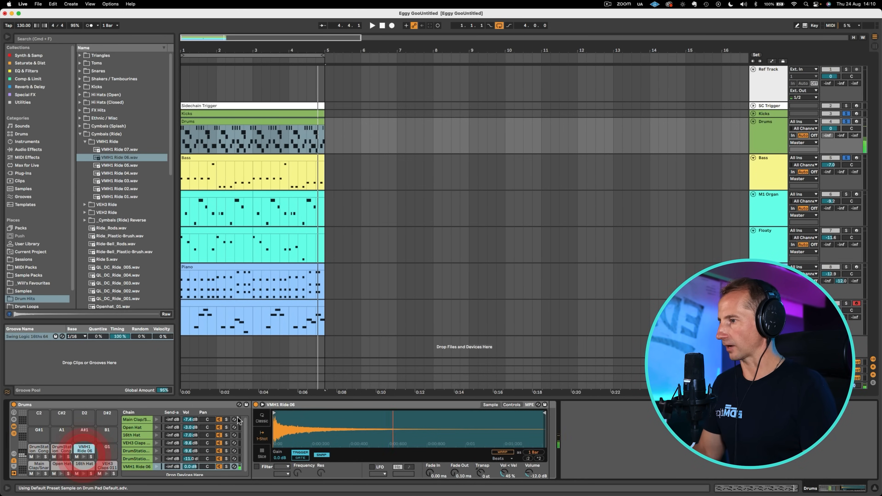
click(262, 419)
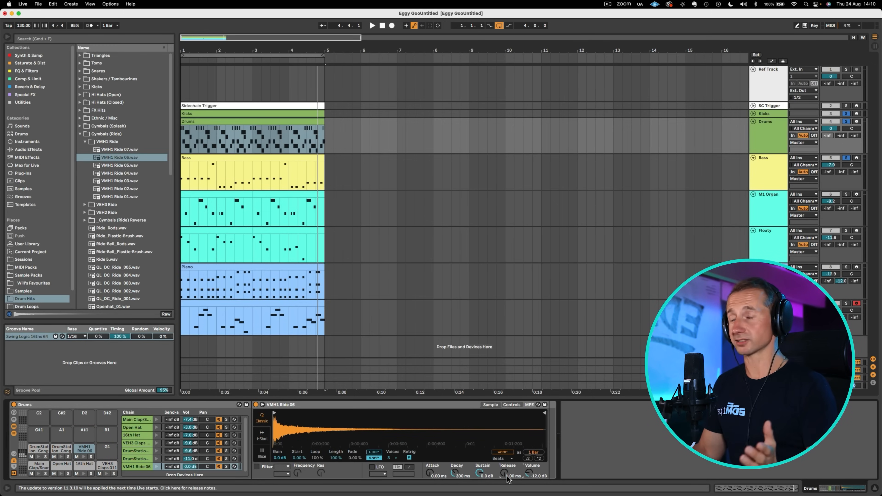
Add an eighth-note VMH1 Ride 06 note at 1.1.1 in the Drums clip and duplicate it repeatedly up to 2.2.1
double_click(189, 123)
double_click(216, 319)
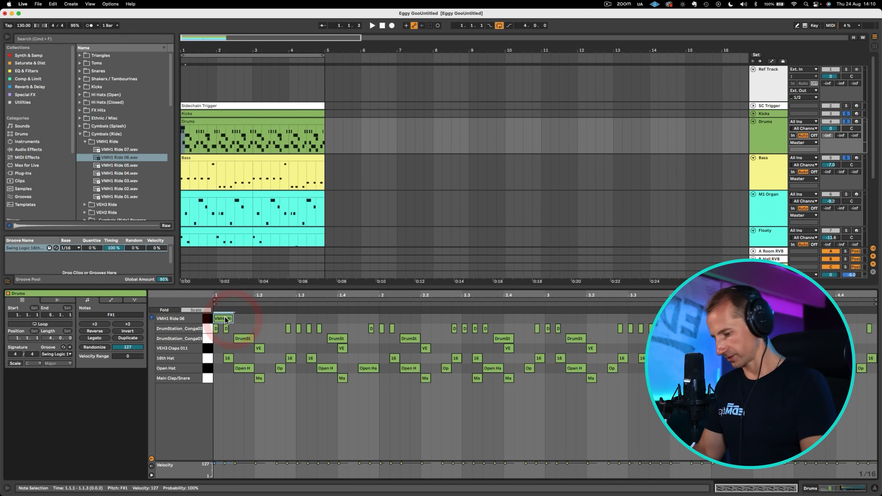
key(super+d)
key(super+d)
key(super+d)
key(super+d)
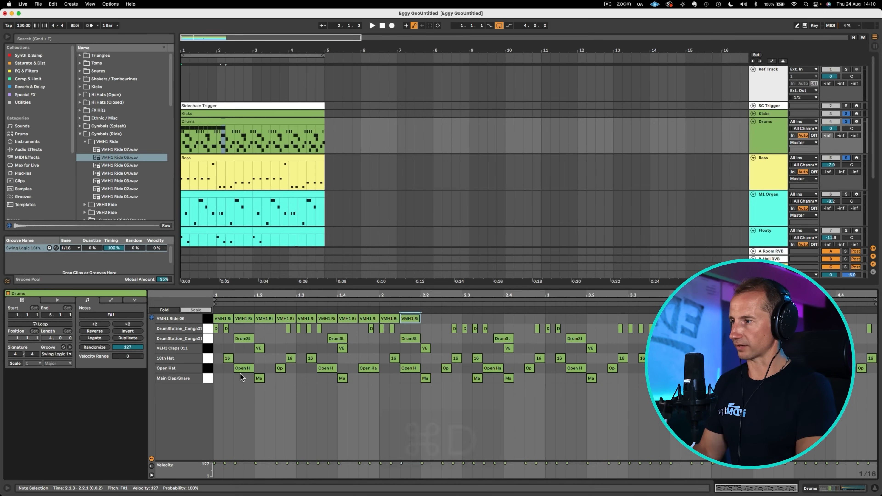
key(super+d)
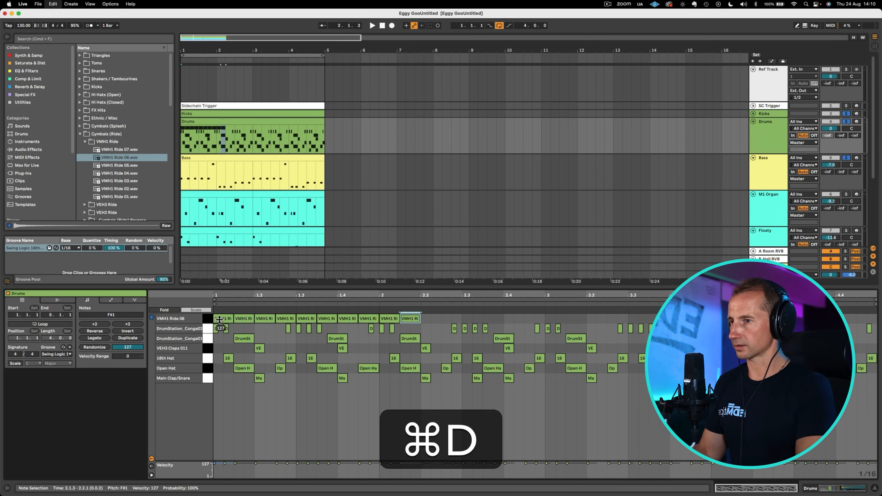
Continue duplicating the eighth-note VMH1 Ride 06 notes from 2.2.1 to the end of the Drums clip at 5.1.1
key(super+d)
key(super+d)
key(super+d)
key(super+d)
key(super+d)
key(super+d)
key(super+d)
key(super+d)
key(super+d)
key(super+d)
key(super+d)
key(super+d)
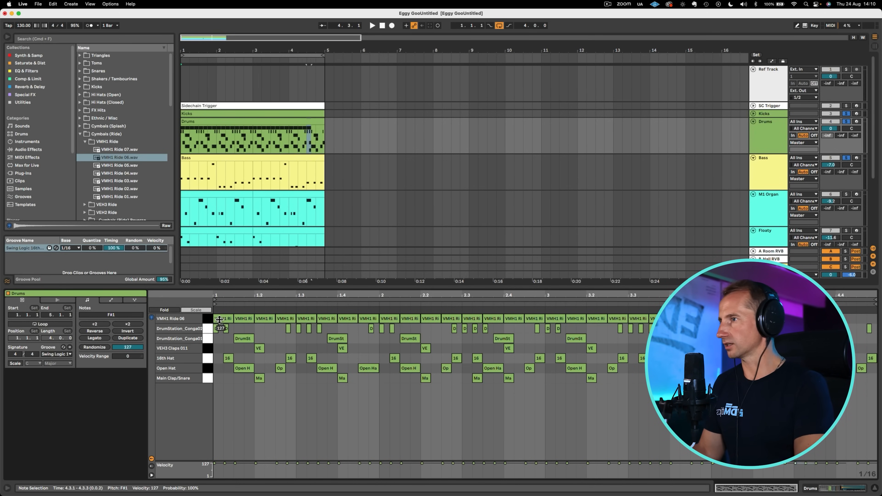
key(super+d)
Lower the VMH1 Ride 06 chain to -20.5 dB during playback and compare the loop with the ride muted and unmuted
key(shift+super+Tab)
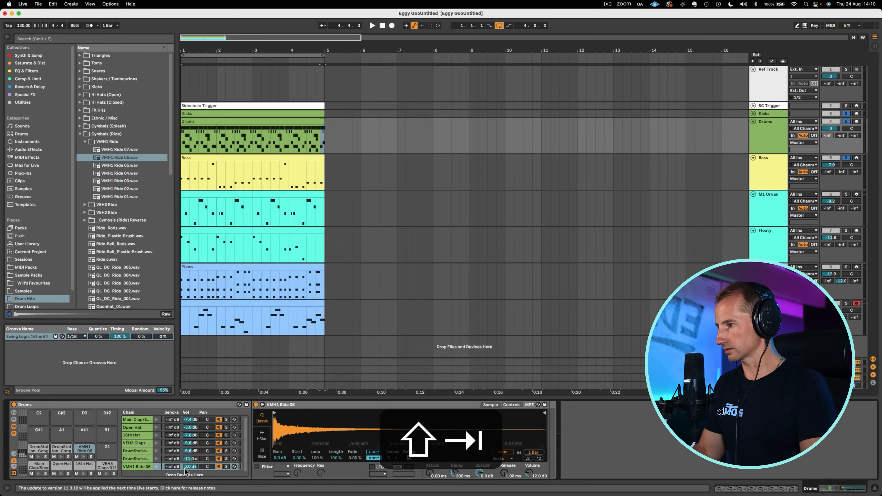
key(space)
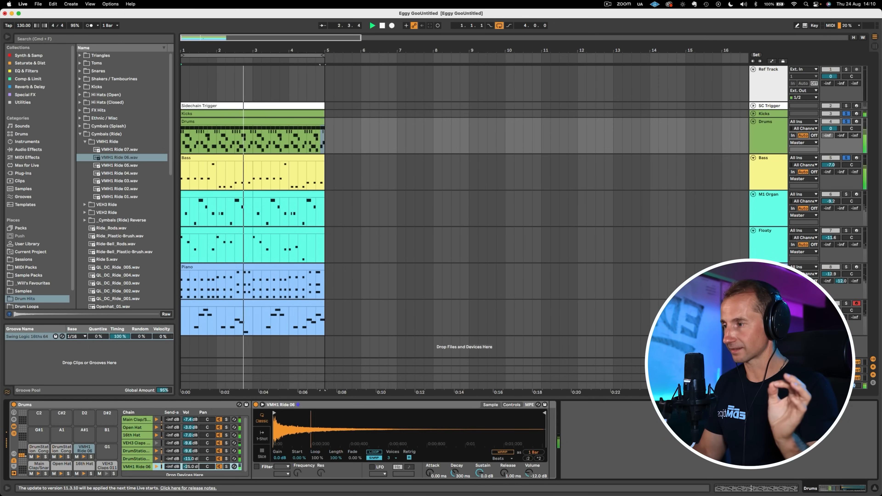
click(218, 466)
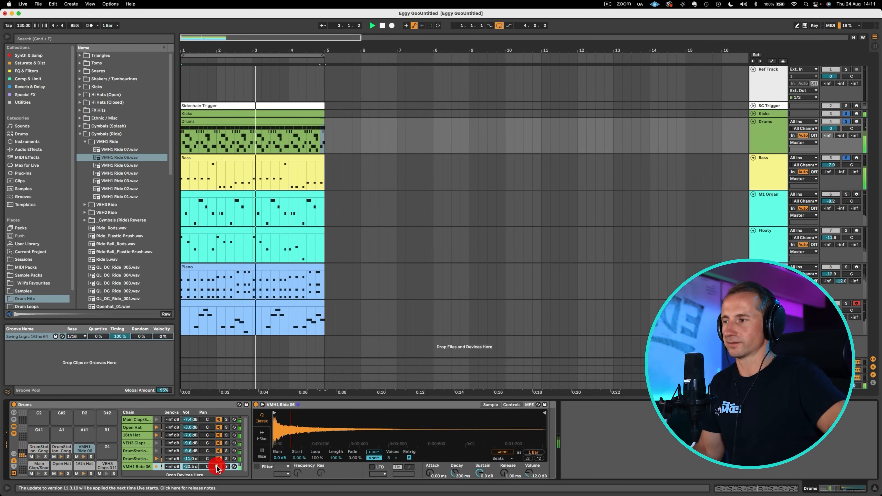
click(218, 466)
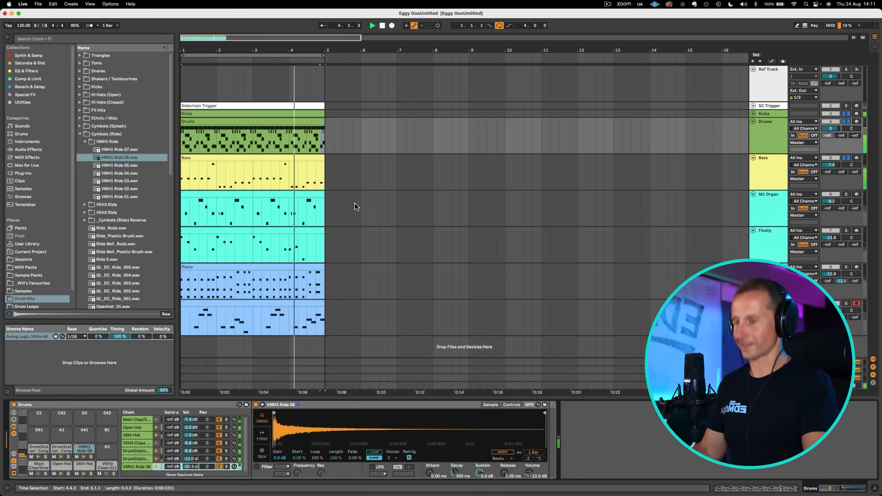
key(space)
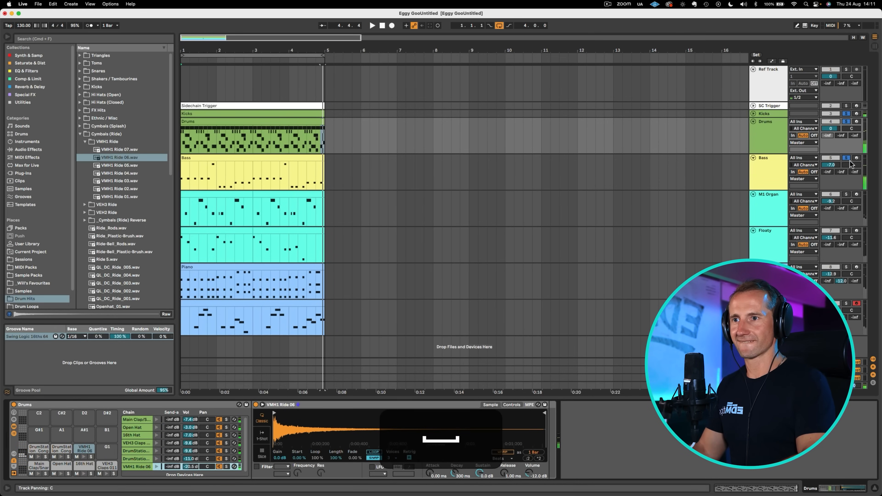
Unsolo the Kicks, Drums and Bass tracks to play the full mix, and save the set
click(846, 158)
key(space)
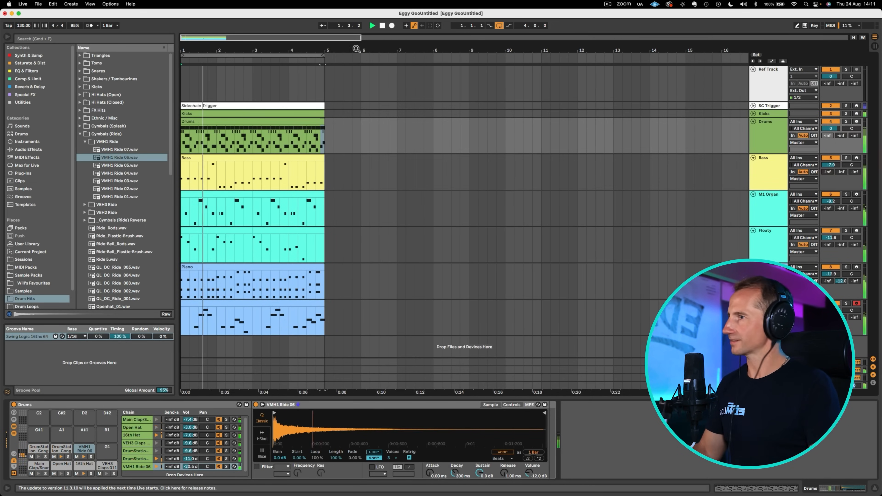
drag(357, 49, 231, 49)
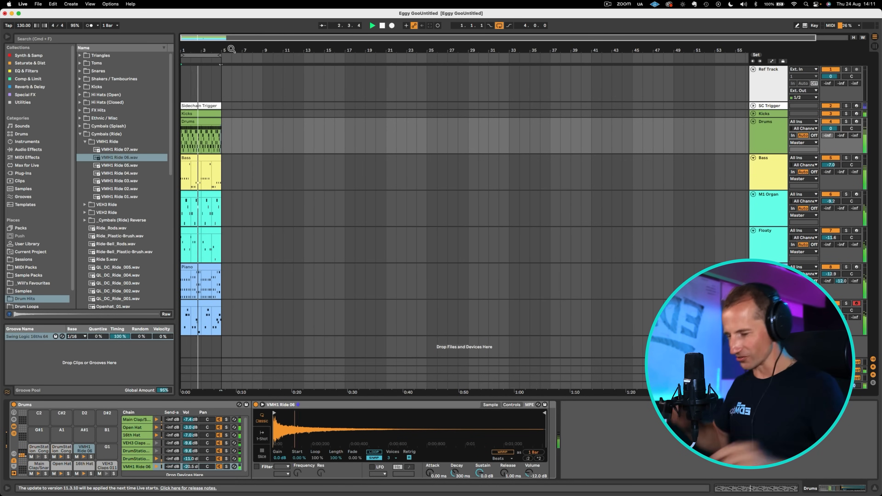
key(super+s)
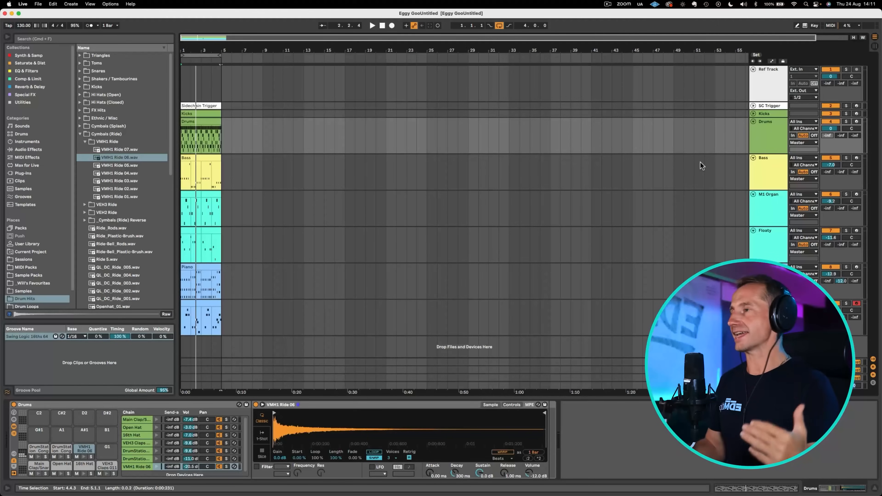
key(super+s)
Collapse the Cymbals (Ride) folder and open the VMH1 FX Sounds samples within FX Hits in the browser
click(769, 141)
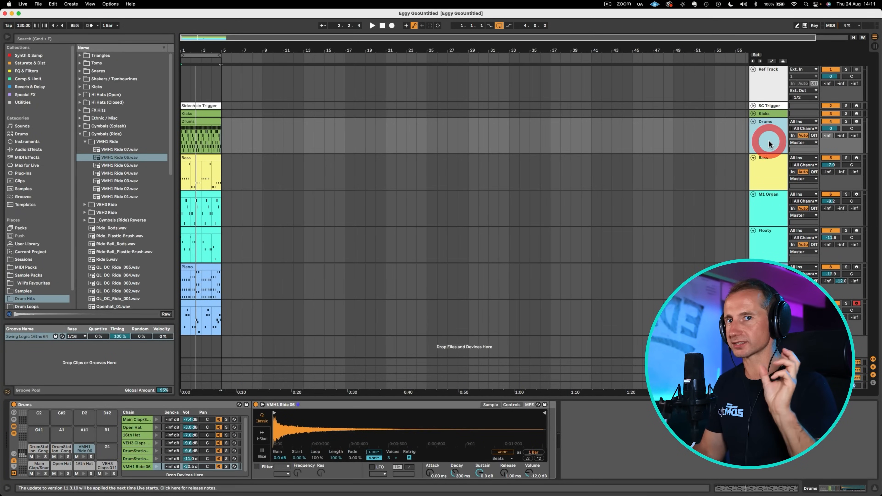
click(103, 133)
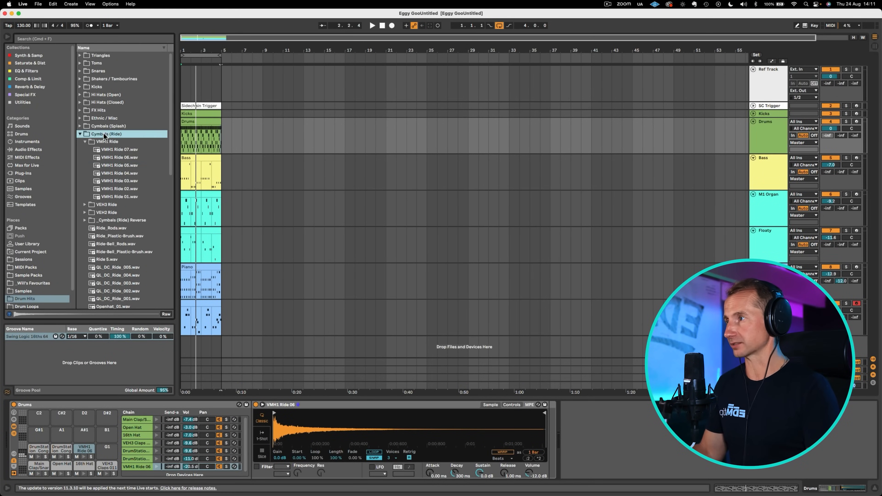
key(Left)
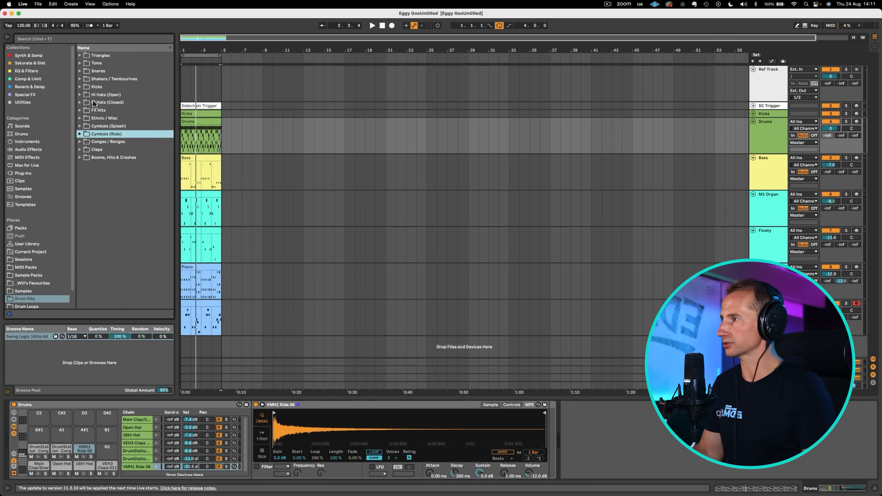
click(99, 111)
key(Right)
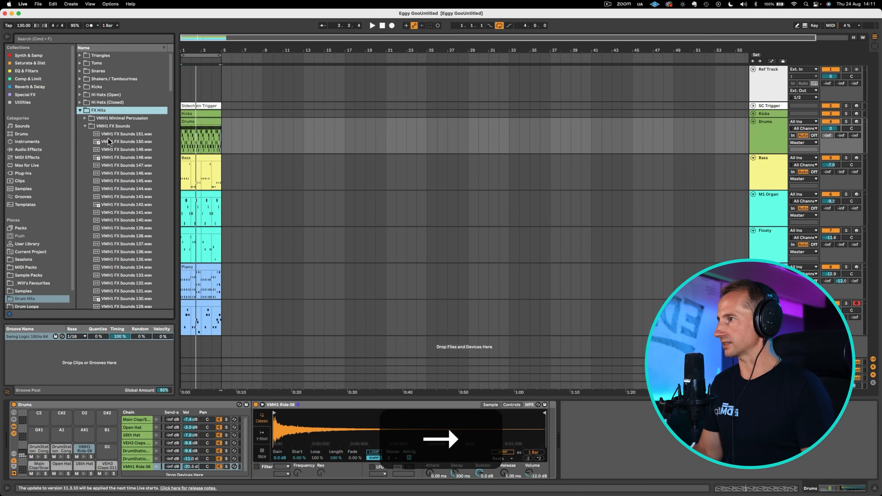
click(115, 126)
Audition VMH1 FX Sounds samples between numbers 150 and 137
click(161, 172)
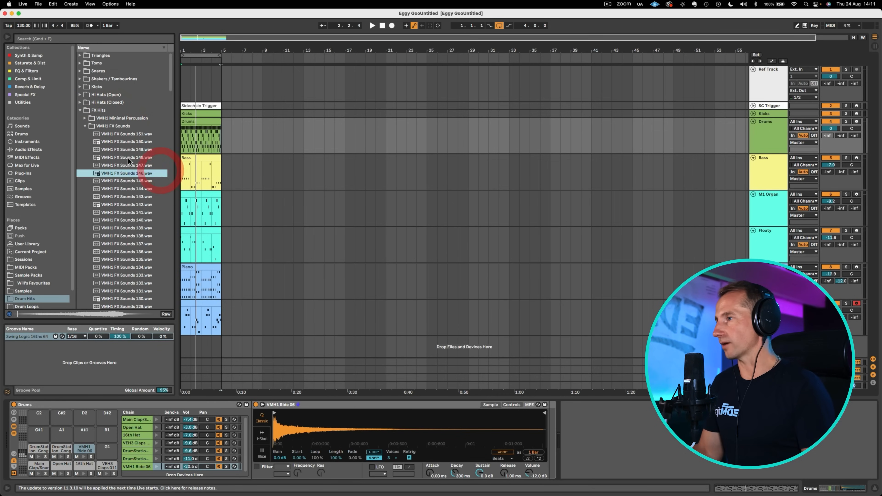
key(Up)
key(Up)
key(Up)
key(Up)
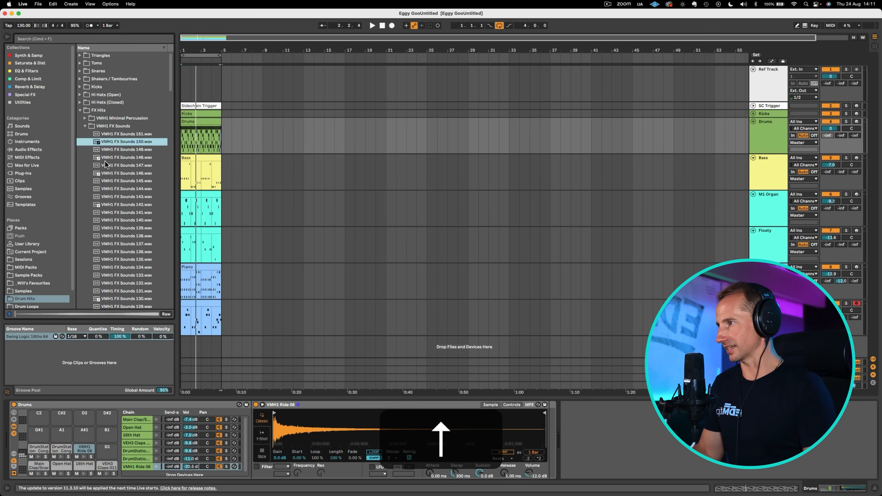
click(107, 158)
click(110, 205)
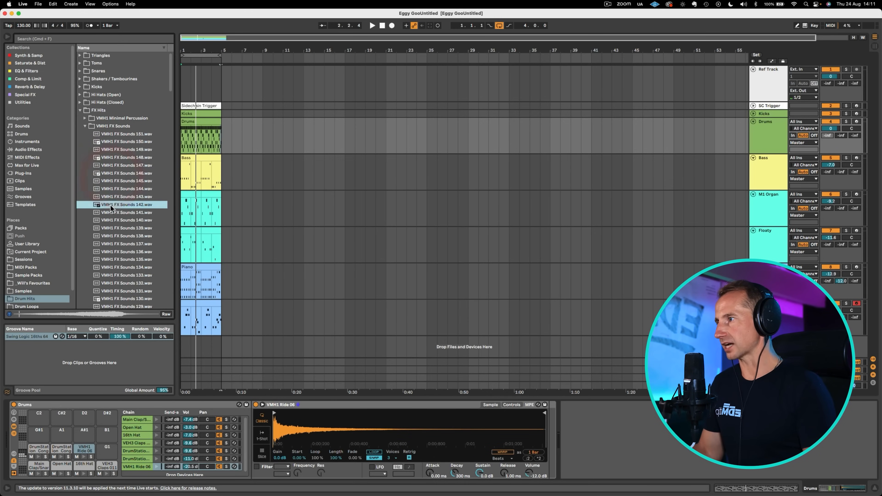
scroll(105, 208, down, 3)
click(104, 219)
scroll(130, 216, down, 1)
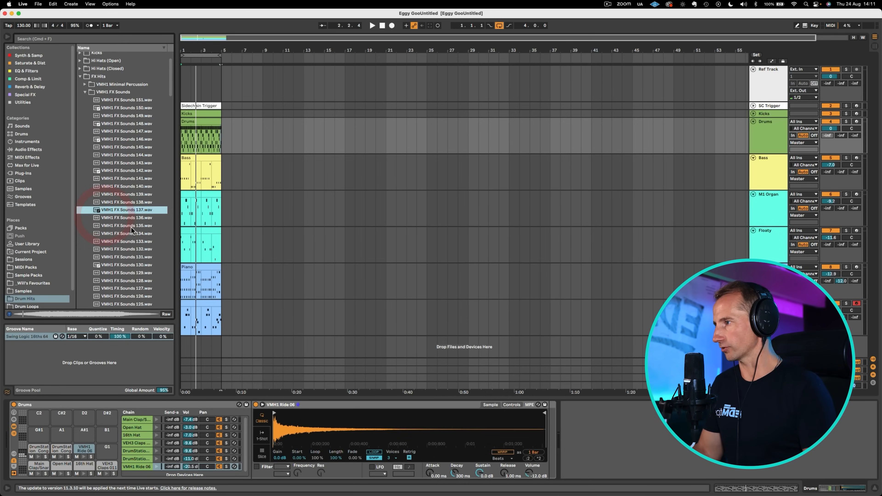
Audition lower-numbered VMH1 FX Sounds samples, load VMH1 FX Sounds 128 onto the drum rack's G1 pad and set its sampler to Classic mode
click(124, 242)
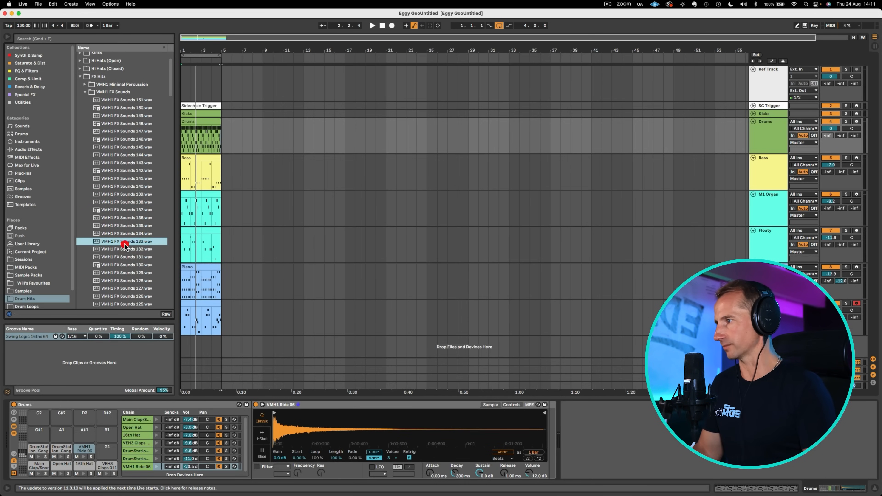
click(120, 225)
click(118, 280)
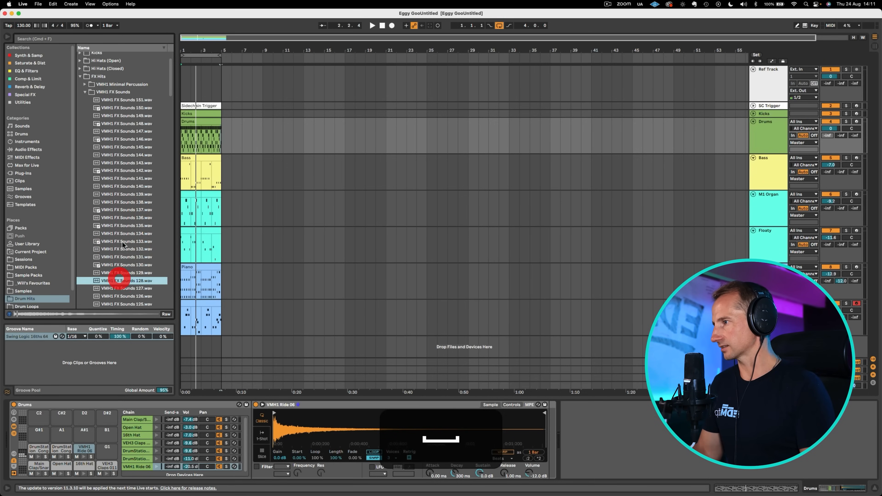
click(122, 287)
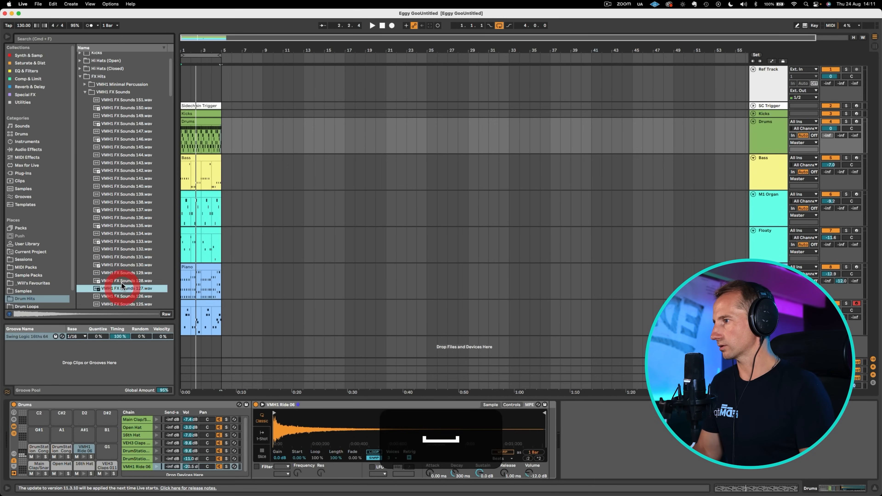
drag(122, 284, 105, 451)
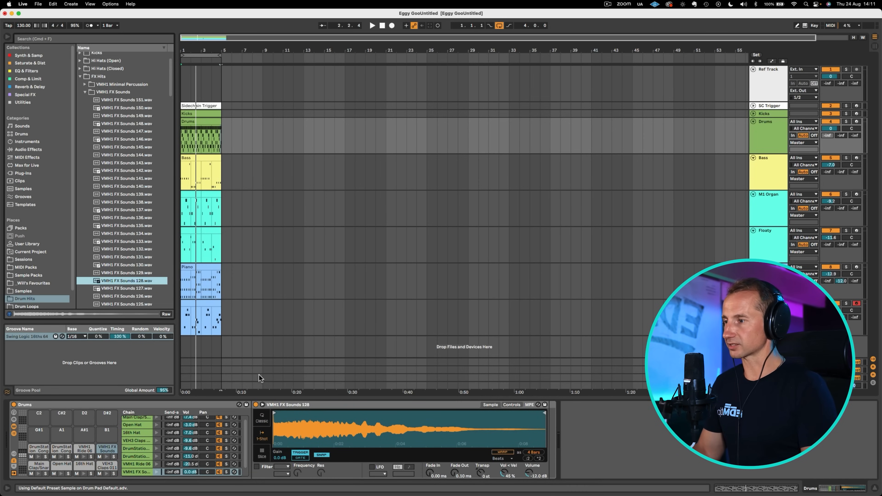
click(262, 420)
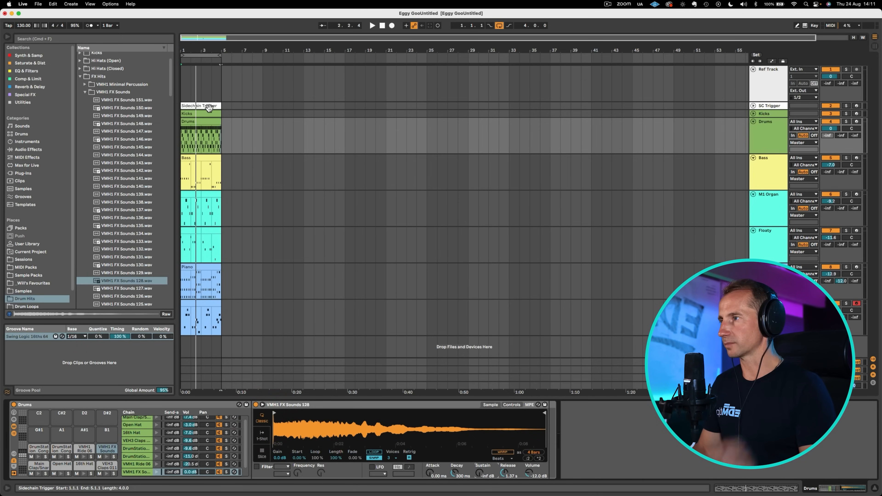
Open the Drums clip and add sixteenth-note VMH1 FX Sounds 128 hits at 1.3.3, 1.3.4 and 1.4.1
double_click(200, 122)
key(space)
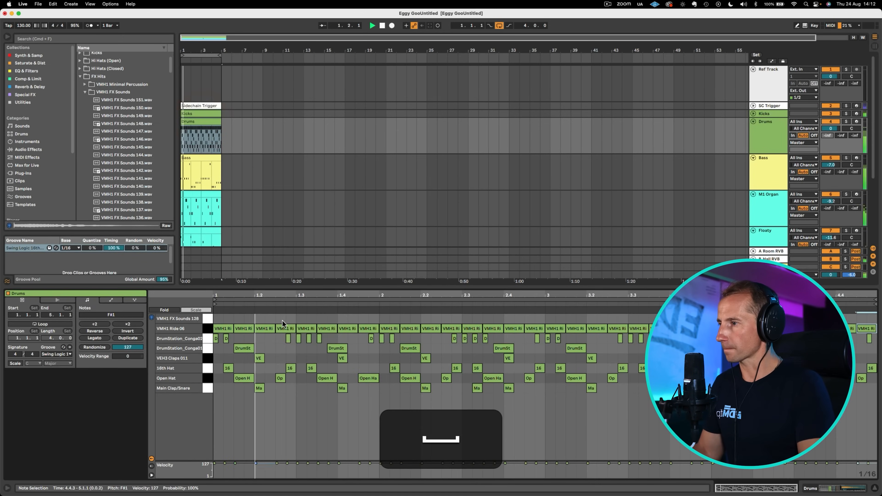
double_click(322, 319)
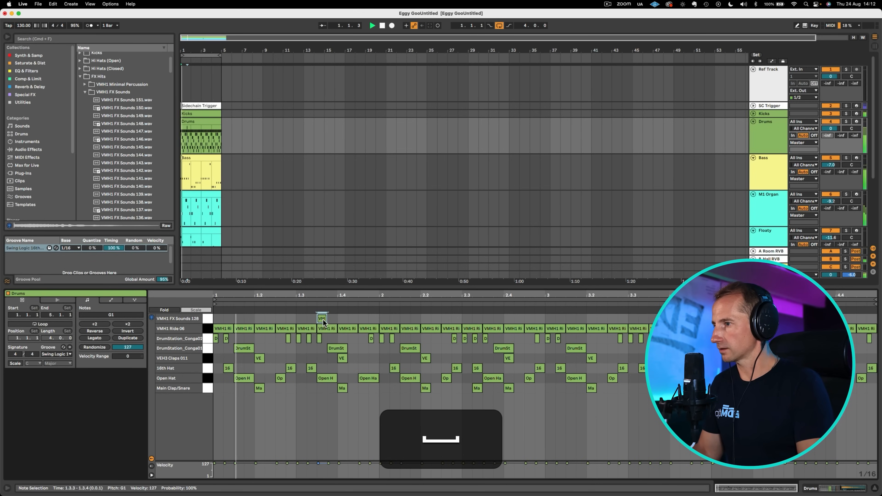
double_click(332, 318)
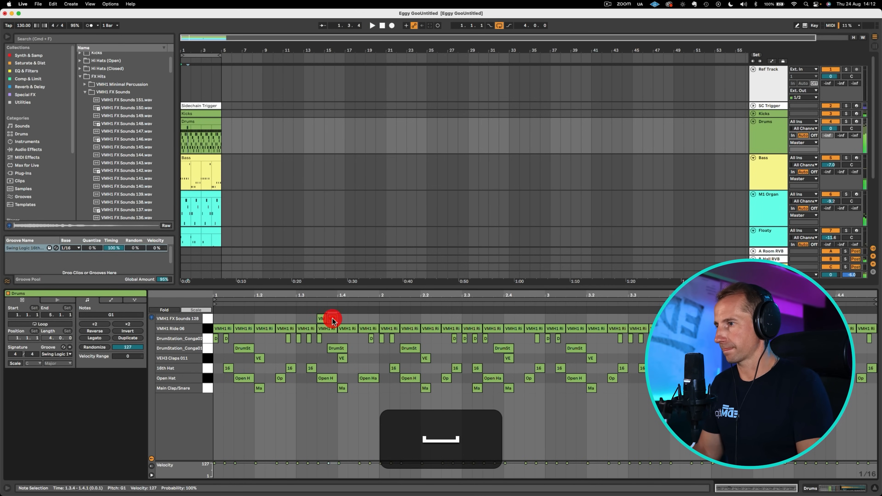
double_click(343, 318)
Play the loop and add two more VMH1 FX Sounds 128 notes at 2.4.1 and 2.4.2
key(space)
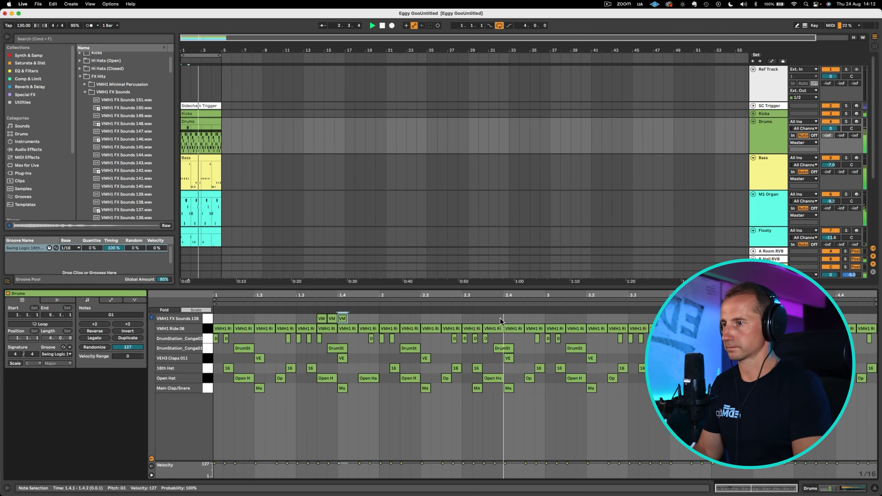
key(space)
double_click(508, 318)
double_click(519, 318)
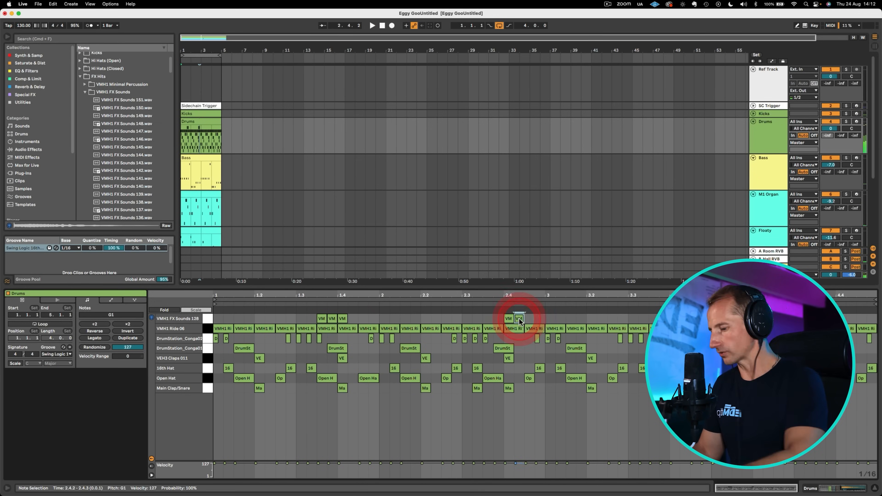
Solo the Drums track and move the VMH1 FX Sounds 128 sample's start marker to the onset of the loud section
key(shift+Tab)
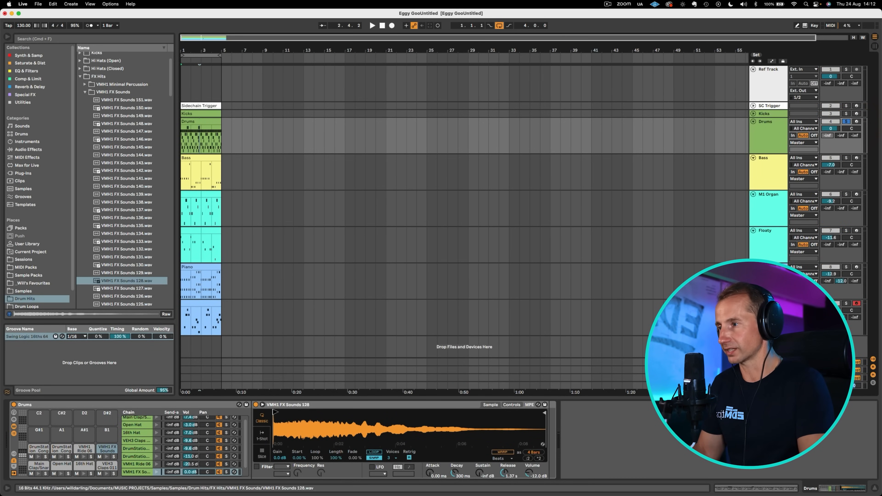
key(space)
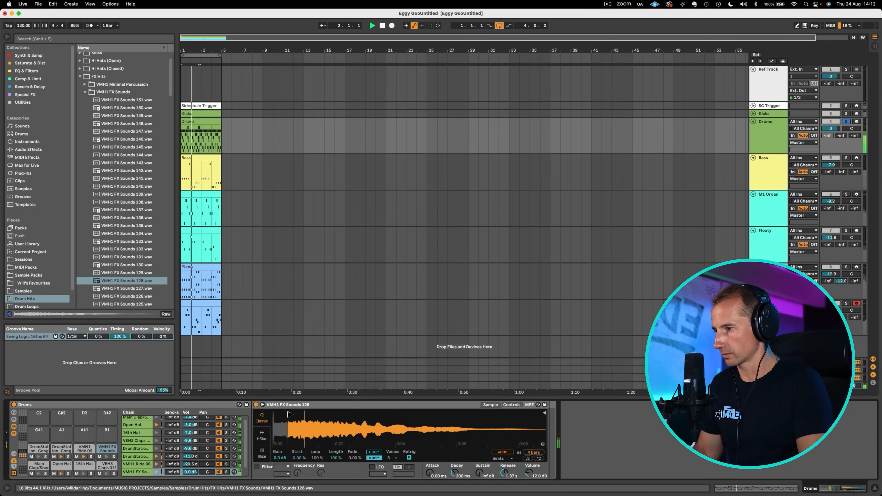
key(space)
click(288, 414)
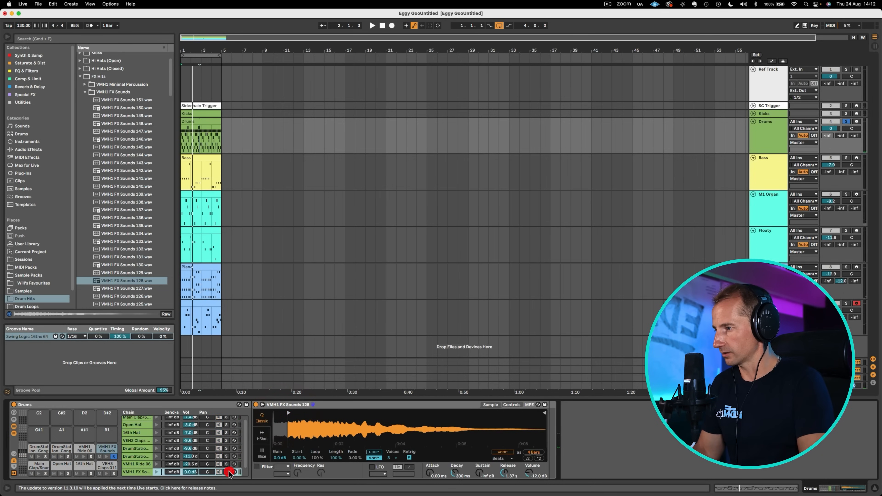
Solo the VMH1 FX Sounds 128 chain and fine-tune its sample start while playing the hits in isolation
click(227, 471)
key(space)
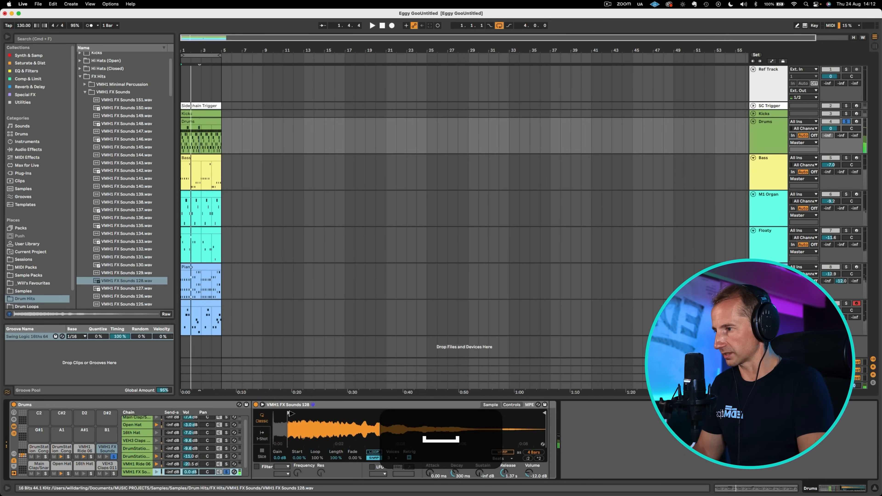
key(space)
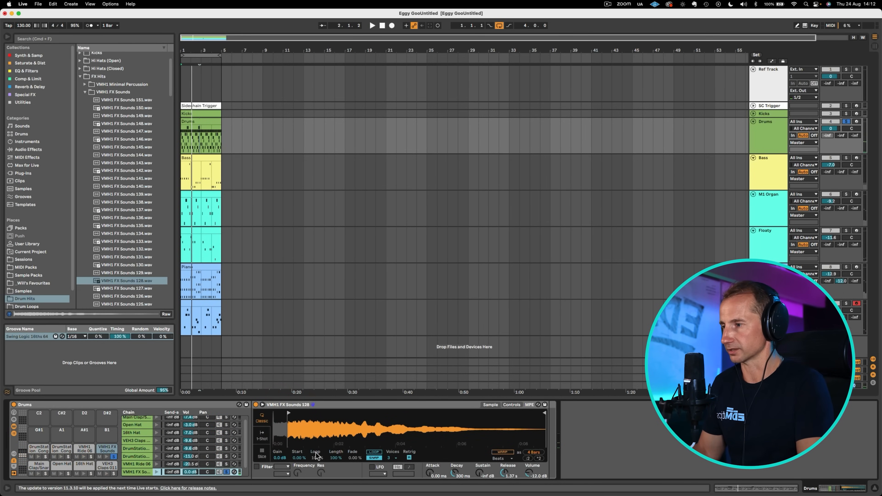
key(space)
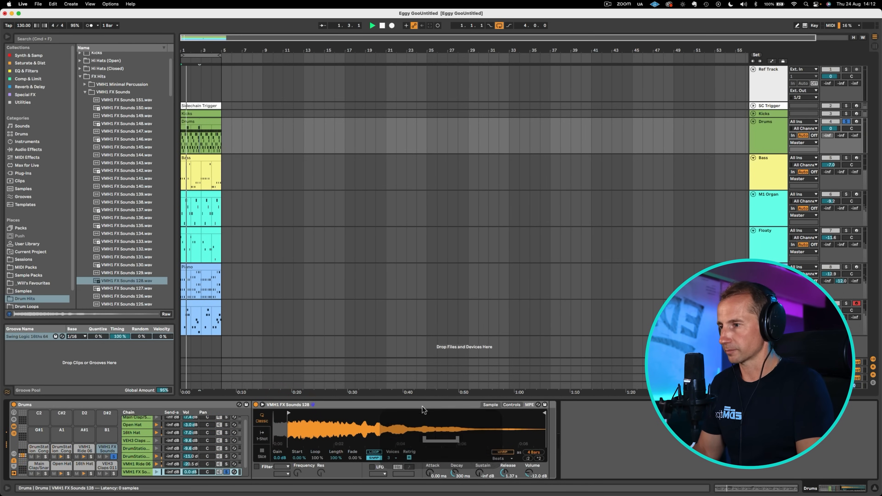
key(space)
Enable the pitch envelope on the VMH1 FX Sounds 128 sampler with an amount of +12 st and play the result
click(512, 404)
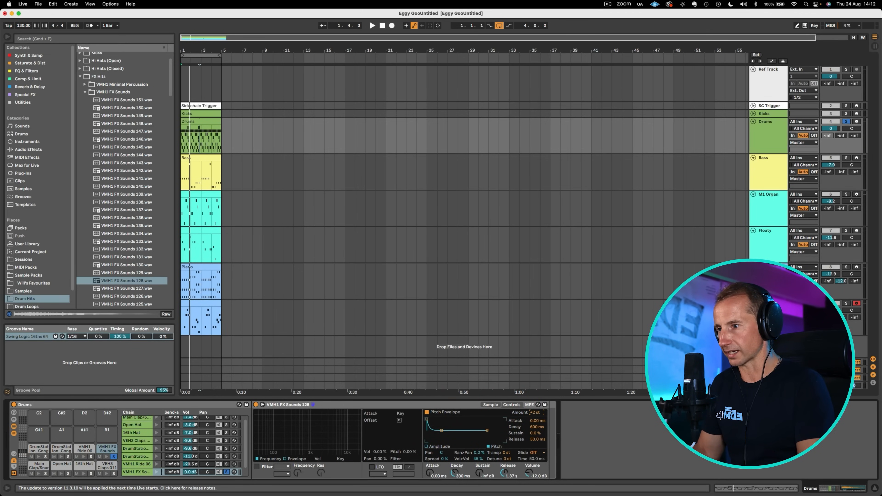
key(space)
key(space)
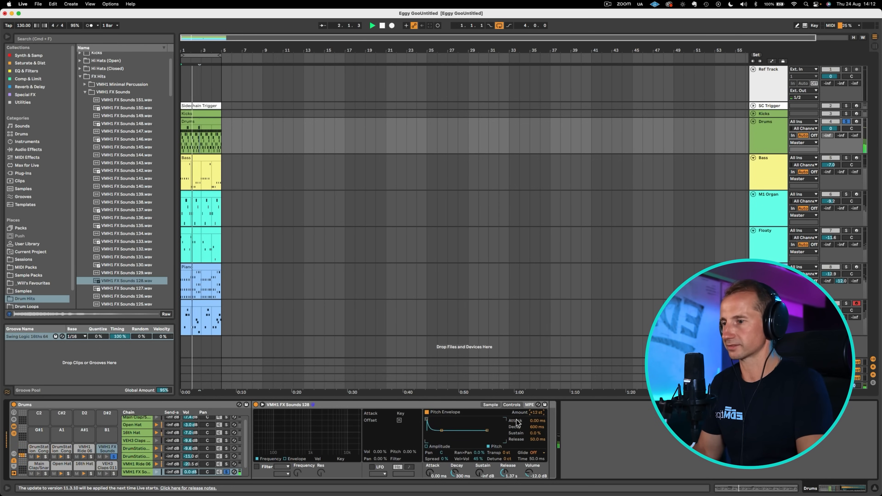
Set the VMH1 FX Sounds 128 sampler's transpose to -12 st and play the result
click(505, 454)
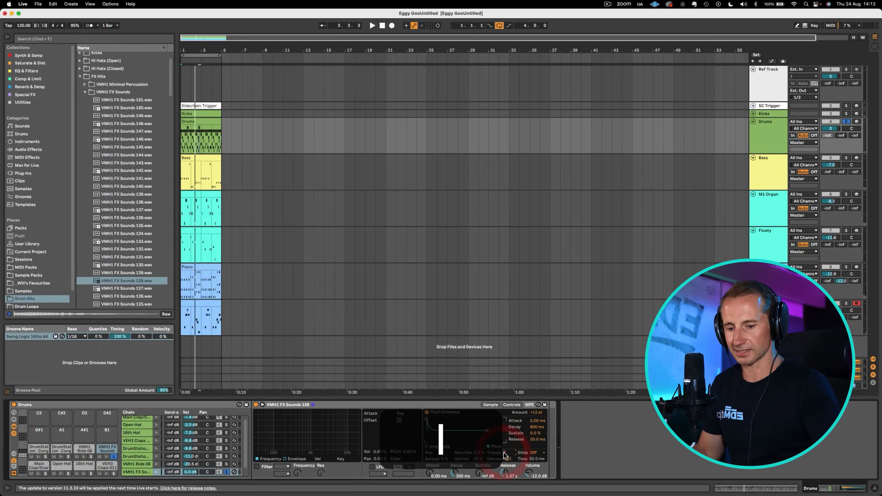
key(space)
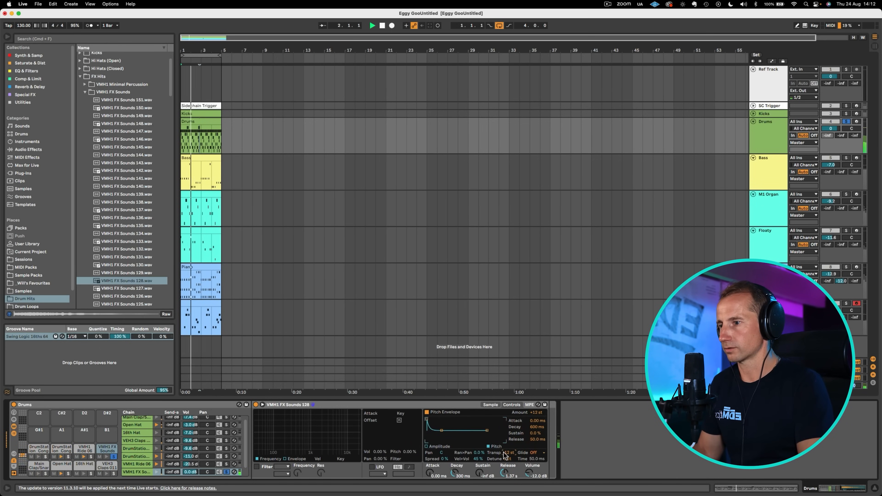
key(space)
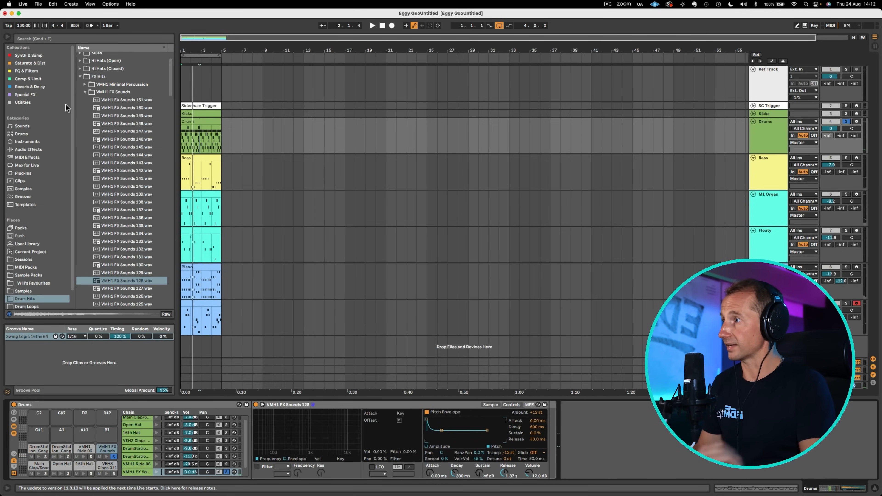
Add an Echo effect from the Reverb & Delay collection after the VMH1 FX Sounds 128 sampler
click(25, 78)
key(Up)
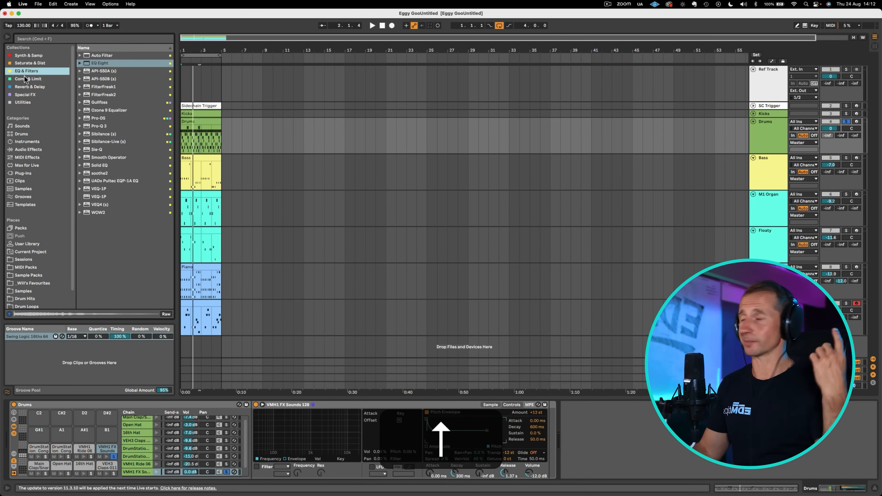
key(Up)
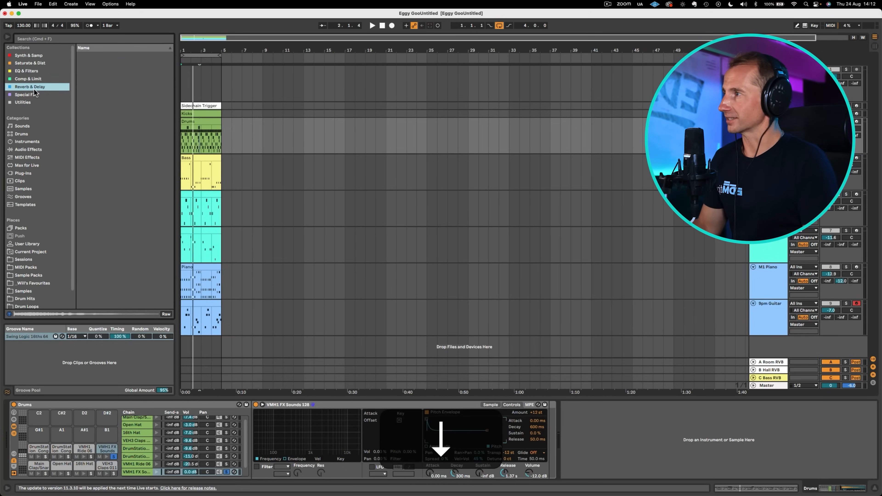
key(Up)
key(Up)
click(28, 78)
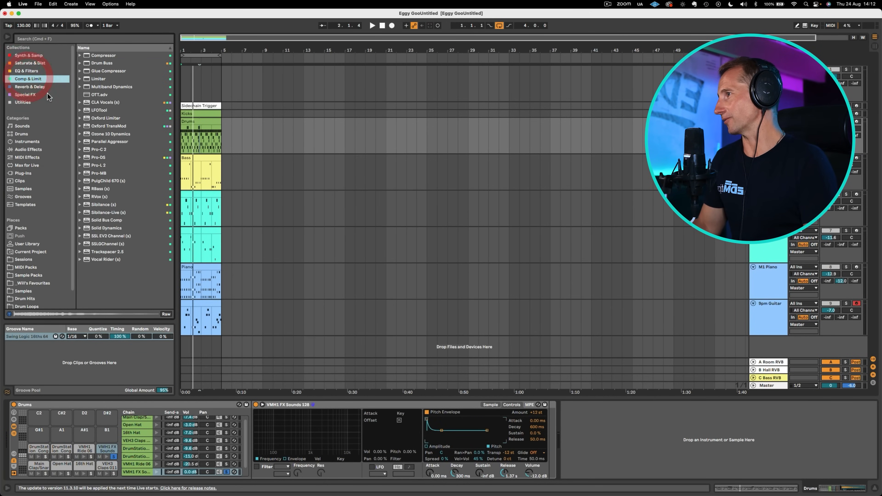
click(45, 63)
click(37, 72)
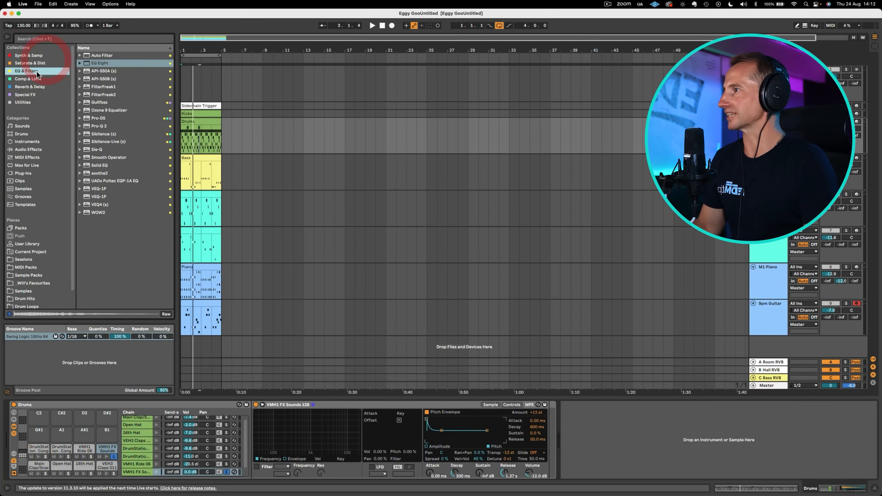
click(35, 86)
click(93, 64)
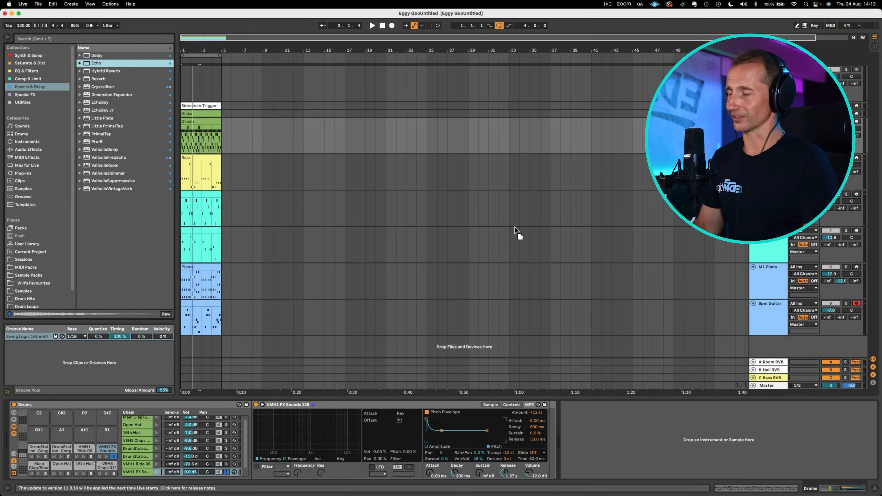
drag(538, 378, 544, 424)
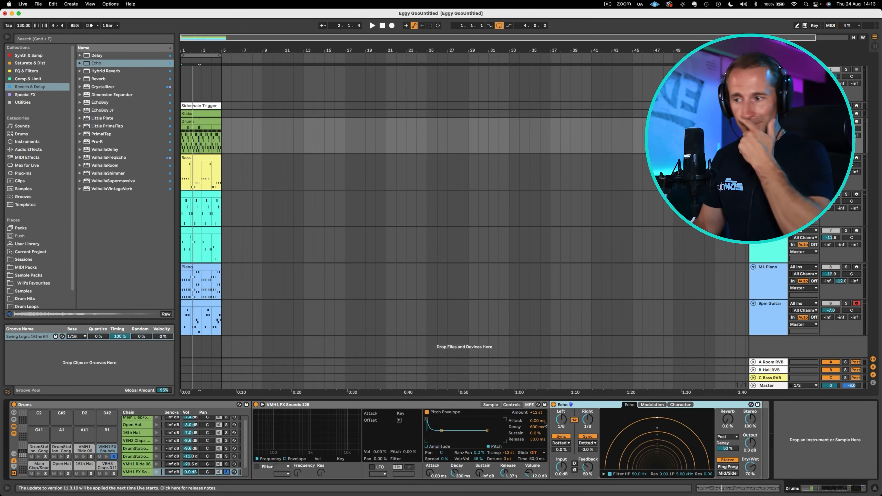
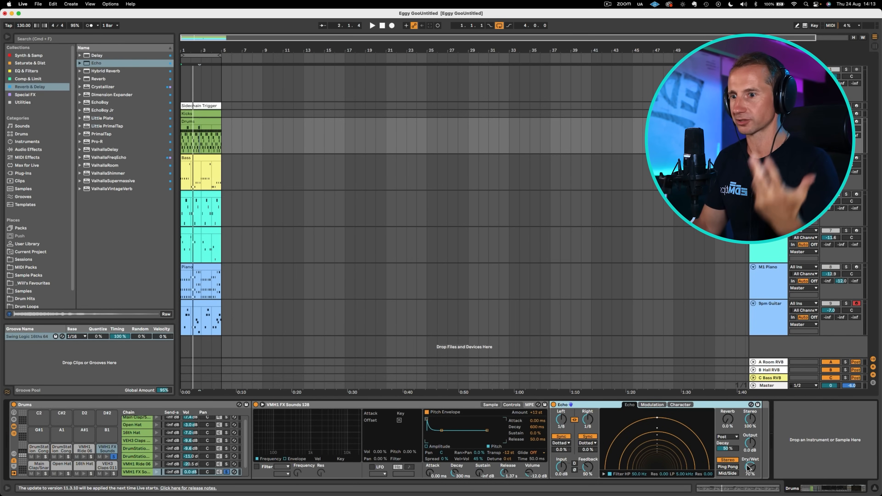
Switch the Echo's synced delay times from dotted to Notes and play the soloed hits
click(587, 443)
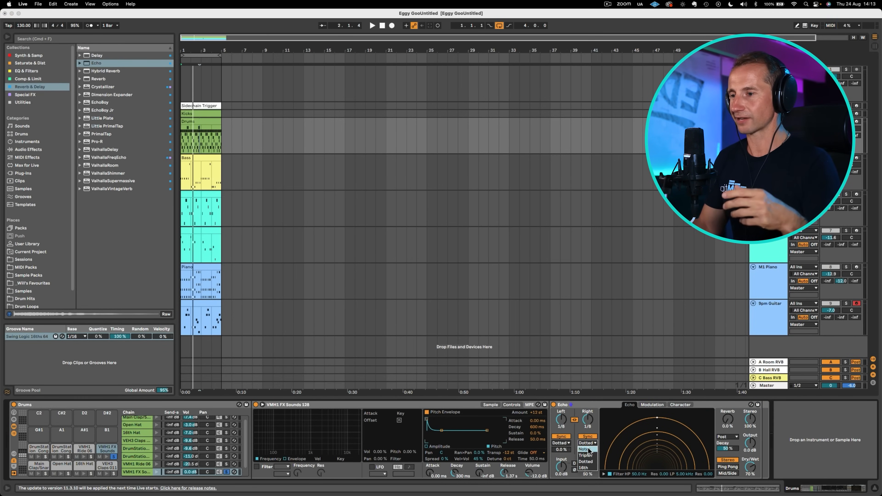
click(588, 450)
key(space)
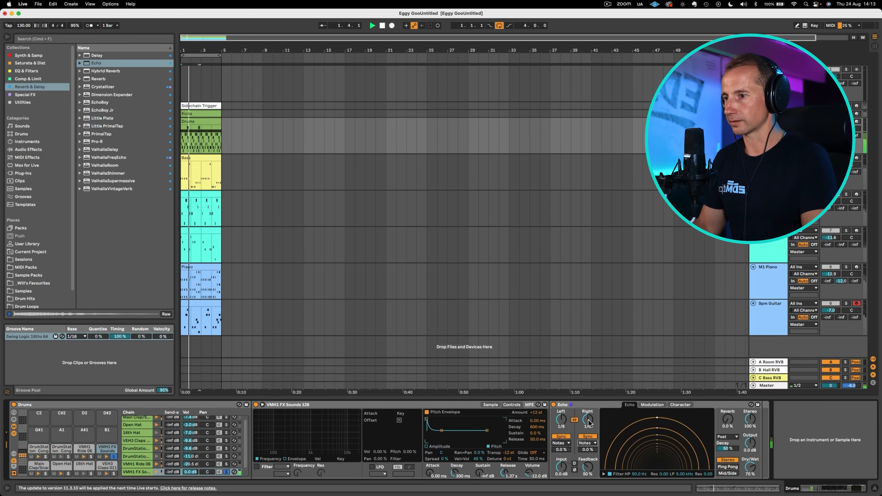
key(space)
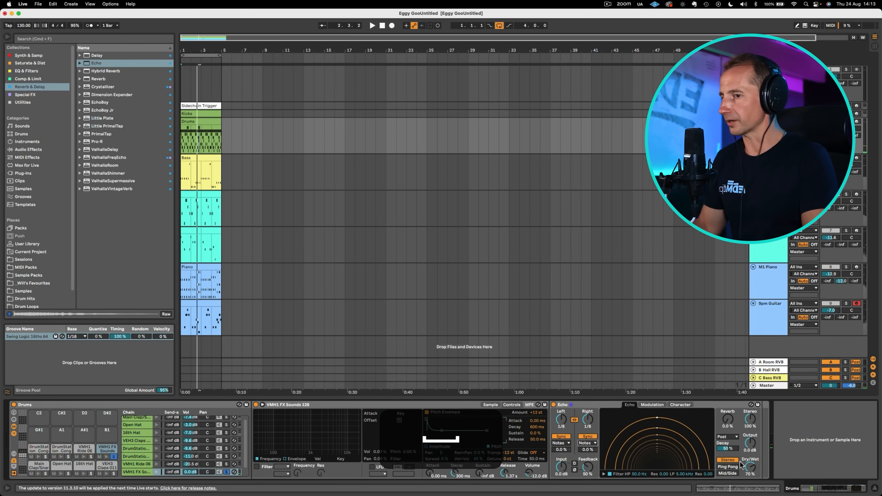
Set the Echo to Ping Pong mode with a stereo width of 62 % and play the result
click(729, 466)
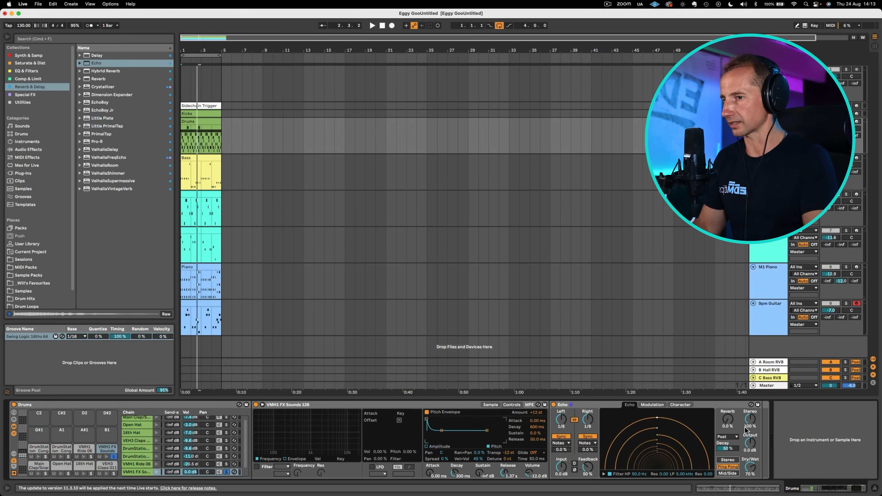
drag(751, 417, 751, 419)
key(space)
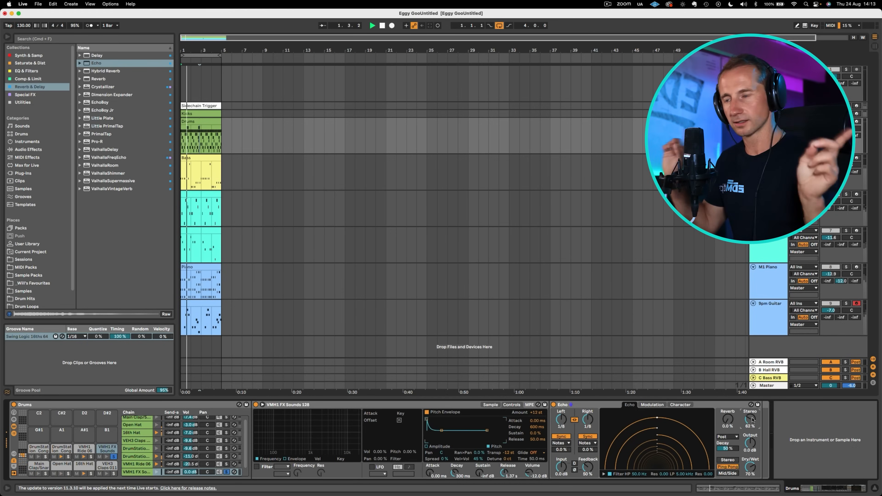
key(space)
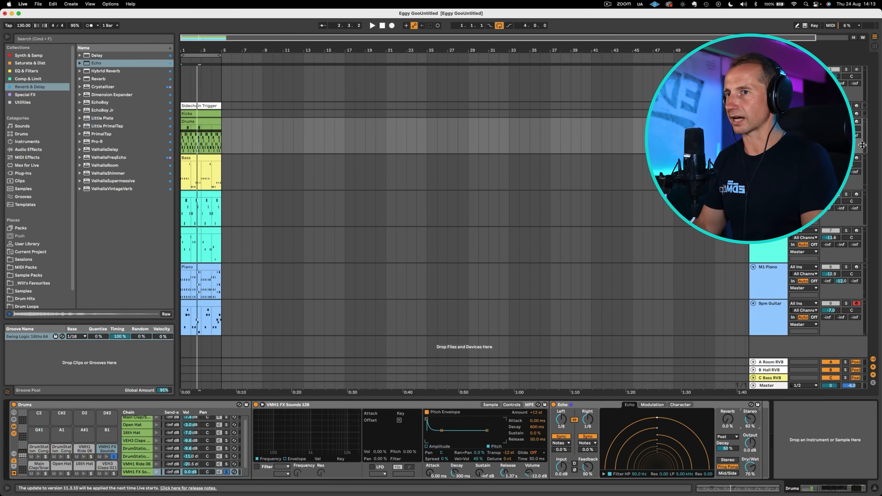
Unsolo the Drums track and the FX chain, and play the loop with the chain volume at -6.2 dB
key(super)
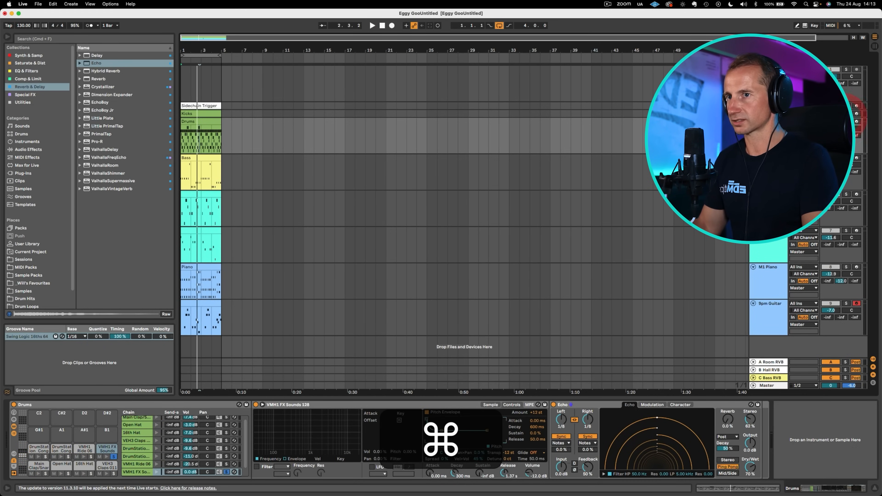
drag(190, 472, 235, 481)
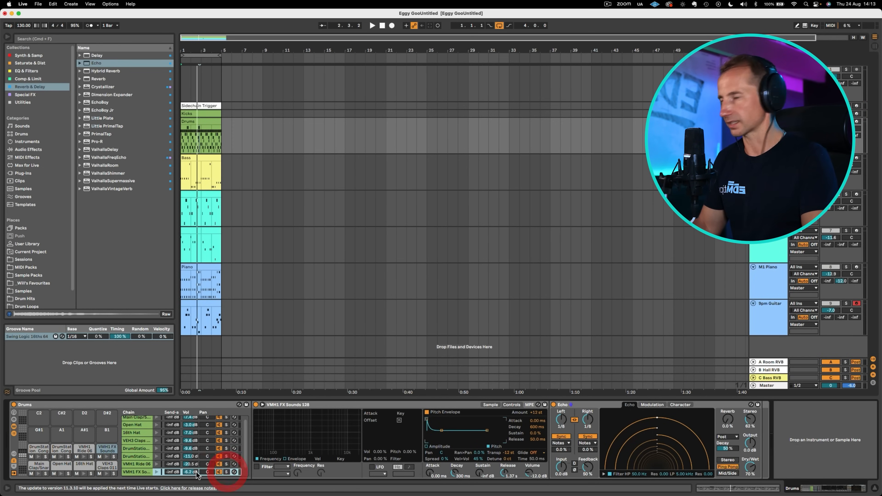
key(space)
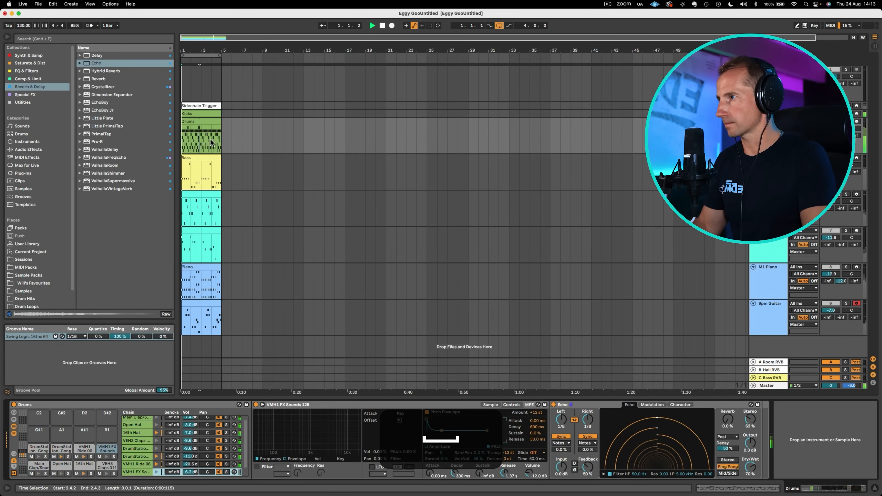
Open the Drums clip and delete the two VMH1 FX Sounds 128 notes at 2.4.1 and 2.4.2
click(205, 122)
double_click(206, 122)
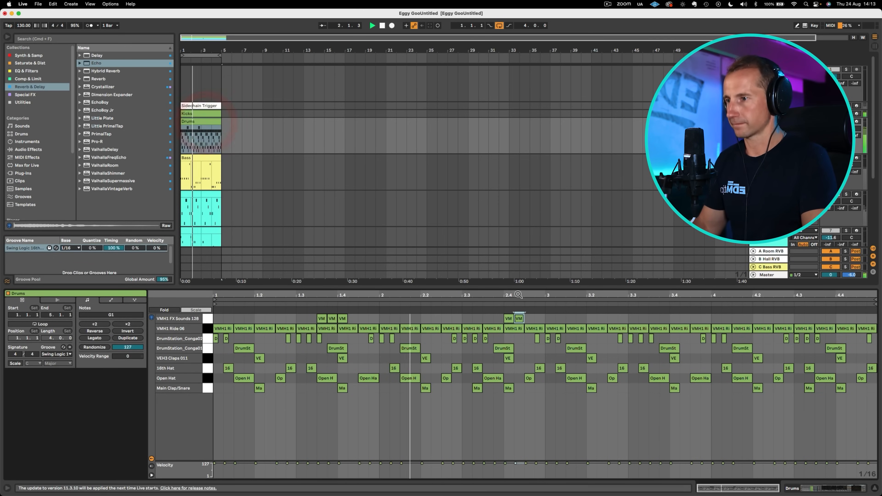
key(space)
drag(537, 318, 455, 317)
key(BackSpace)
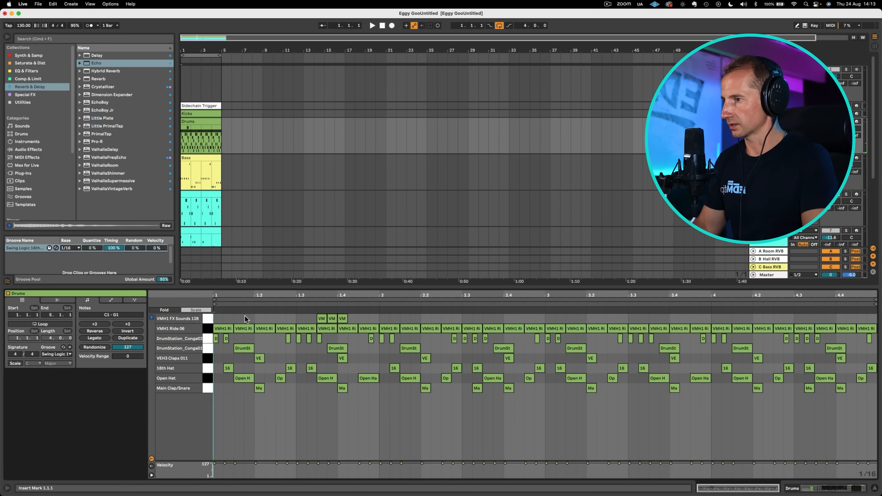
Duplicate the first two bars of the VMH1 FX Sounds 128 row into bars 3 and 4
drag(214, 319, 456, 322)
drag(555, 314, 542, 319)
key(cmd+d)
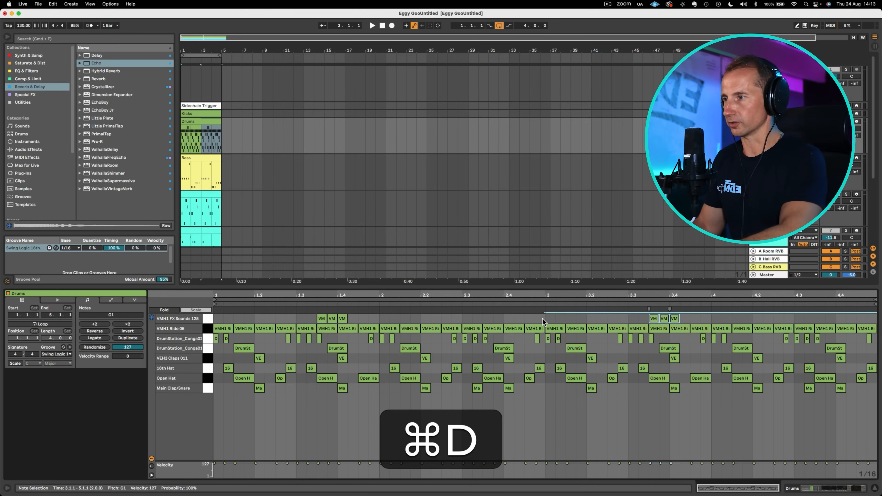
Load a second copy of VMH1 FX Sounds 128.wav onto the empty G#1 pad of the Drums rack
key(shift+Tab)
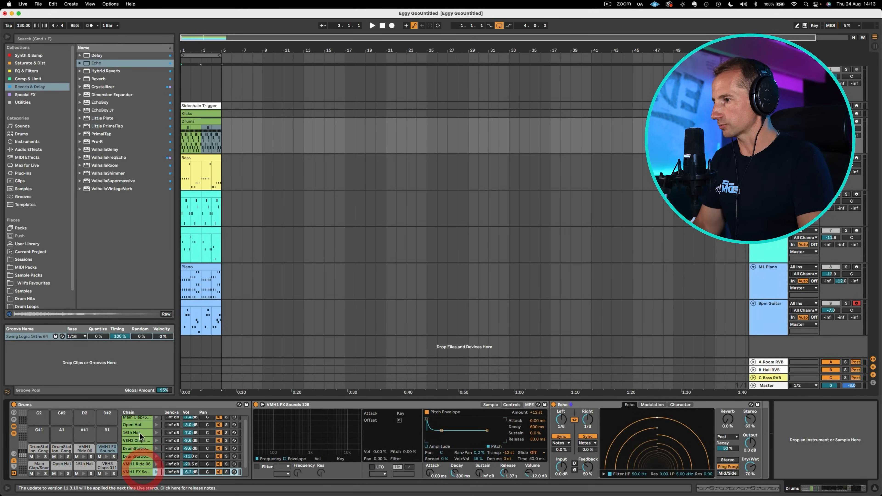
scroll(141, 452, down, 1)
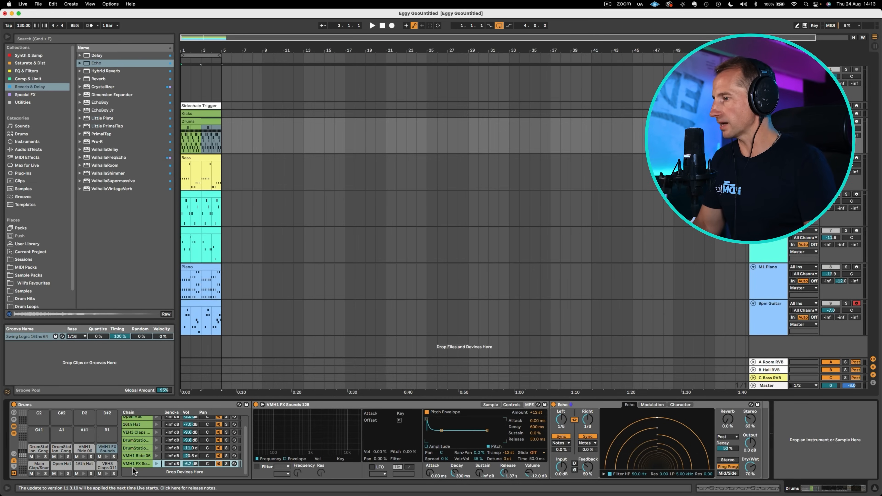
click(139, 463)
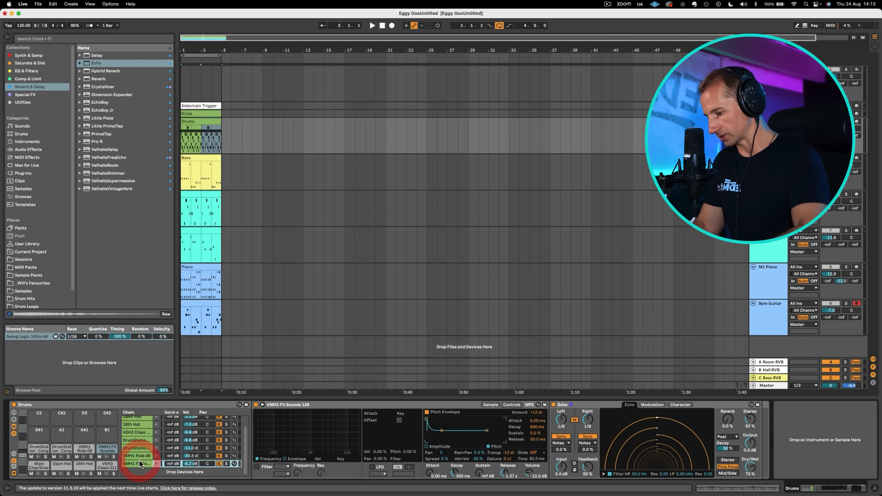
key(super)
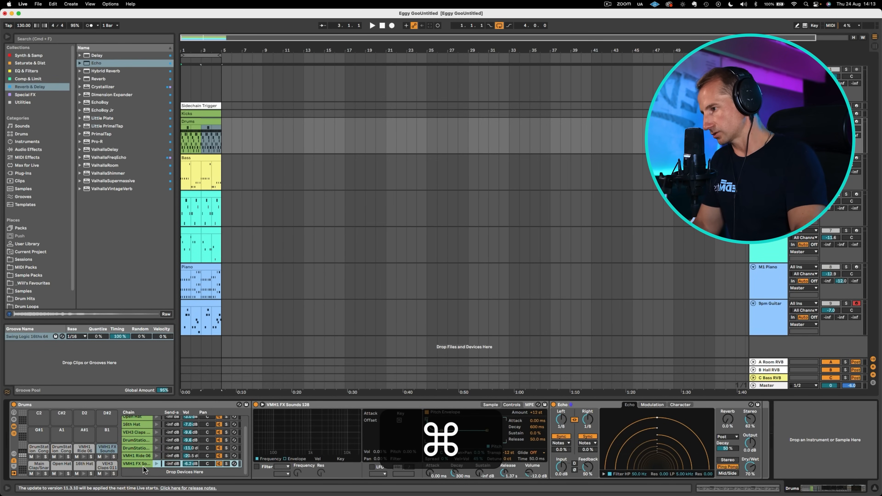
click(141, 470)
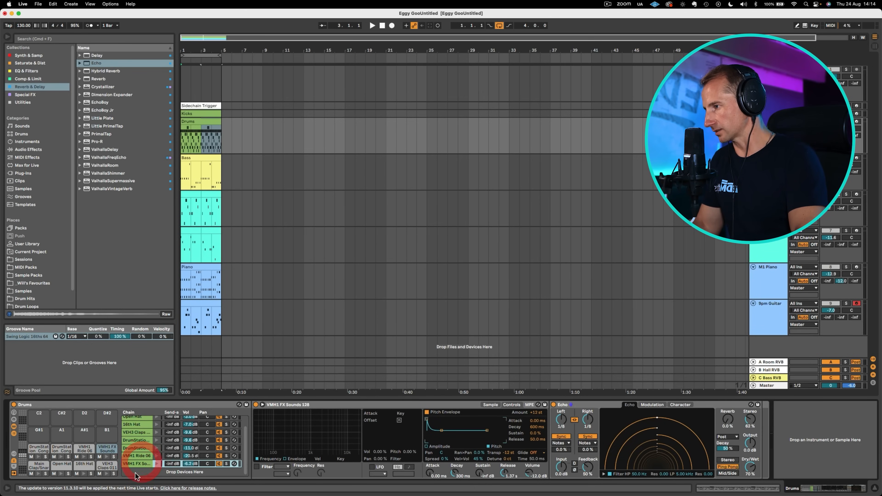
click(31, 298)
click(120, 281)
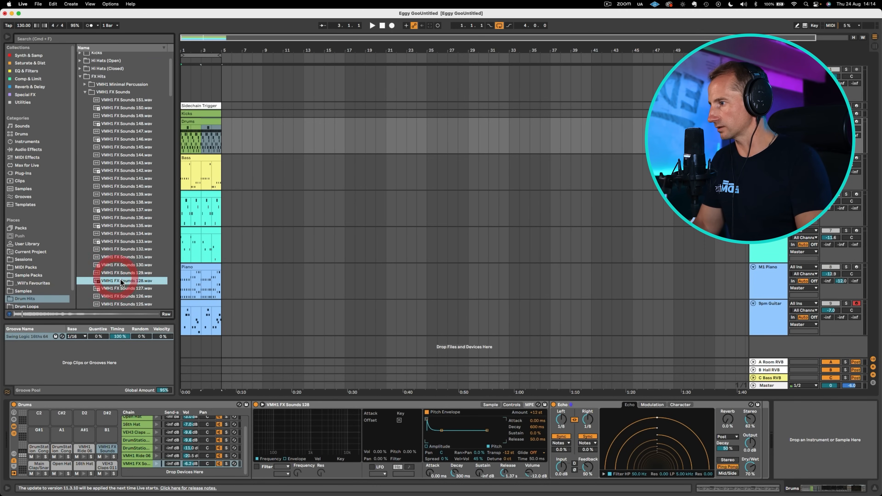
drag(121, 282, 39, 438)
Copy the Echo from the original VMH1 FX Sounds 128 chain to the new VMH1 FX Sounds 128 chain
click(137, 463)
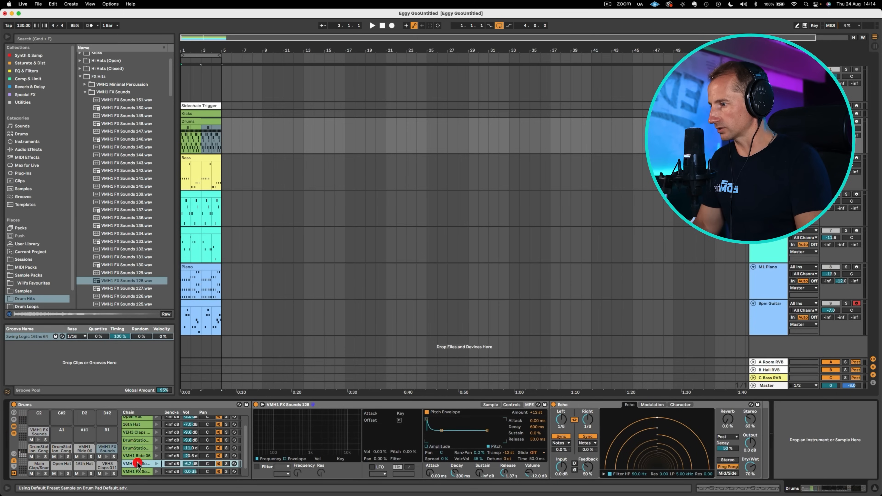
click(573, 406)
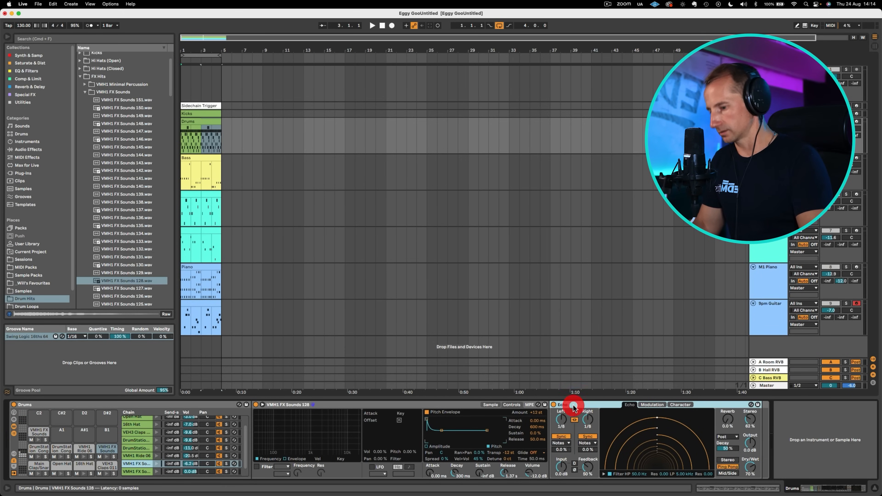
key(super+c)
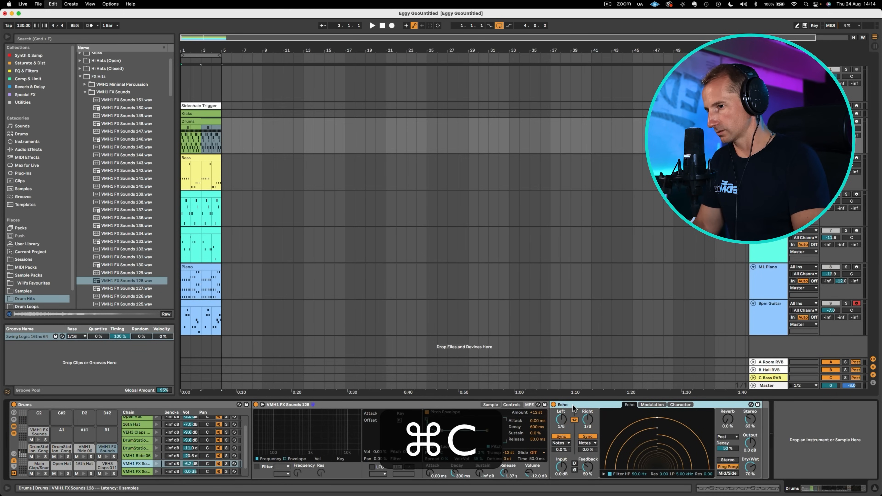
click(145, 472)
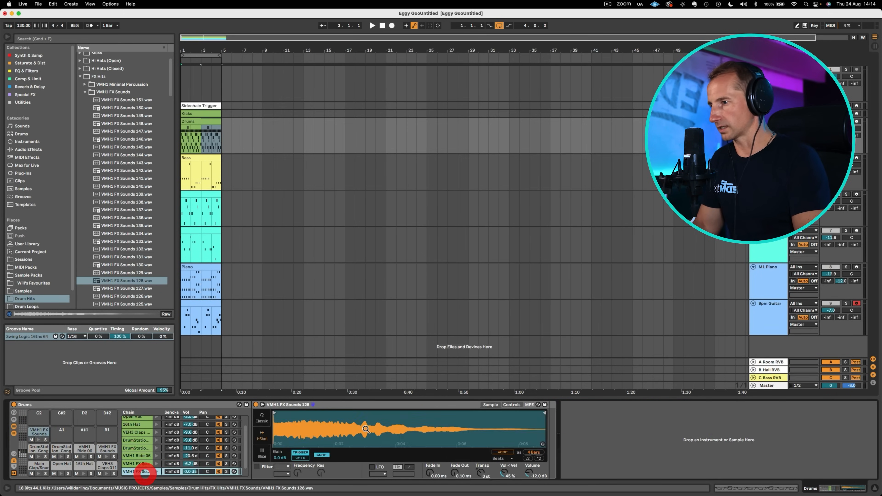
click(552, 425)
key(super+v)
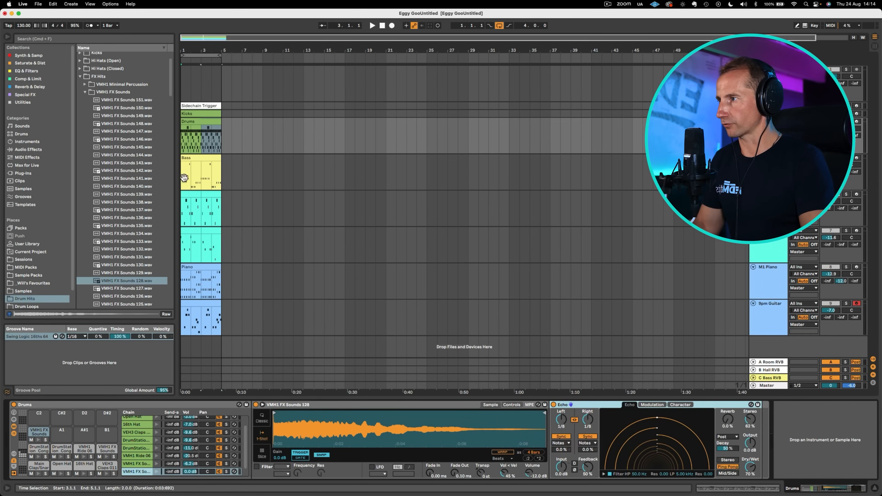
Add three notes at 2.3.2, 2.3.3 and 2.3.4 to the original VMH1 FX Sounds 128 row in the Drums clip
double_click(194, 120)
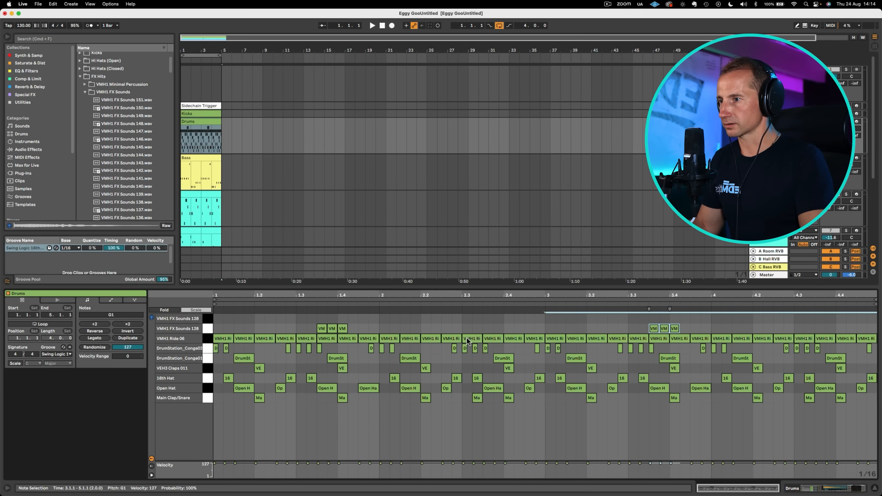
key(space)
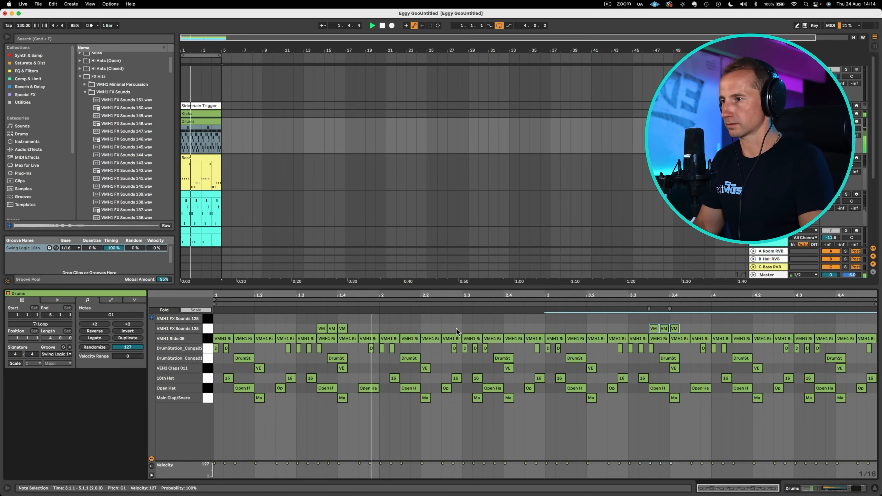
key(space)
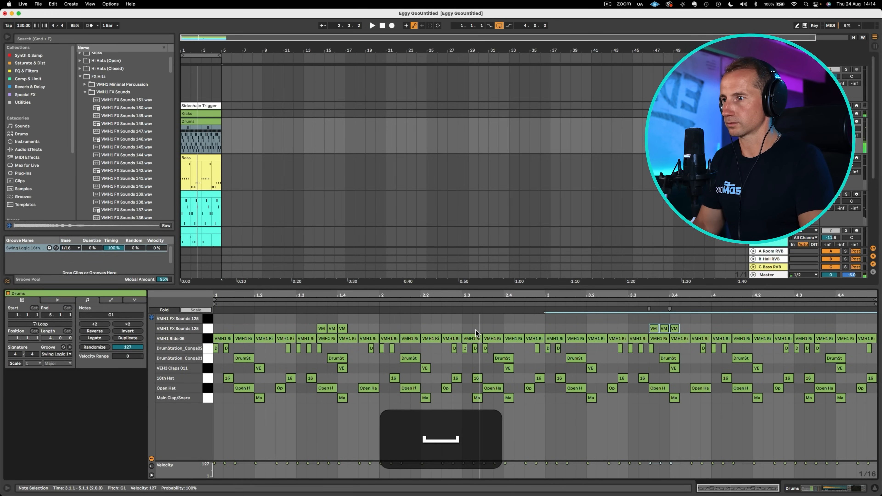
double_click(476, 329)
double_click(487, 328)
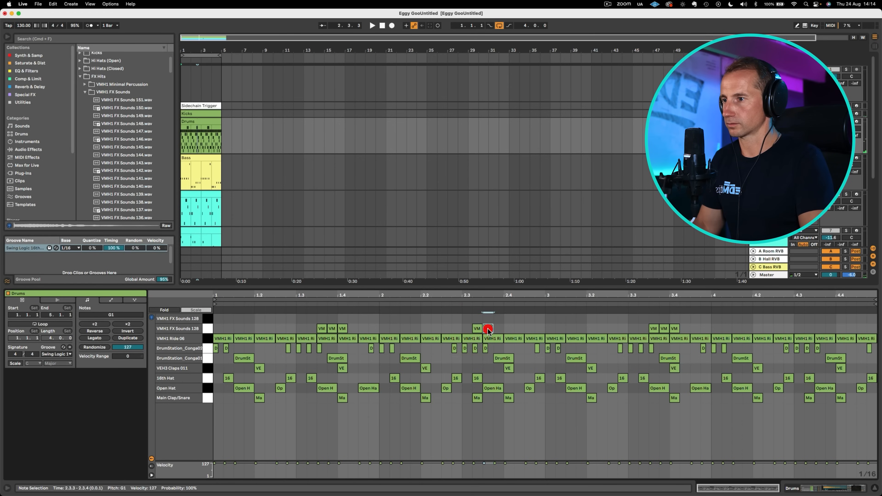
double_click(497, 329)
Trim the start of the sample on the new VMH1 FX Sounds 128 pad to soften its attack, and audition the loop
key(shift+Tab)
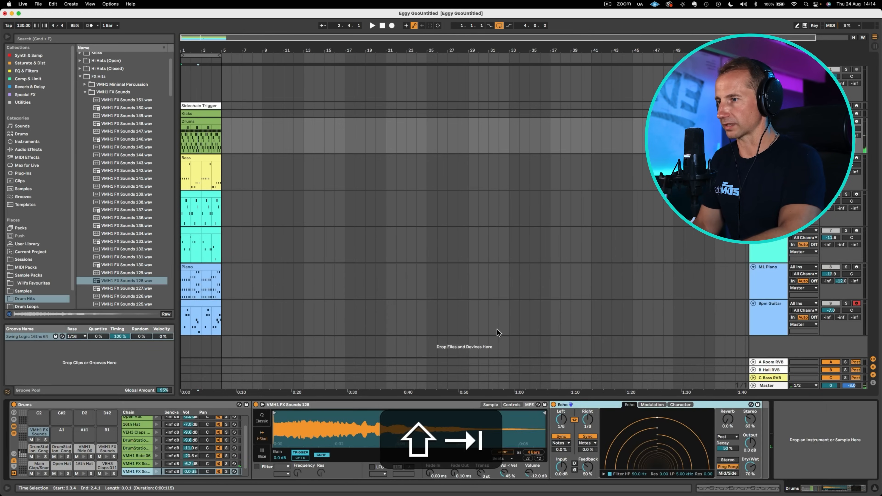
key(space)
click(287, 413)
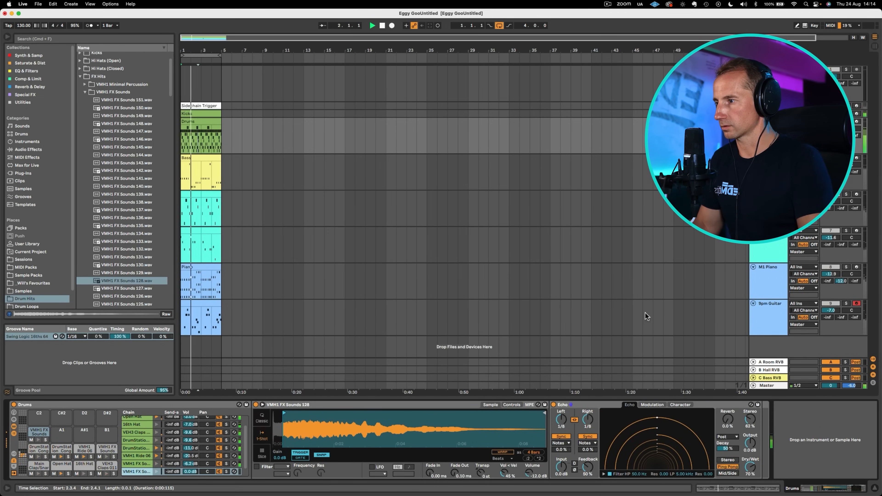
key(space)
key(space)
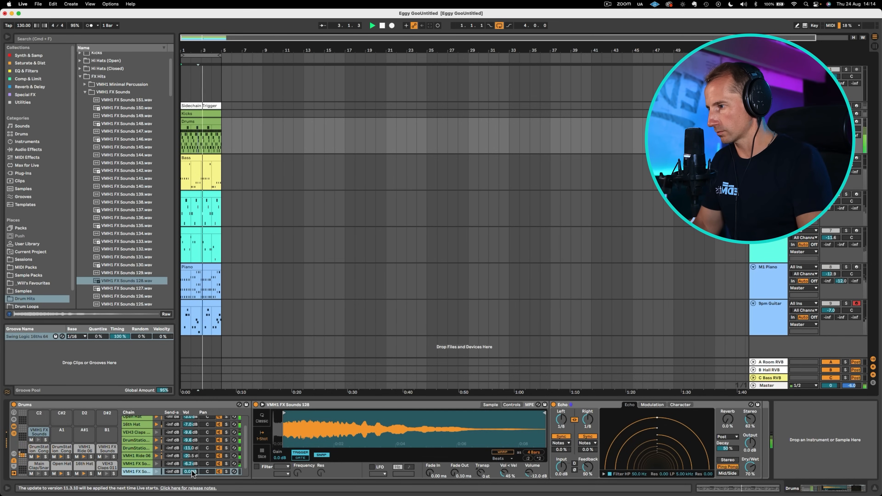
key(space)
Solo both VMH1 FX Sounds 128 chains in the Drums rack and audition them together
click(229, 472)
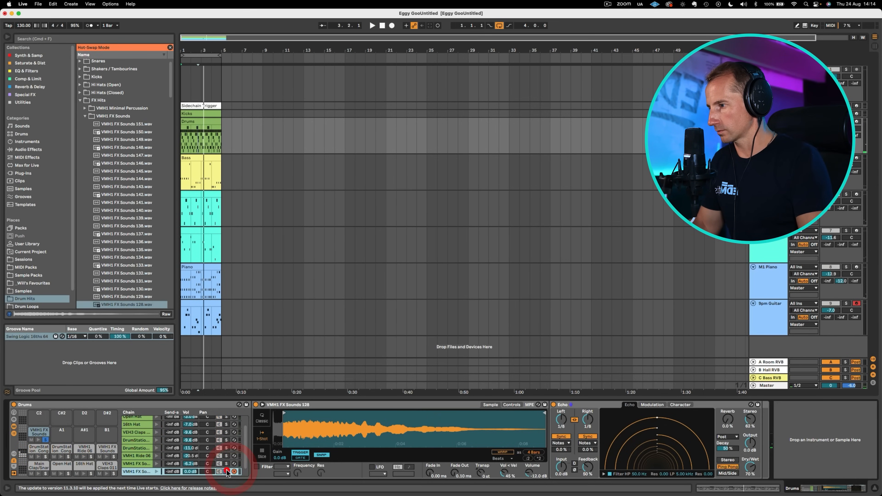
super+click(226, 463)
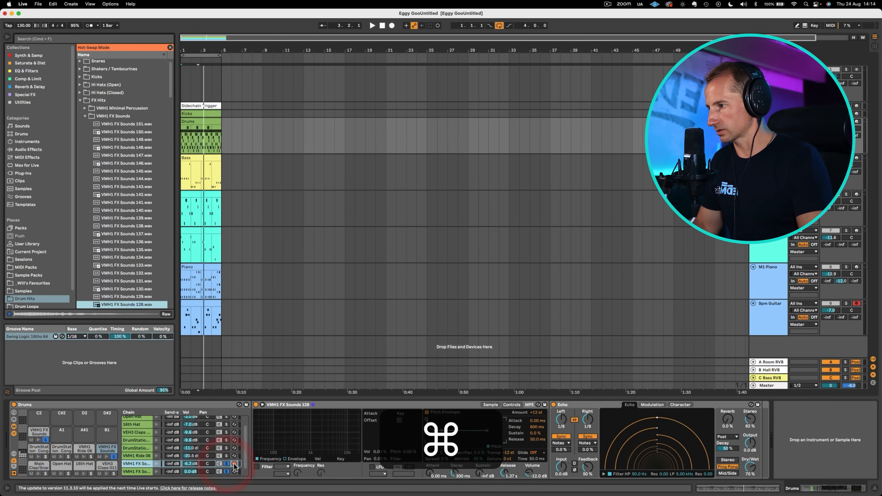
click(234, 464)
key(space)
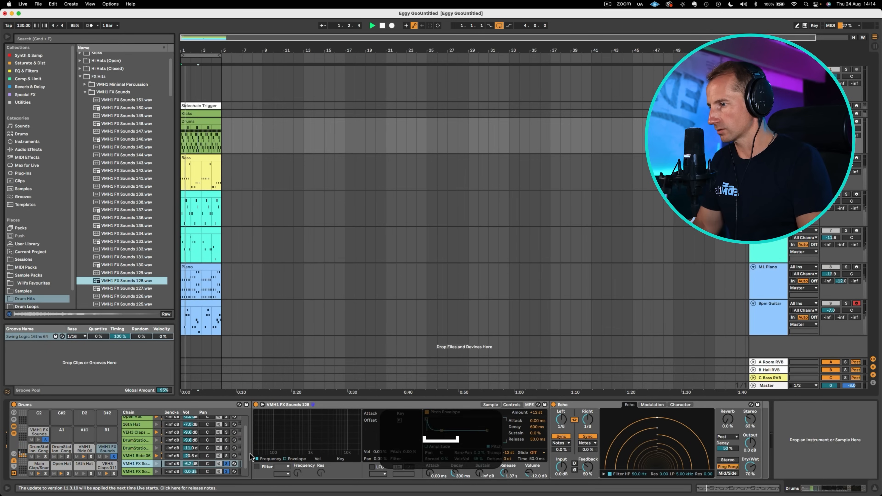
click(149, 473)
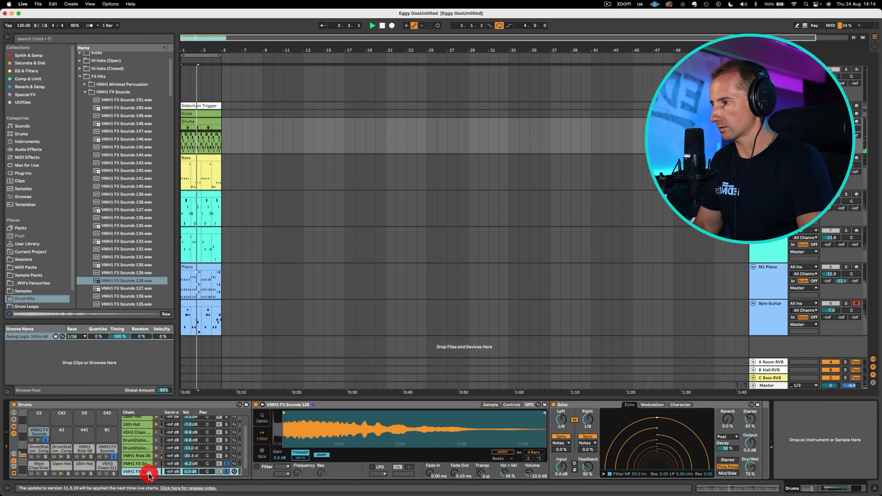
key(space)
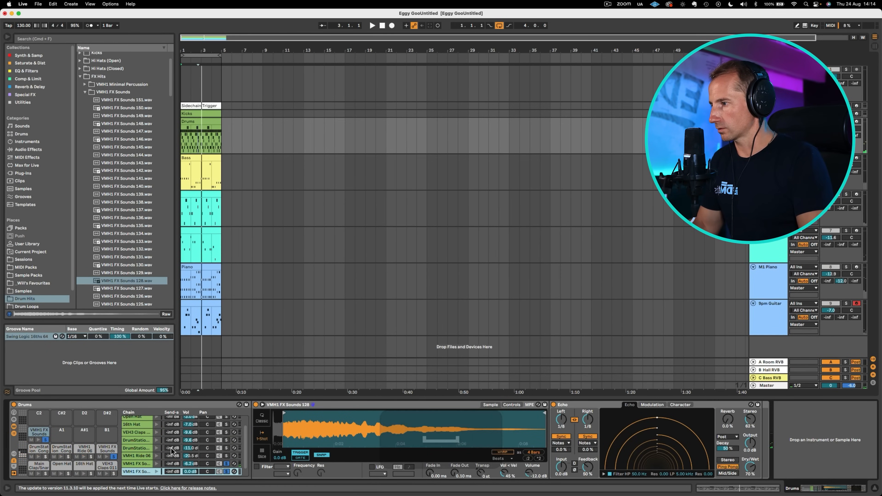
Move the three VMH1 FX Sounds 128 notes from 2.3.2 to 2.3.4 up to the G#1 row in the Drums clip
double_click(203, 122)
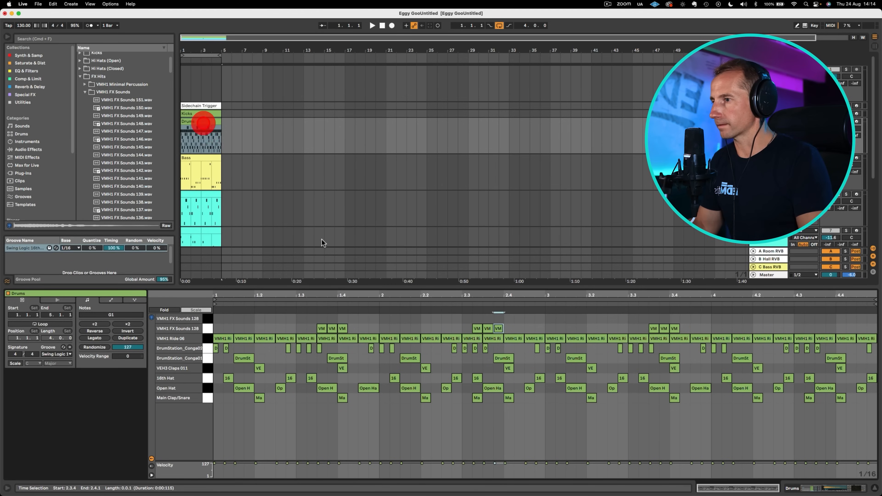
mouse_move(446, 324)
mouse_down()
mouse_move(533, 338)
mouse_move(458, 324)
mouse_up()
key(Up)
Switch the new VMH1 FX Sounds 128 chain's Simpler to Classic playback mode and audition the result
key(shift+Tab)
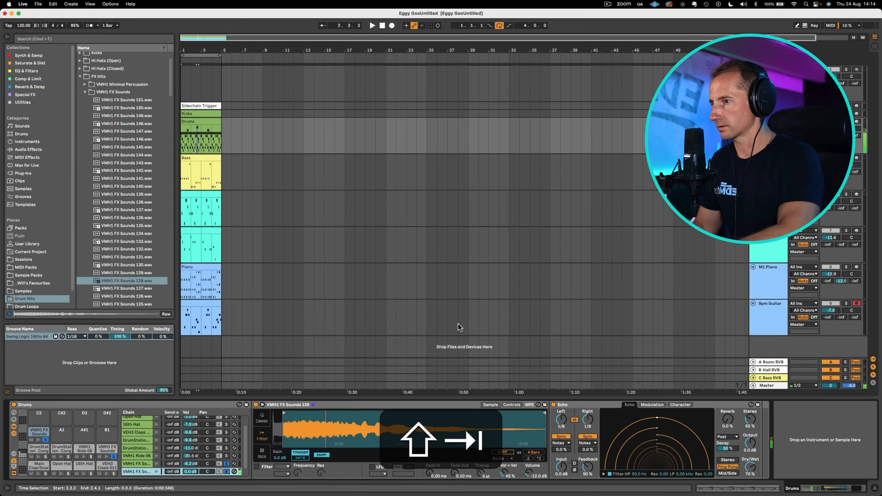
click(258, 421)
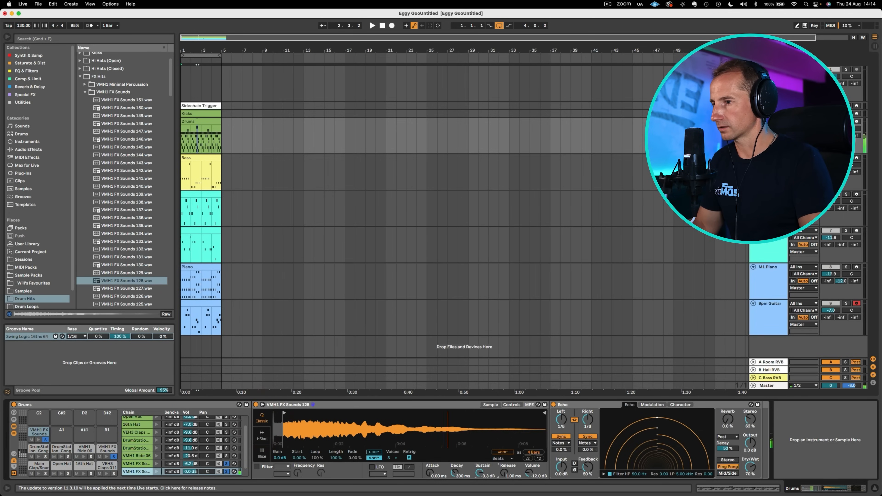
key(space)
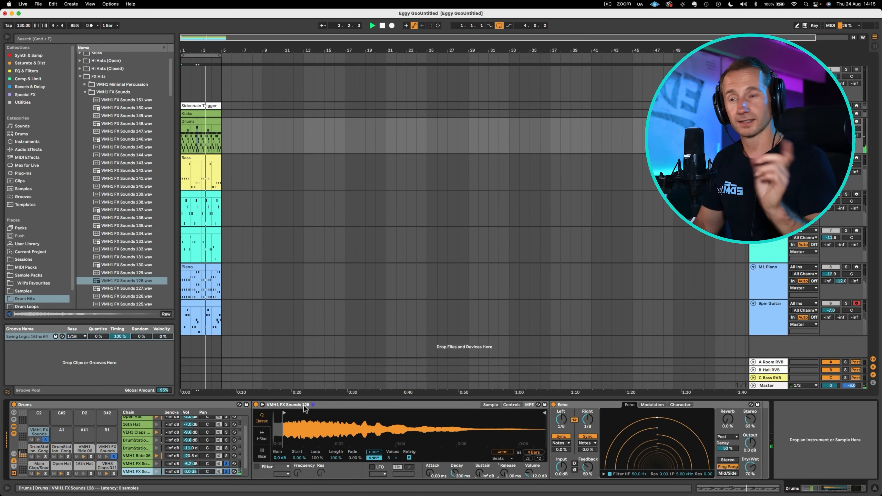
Add a note at 4.3.4 to the G#1 VMH1 FX Sounds 128 row in the Drums clip
double_click(216, 125)
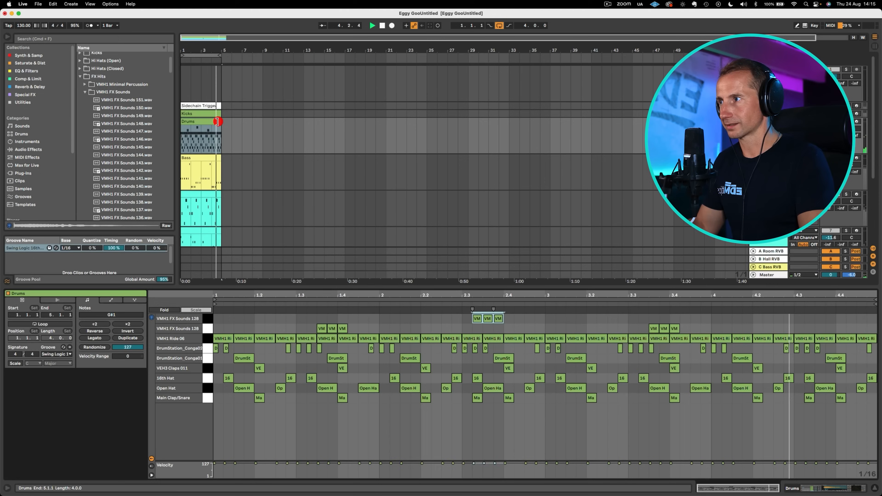
key(space)
click(826, 322)
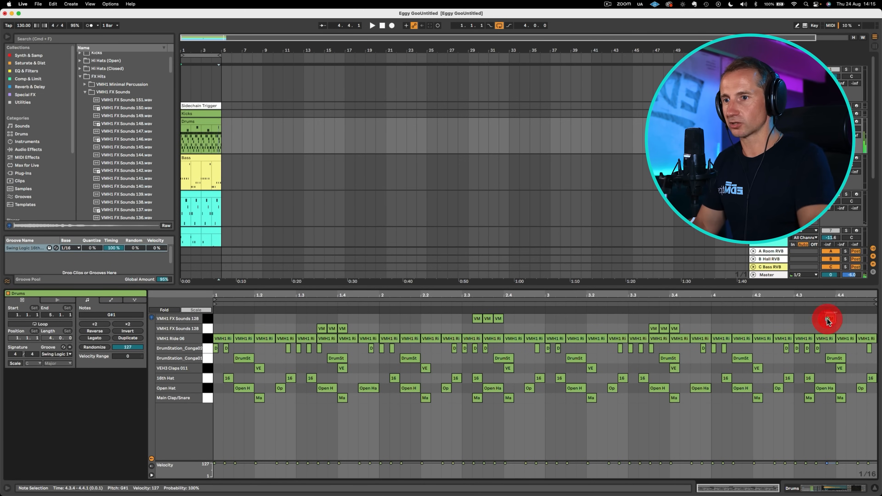
Turn off the FX chain solos and set the original VMH1 FX Sounds 128 chain's volume to 2.6 dB and the new one's to 5.4 dB
key(shift+Tab)
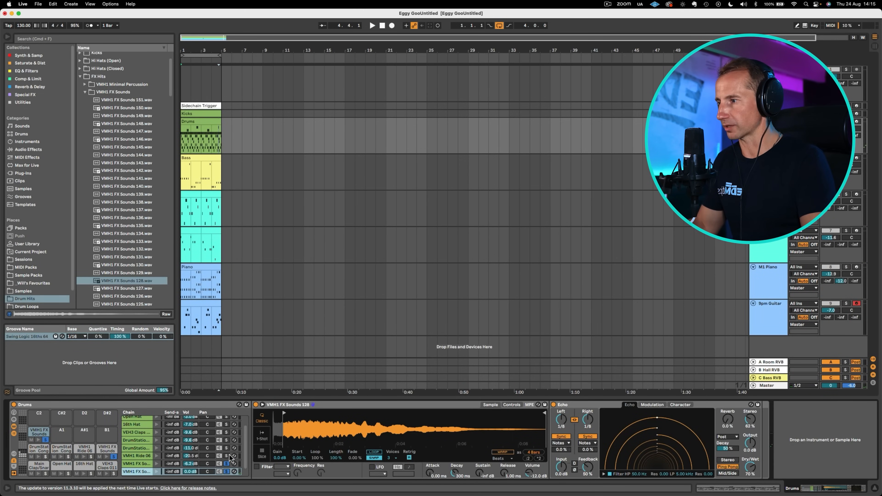
click(227, 464)
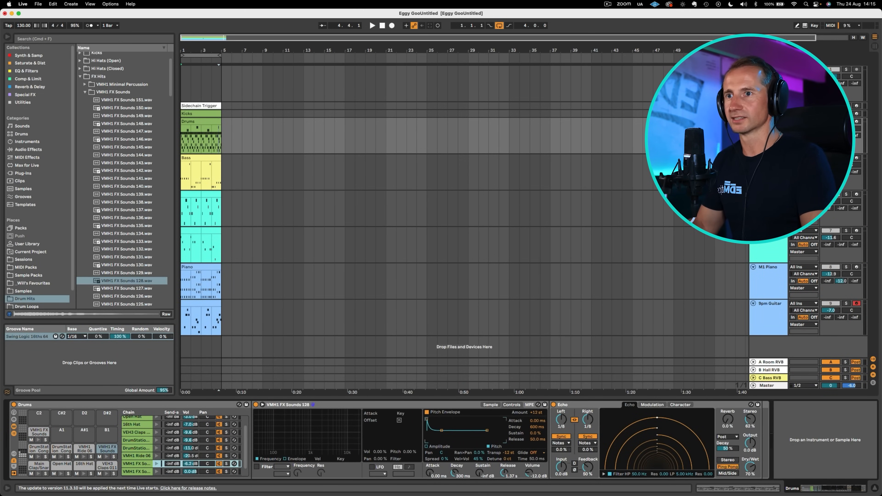
key(space)
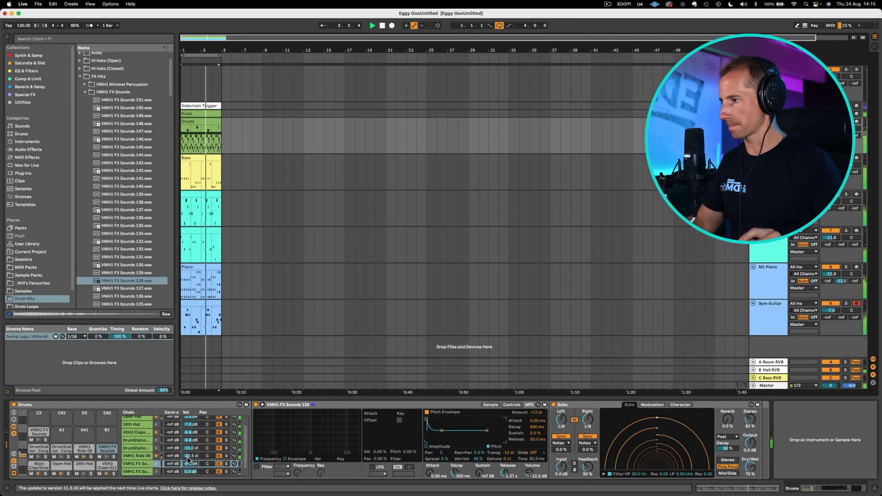
mouse_move(189, 464)
mouse_down()
mouse_move(190, 455)
mouse_move(192, 468)
mouse_up()
click(191, 464)
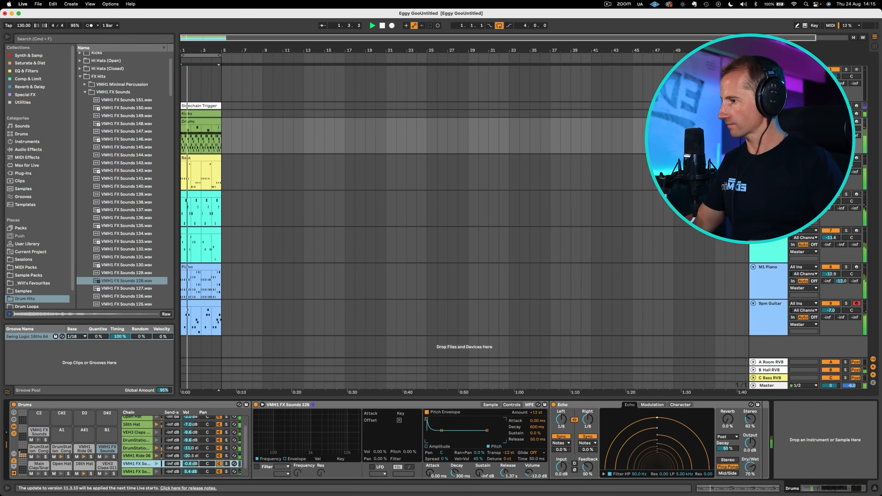
click(190, 472)
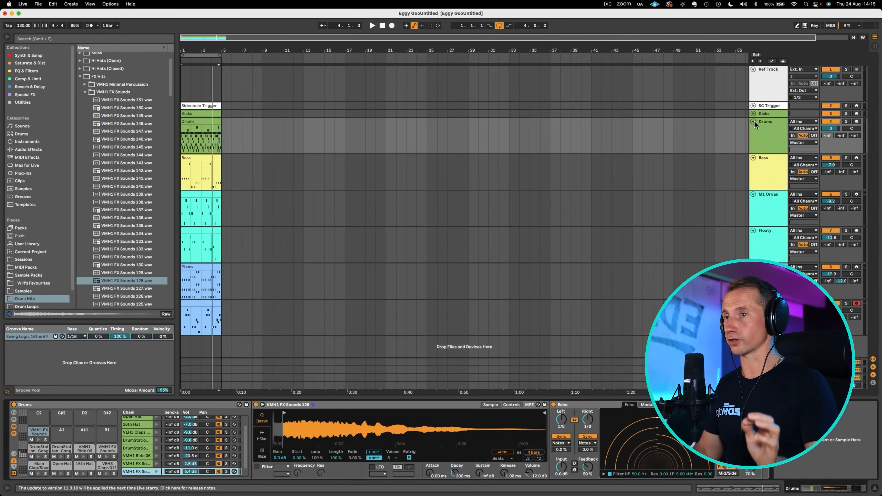
click(753, 121)
click(753, 121)
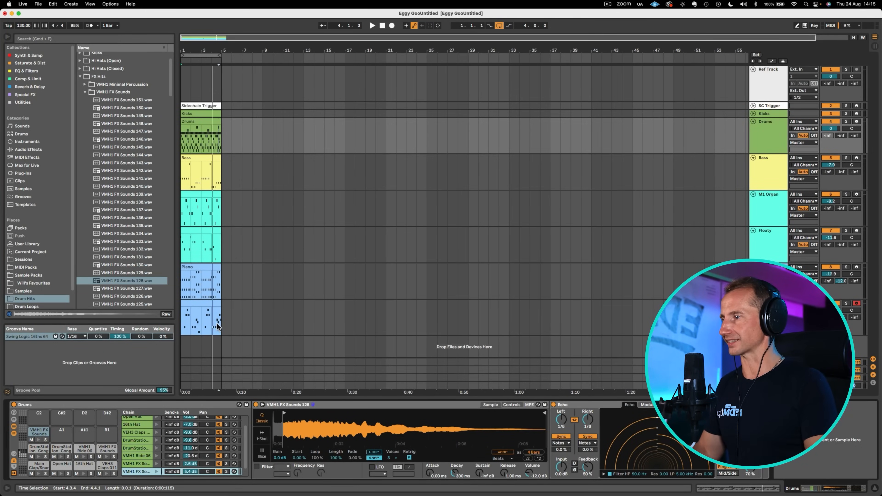
click(224, 317)
key(super+a)
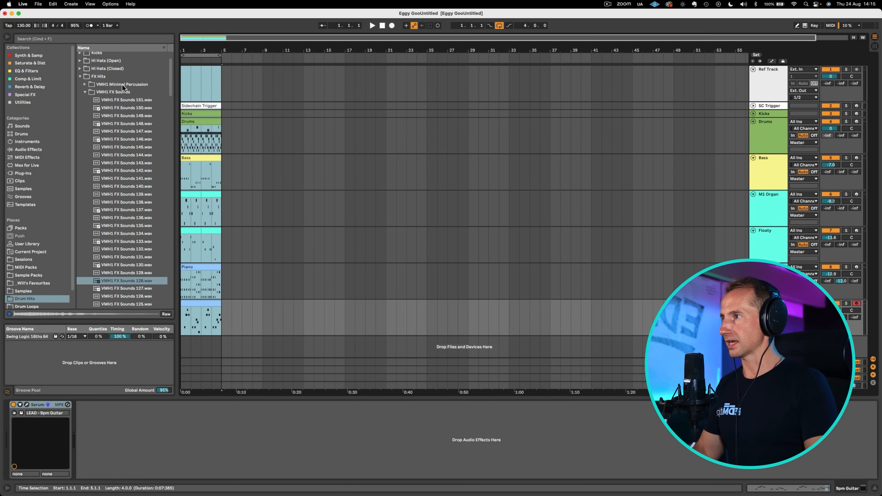
click(492, 84)
Delete the SC Trigger and Ref Track tracks from the arrangement
click(772, 108)
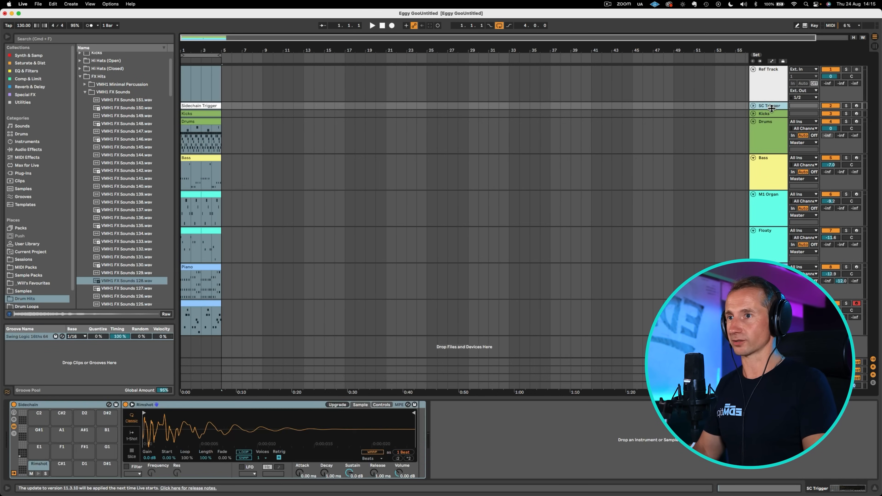
key(BackSpace)
click(768, 80)
key(BackSpace)
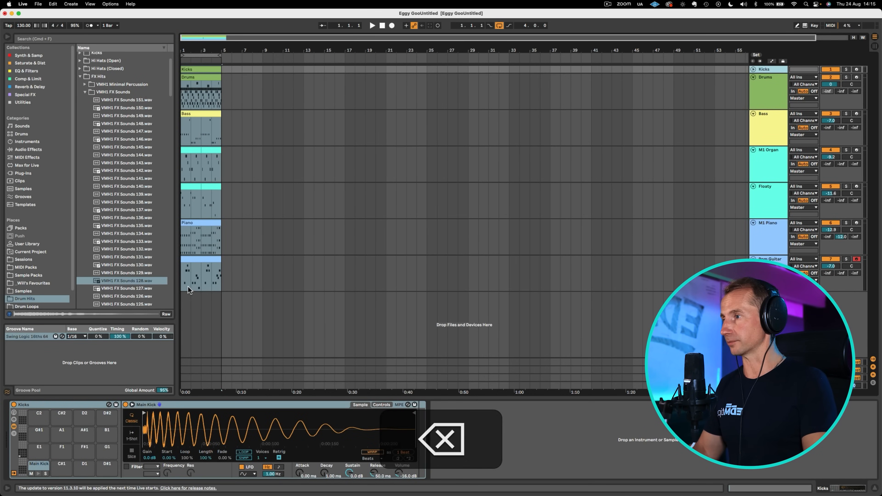
Select the four-bar loop across all tracks and duplicate it three times to fill 16 bars
drag(221, 282, 144, 48)
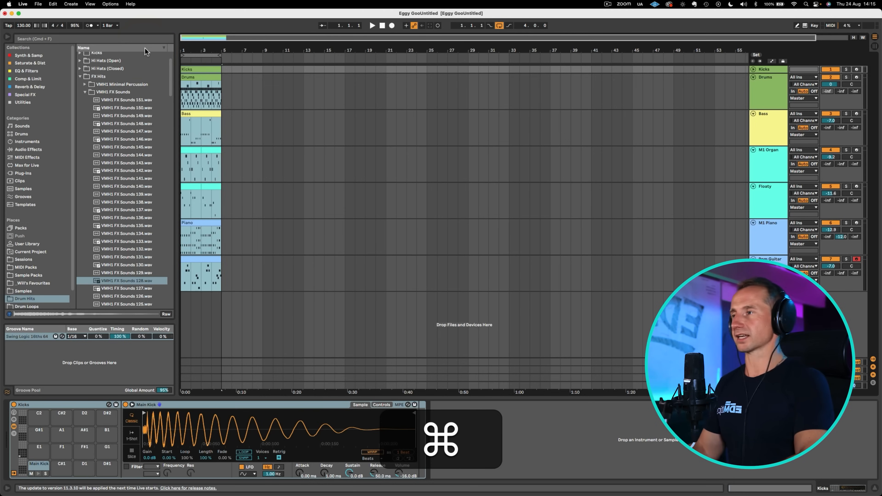
key(super+d)
key(super+d)
key(super+d)
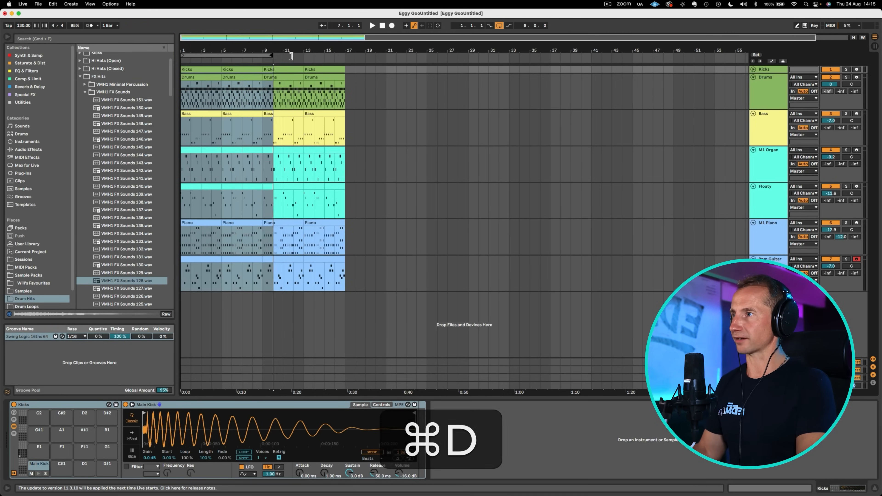
Extend the arrangement loop to 16 bars, ending at bar 17, and save the set
drag(291, 56, 345, 56)
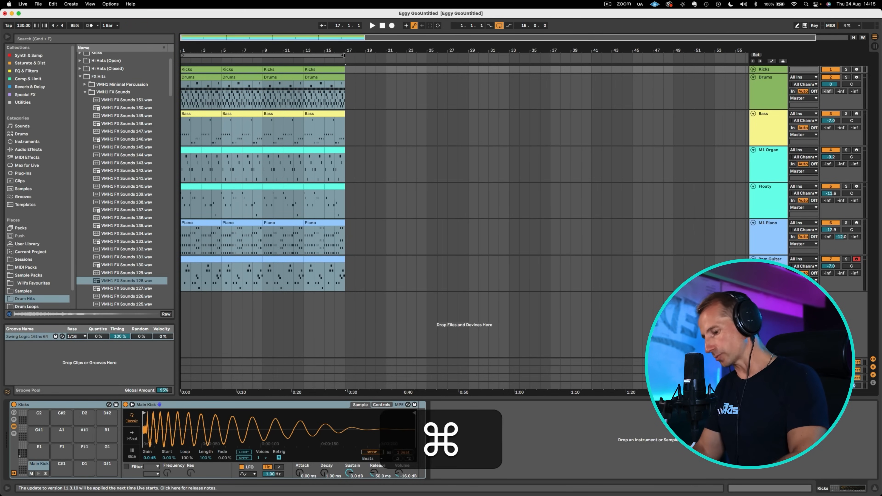
key(super+s)
click(374, 150)
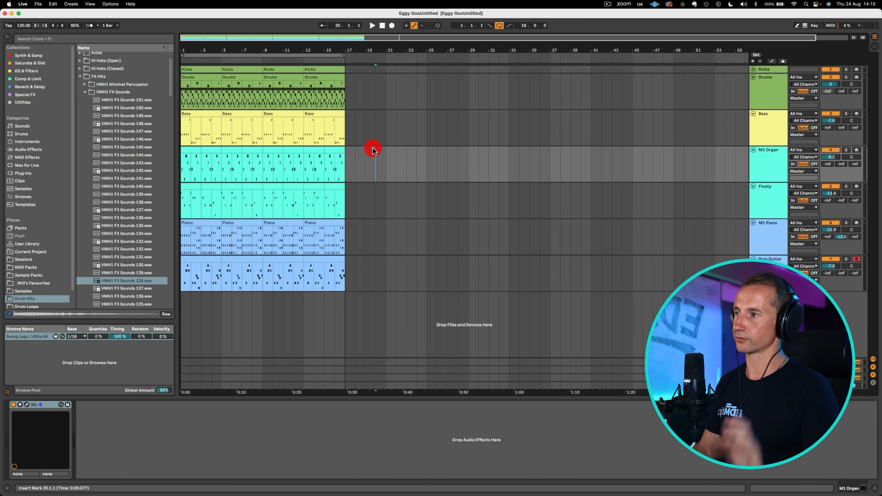
Show the Drums track's rack and expand the Snares folder in the Drum Hits samples
click(756, 117)
click(765, 93)
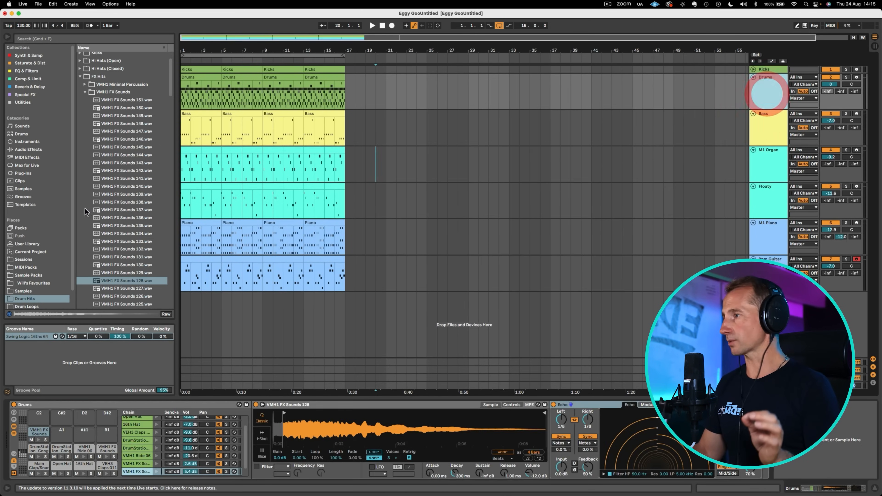
click(37, 299)
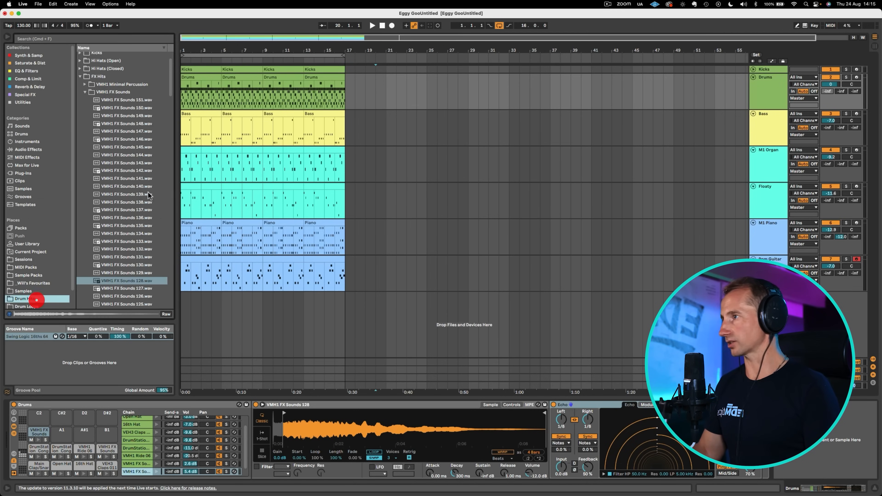
click(80, 76)
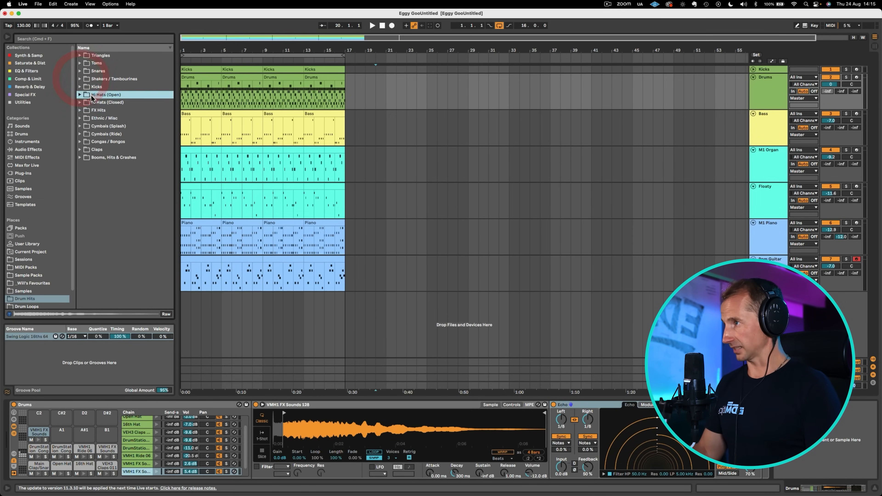
key(Up)
key(Up)
key(Down)
key(Right)
key(Up)
key(Up)
key(Right)
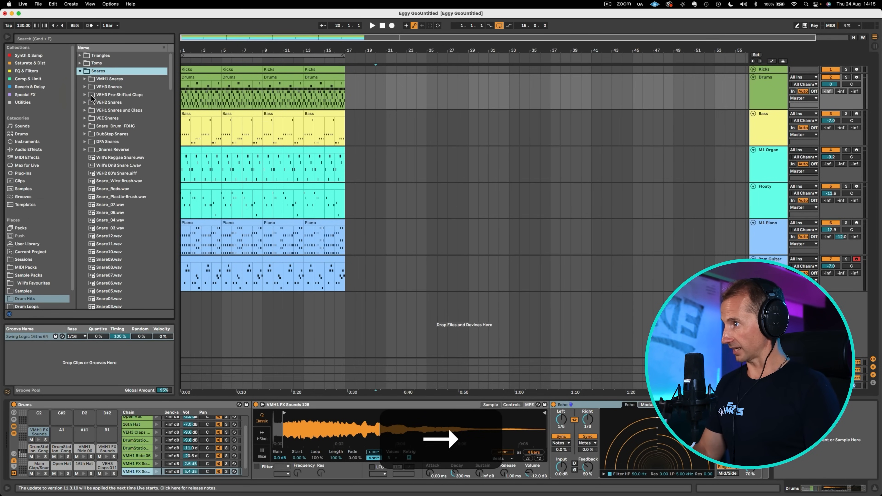
Load 909 Snare.wav from the favourites collection's Snares folder onto the empty A1 pad of the Drums rack
click(53, 283)
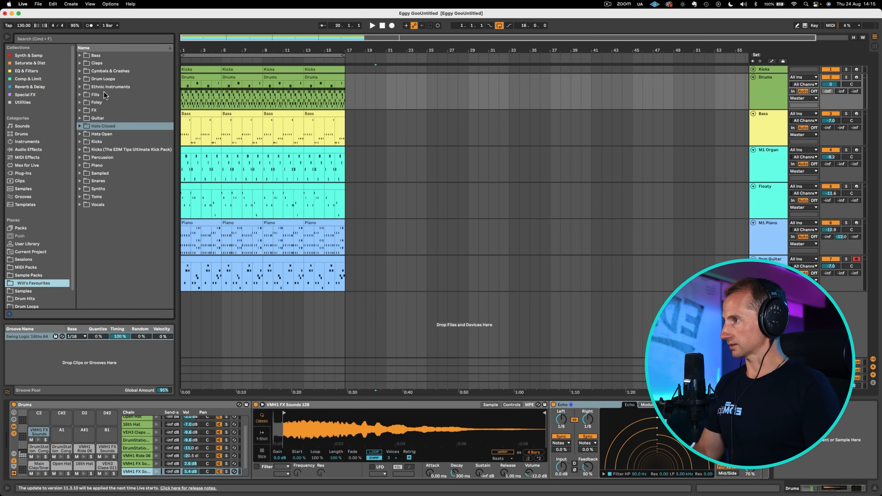
click(102, 184)
key(Right)
key(Down)
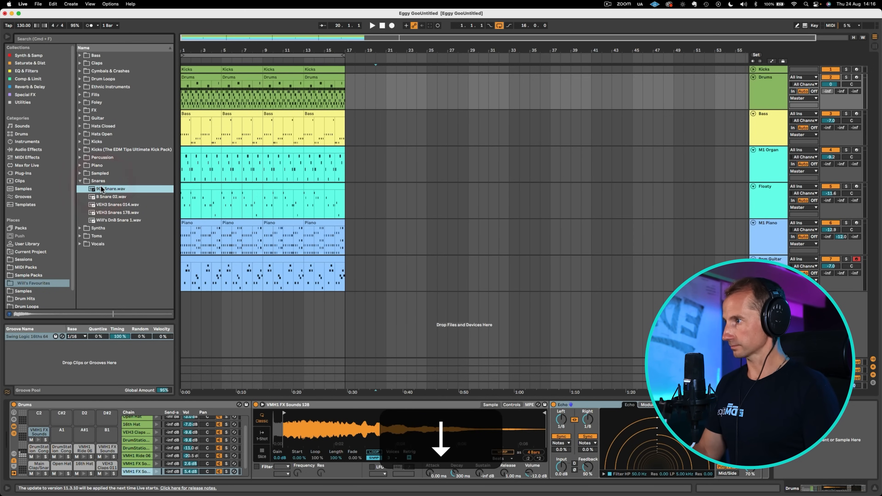
drag(97, 341, 55, 431)
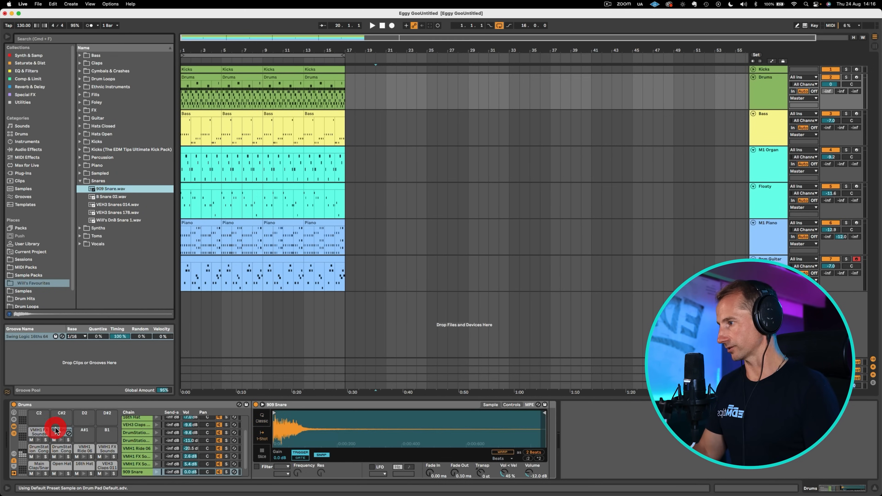
Open the last Drums clip and add a 909 Snare hit at the start of its fourth bar
shift+click(323, 75)
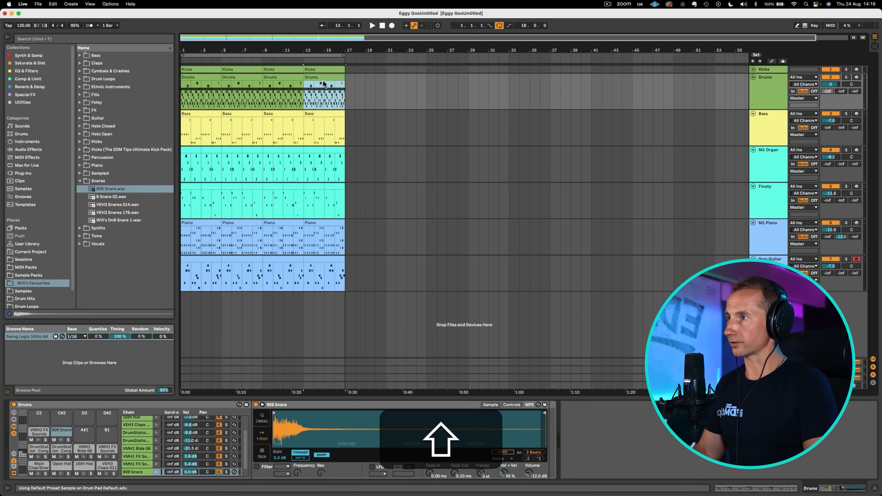
double_click(323, 81)
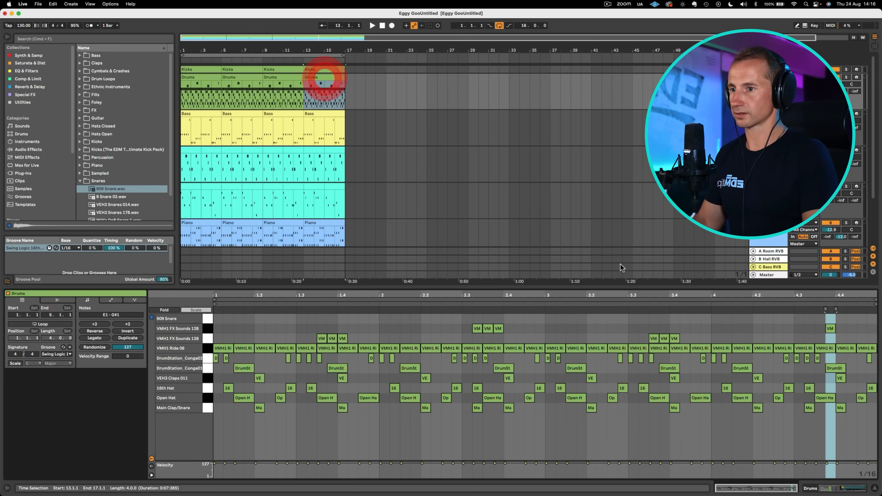
double_click(715, 319)
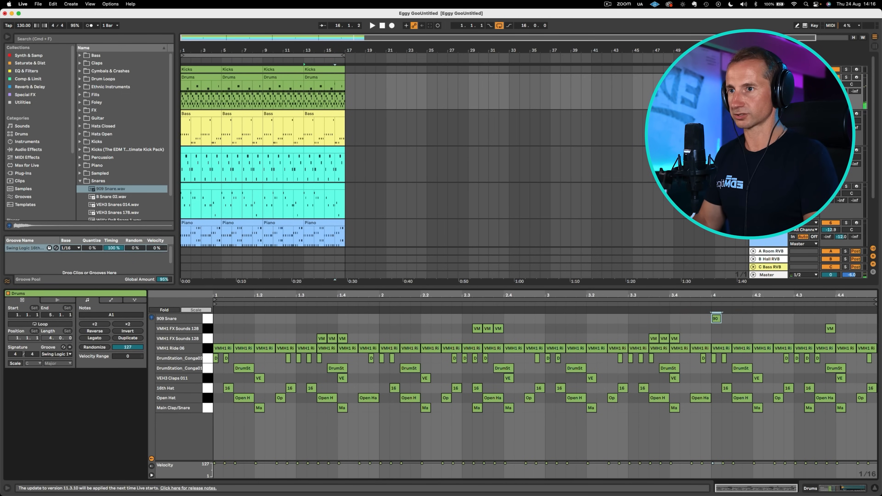
Set the 909 Snare chain's volume to -7 dB in the Drums rack
key(shift+Tab)
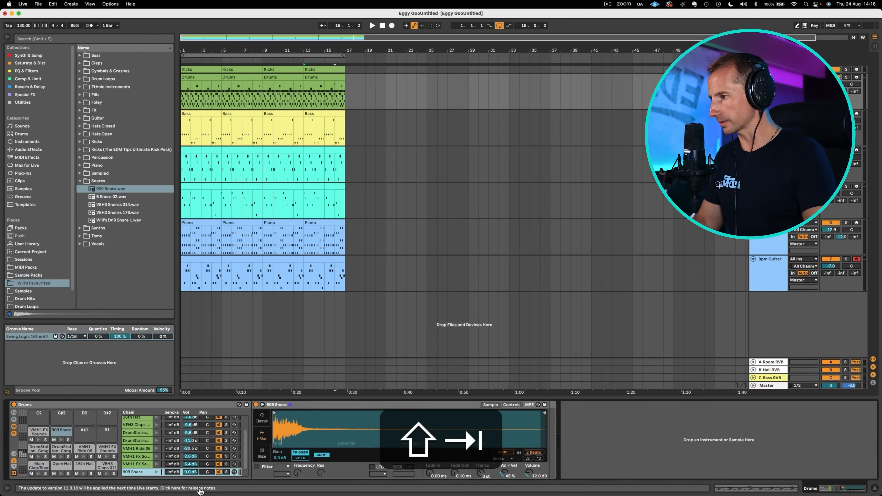
click(191, 471)
text(-7)
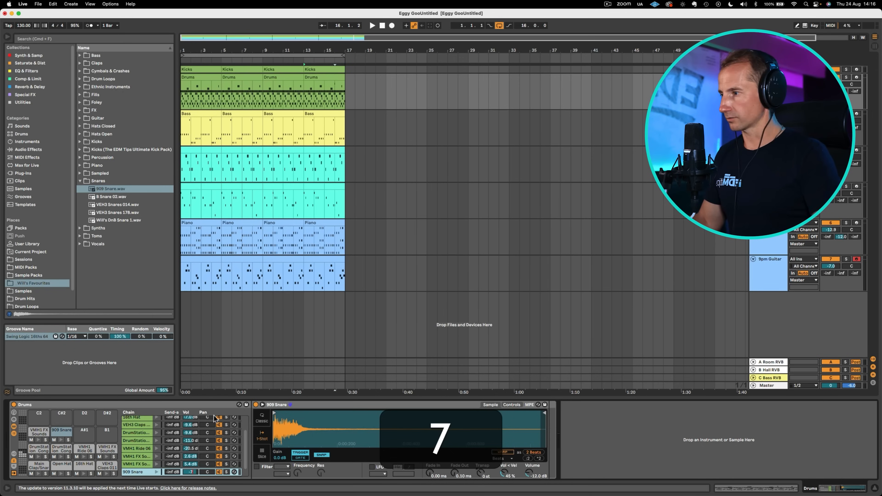
key(Return)
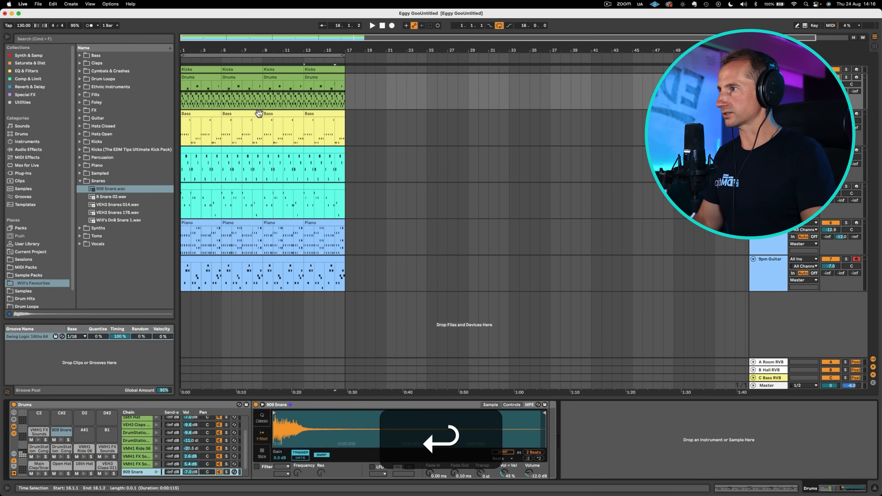
Fill bar 4 of the last Drums clip with sixteenth-note 909 Snare hits by adding three hits and duplicating the group of four three times
click(321, 77)
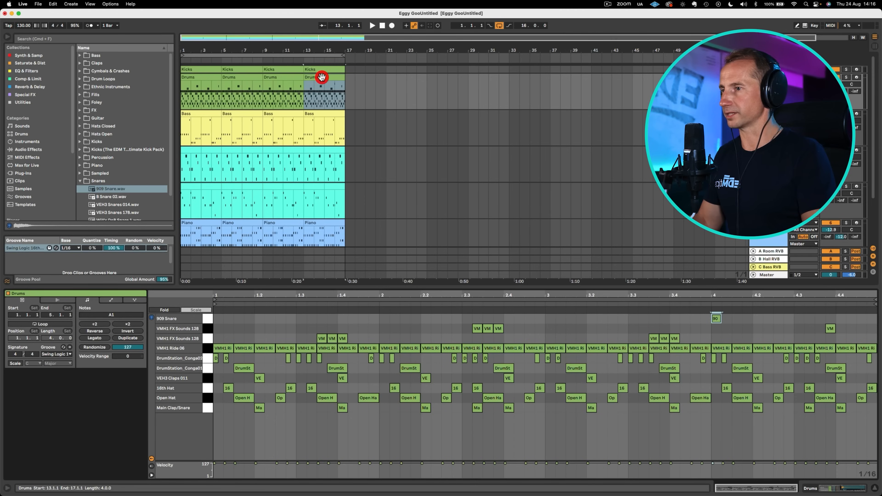
double_click(725, 319)
double_click(736, 319)
double_click(746, 318)
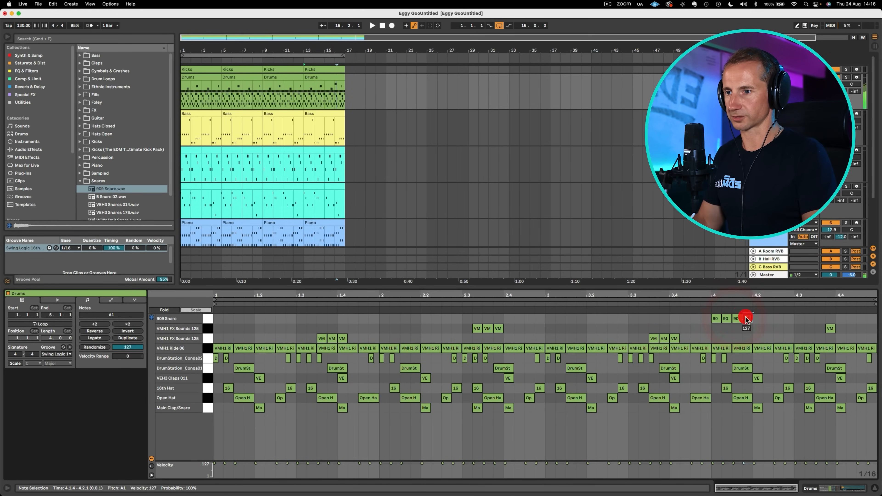
drag(712, 330, 747, 321)
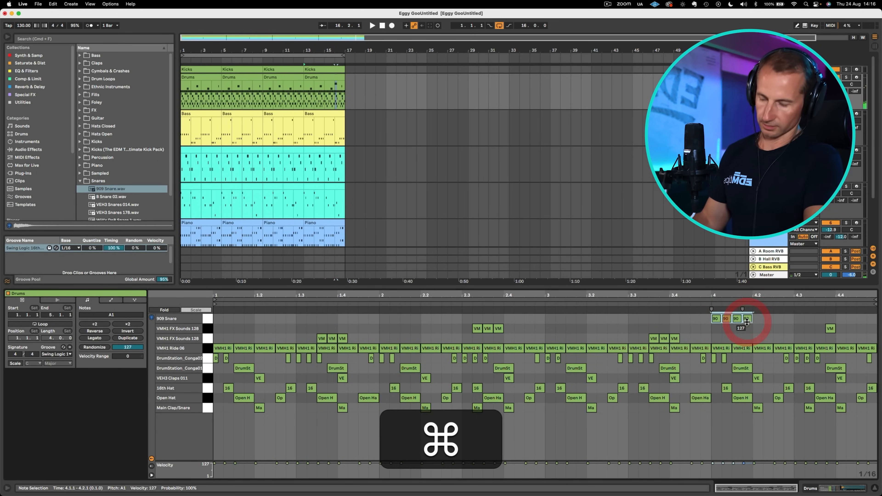
key(super+d)
key(super+d)
key(super+d)
Draw a rising velocity ramp over the notes from 4.1.2 to the end of bar 4
click(725, 330)
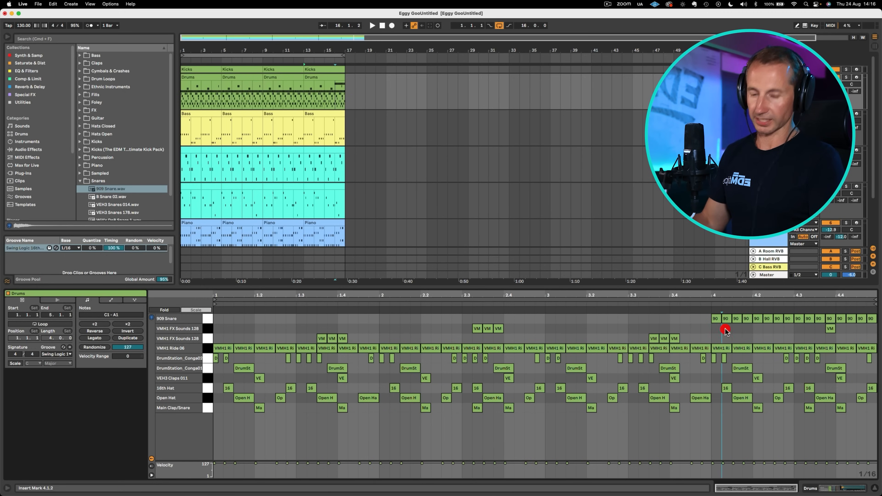
key(b)
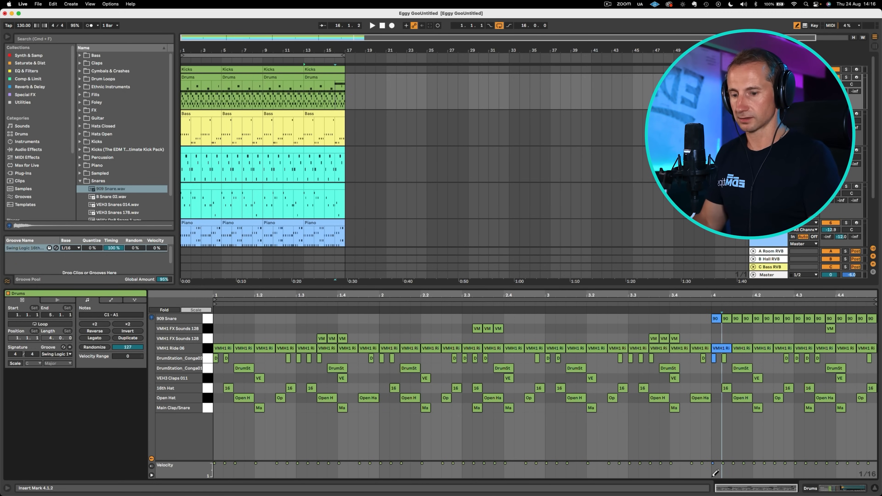
key(alt)
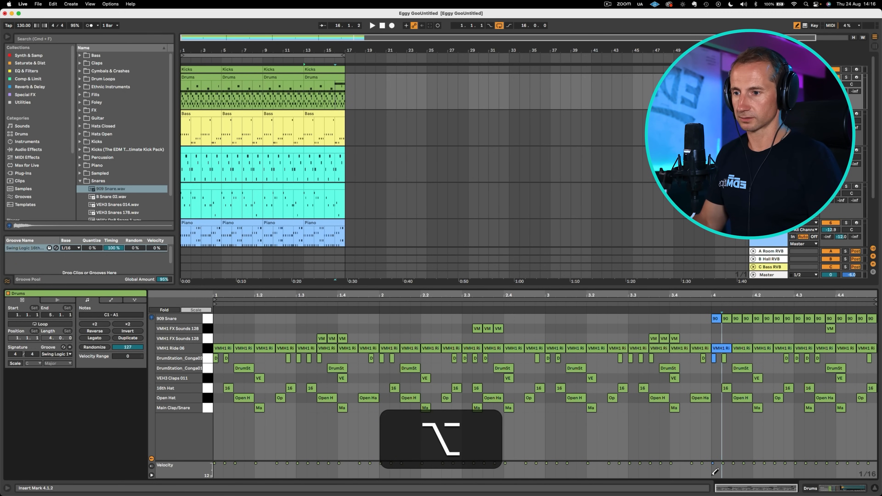
drag(744, 468, 863, 459)
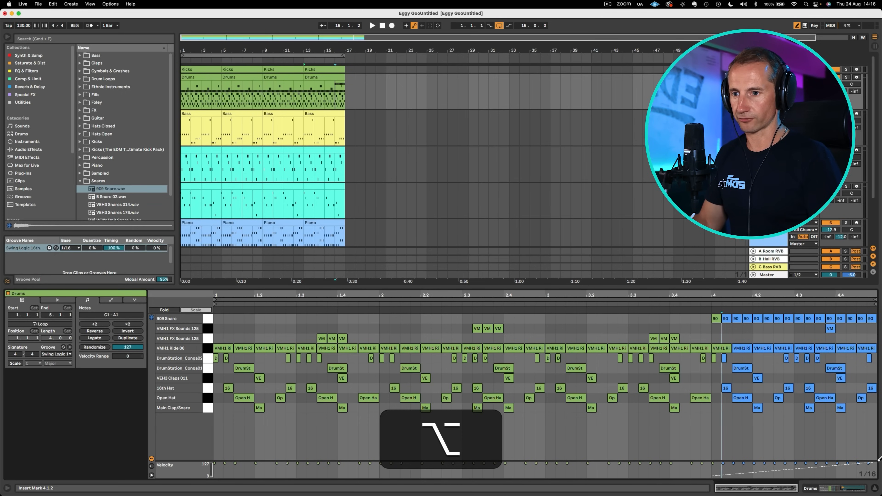
drag(878, 460, 877, 460)
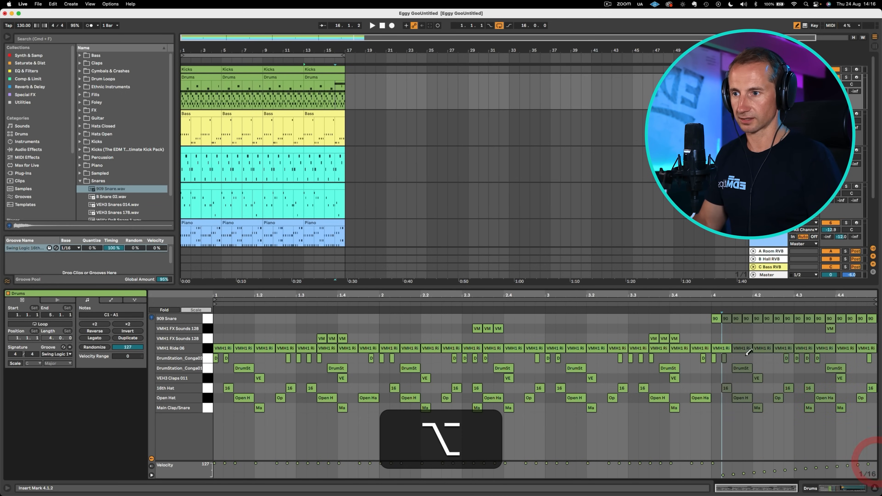
key(b)
Replace the 909 Snare hit at 4.1.1 with a copy of the quiet hit at 4.1.2
click(714, 321)
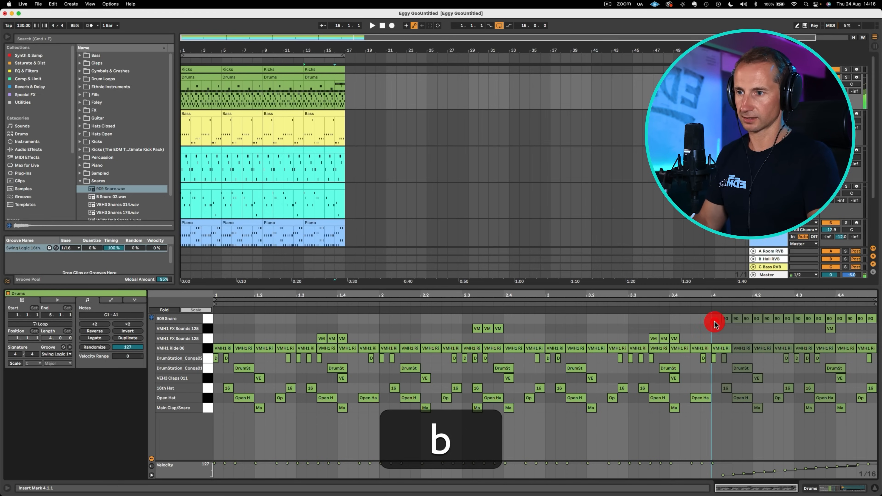
key(super+z)
key(alt)
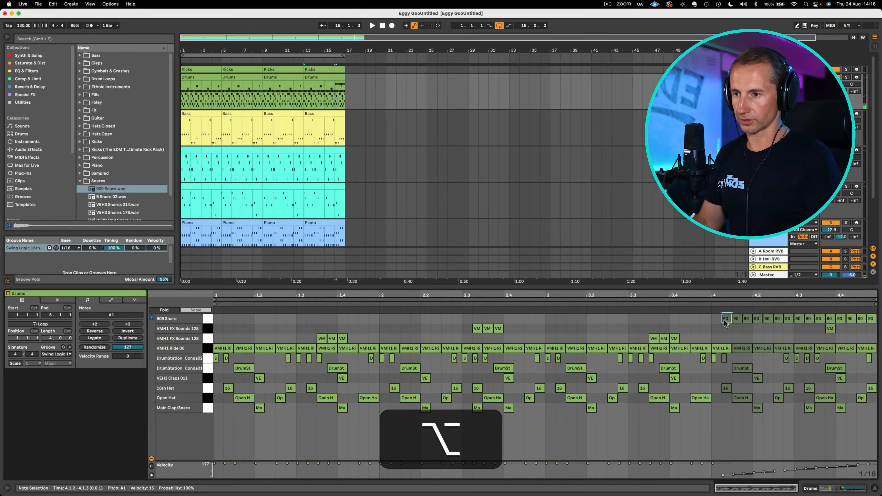
alt+click(715, 321)
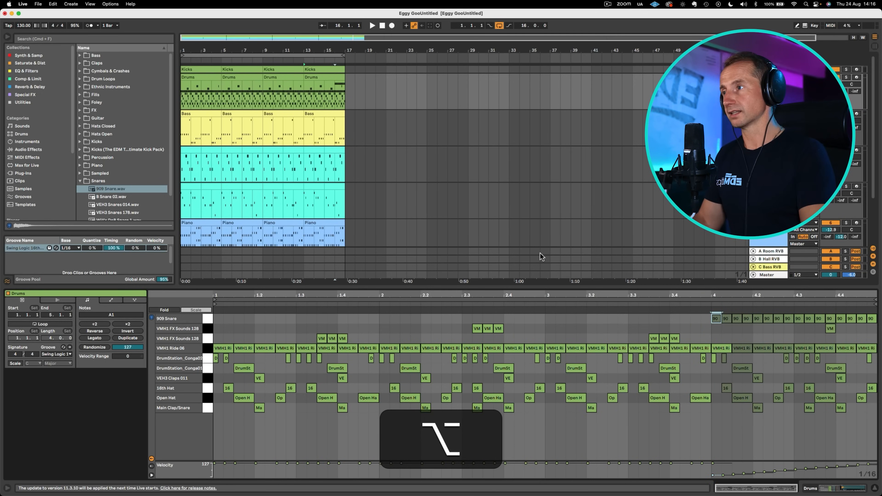
Solo the Drums track and briefly play the arrangement from the start
click(323, 86)
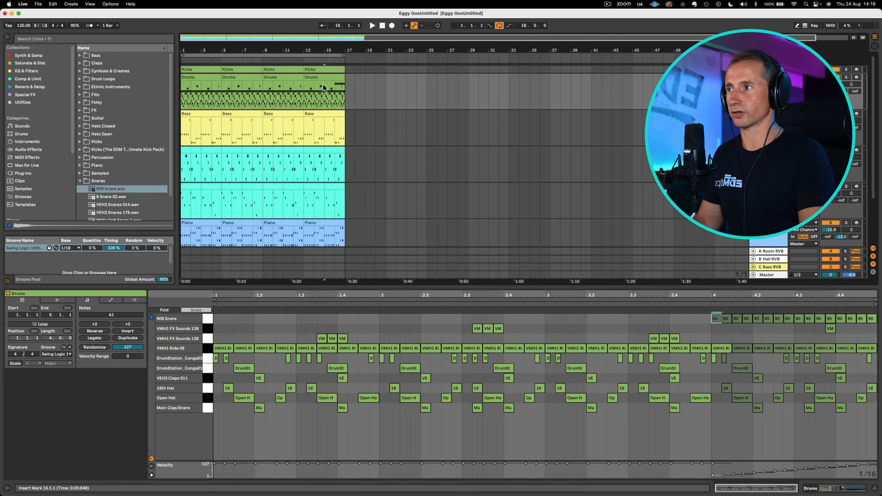
key(shift+Tab)
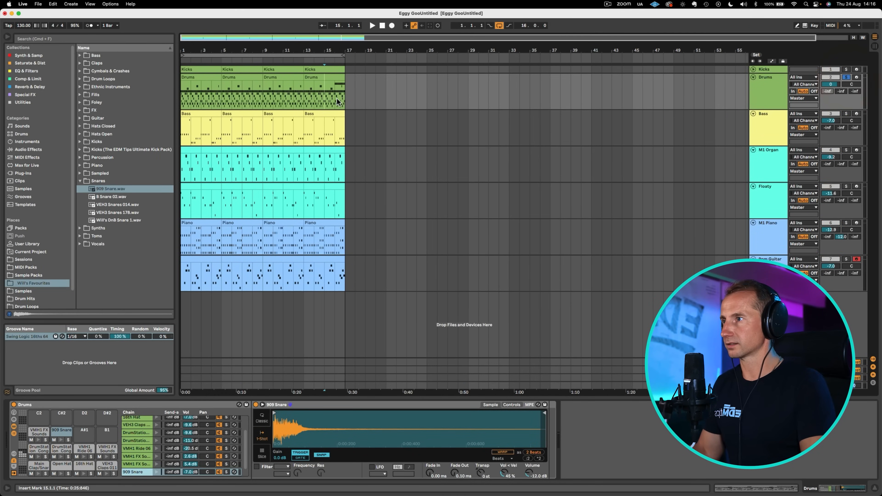
key(space)
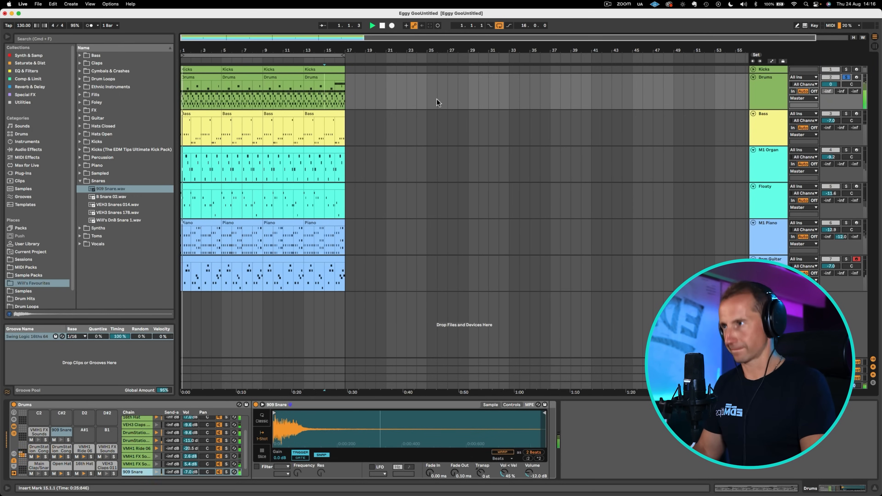
key(space)
Insert an audio track below Drums and name it Cymbal
click(758, 87)
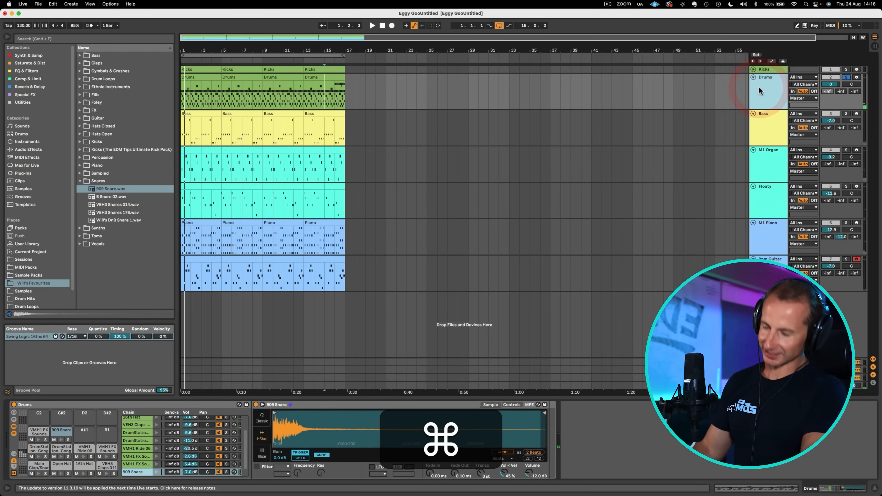
key(super+t)
key(shift+super+r)
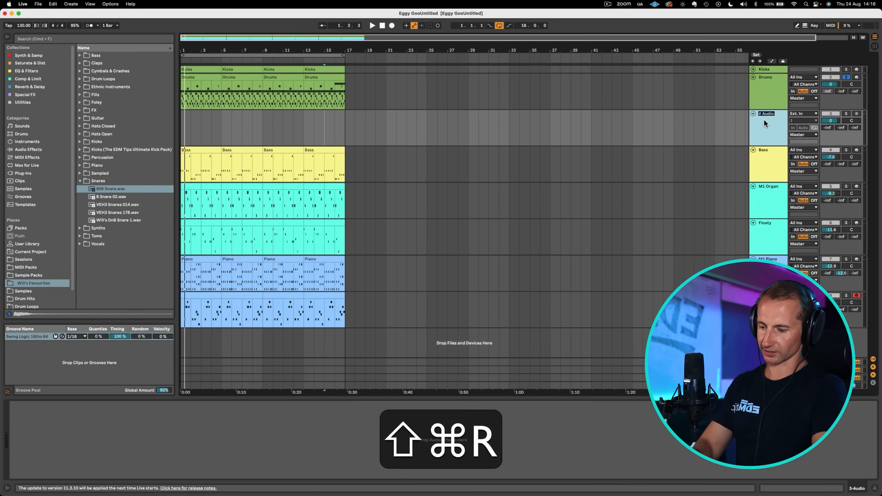
text(Cymbal)
key(Return)
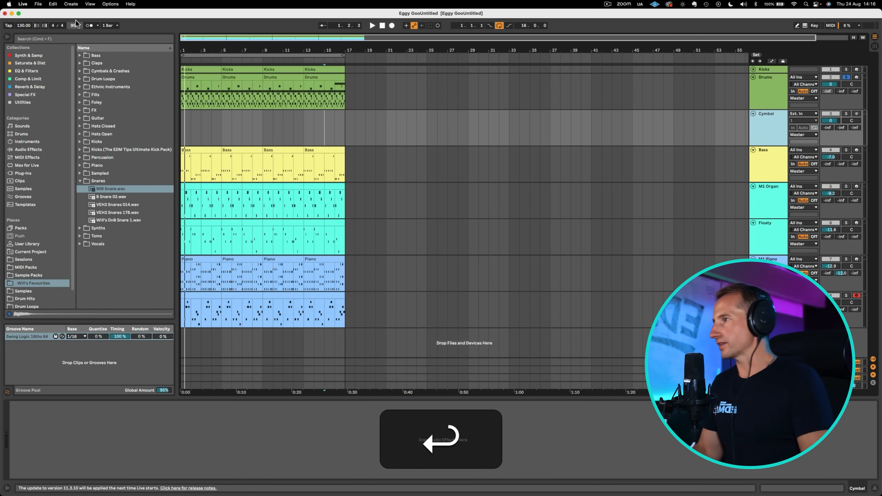
Collapse the Snares folder and expand the Drum Hits folder in the Samples place of the browser
click(93, 180)
key(Left)
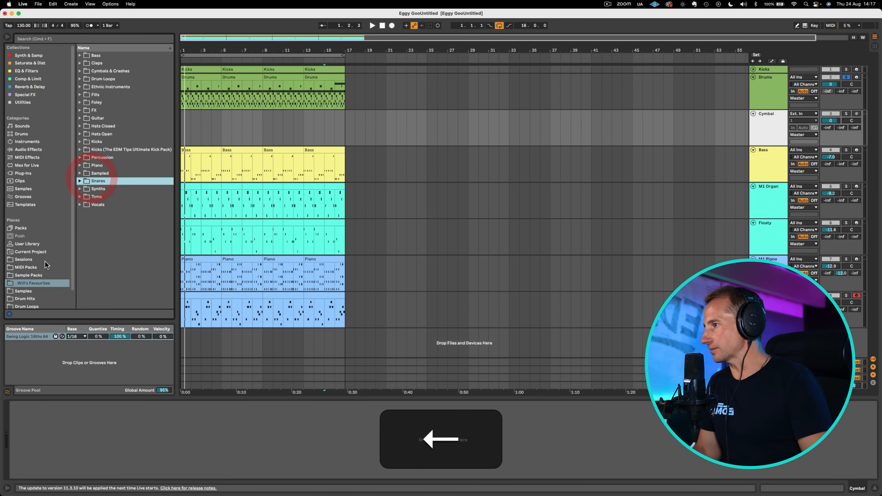
click(38, 276)
click(28, 292)
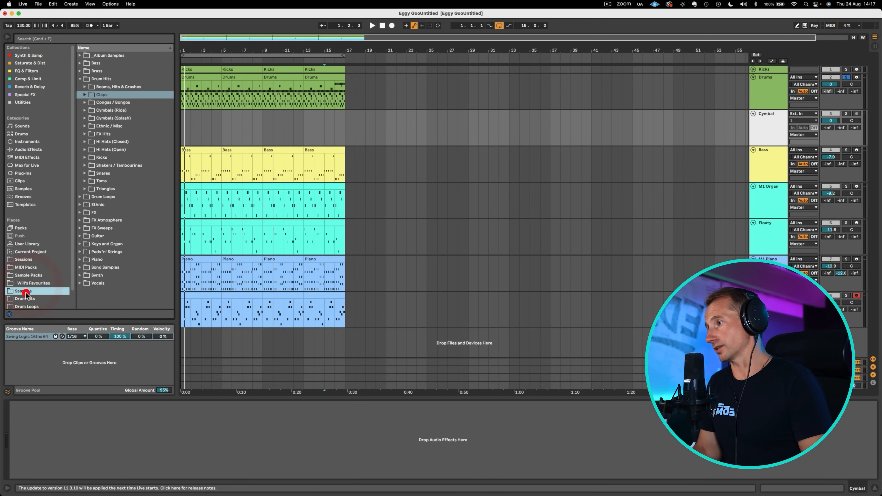
click(118, 79)
key(Left)
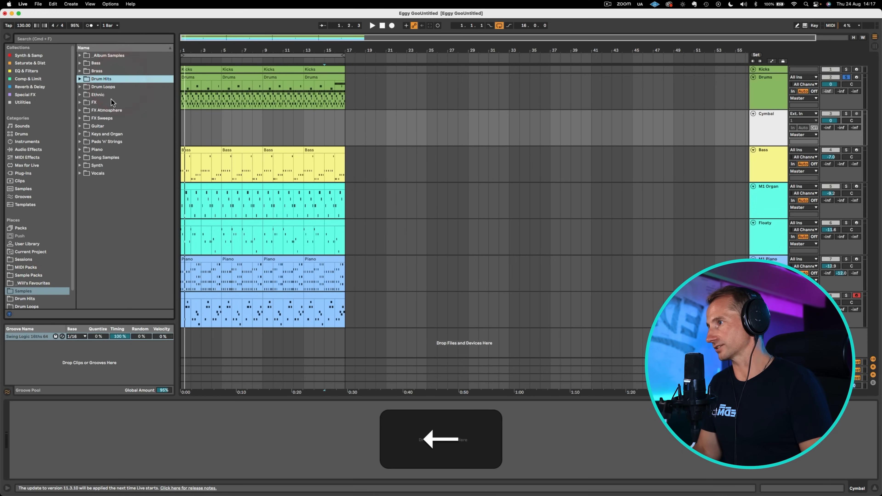
key(Right)
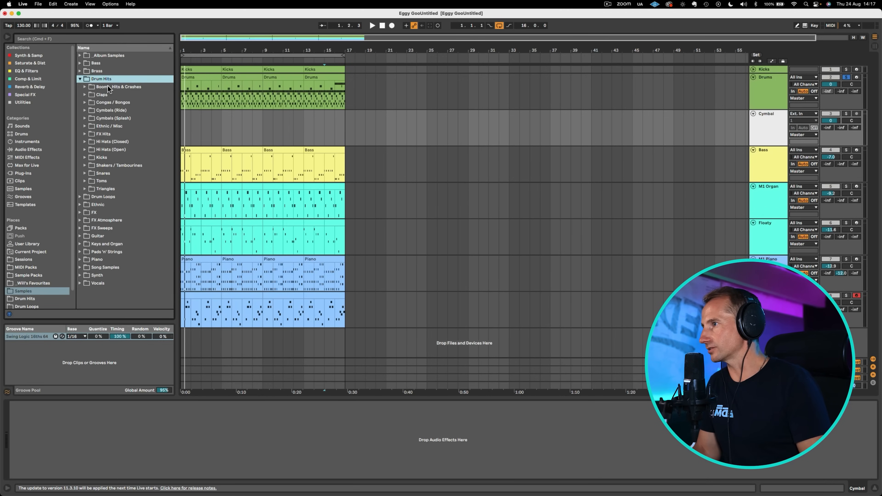
Browse Drum Hits to the VMH1 Crash folder under Cymbals (Splash) and audition VMH1 Crash 01.wav
click(111, 86)
key(Right)
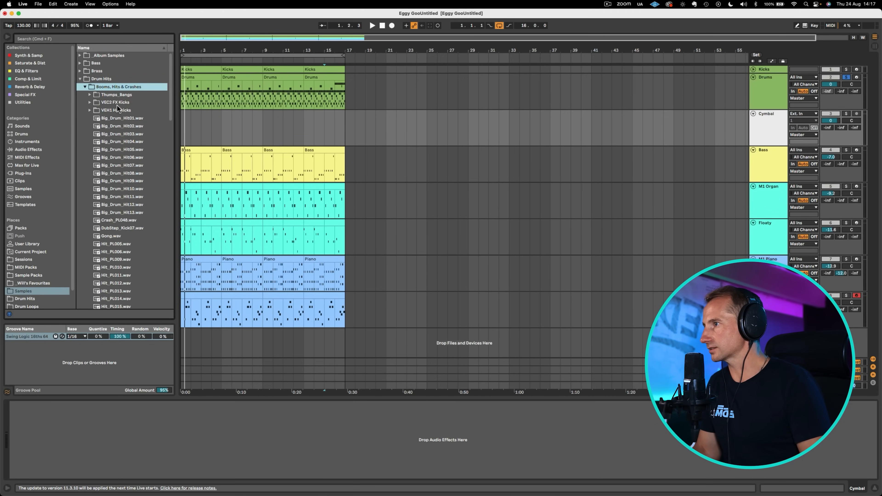
click(112, 118)
key(Right)
click(111, 149)
key(Right)
key(Down)
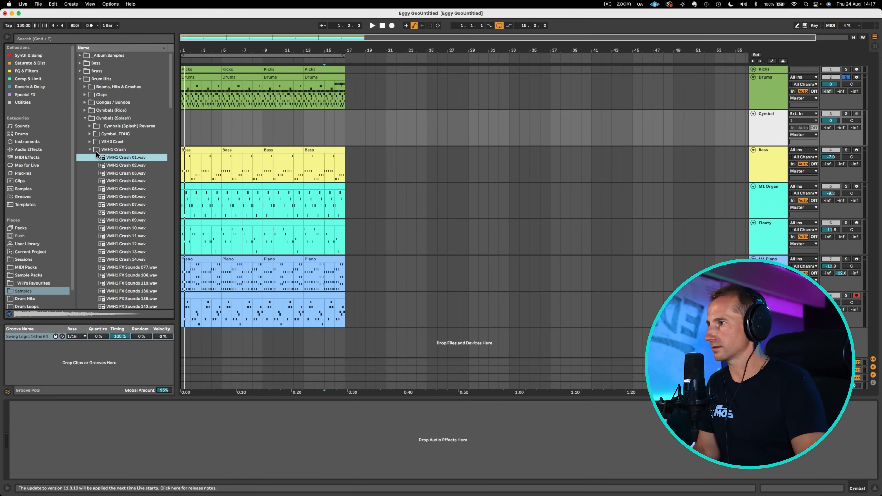
Place VMH1 Crash 01.wav at 16.1.1 on the Cymbal track, trimmed to one beat, with the track volume at -17.3 dB
drag(125, 157, 339, 121)
drag(336, 50, 364, 116)
key(BackSpace)
key(BackSpace)
Unsolo the Drums track and briefly play the full arrangement from 15.3.2
click(271, 126)
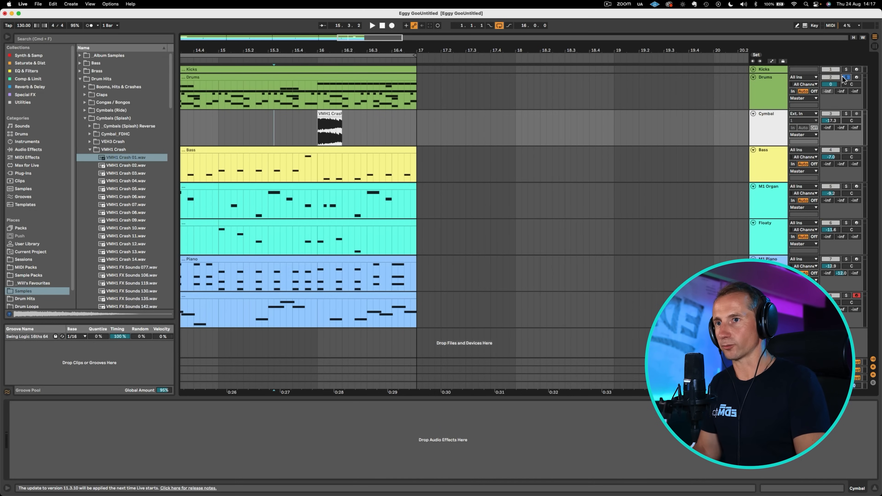
key(space)
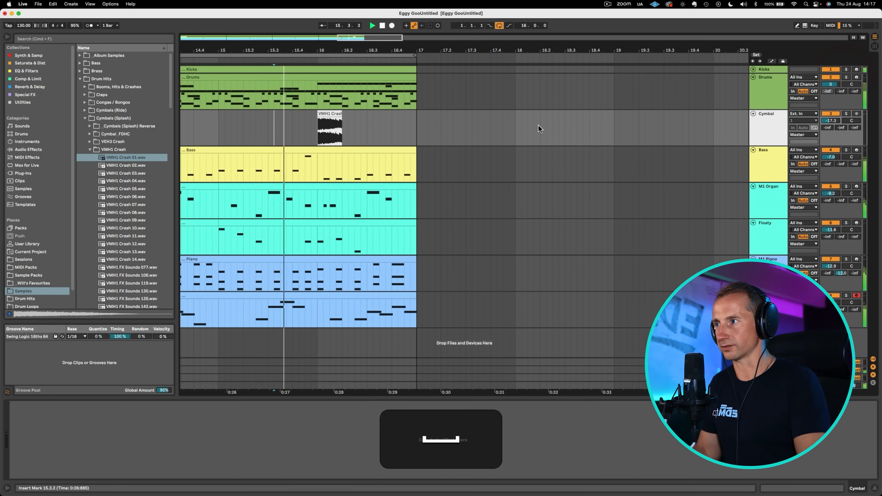
key(space)
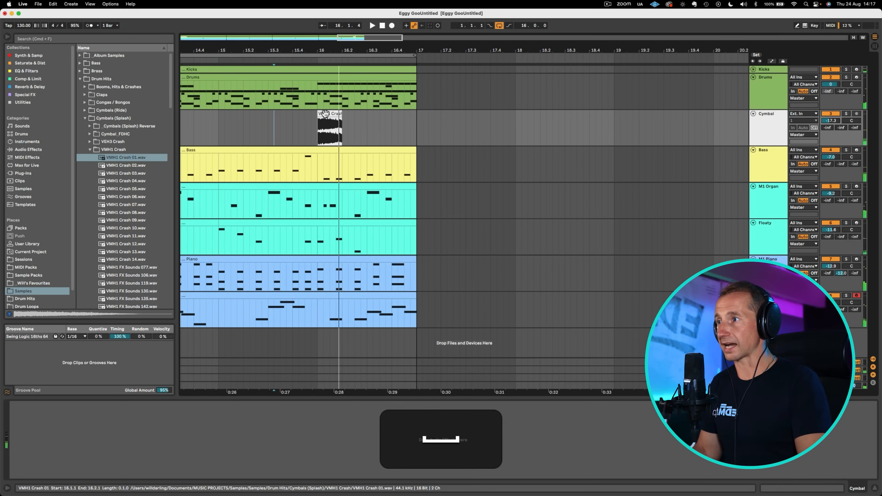
Copy the one-beat crash clip onto every beat of bar 16 and place a longer crash at the start of bar 1
key(alt)
drag(325, 122, 402, 116)
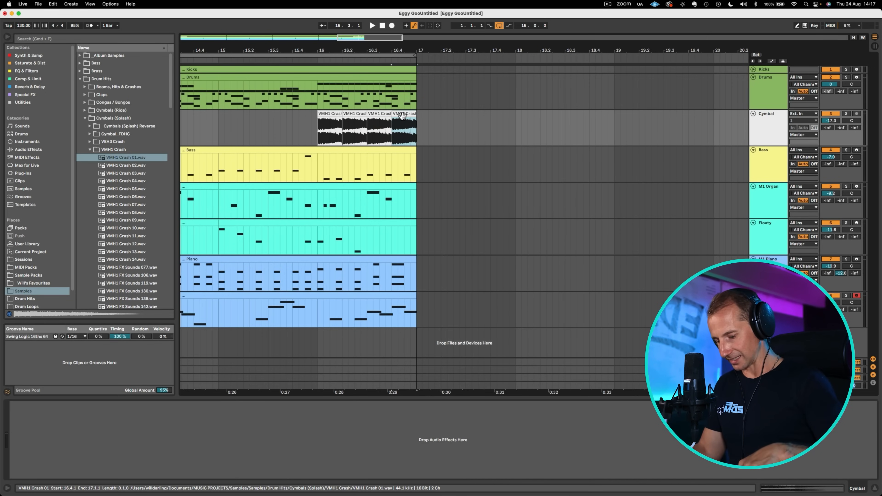
drag(313, 51, 314, 14)
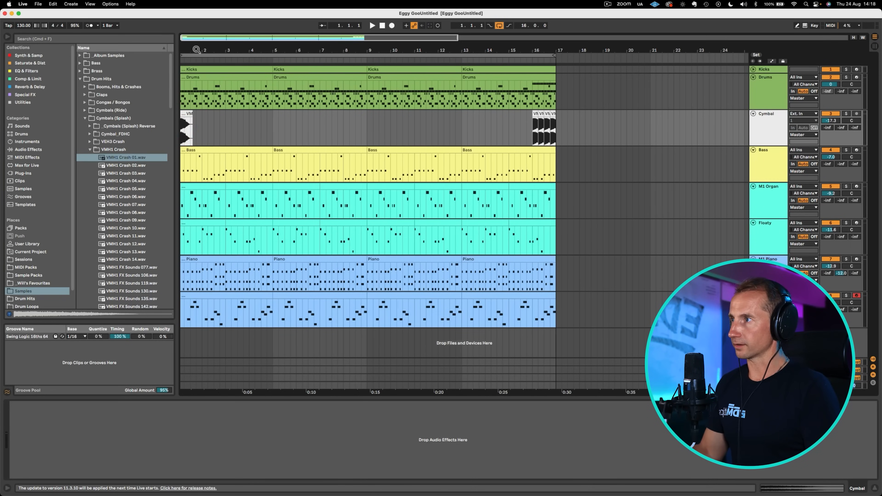
drag(198, 50, 203, 49)
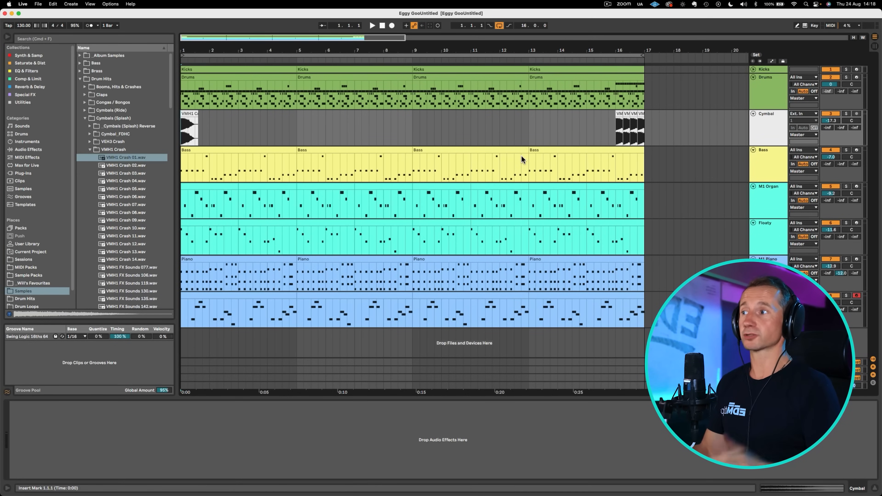
Play the arrangement from bar 1 and again from bar 16 across the loop back to the start
key(space)
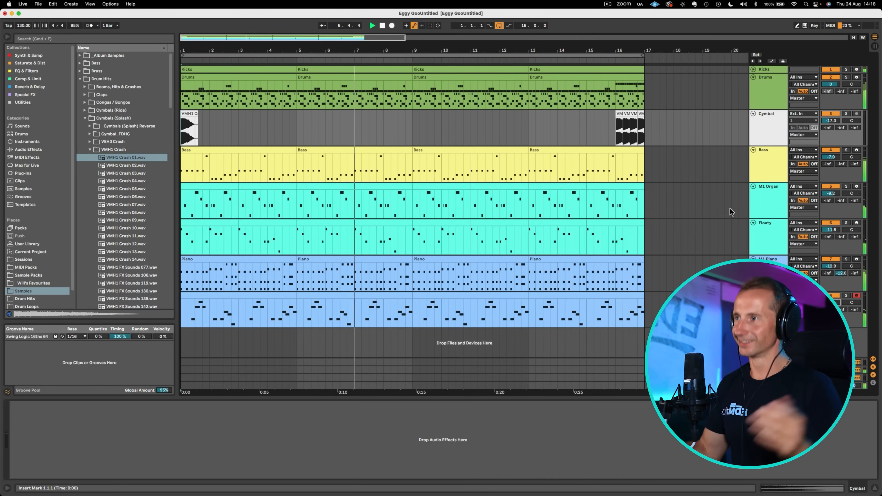
click(617, 133)
key(space)
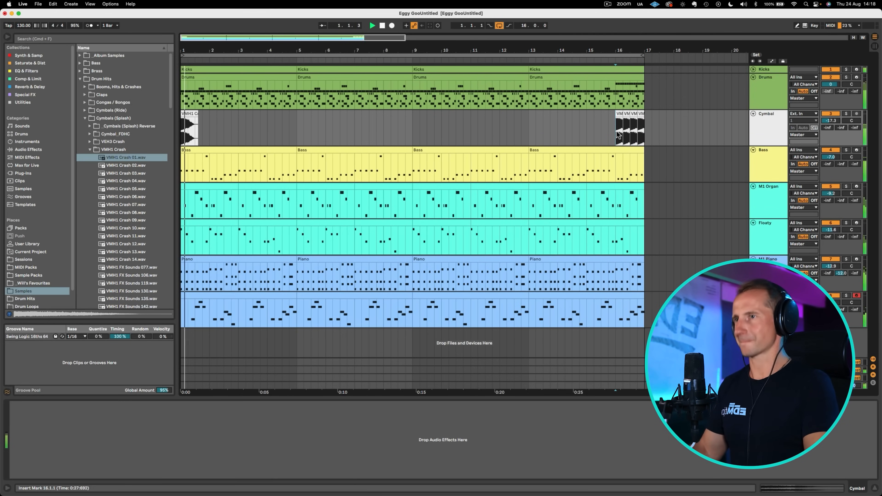
key(space)
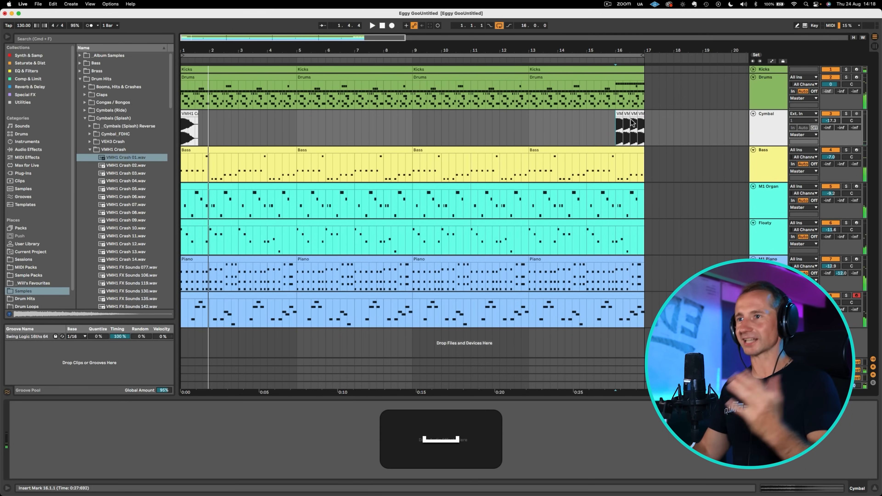
Try bright green and purple as the Cymbal track's color
right_click(778, 114)
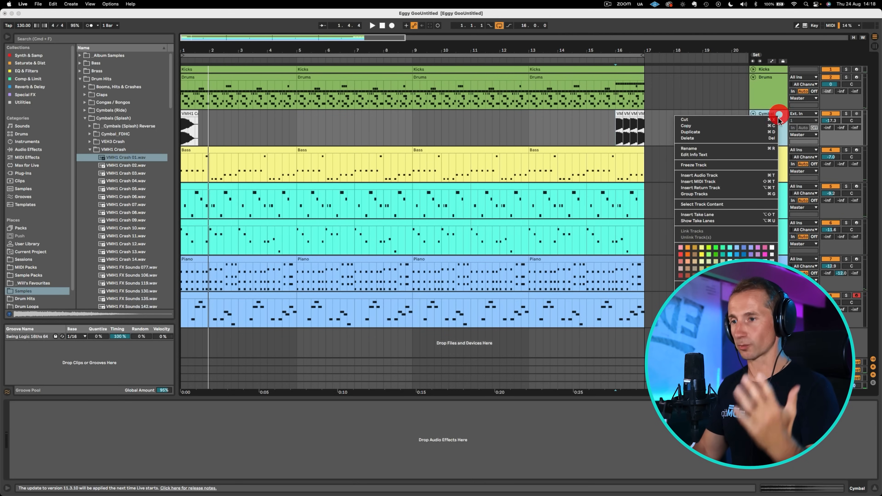
click(707, 255)
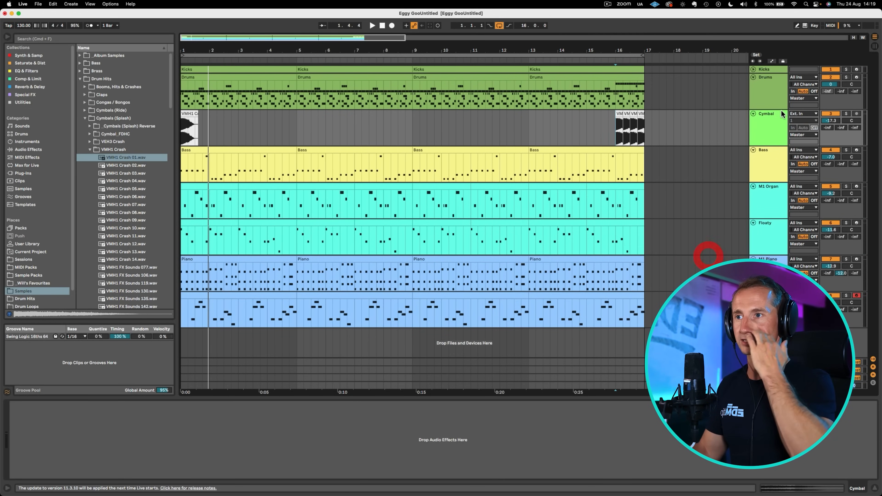
right_click(773, 129)
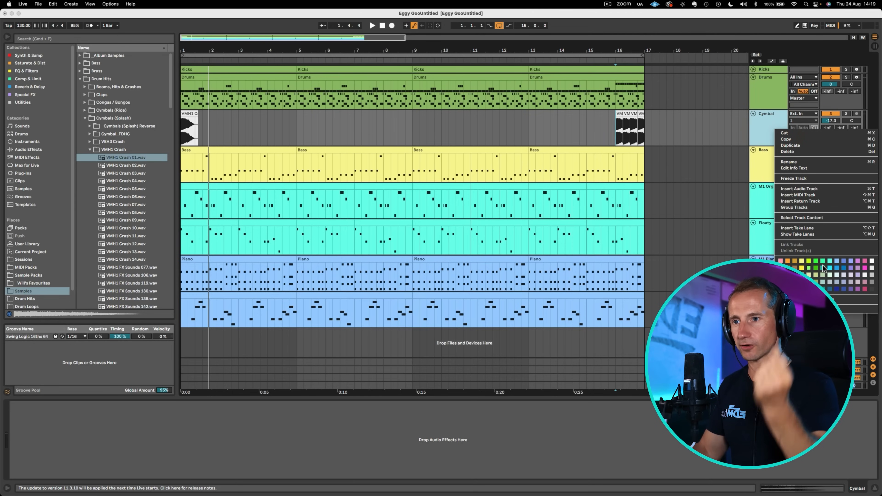
click(858, 269)
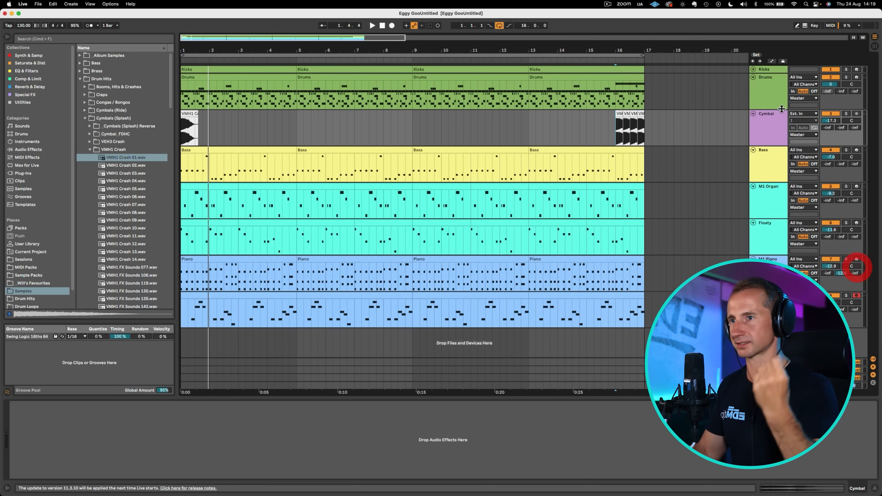
Color the Cymbal track the same green as the Drums track and assign that color to its clips
right_click(774, 121)
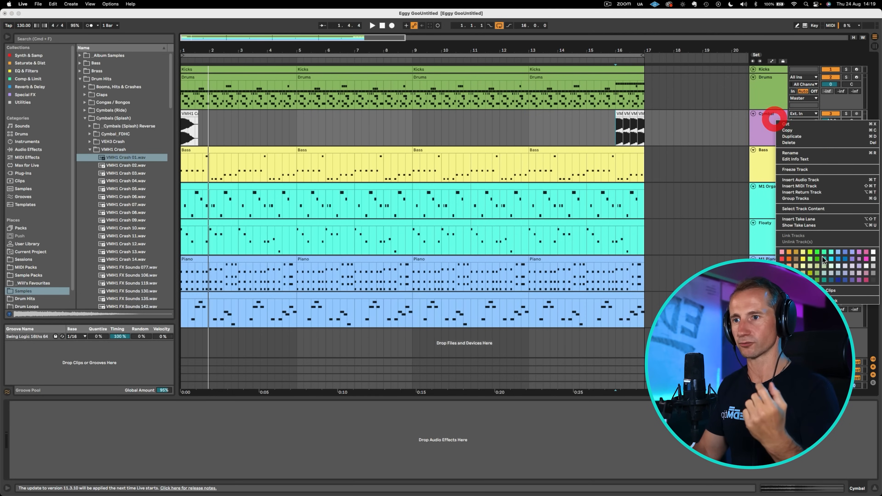
click(814, 275)
right_click(764, 141)
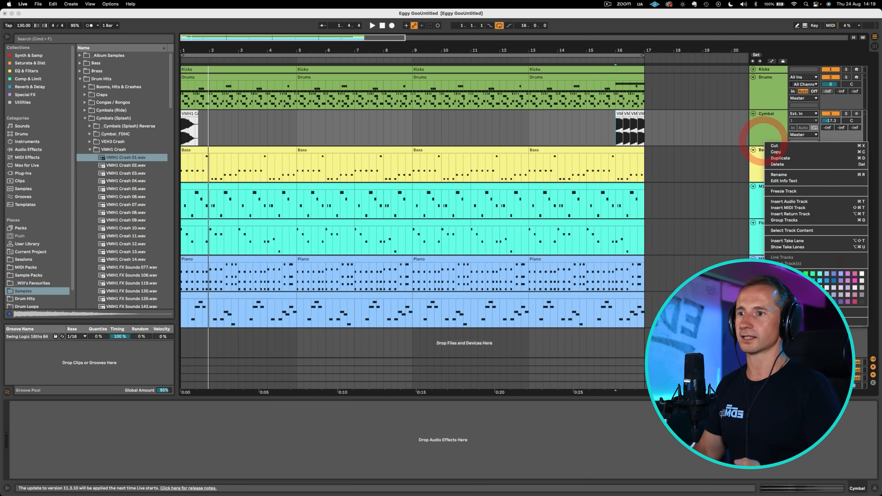
click(795, 312)
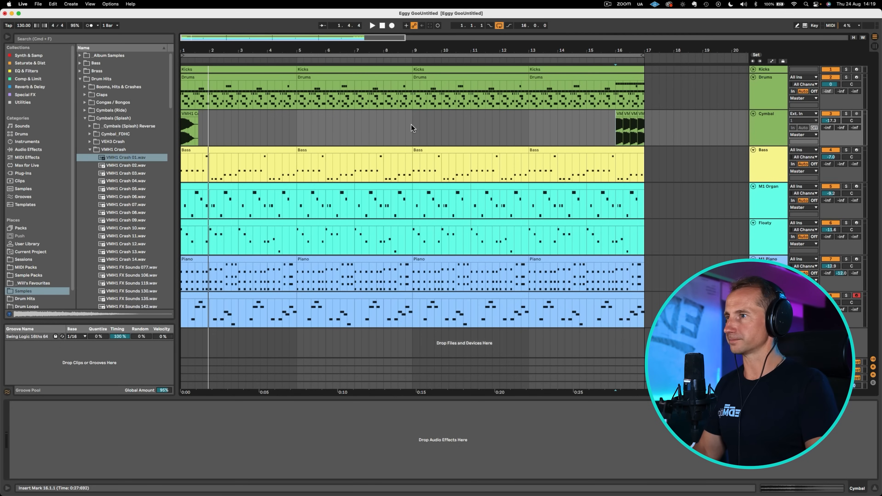
Copy the long crash clip from bar 1 to the start of bar 9 on the Cymbal track
drag(190, 115, 427, 121)
key(alt)
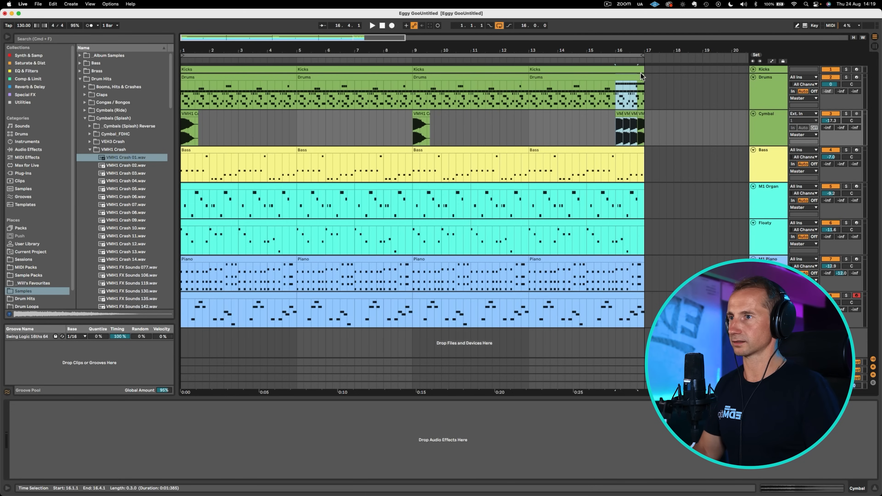
Copy the snare fill in bar 16 of the Drums track and paste it over bar 8
click(644, 67)
key(super+c)
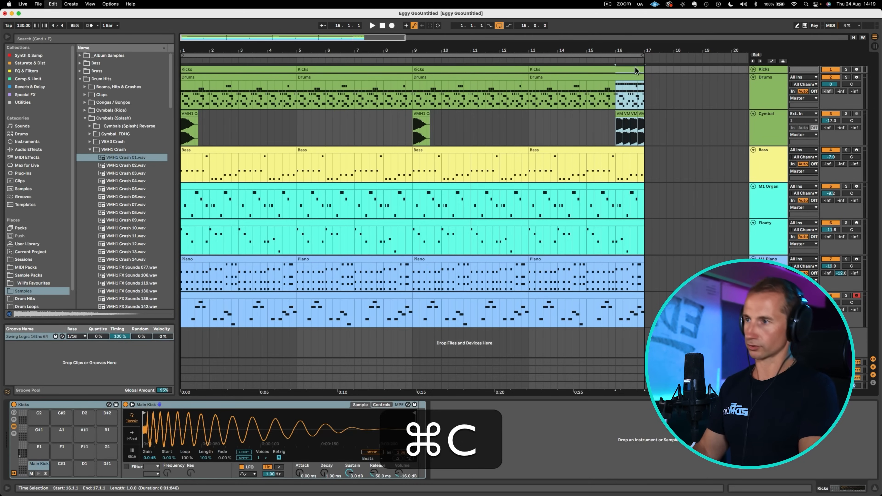
click(643, 95)
key(super+c)
click(386, 98)
key(super+v)
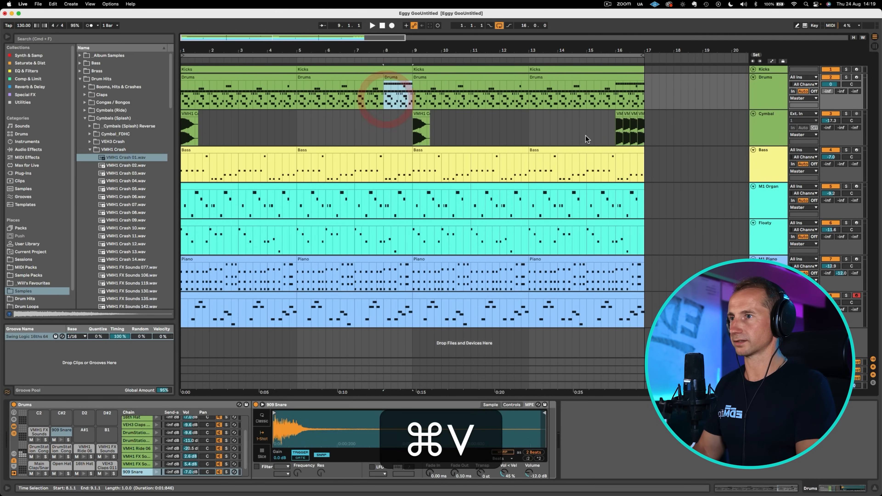
Copy the four one-beat crashes from bar 16 to bar 8 on the Cymbal track, and fold the track
drag(615, 128, 654, 130)
key(super+c)
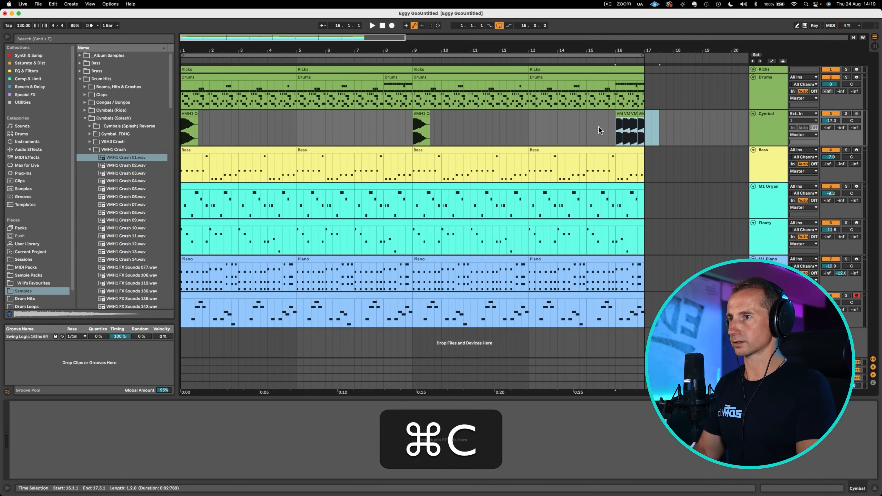
click(610, 130)
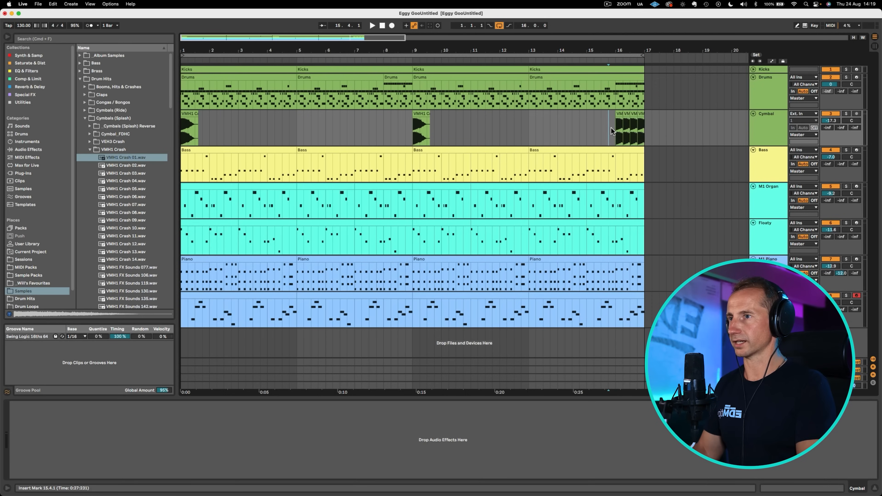
shift+click(640, 127)
key(super+c)
click(385, 127)
key(super+v)
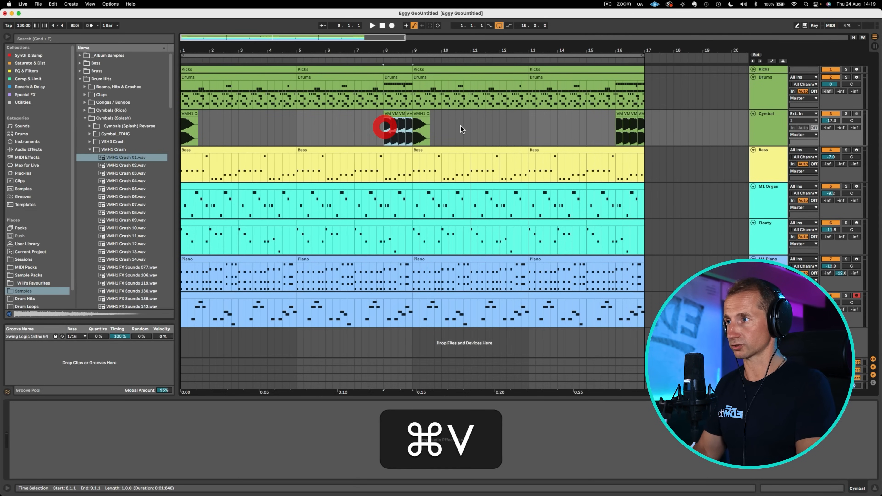
click(753, 114)
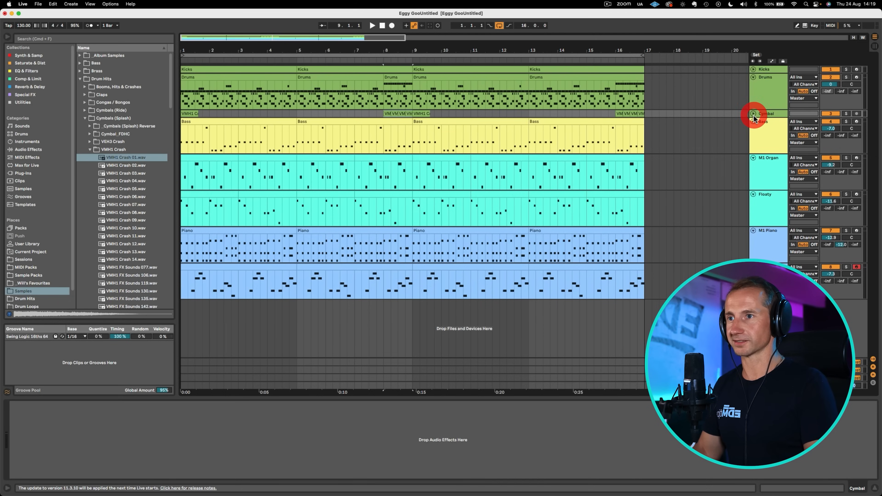
Insert a MIDI track below the 9pm Guitar track and load the Loopcloud plug-in onto it
click(774, 283)
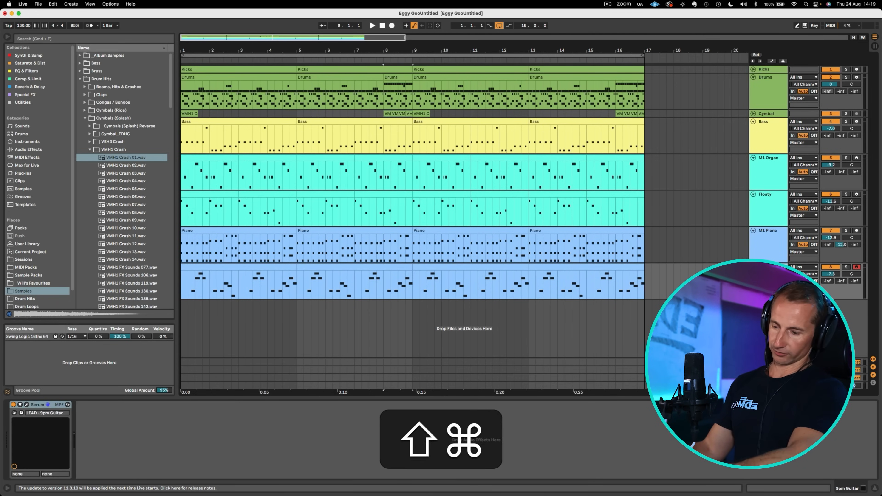
key(shift+super+t)
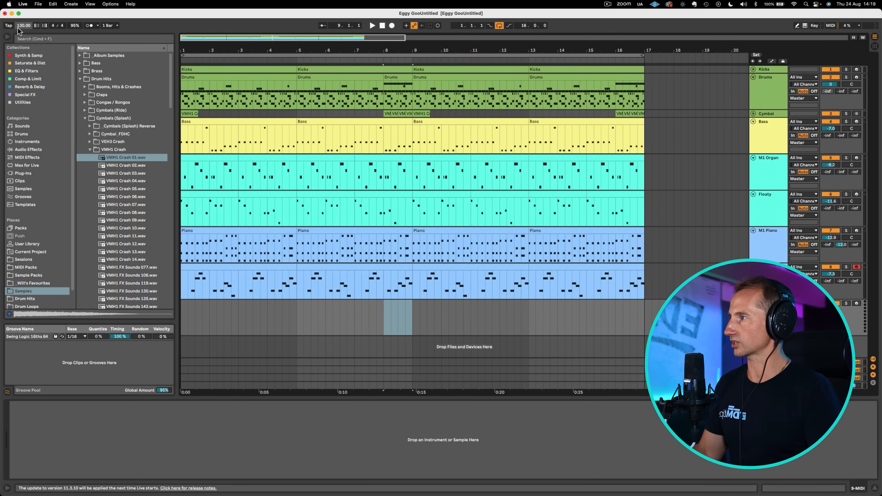
click(28, 57)
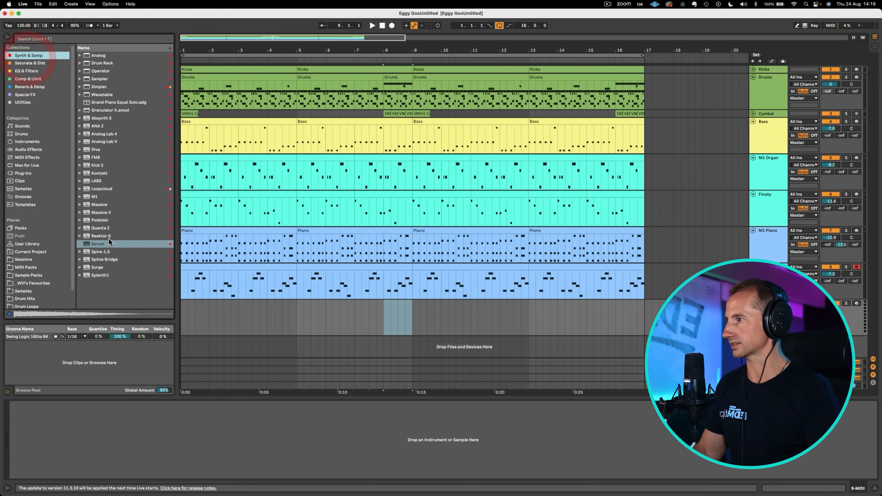
click(109, 88)
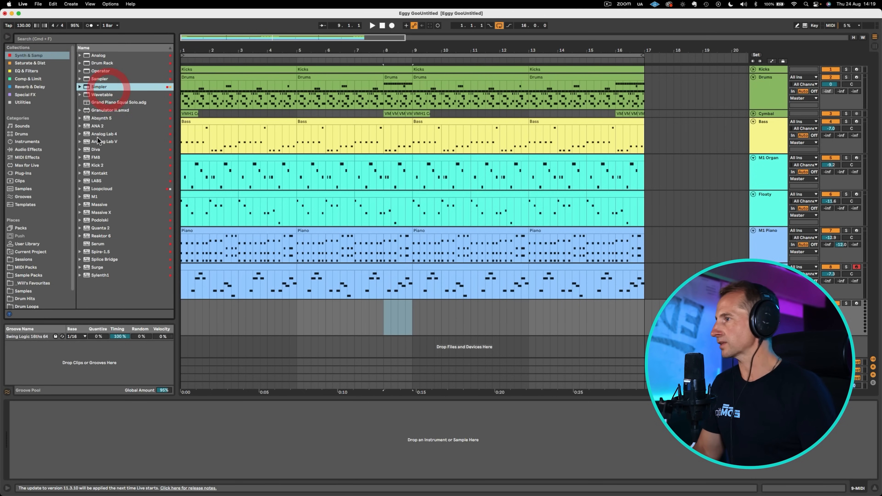
drag(98, 188, 264, 224)
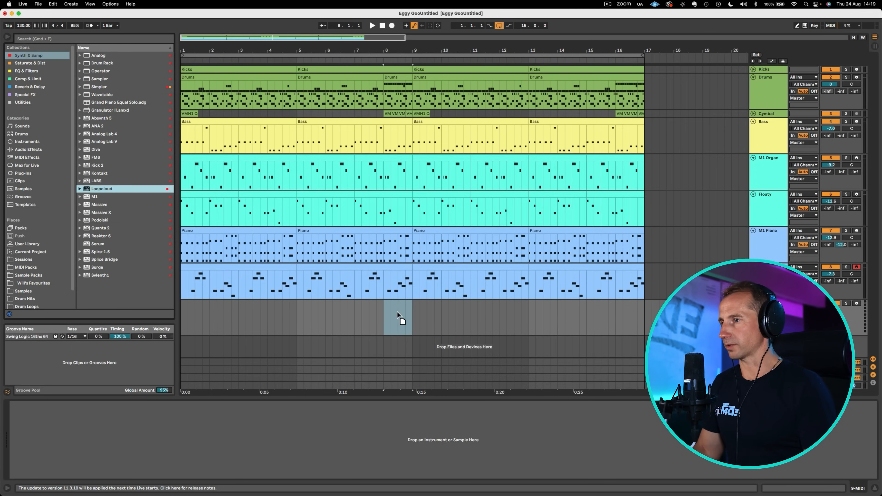
drag(397, 312, 397, 312)
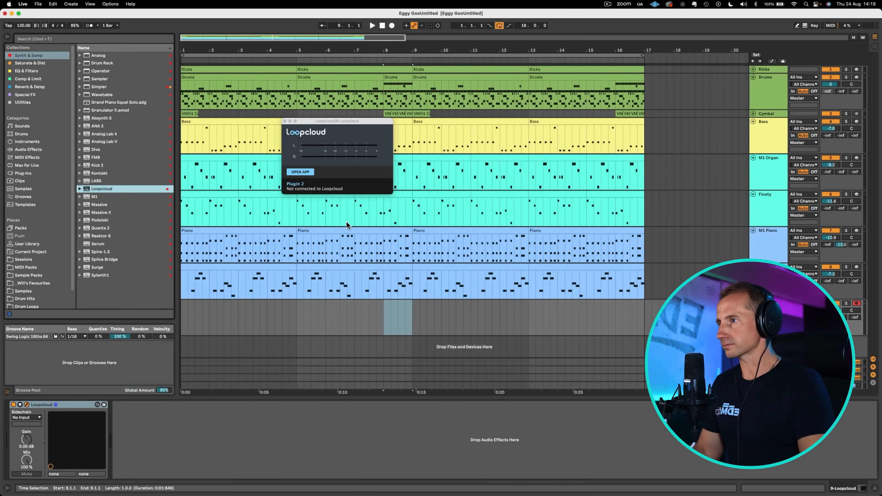
Open the Loopcloud app from the plug-in and reposition its window over the arrangement
click(301, 172)
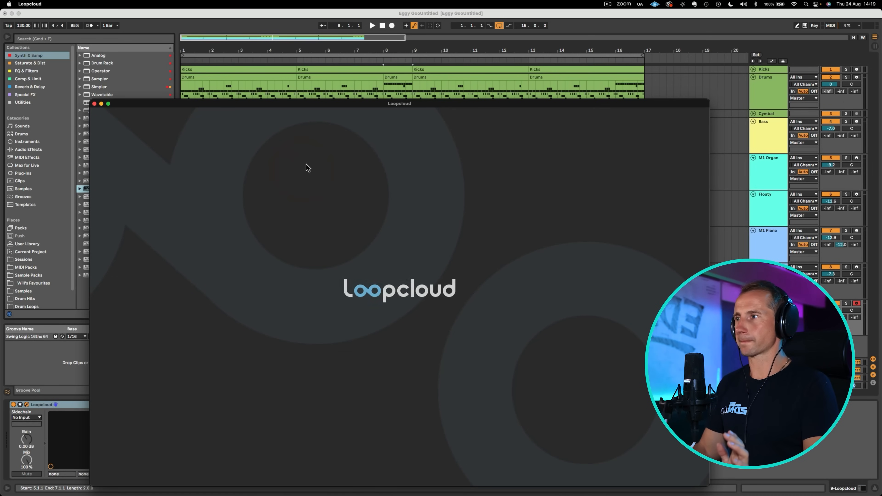
click(347, 49)
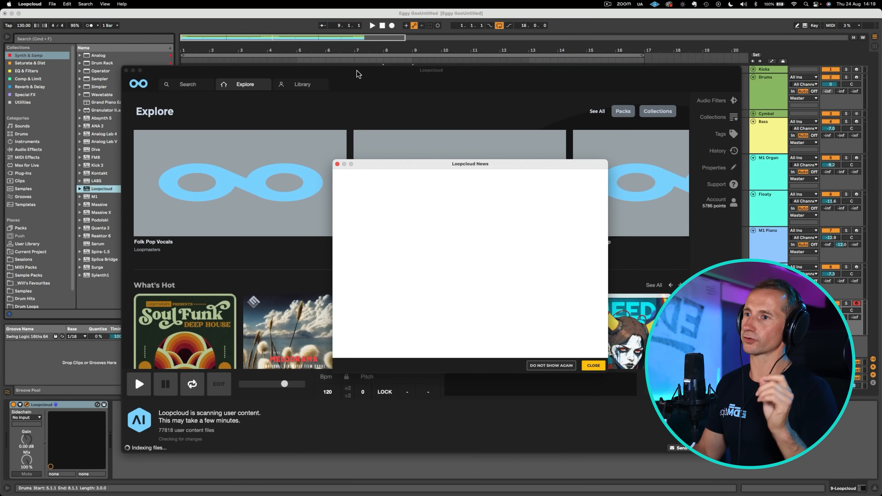
drag(357, 73, 343, 65)
click(344, 65)
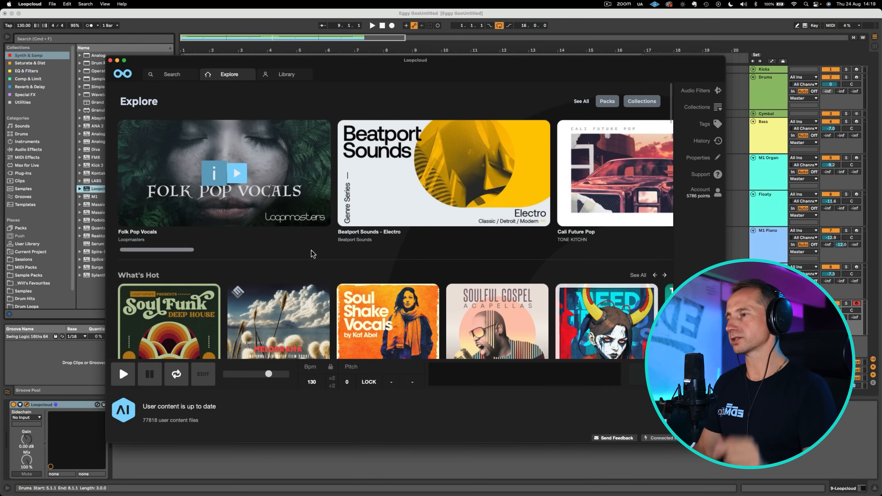
Open the Soul Funk Deep House pack and search it for "vocal"
scroll(315, 257, down, 3)
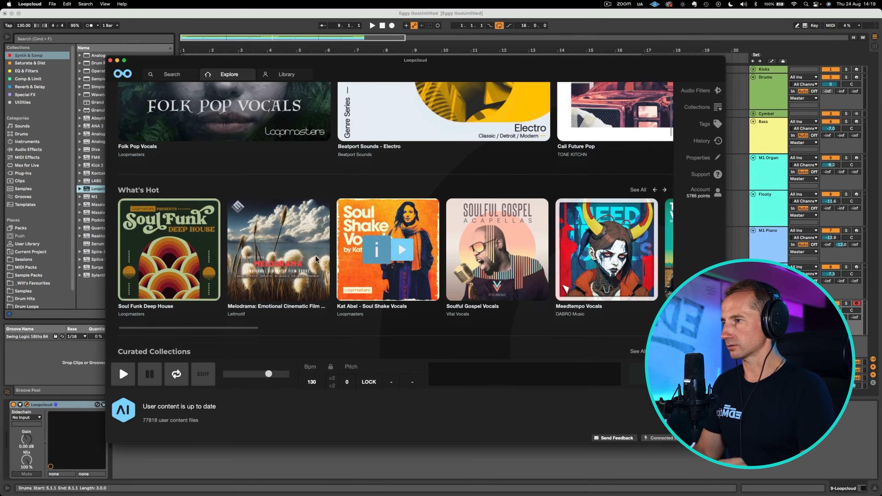
click(175, 222)
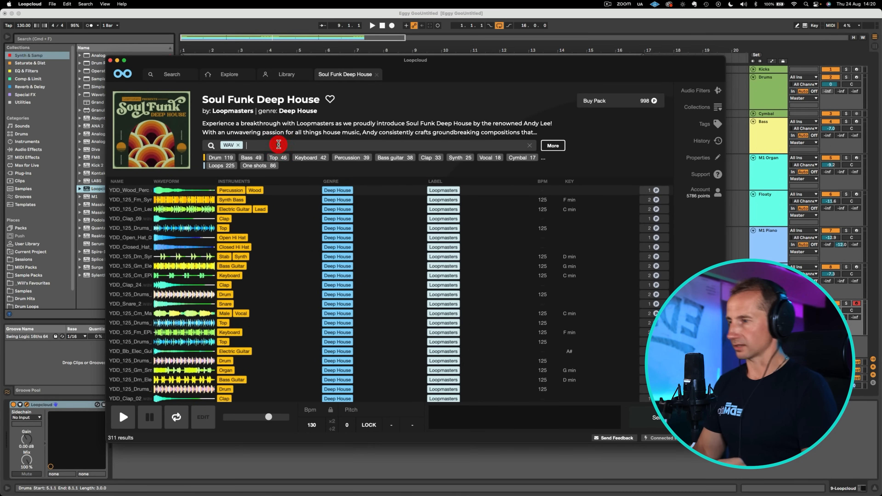
text(vocal)
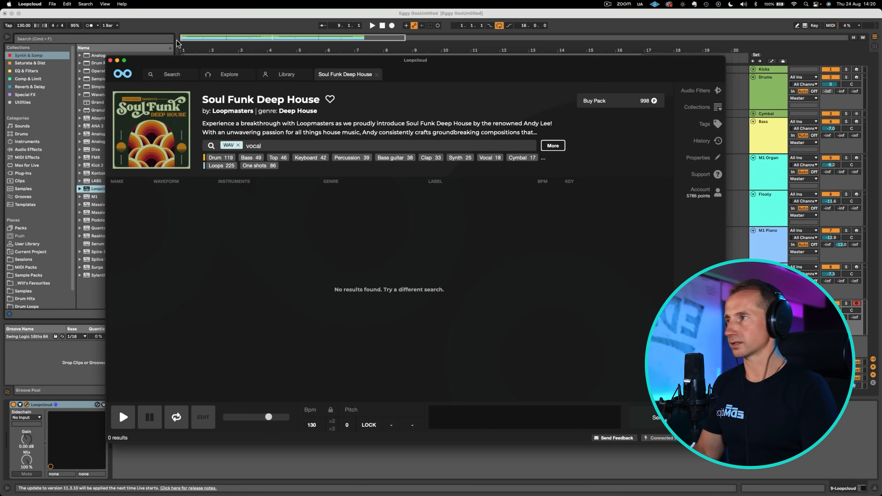
Search the Loopcloud store for the Vocal instrument with "female", filtered to the key of C minor
click(170, 74)
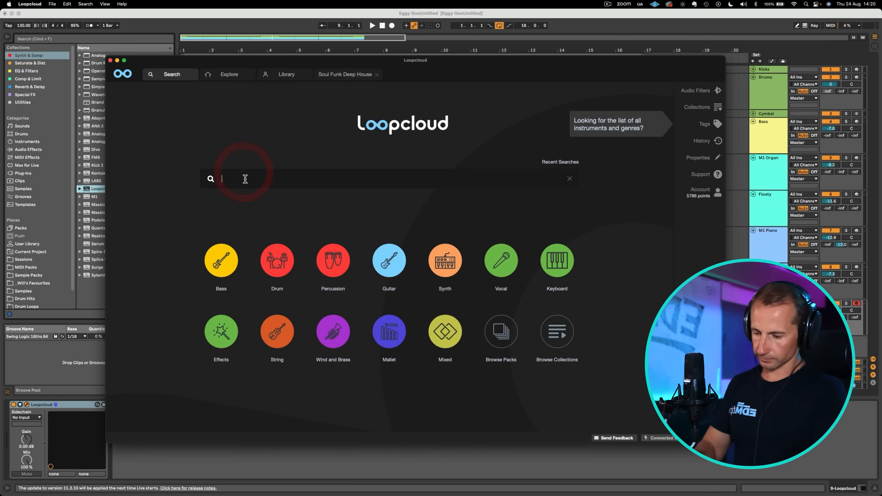
text(vocal)
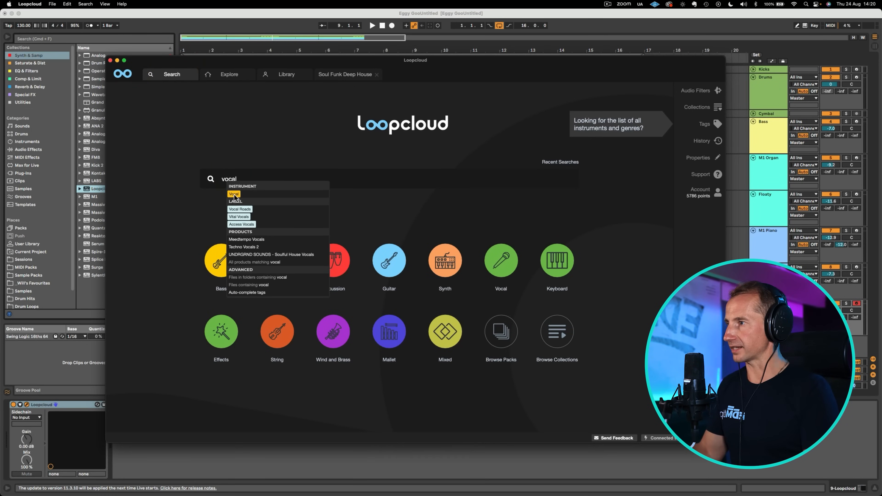
click(233, 195)
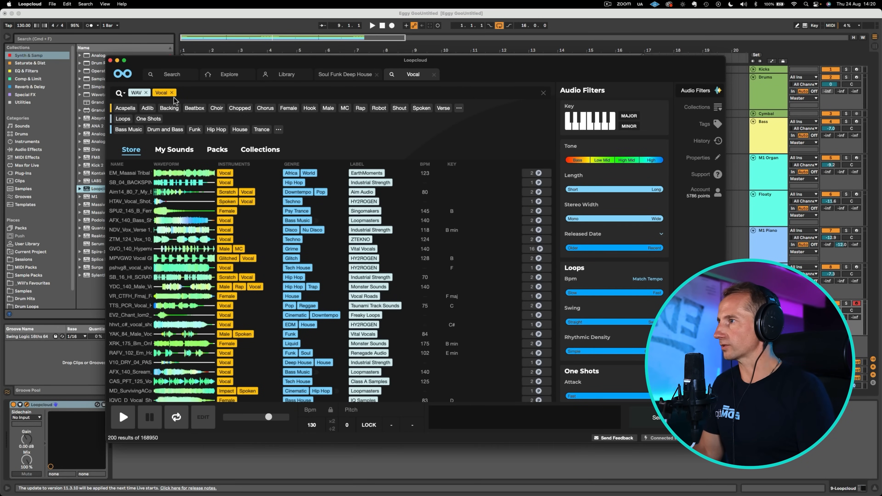
text(female)
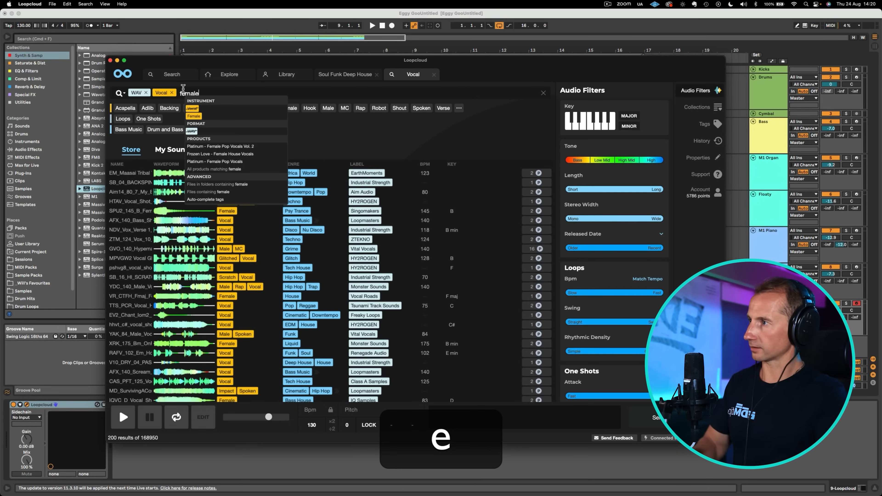
key(Return)
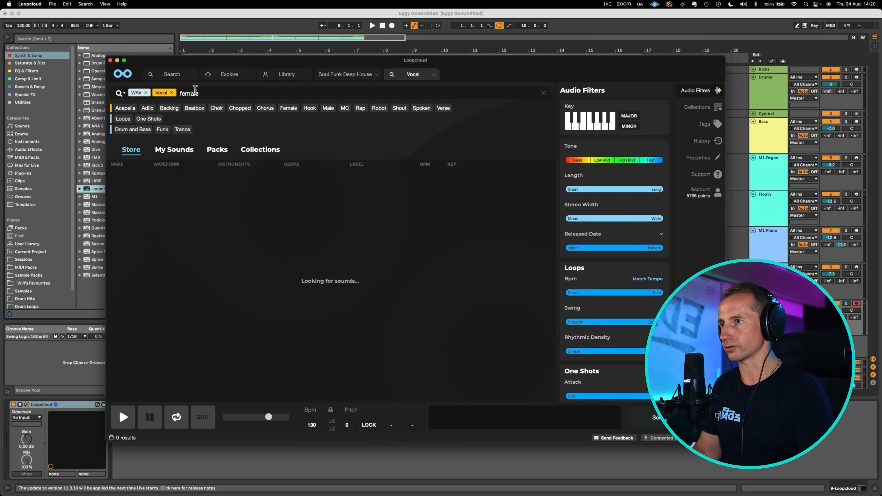
click(628, 126)
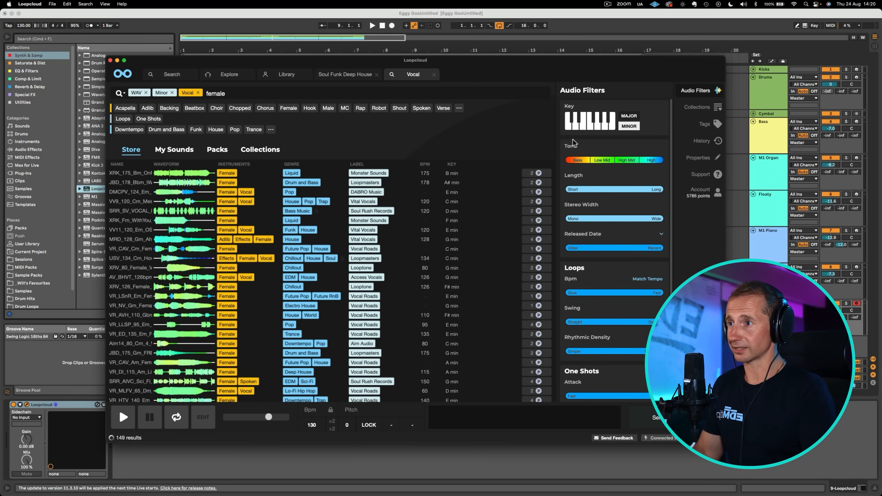
click(568, 124)
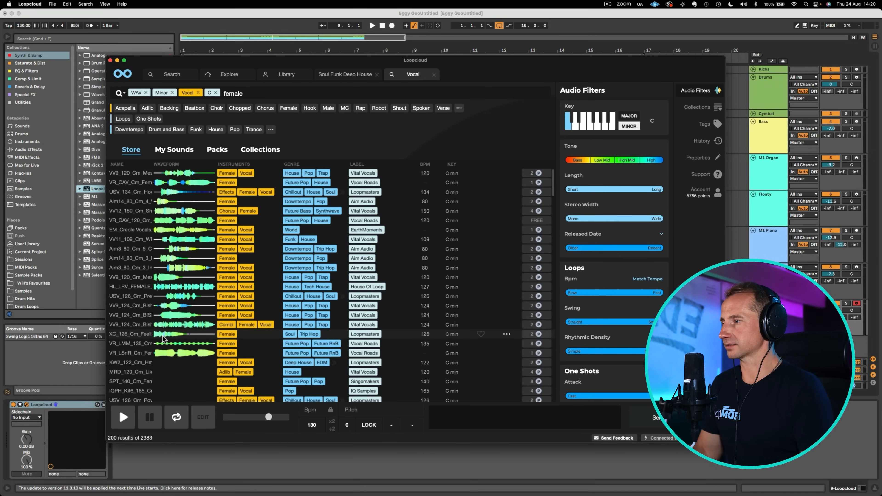
Preview the first sample, VV9_120_Cm_Mess_BV_All_Fem_Voc_Wet_1.wav, with the Live arrangement playing
click(166, 173)
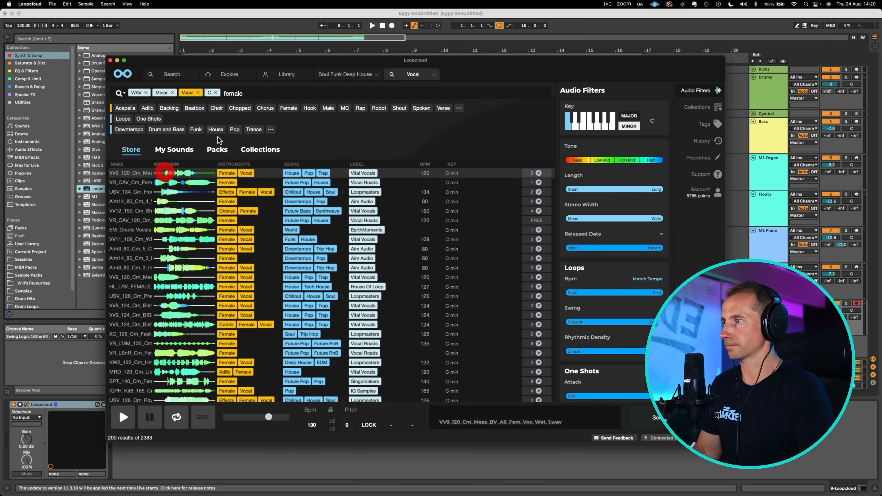
key(space)
click(373, 25)
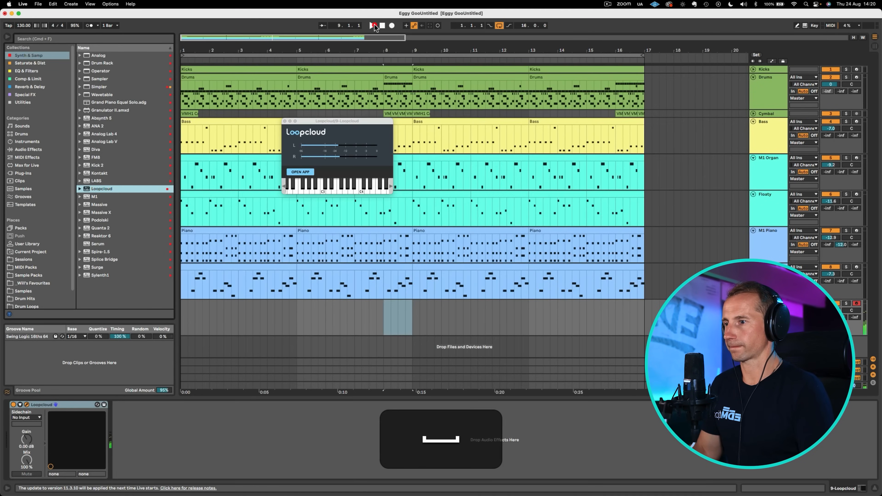
click(373, 26)
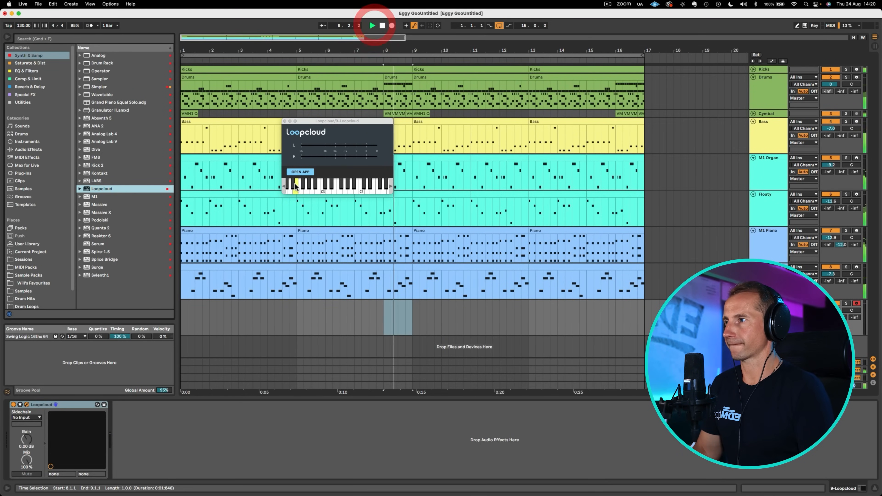
click(300, 171)
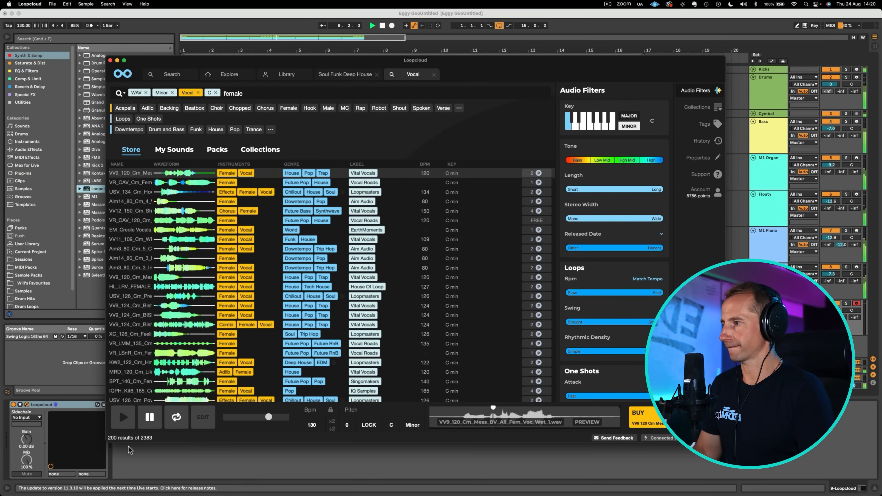
Audition further C minor female vocal samples down the result list against the playing arrangement
click(141, 183)
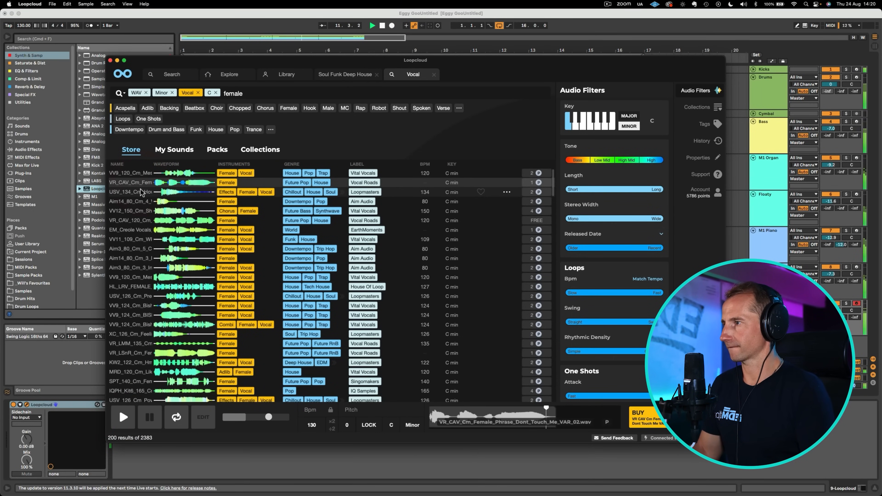
click(141, 192)
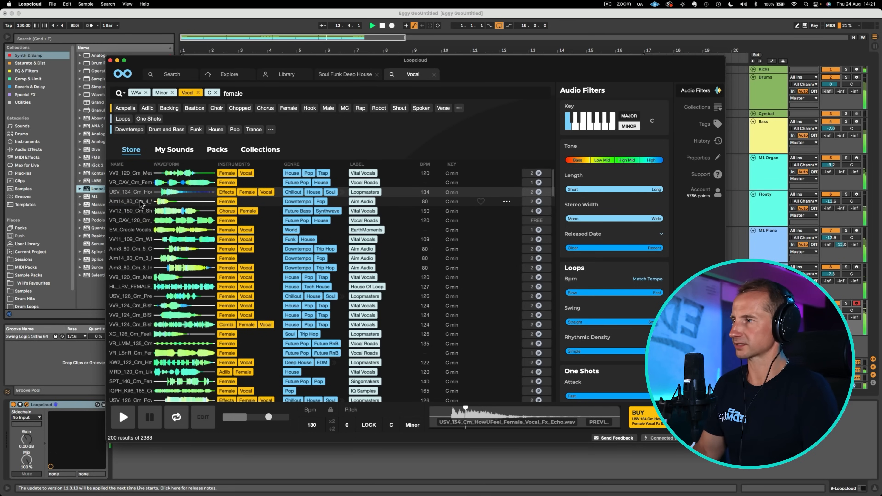
click(141, 202)
click(140, 212)
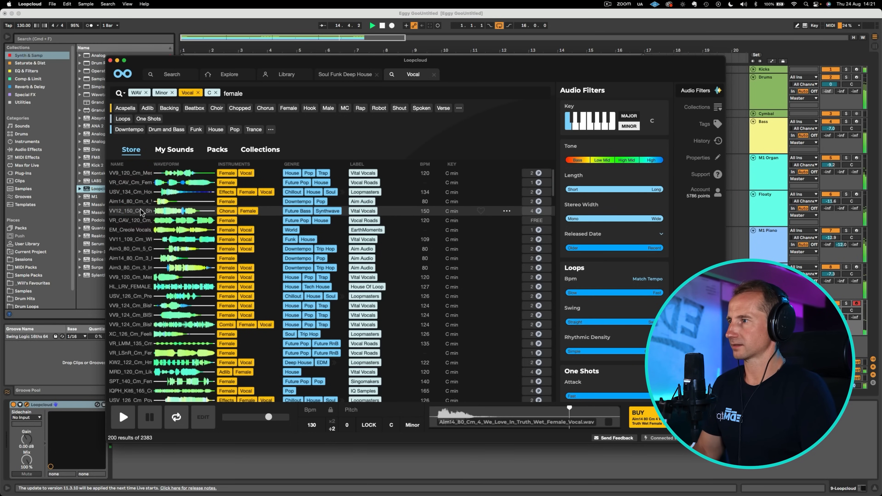
click(142, 224)
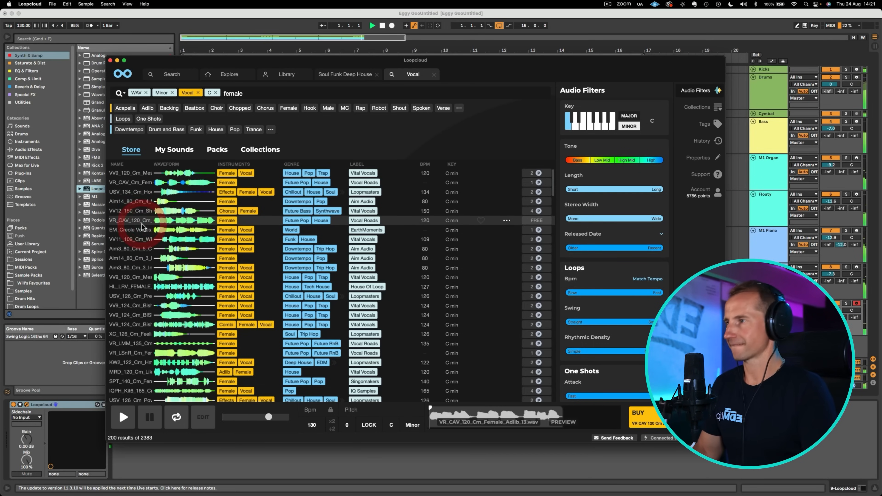
click(134, 288)
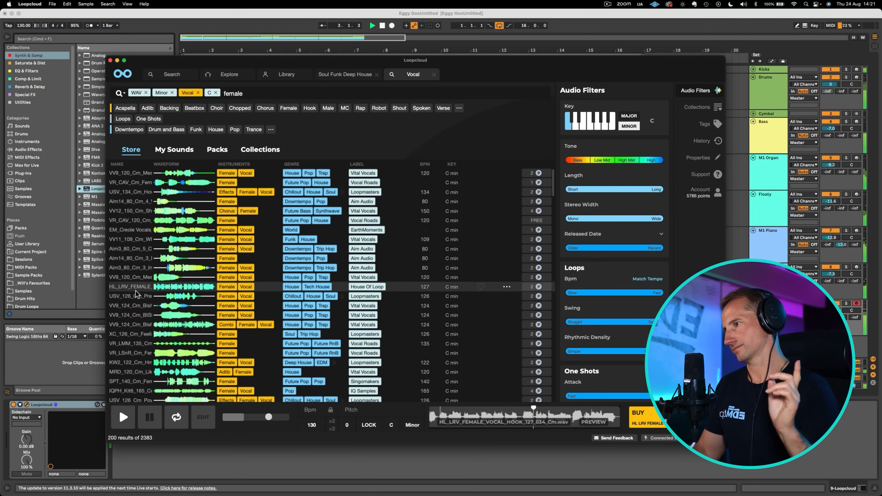
click(138, 324)
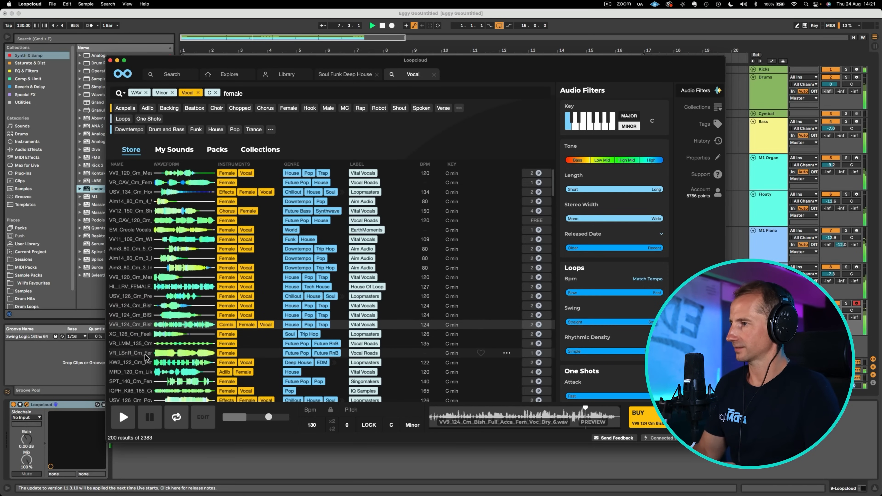
click(134, 362)
scroll(137, 333, down, 3)
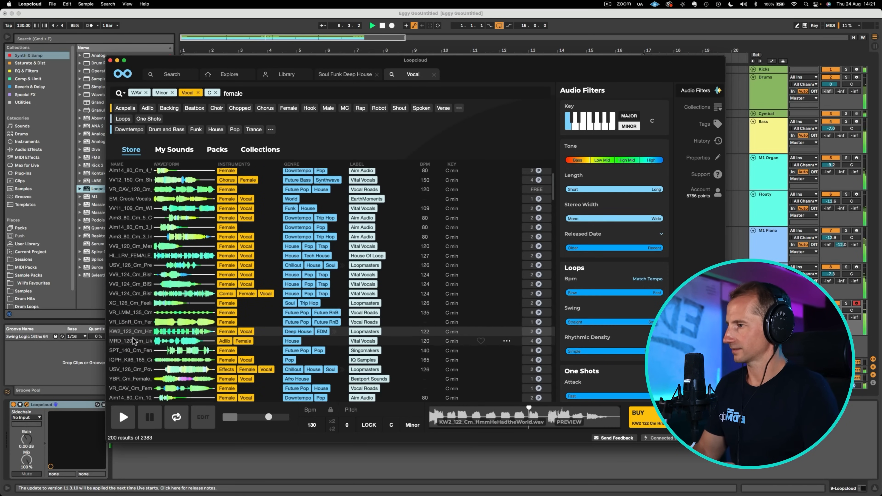
click(136, 343)
scroll(135, 350, down, 2)
scroll(136, 349, down, 1)
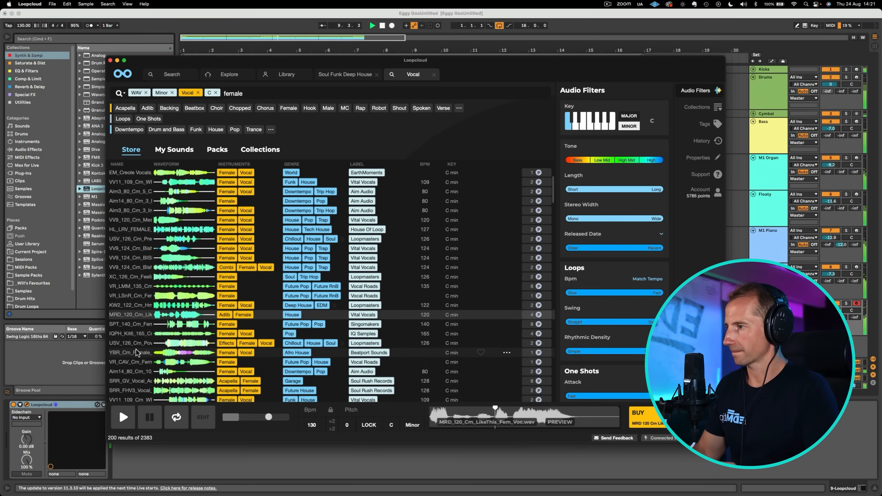
click(135, 334)
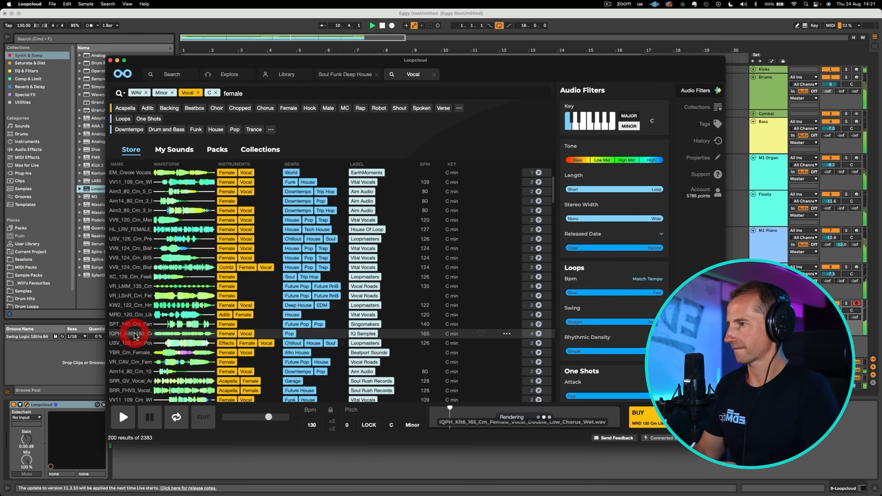
scroll(138, 328, down, 3)
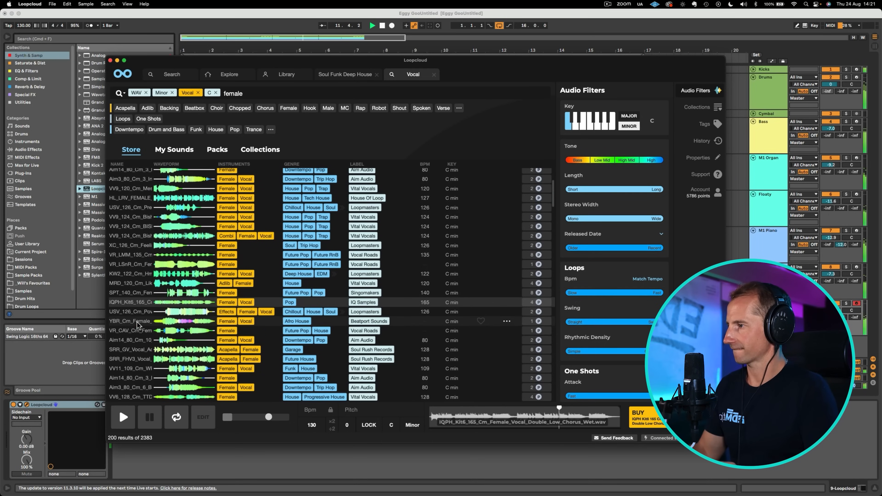
click(138, 323)
click(137, 329)
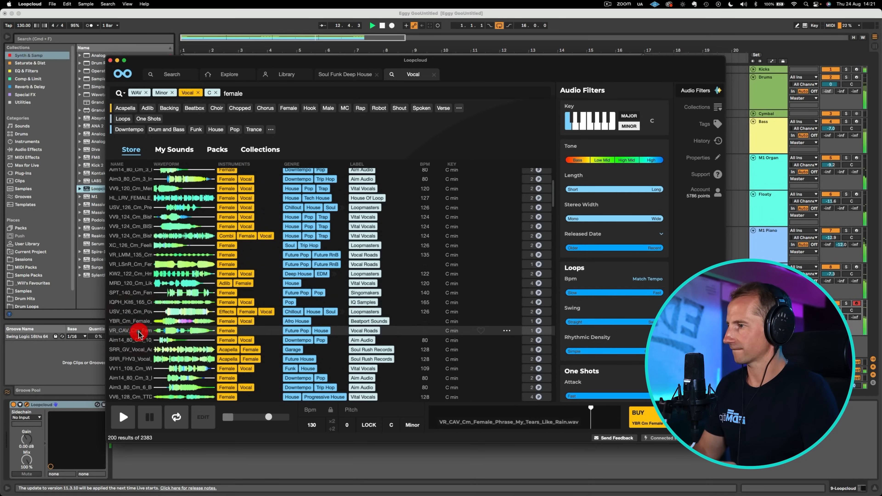
scroll(136, 327, down, 1)
click(136, 339)
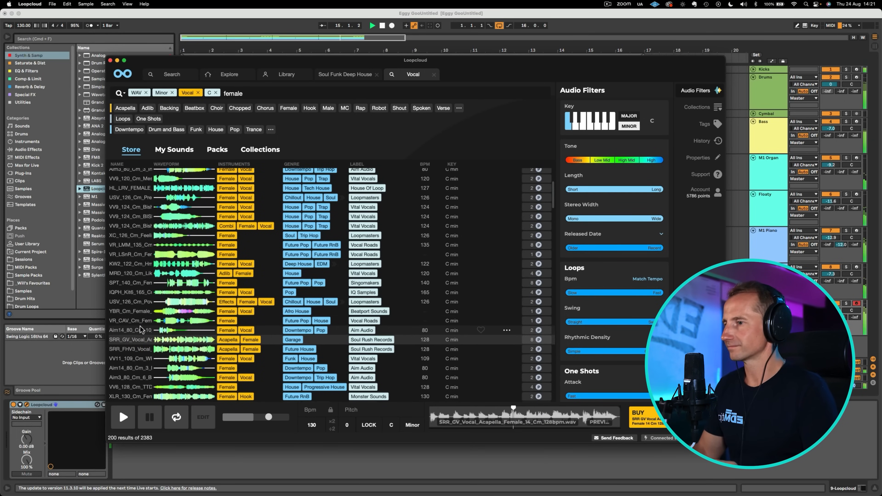
Audition the SRR_FHV3 Future House female acapella from Soul Rush Records and buy it
click(133, 347)
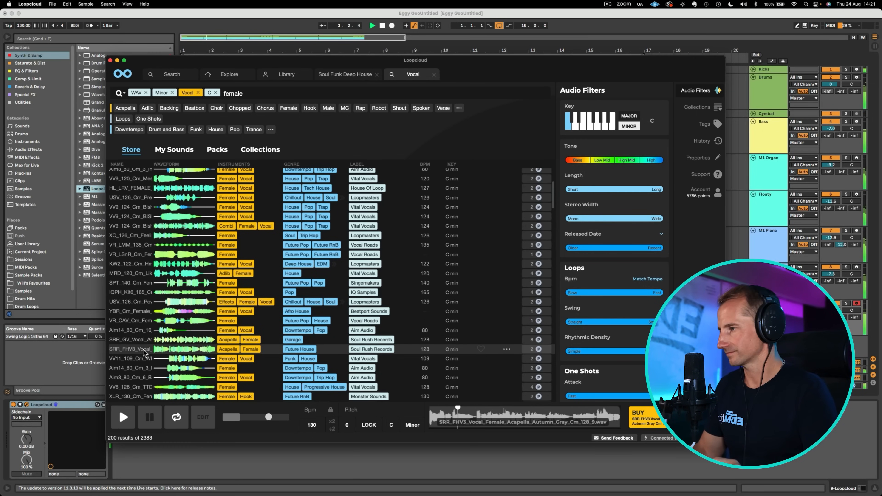
click(150, 419)
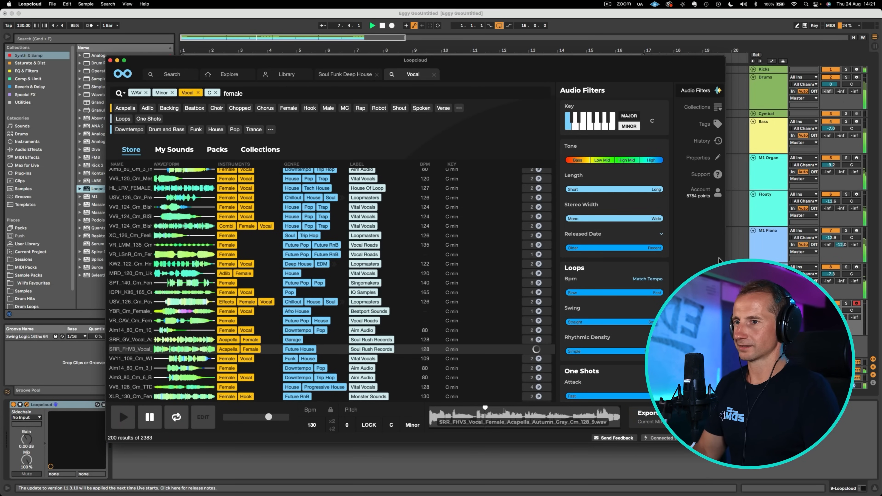
Stop playback in Live, delete the Loopcloud track and insert an audio track in its place
click(764, 305)
key(space)
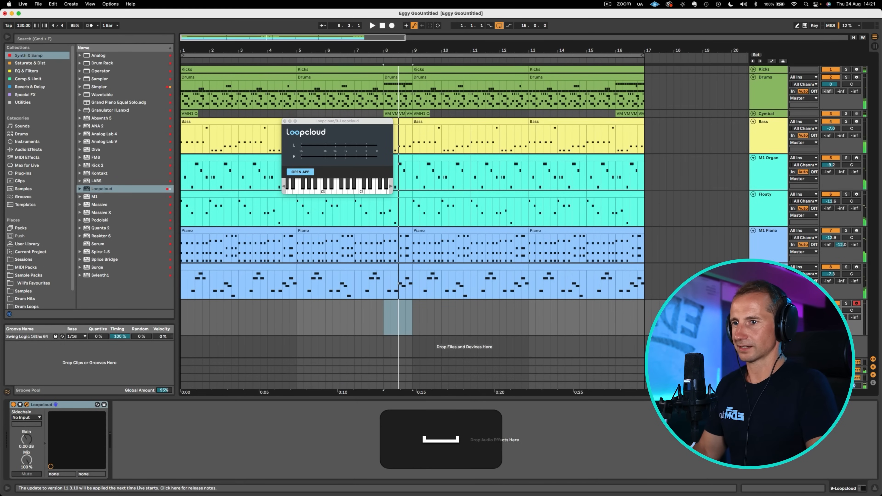
key(BackSpace)
key(super+t)
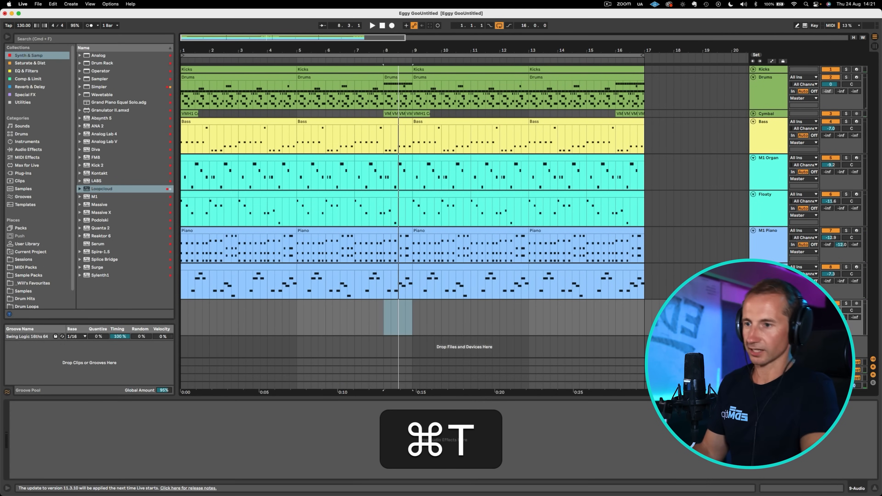
Switch back to Loopcloud and move its window aside to uncover the arrangement
mouse_move(695, 494)
click(619, 481)
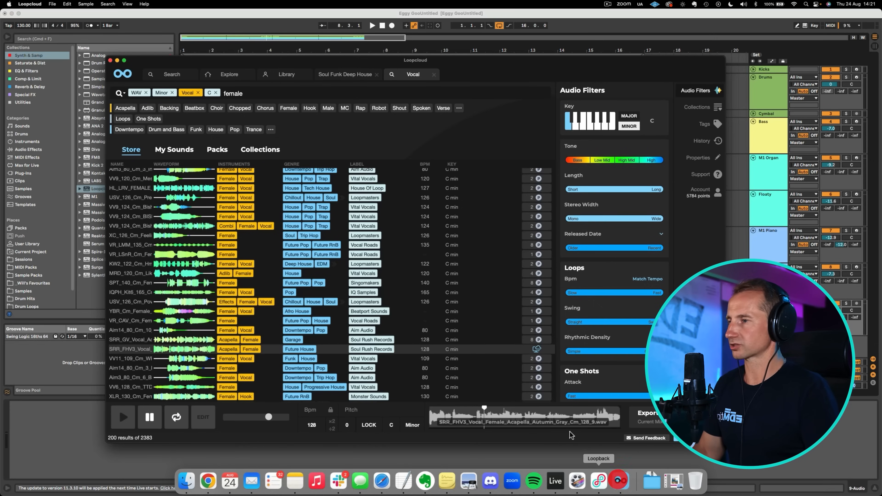
drag(161, 61, 590, 87)
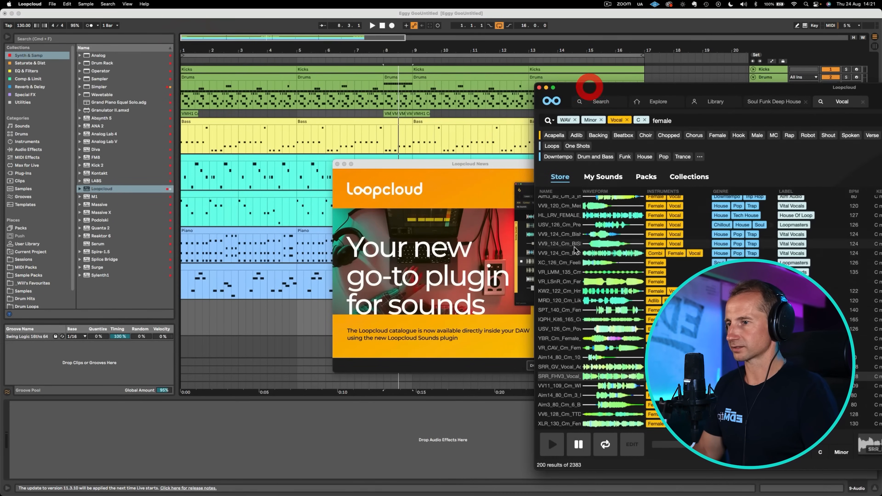
Place the SRR_FHV3 female acapella at the start of the new audio track and set its warp mode to Complex Pro
drag(588, 377, 183, 315)
click(199, 319)
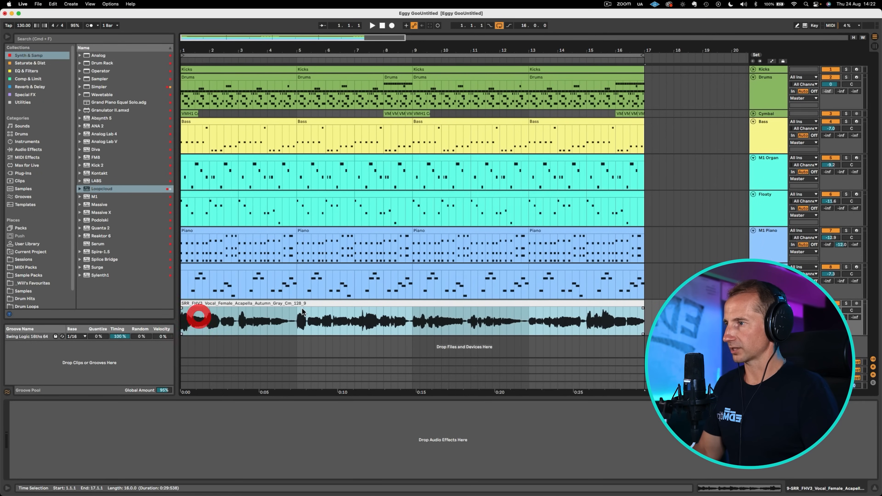
double_click(301, 300)
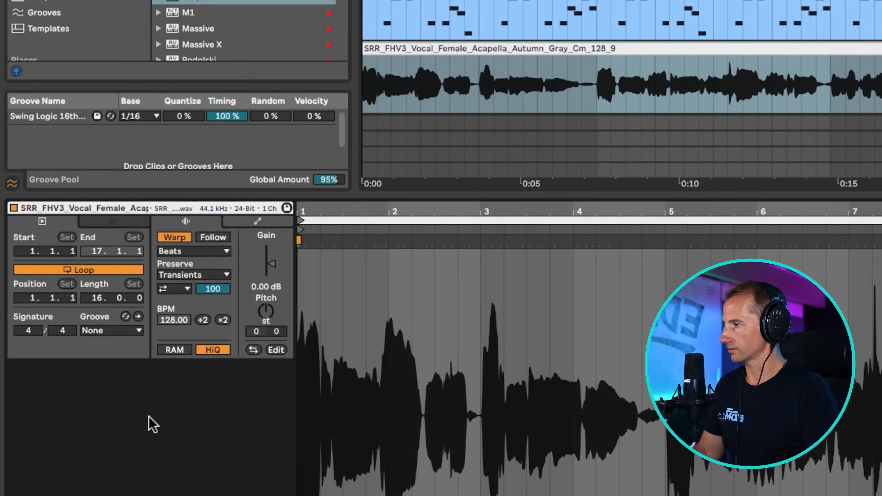
click(176, 252)
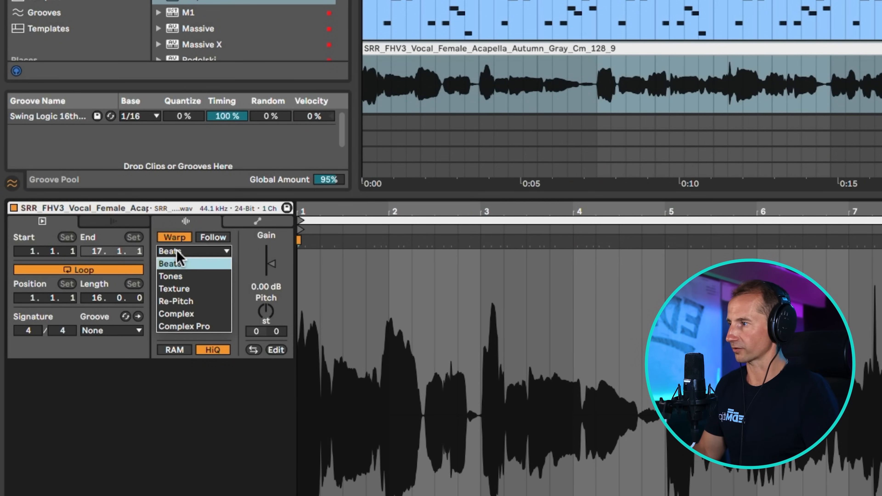
click(210, 328)
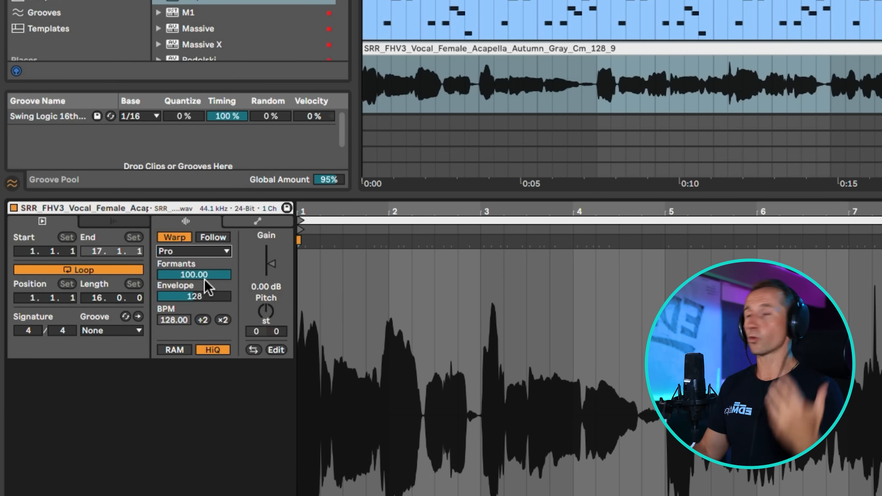
key(shift+Tab)
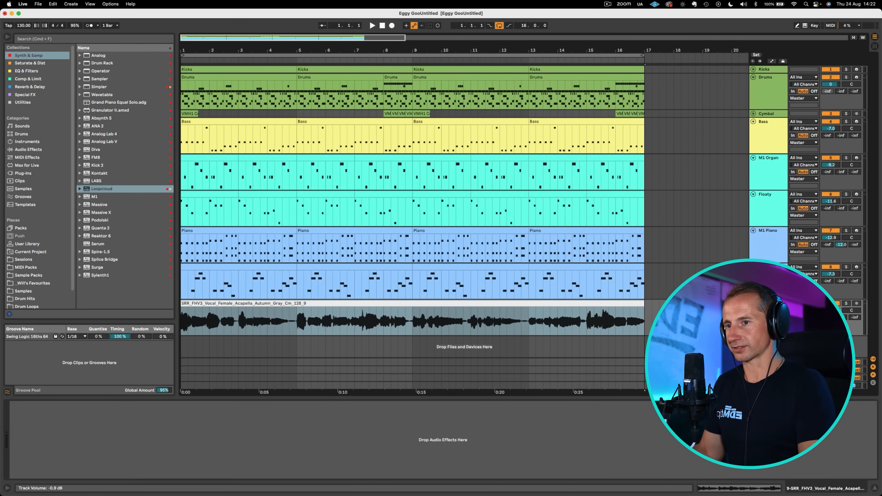
Play the arrangement with the vocal and check the timing of the acapella's opening waveform at close range
key(space)
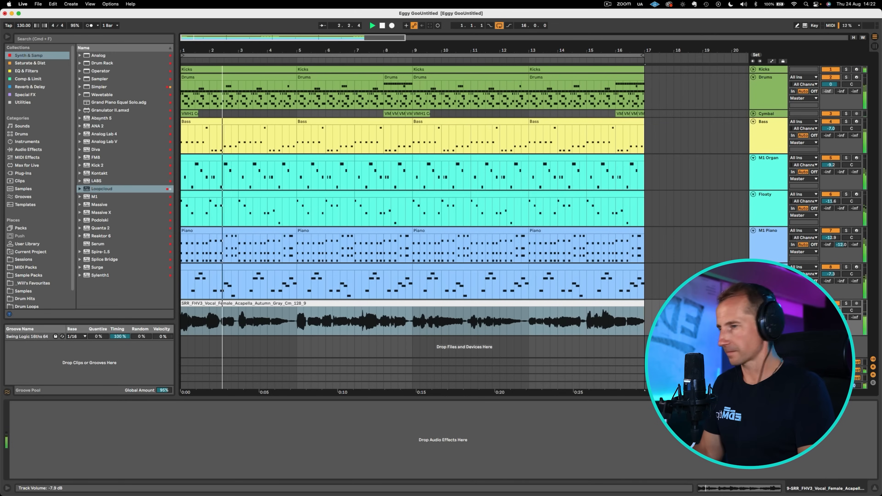
double_click(188, 310)
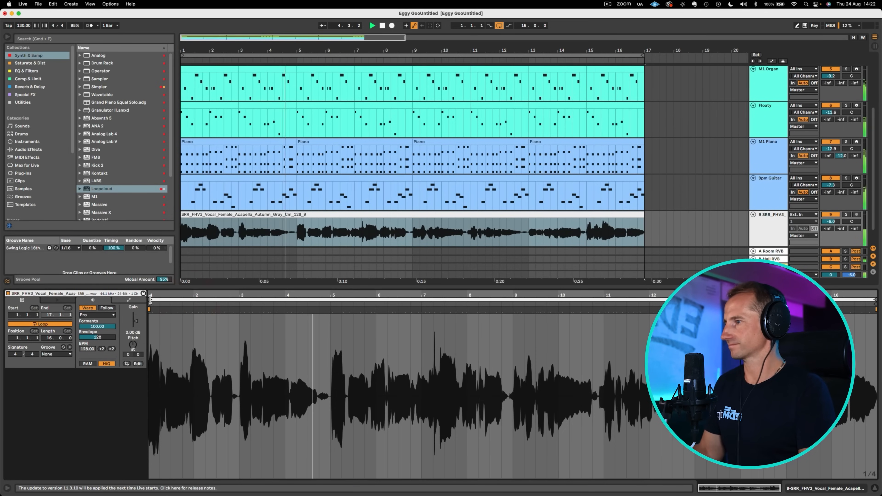
drag(151, 296, 151, 361)
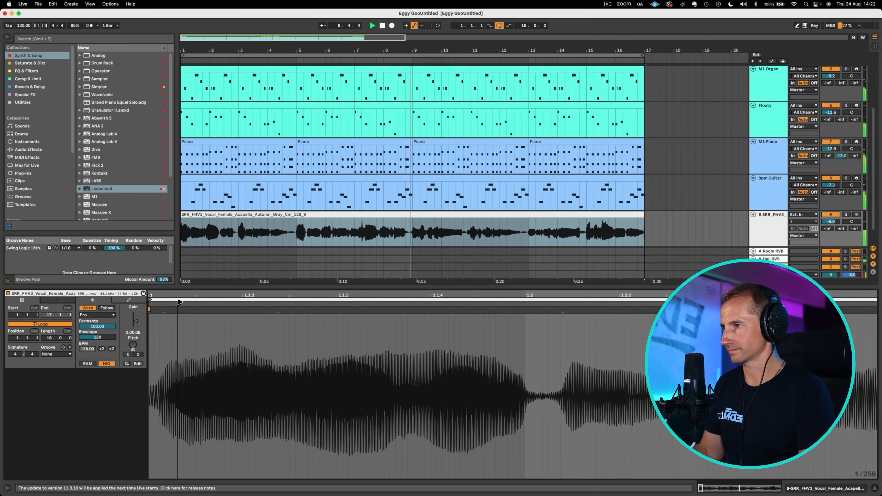
click(178, 302)
key(space)
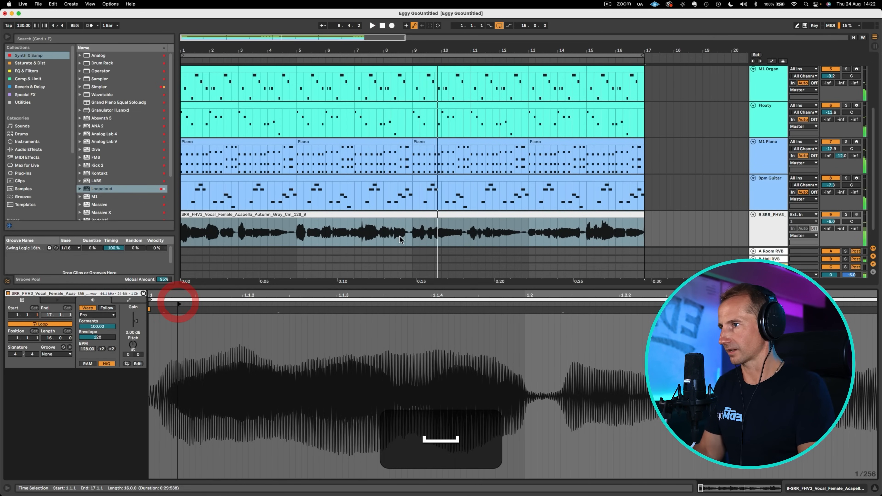
Delete the acapella from bar 9 onward and duplicate its first eight bars into the empty second half
drag(413, 229, 663, 223)
key(BackSpace)
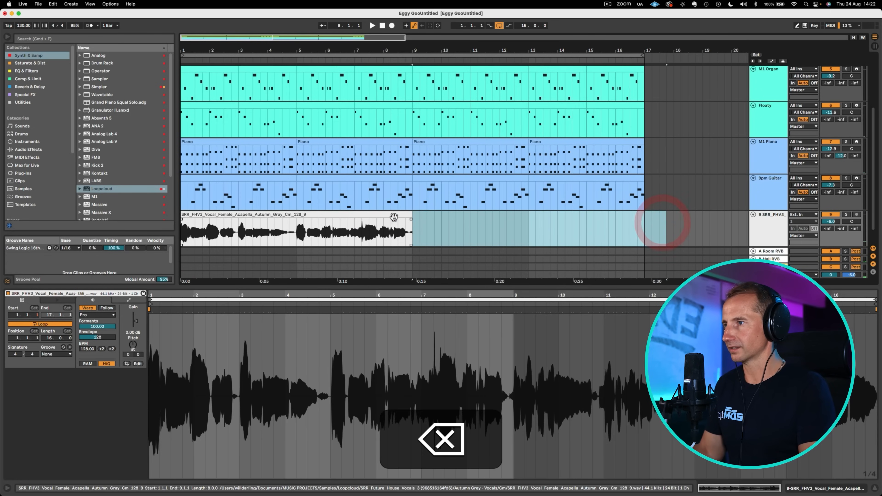
click(393, 215)
key(super+d)
key(shift+super+Tab)
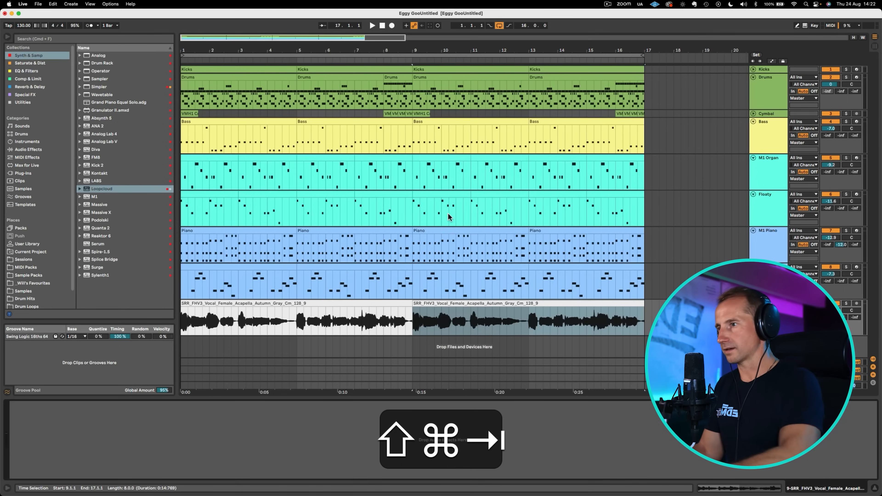
Solo the vocal track and play it from the start of the arrangement
click(846, 303)
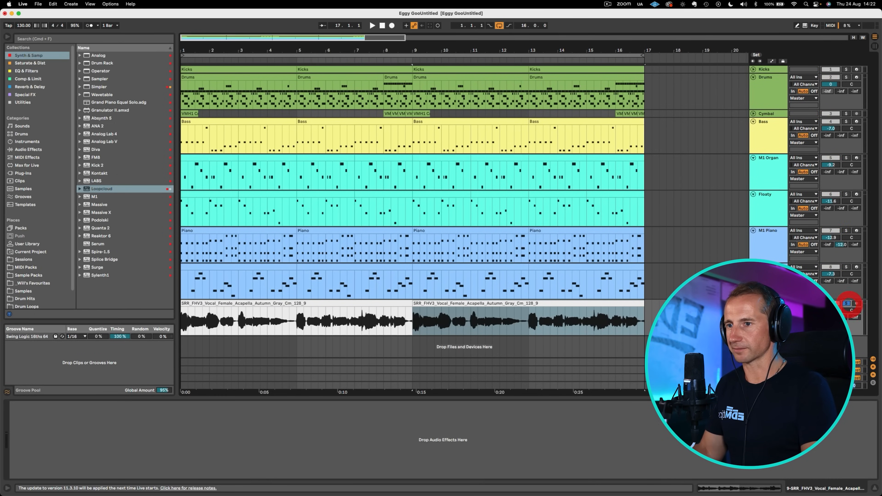
key(space)
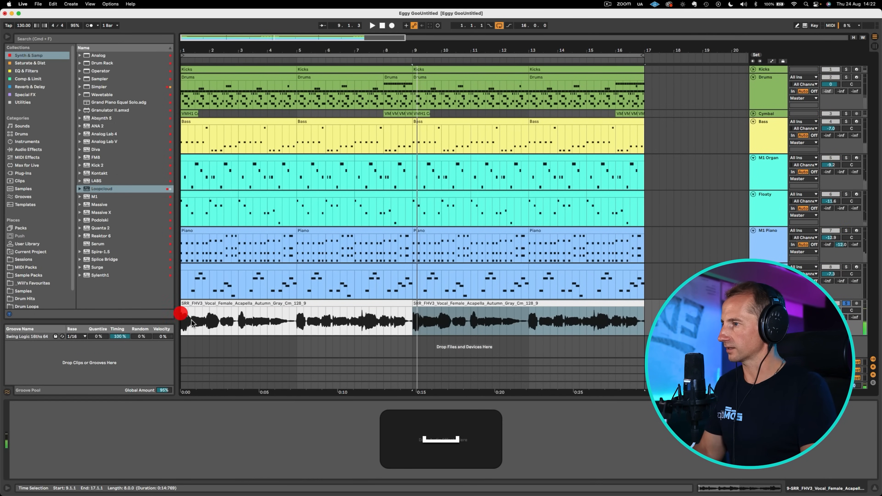
click(191, 321)
key(space)
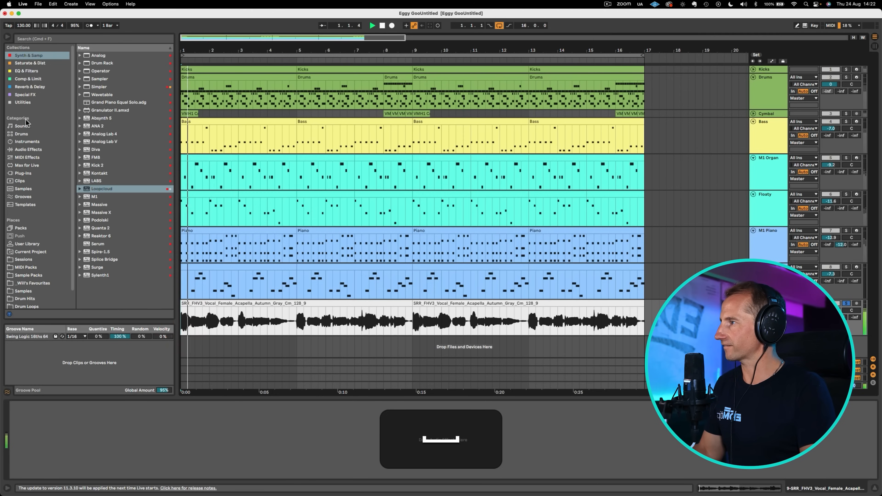
Add a Glue Compressor to the vocal with threshold -17.1 dB, makeup 3.81 dB and Soft clipping on, and enlarge the track's height
click(32, 79)
drag(101, 403, 105, 472)
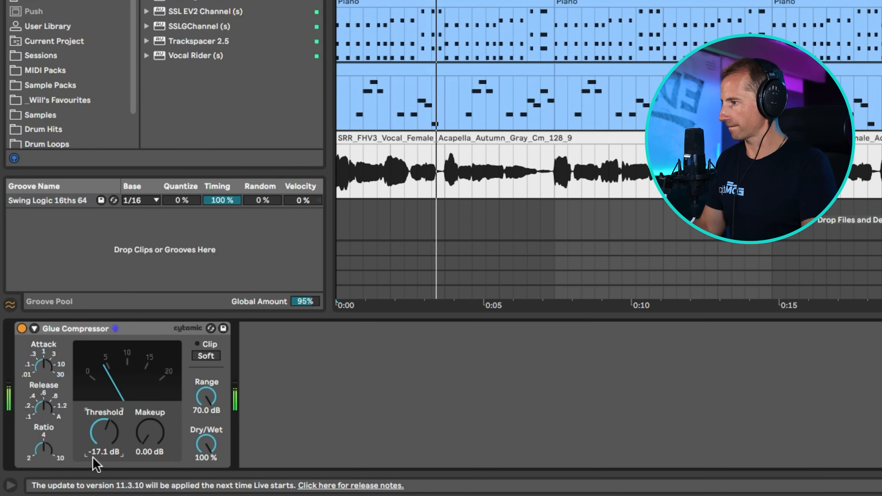
drag(145, 431, 145, 417)
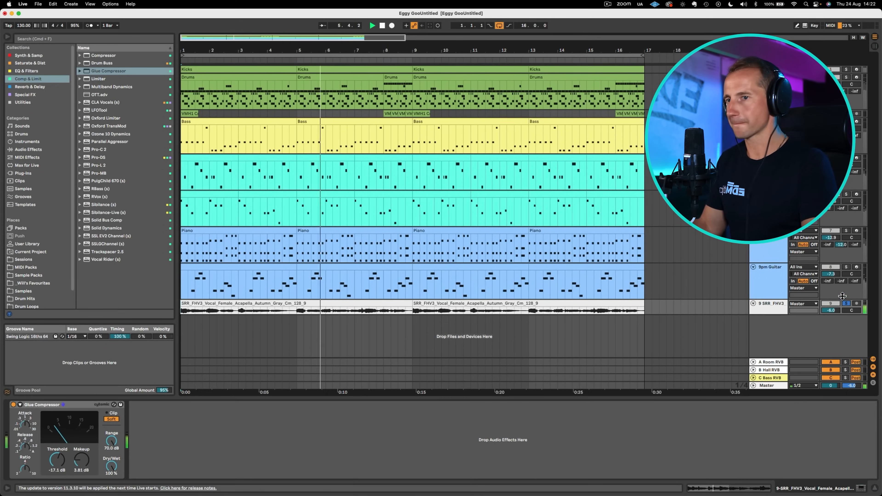
mouse_move(843, 315)
mouse_down()
mouse_move(841, 349)
mouse_move(840, 304)
mouse_up()
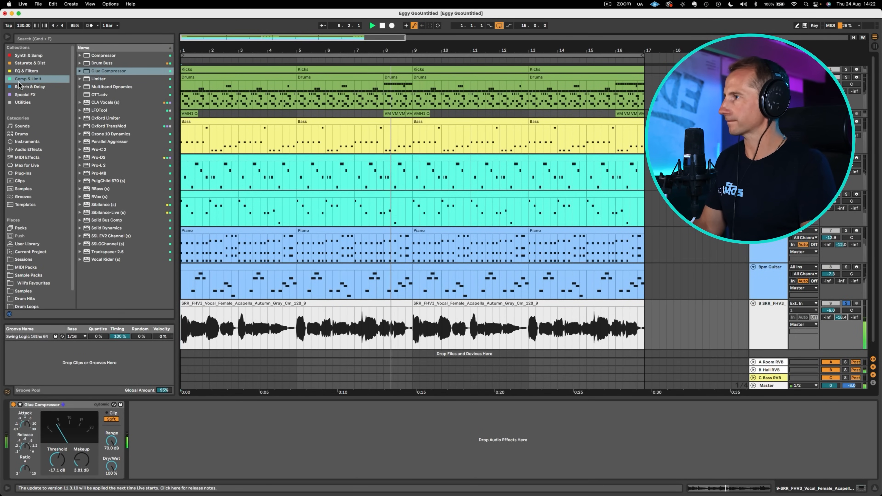
key(space)
Add an Echo after the compressor with 13% dry/wet and both delay times synced to straight 1/16 notes
click(31, 87)
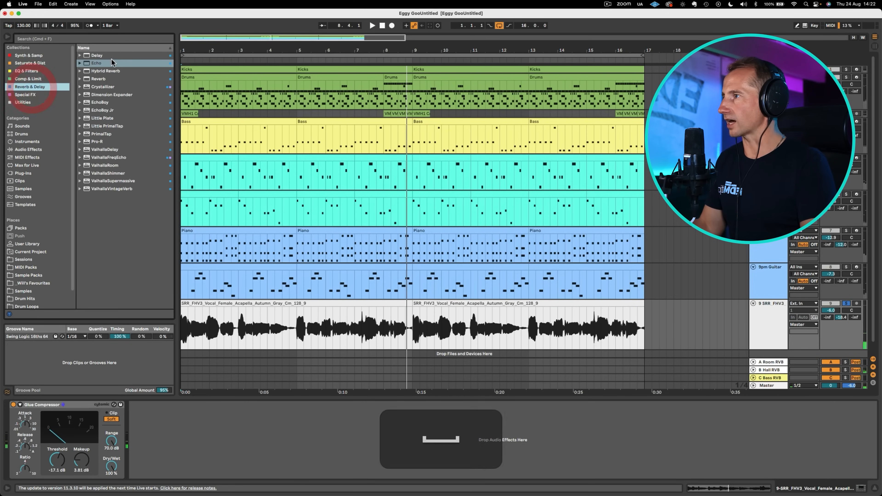
click(94, 62)
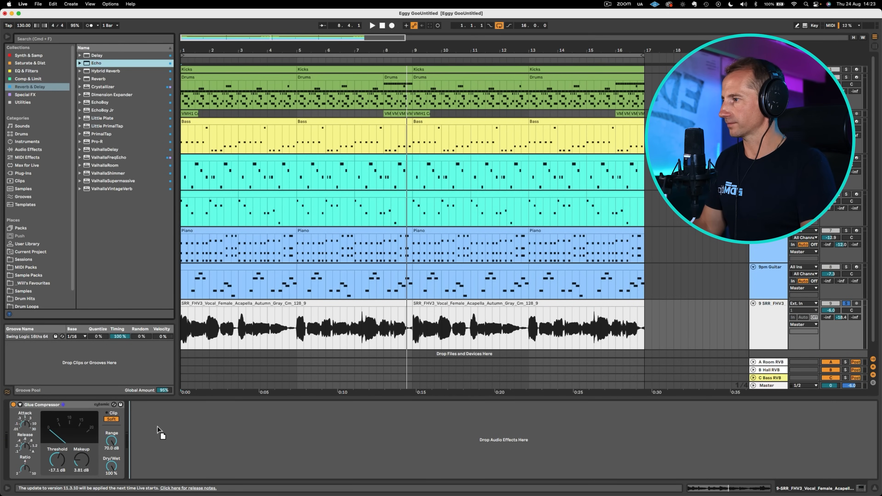
drag(157, 427, 158, 428)
drag(328, 468, 328, 479)
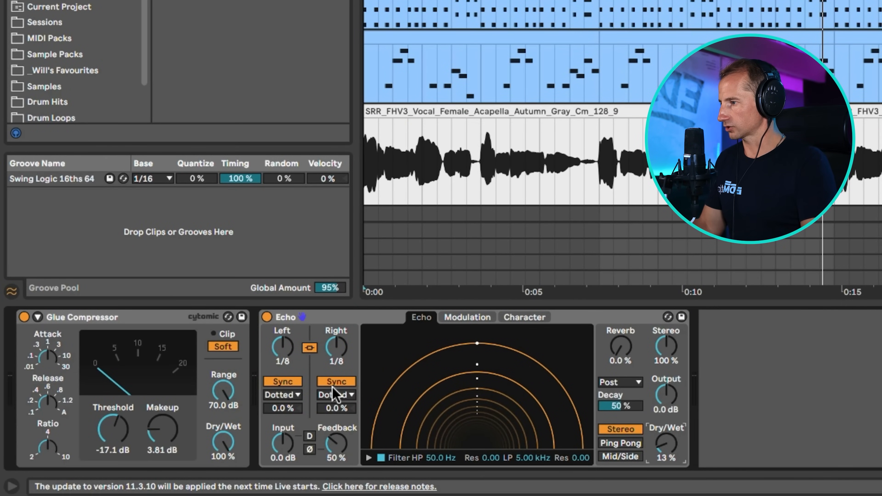
click(333, 394)
click(335, 406)
drag(336, 347, 336, 351)
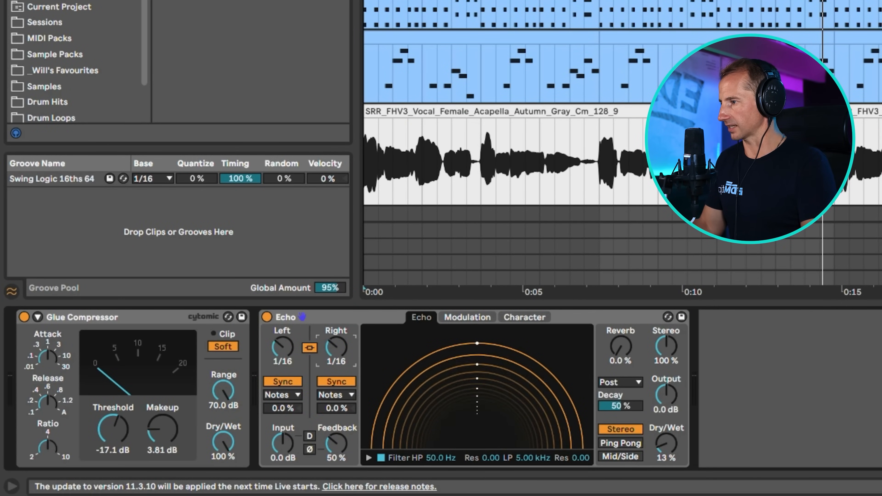
Switch the Echo to Ping Pong mode and raise its dry/wet to 17% while the vocal plays
key(space)
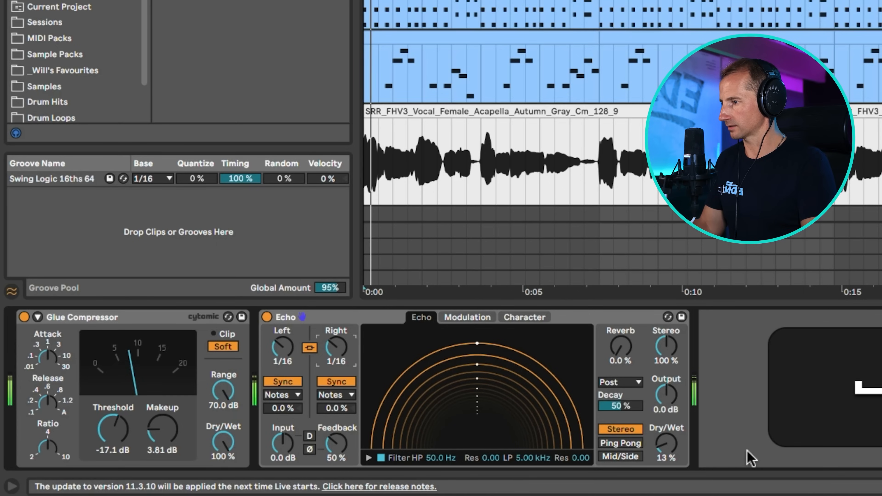
click(612, 443)
drag(666, 444, 666, 441)
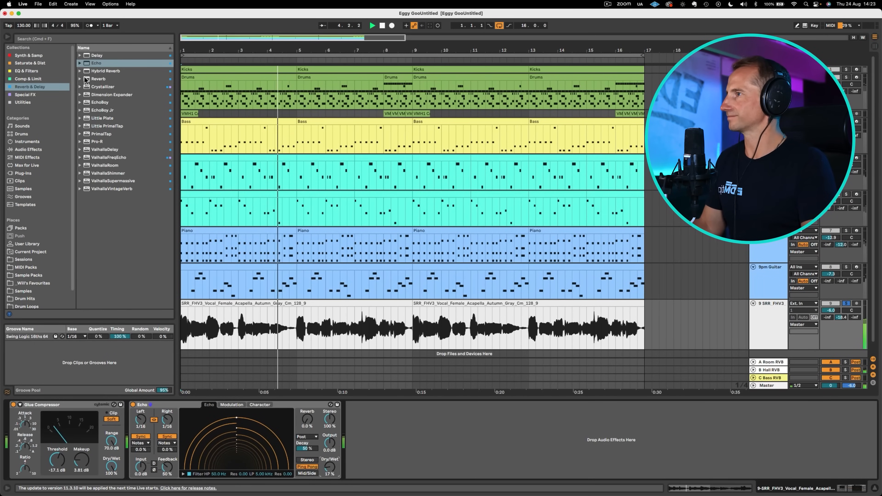
Insert a second Glue Compressor before the Echo with threshold about -18.7 dB and 5 dB of makeup gain
click(36, 80)
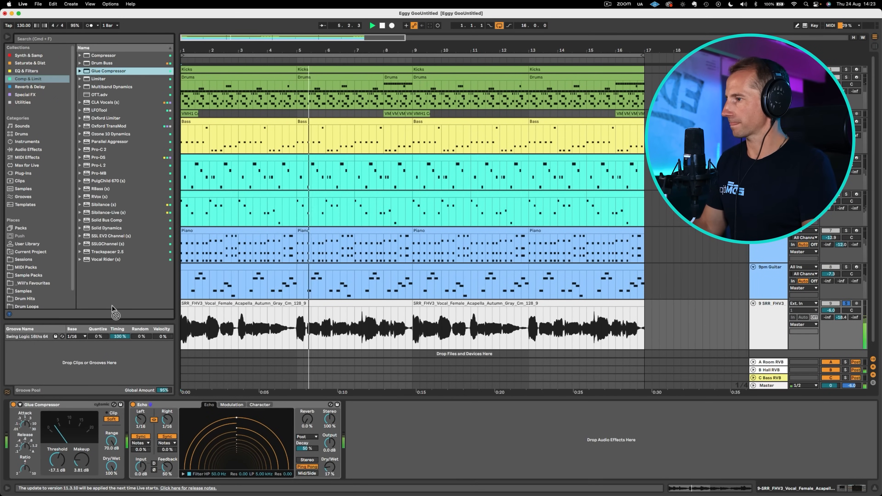
drag(116, 335, 128, 436)
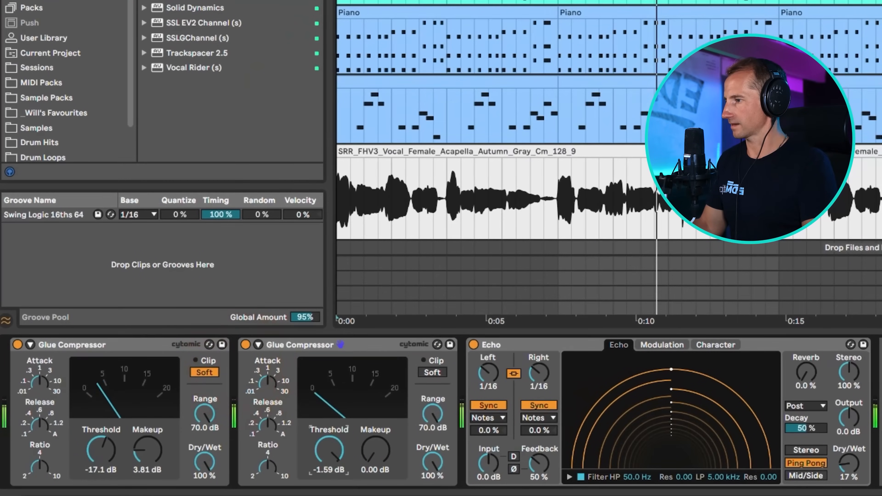
drag(329, 450, 329, 483)
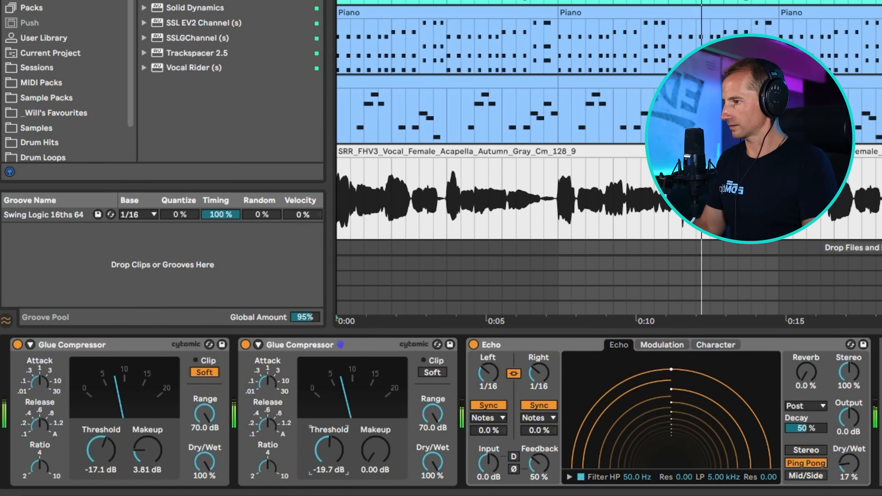
click(375, 459)
text(5)
key(Return)
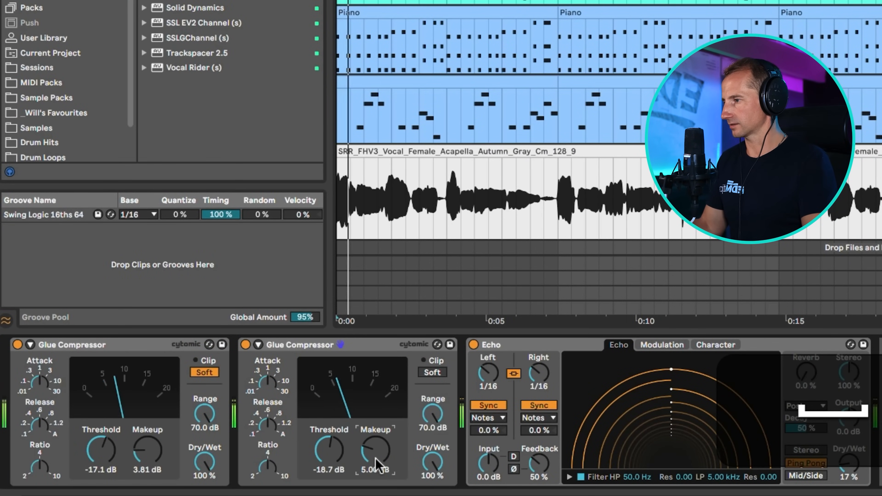
Ease the threshold to -15.6 dB on the first Glue Compressor and -17.1 dB on the second, and stop playback
click(111, 455)
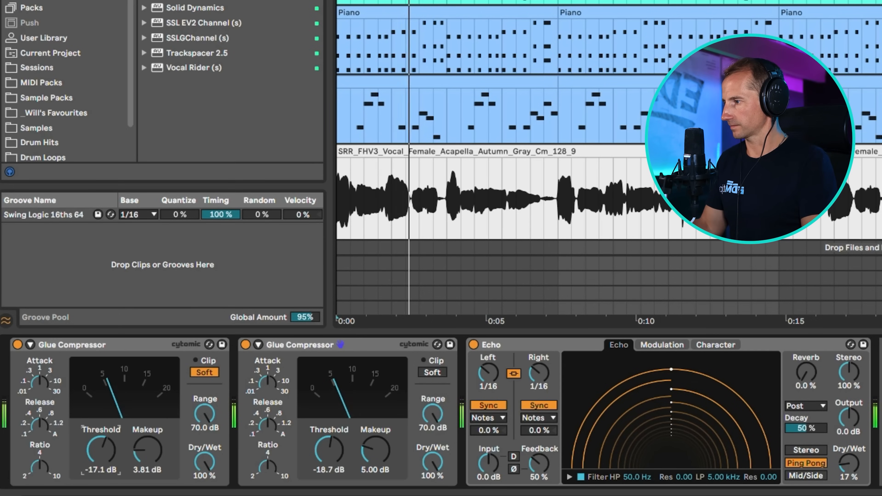
mouse_move(116, 449)
mouse_down()
mouse_move(116, 438)
mouse_move(115, 446)
mouse_up()
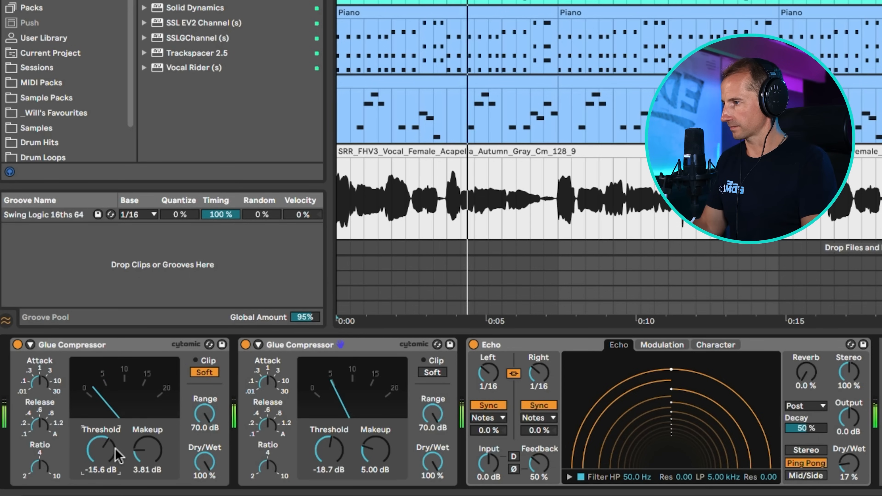
drag(352, 432, 352, 429)
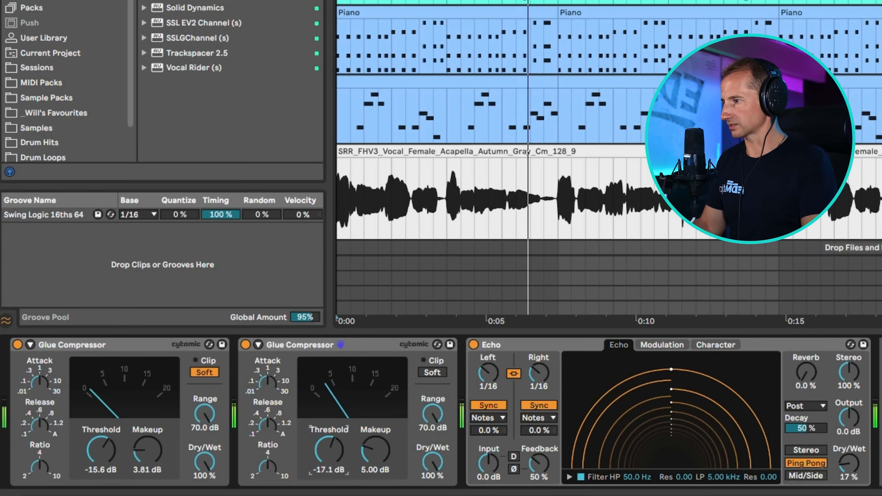
key(space)
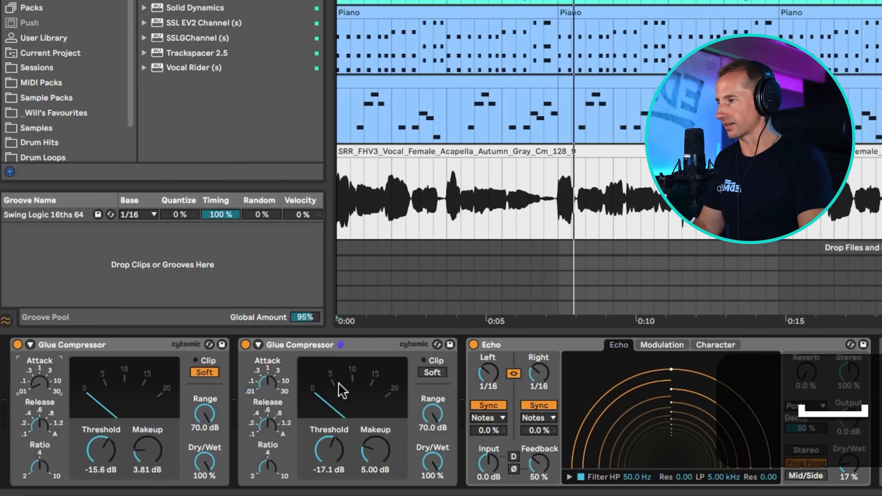
Bypass the second Glue Compressor during playback and set the first one's threshold to -8.57 dB
key(space)
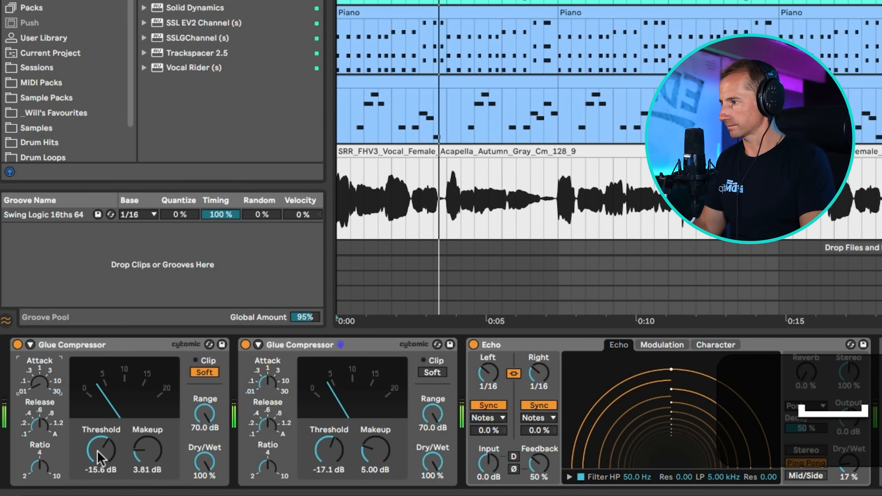
drag(101, 450, 100, 406)
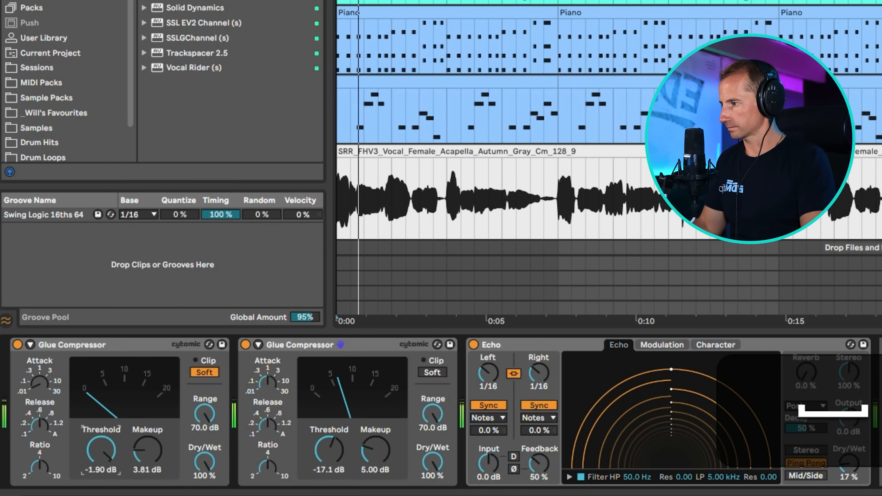
click(246, 345)
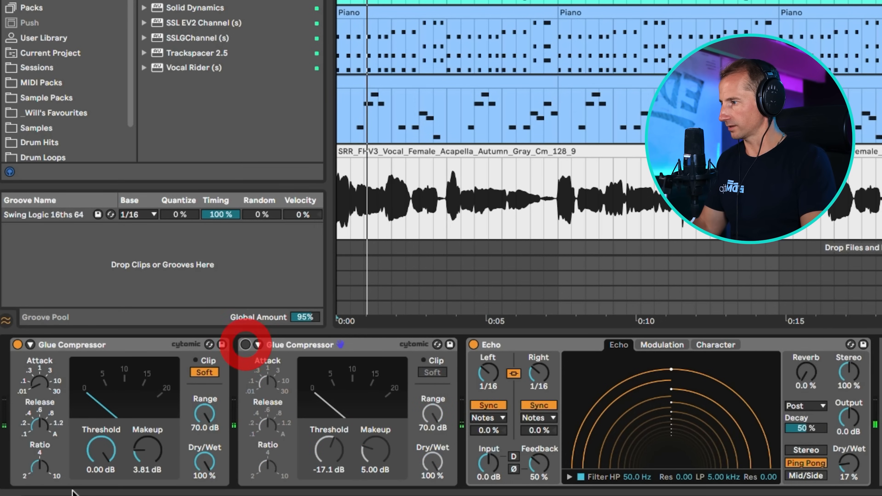
drag(101, 450, 100, 468)
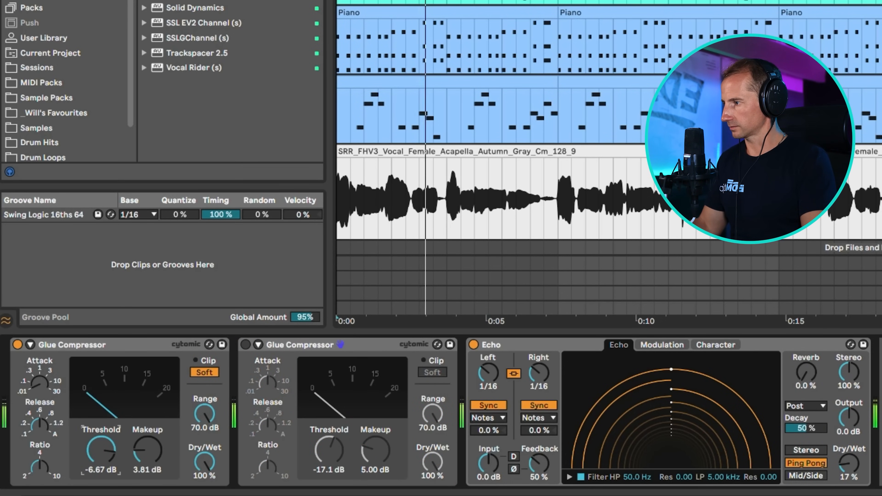
drag(101, 469, 101, 486)
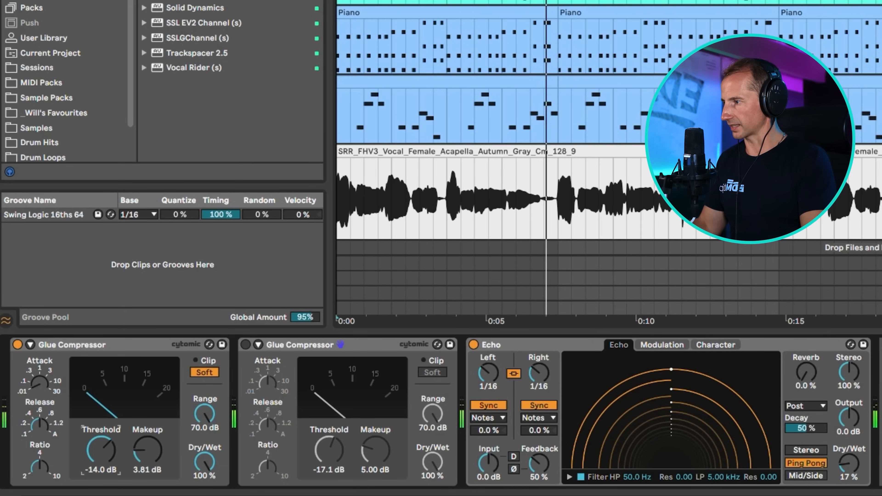
drag(103, 449, 104, 435)
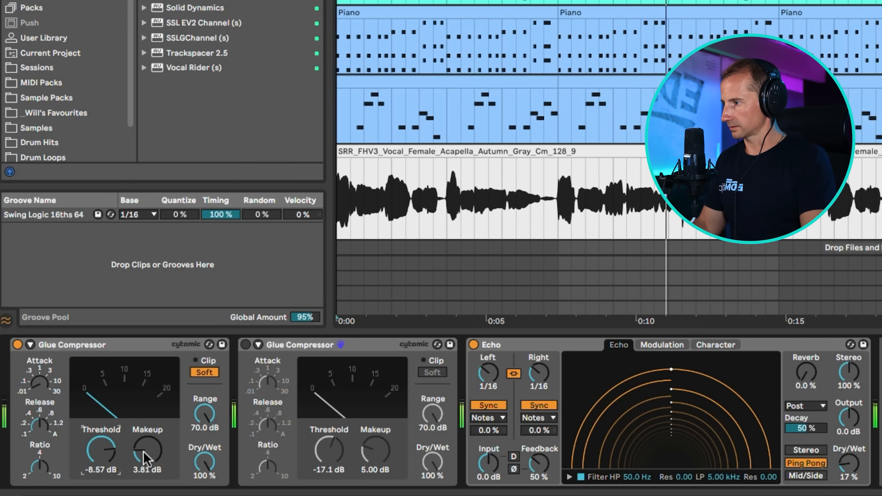
Re-enable the second Glue Compressor with -14.0 dB threshold, 2.22 dB makeup and soft clipping, then unsolo the vocal track and play the full mix
click(245, 345)
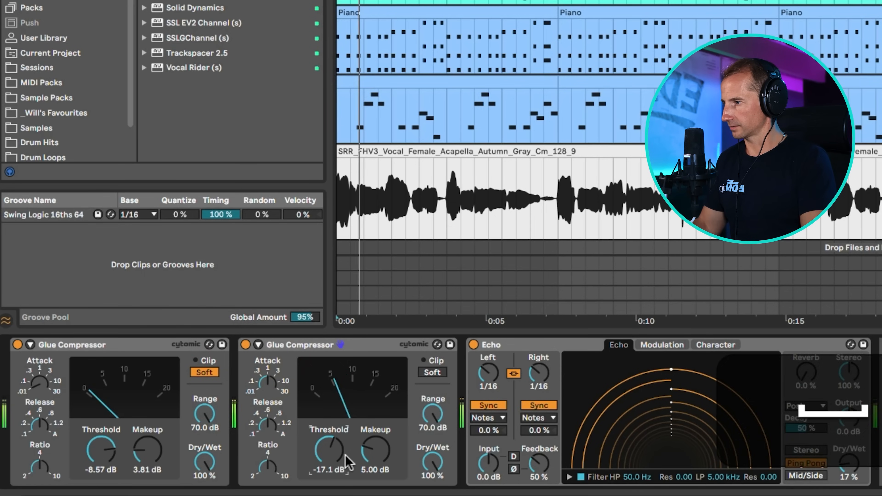
drag(347, 459, 329, 468)
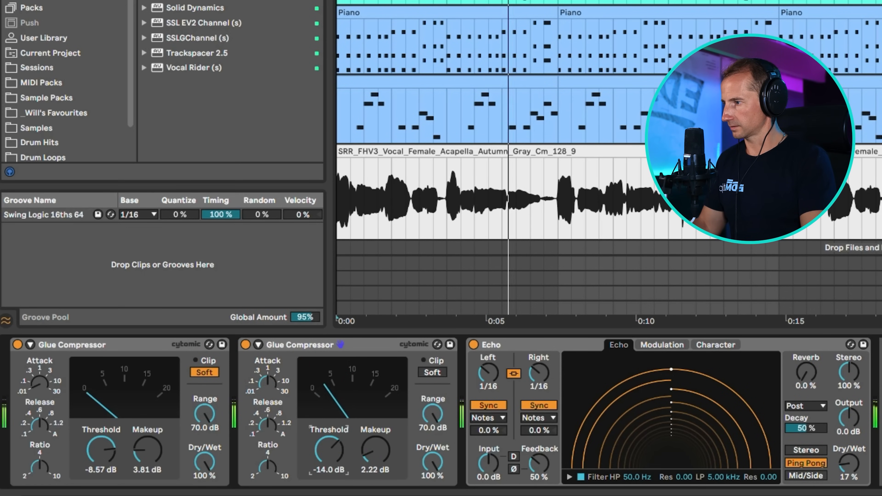
click(432, 372)
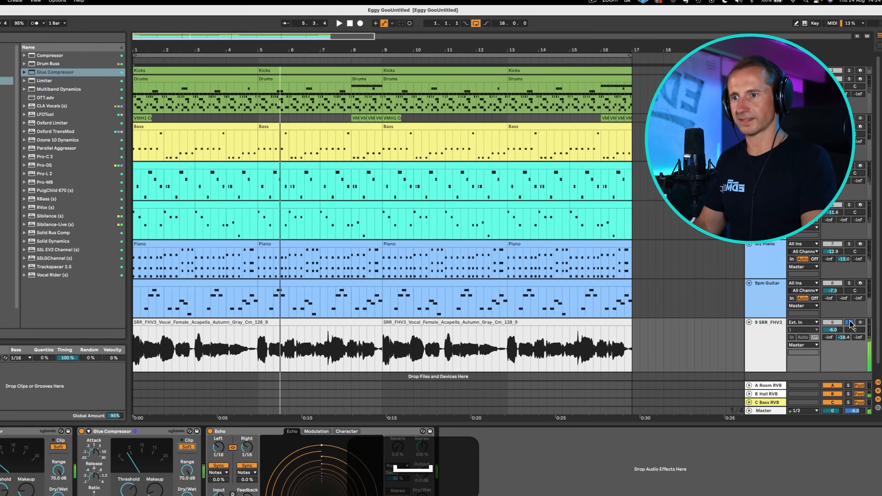
click(850, 323)
key(space)
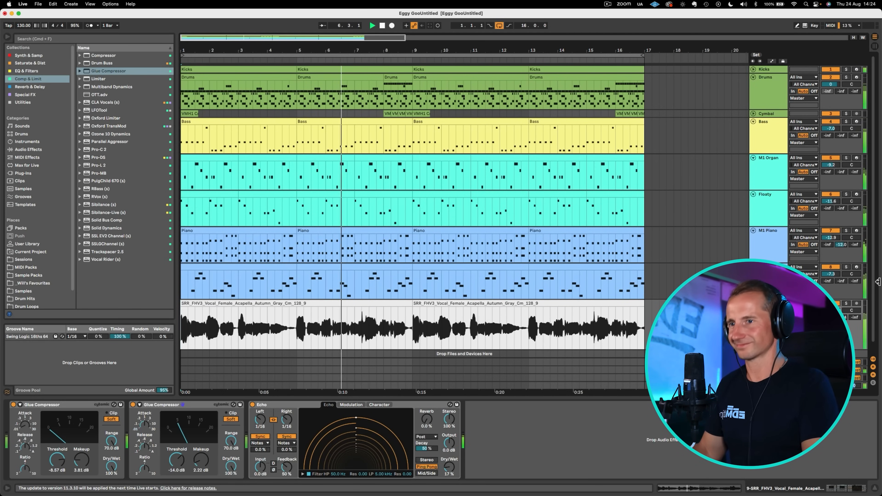
On the Hall RVB return, lengthen the reverb decay to about 6.63 s and cut its EQ by about 2.4 dB near 230 Hz
click(767, 370)
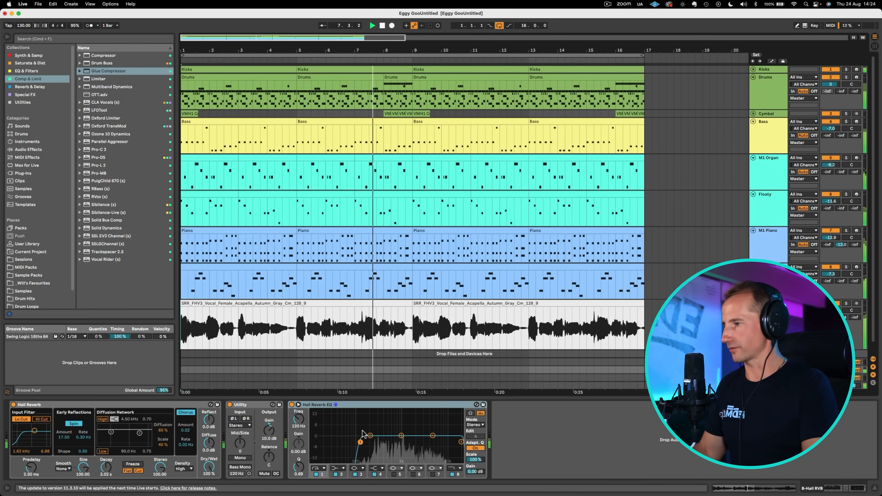
drag(109, 468, 109, 455)
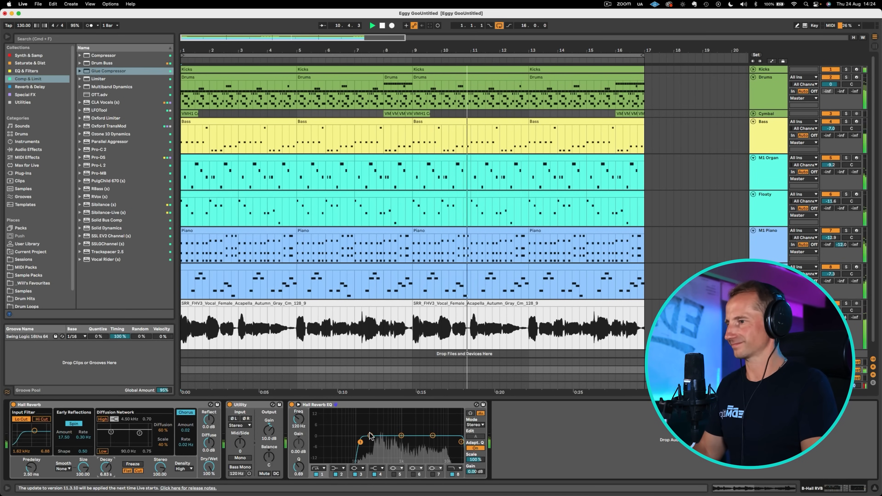
drag(370, 436, 372, 440)
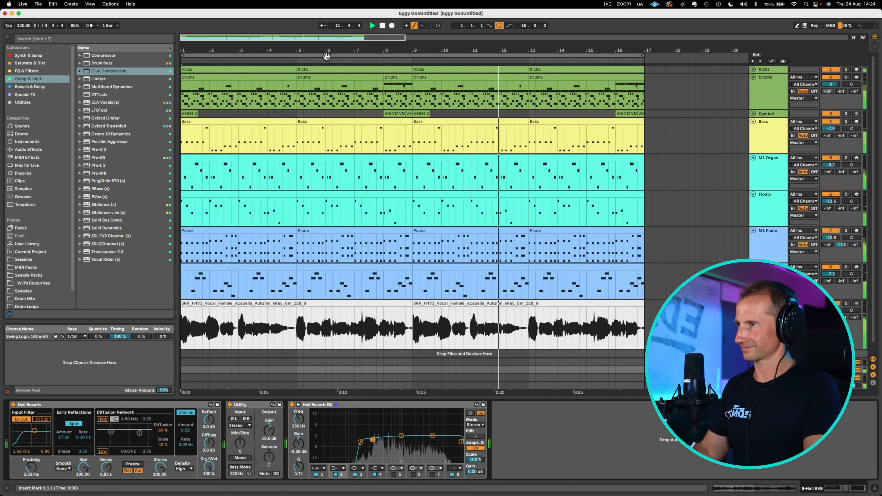
Duplicate the whole 16-bar arrangement twice and extend the loop range to 48 bars
drag(326, 56, 230, 52)
key(space)
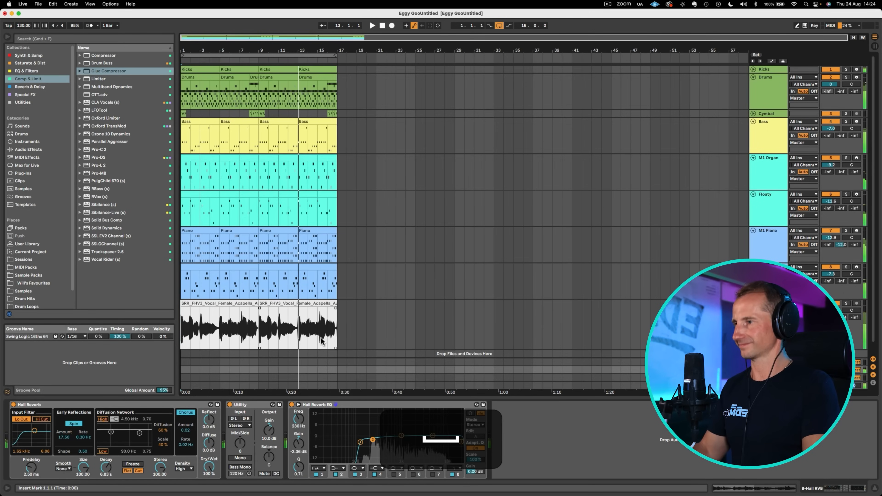
key(super+a)
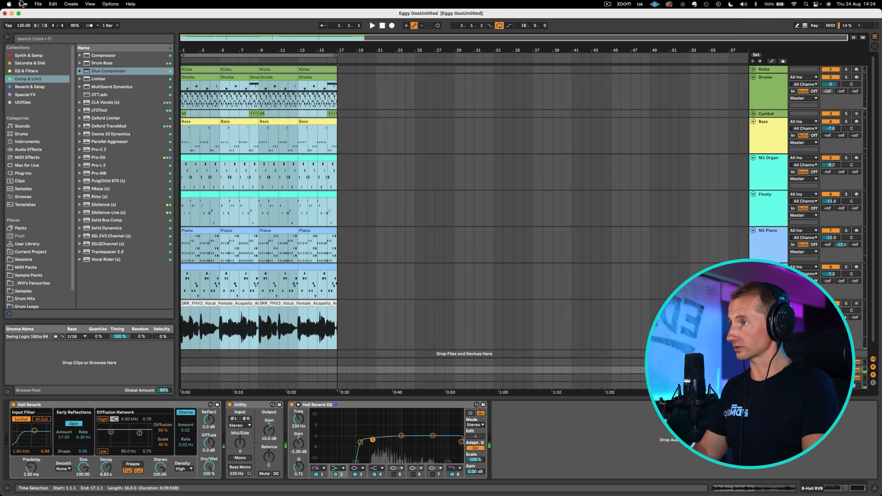
key(super+d)
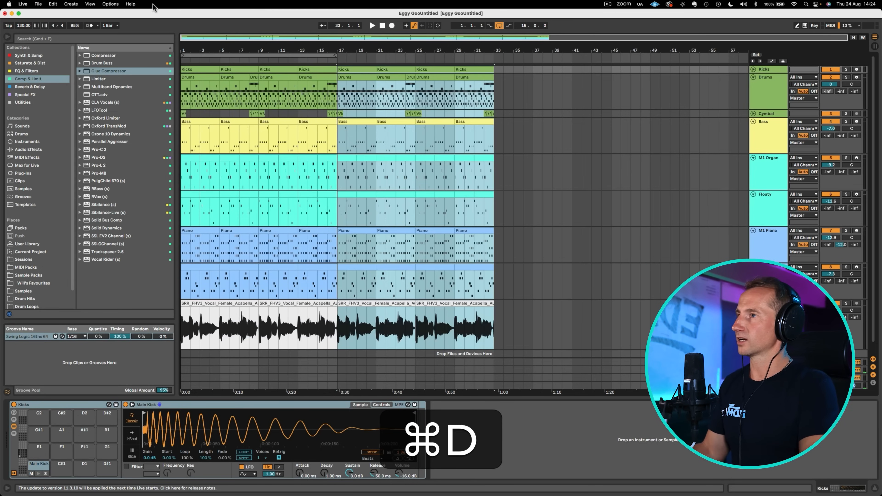
key(super+d)
drag(337, 58, 652, 65)
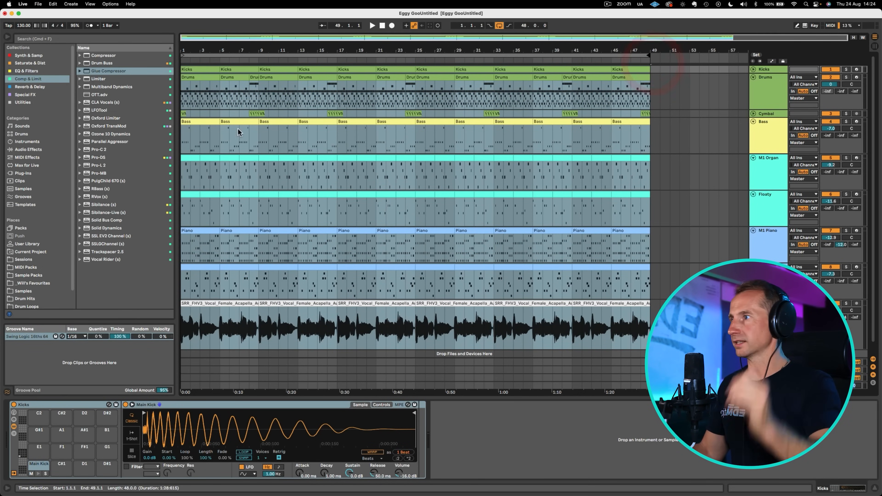
key(super+a)
Delete bars 1 to 4 of the bass, organ, Floaty, piano, guitar and vocal tracks, keeping the kicks, drums and cymbal
click(199, 122)
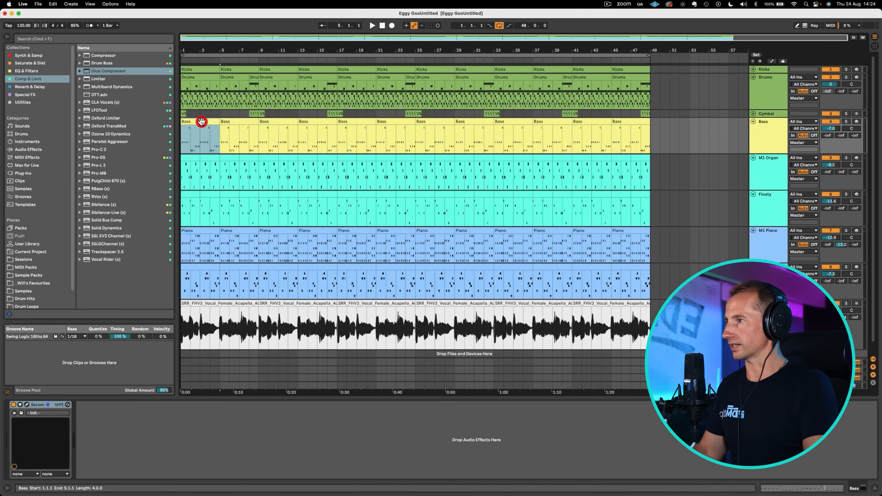
key(BackSpace)
drag(183, 141, 216, 337)
key(BackSpace)
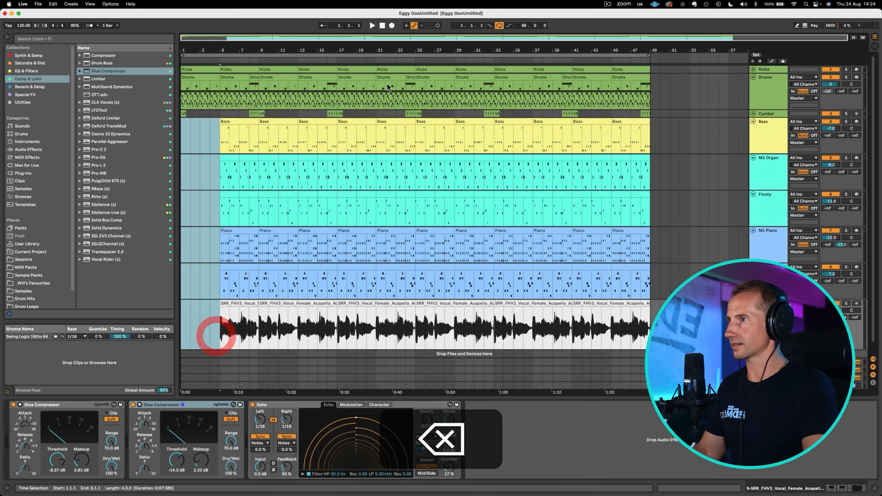
Play the intro from the start and pan the two DrumStation conga chains apart, the first left and the second right
click(382, 27)
key(space)
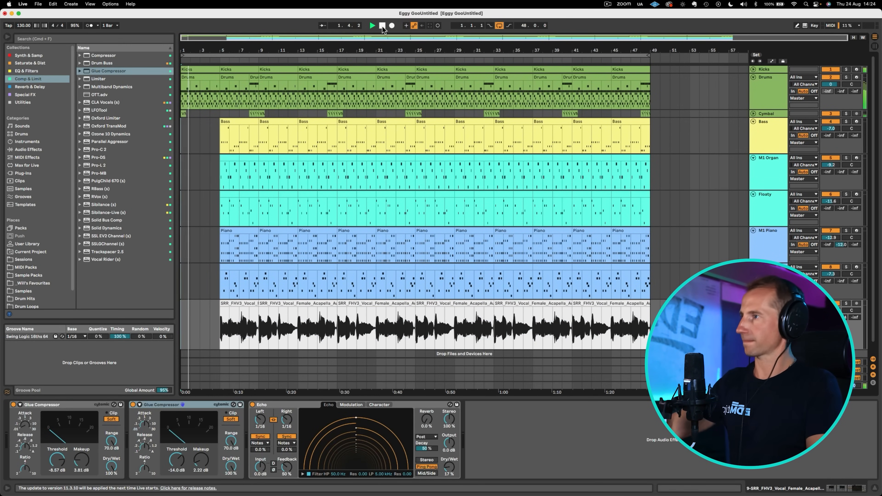
click(771, 94)
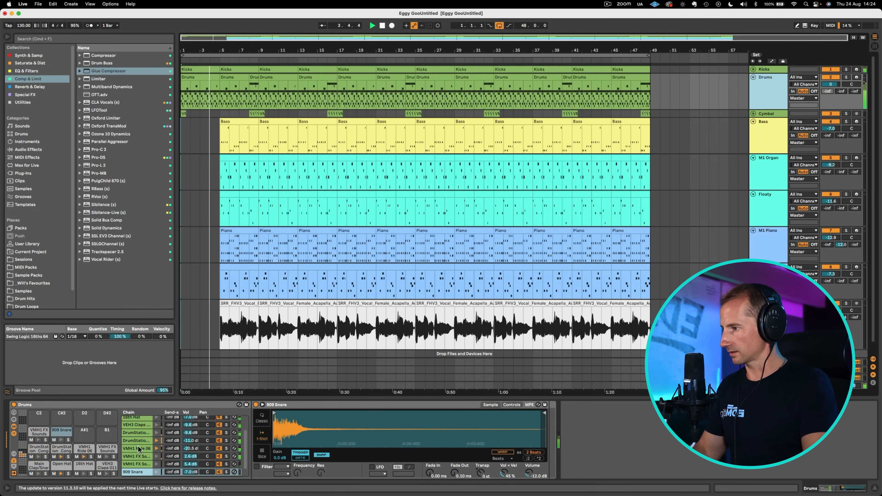
click(142, 435)
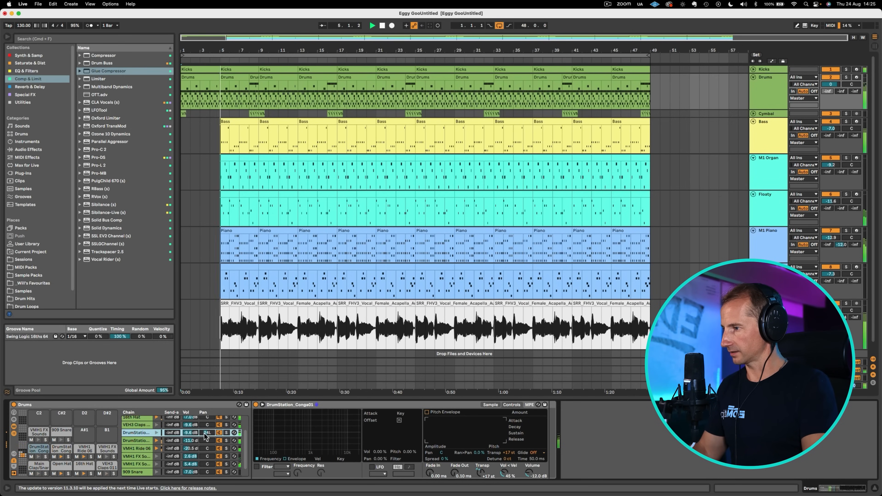
click(207, 440)
key(space)
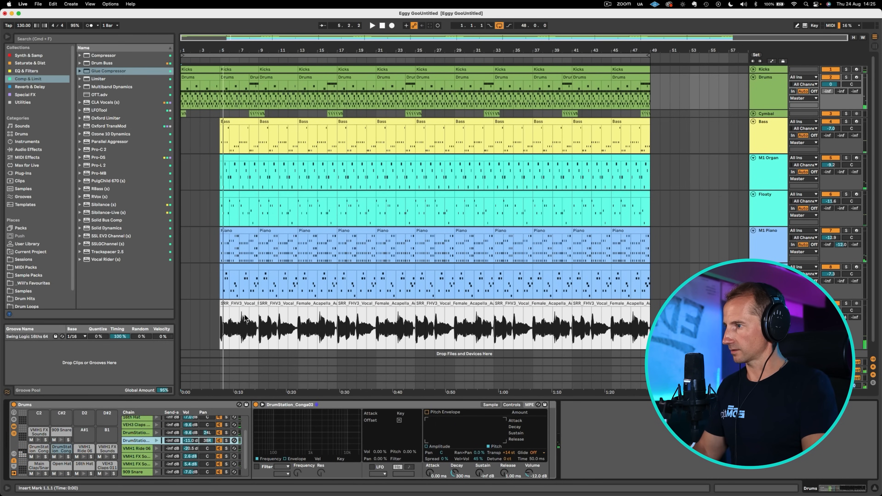
Delete bars 5 to 8 of the vocal, guitar, piano, Floaty, organ and bass tracks
click(242, 303)
key(BackSpace)
click(236, 270)
key(BackSpace)
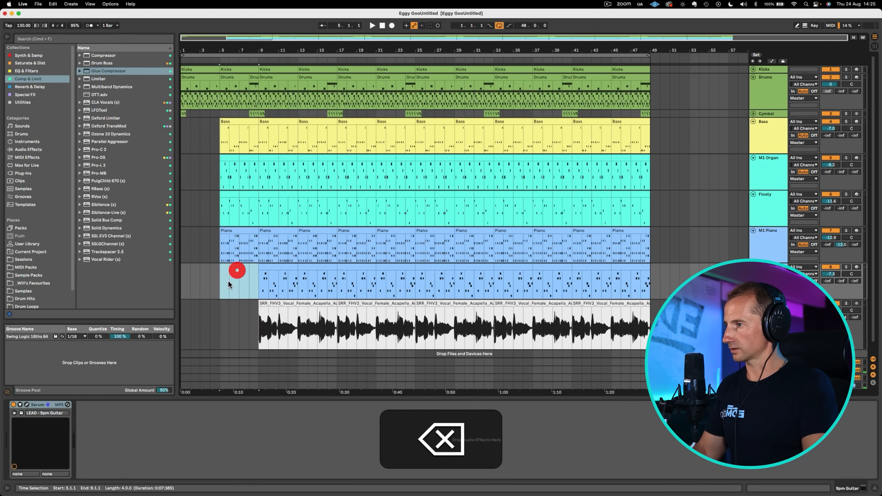
drag(212, 291, 259, 134)
key(BackSpace)
key(BackSpace)
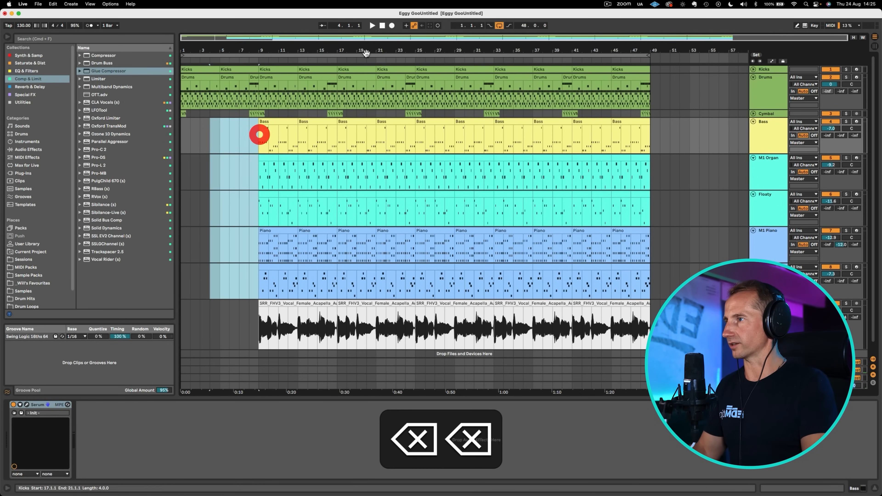
Play from the start and raise the Main Clap/Snare chain's reverb send to about -2.8 dB in the Drums rack
click(382, 25)
key(space)
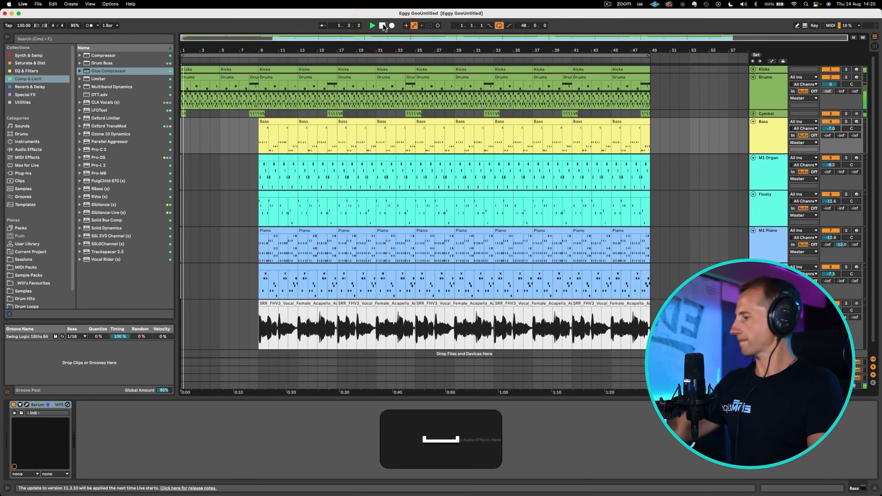
click(769, 97)
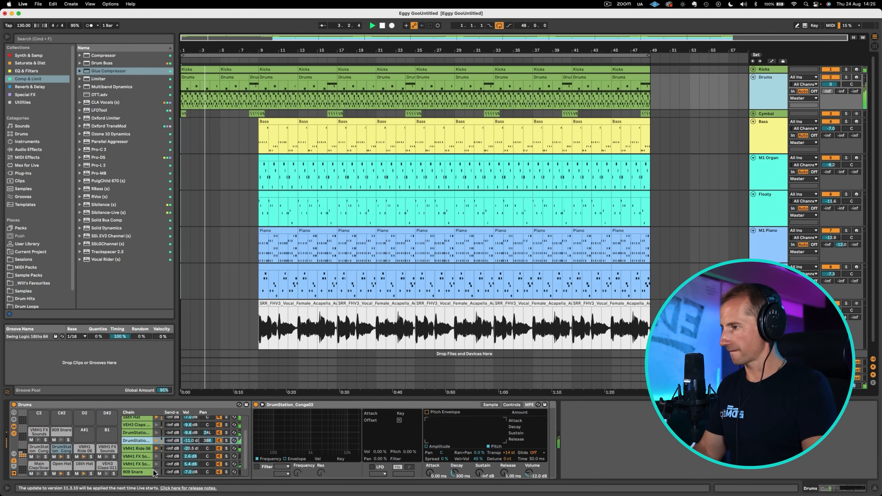
scroll(173, 448, up, 2)
drag(173, 420, 173, 379)
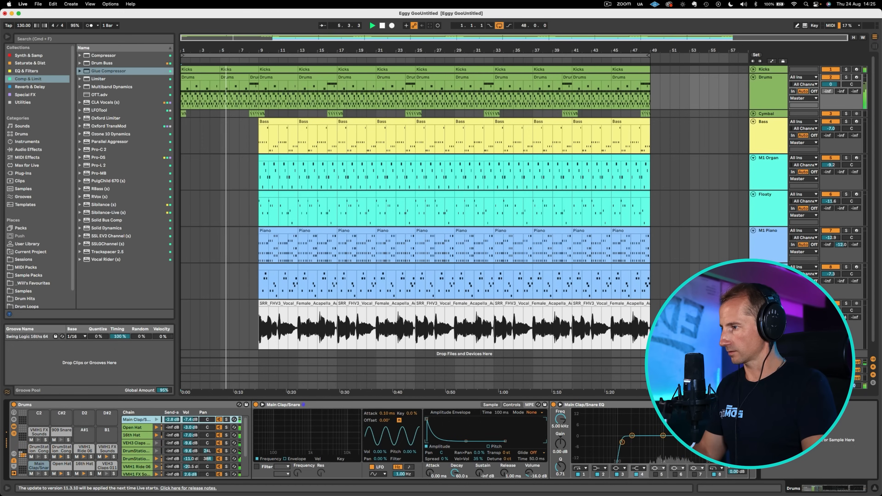
drag(173, 419, 173, 424)
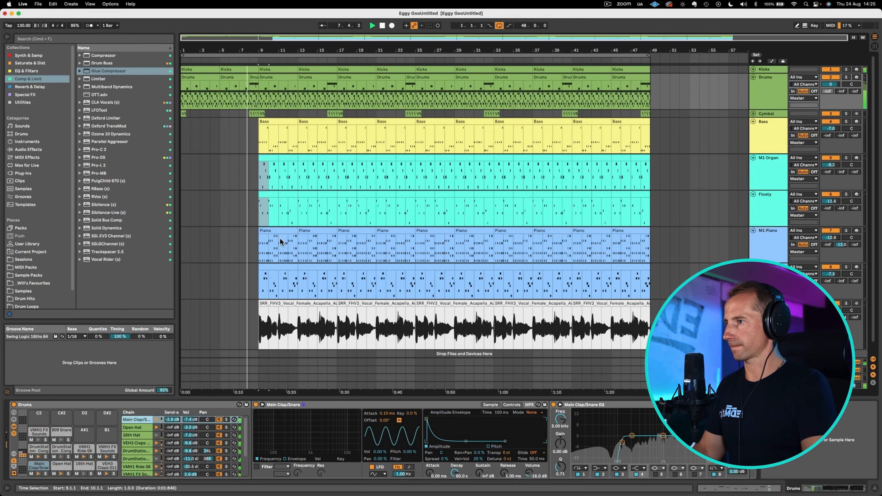
Delete bars 9 to 16 of the organ, Floaty, piano, guitar and vocal tracks, keeping the bass
drag(262, 176, 298, 323)
key(BackSpace)
click(283, 229)
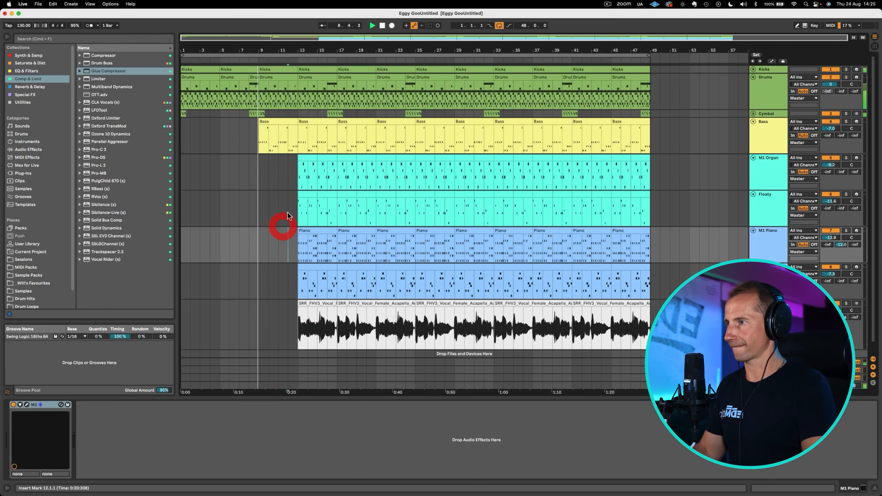
click(286, 209)
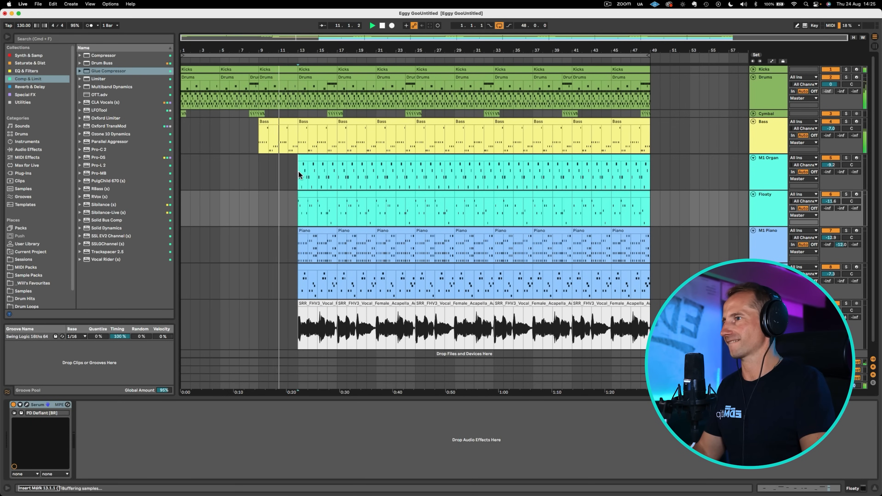
drag(301, 172, 334, 337)
key(BackSpace)
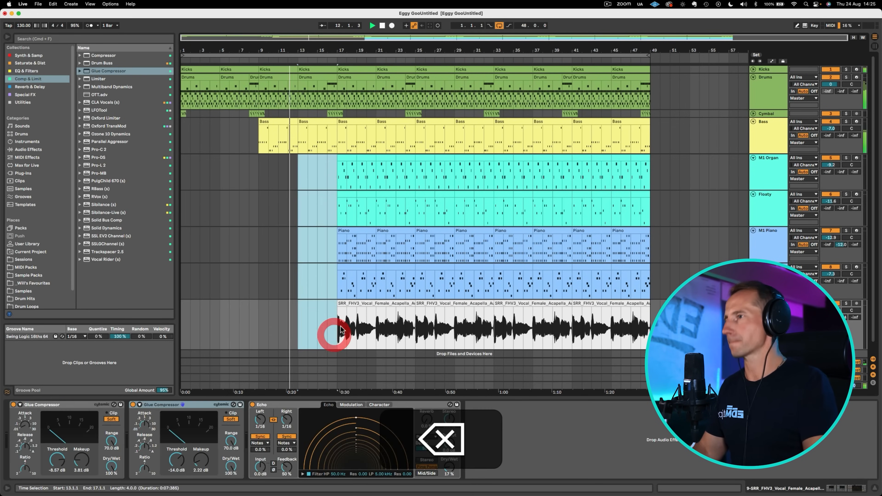
click(326, 142)
click(317, 186)
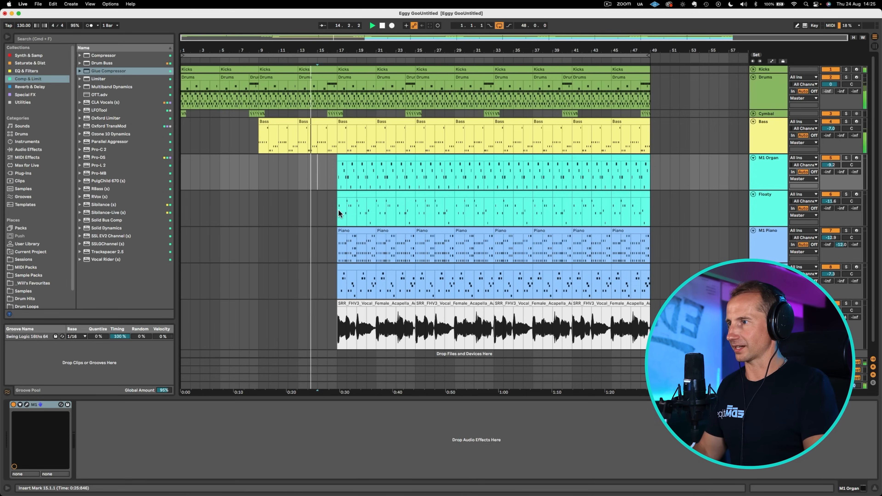
Delete bars 17 to 24 of the Floaty, piano, guitar and vocal tracks, keeping the organ
drag(351, 287, 416, 342)
key(BackSpace)
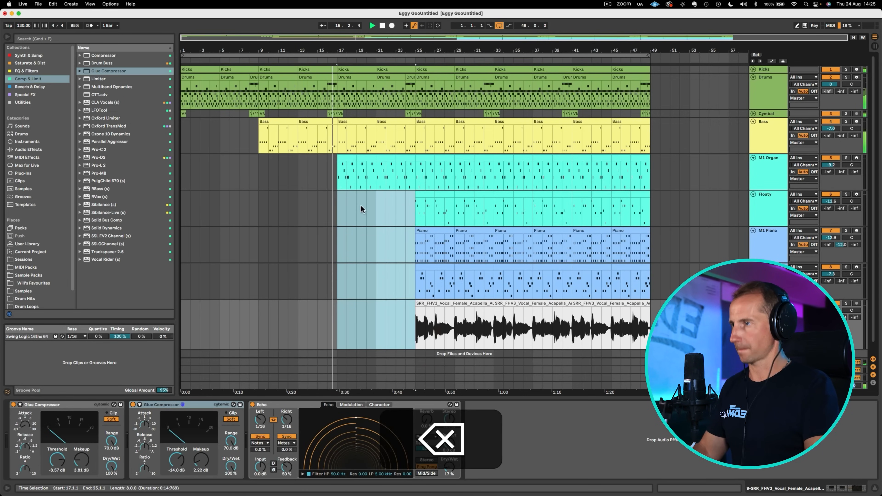
click(298, 170)
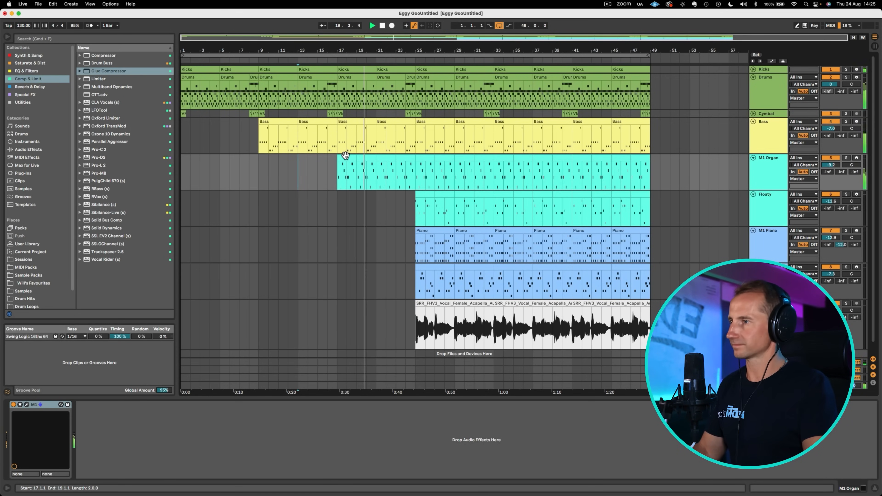
In the organ clip at bar 17, lower the final G3 note to D3 and the final F3 note to E♭3 while listening
key(space)
double_click(345, 157)
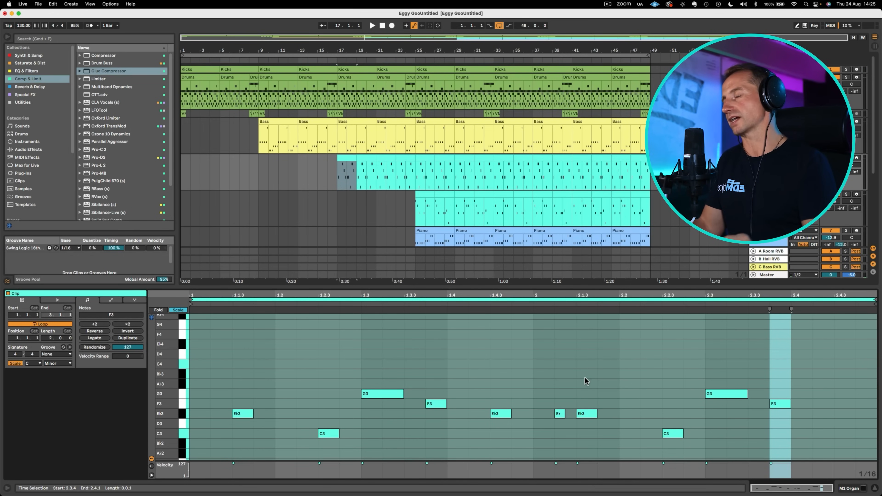
scroll(623, 343, down, 3)
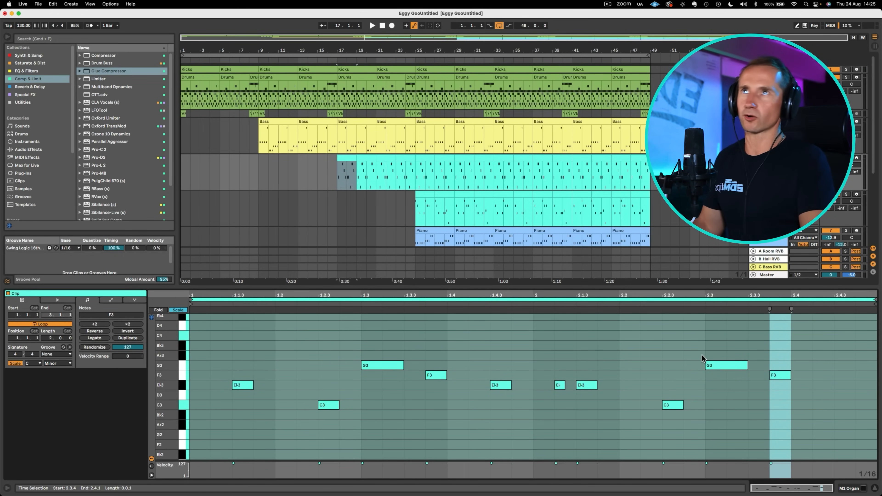
key(space)
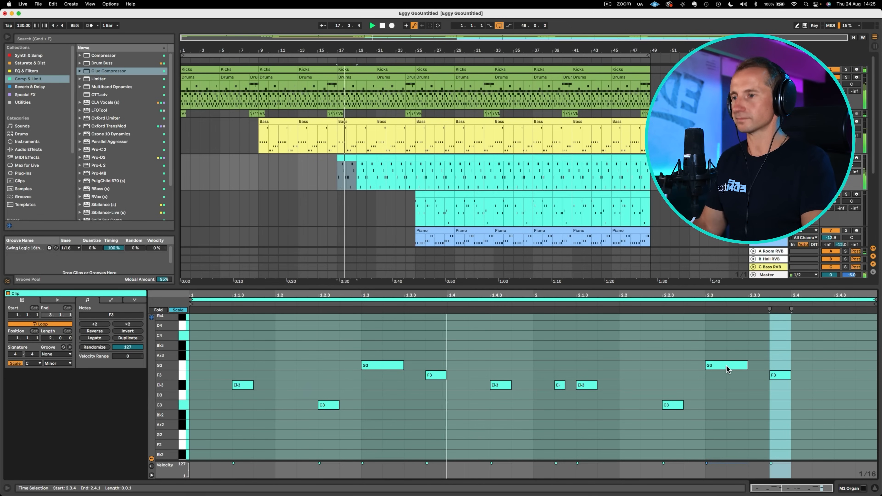
click(714, 365)
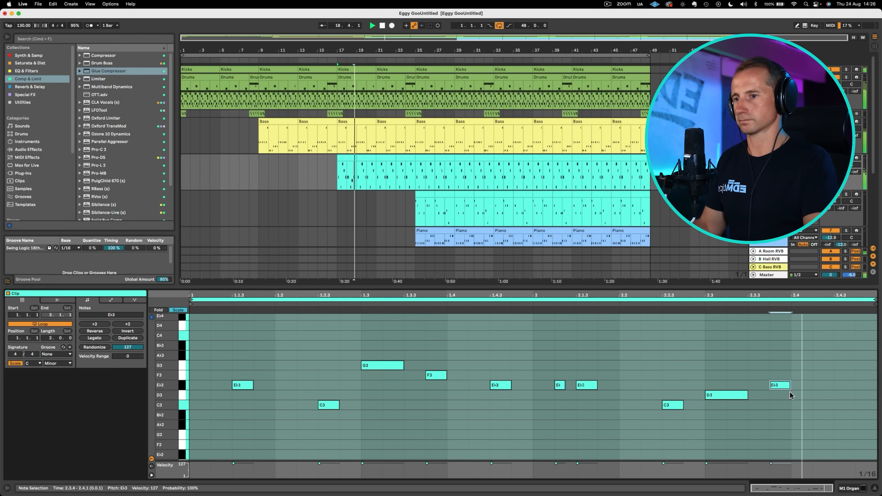
Add a short D3 note after the final E♭3 in the organ clip and play it back from bar 17
key(space)
double_click(816, 392)
key(space)
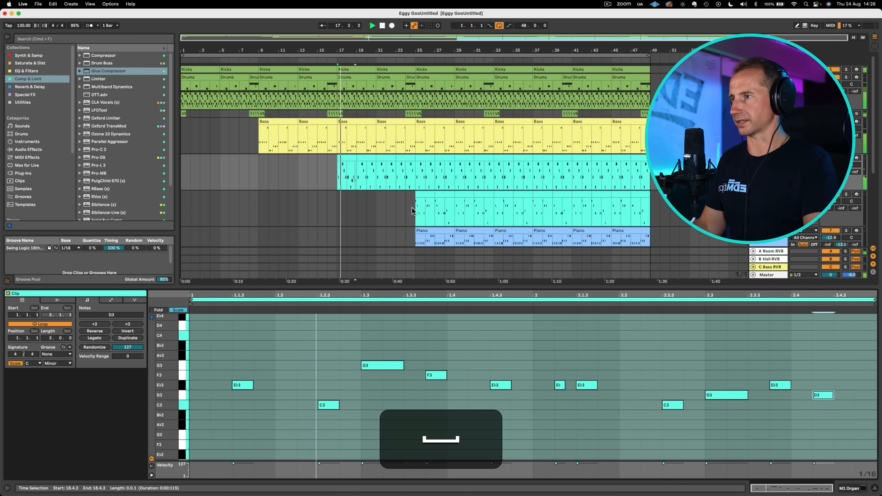
Duplicate the edited two-bar organ clip over bars 19 and 20, and stop playback
drag(342, 158, 345, 157)
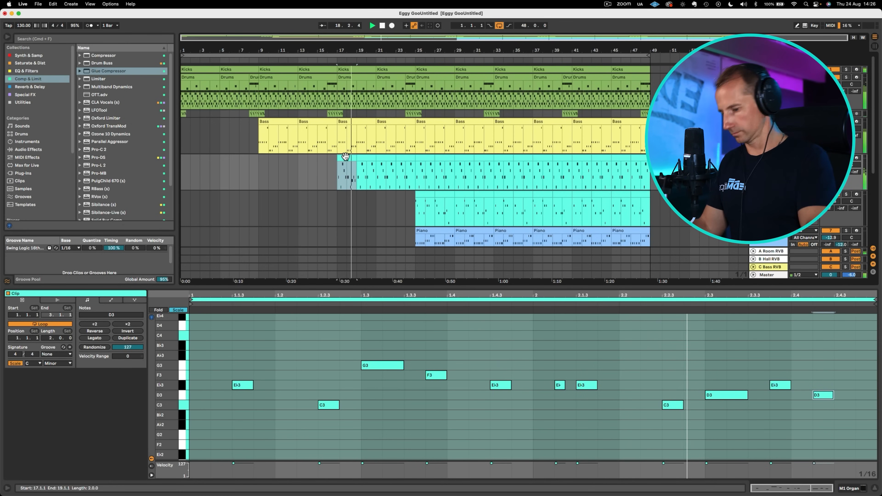
key(super+d)
key(space)
Move the last D3 note in the bar 17 organ clip one sixteenth later and play it back
click(346, 158)
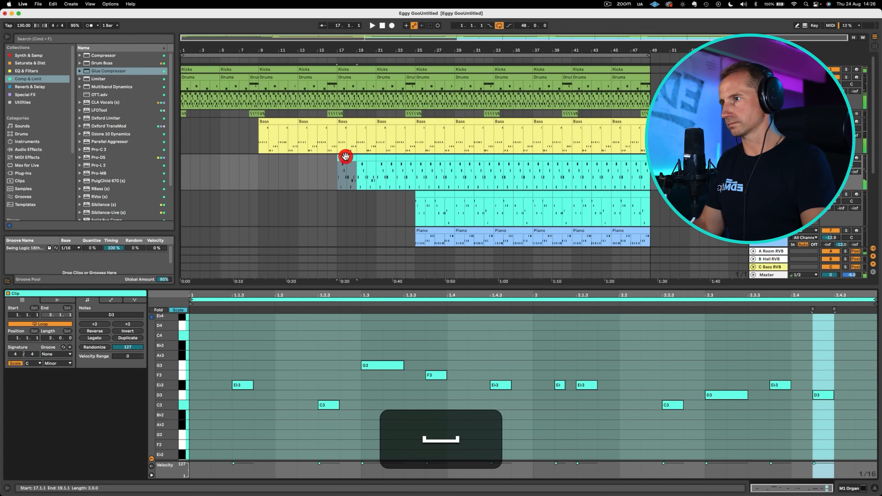
click(827, 397)
key(Right)
key(space)
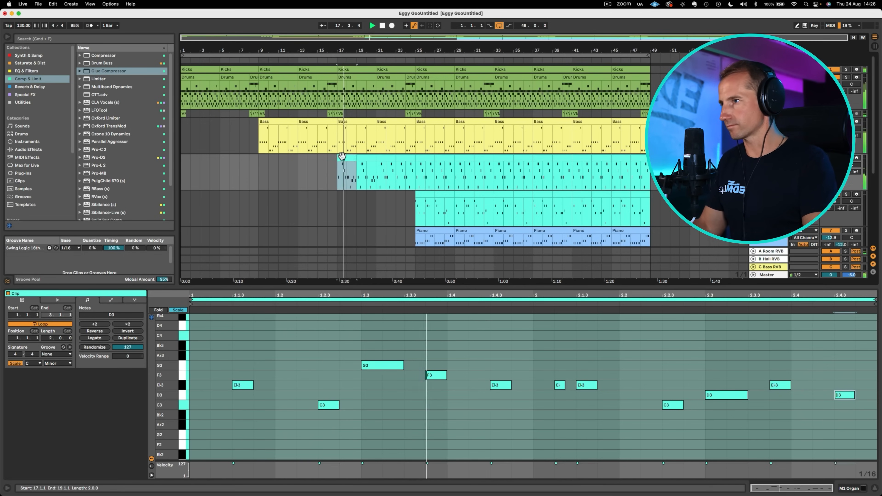
Duplicate the corrected organ clip over bars 19 and 20 and consolidate both clips into one four-bar clip
click(342, 156)
key(super+d)
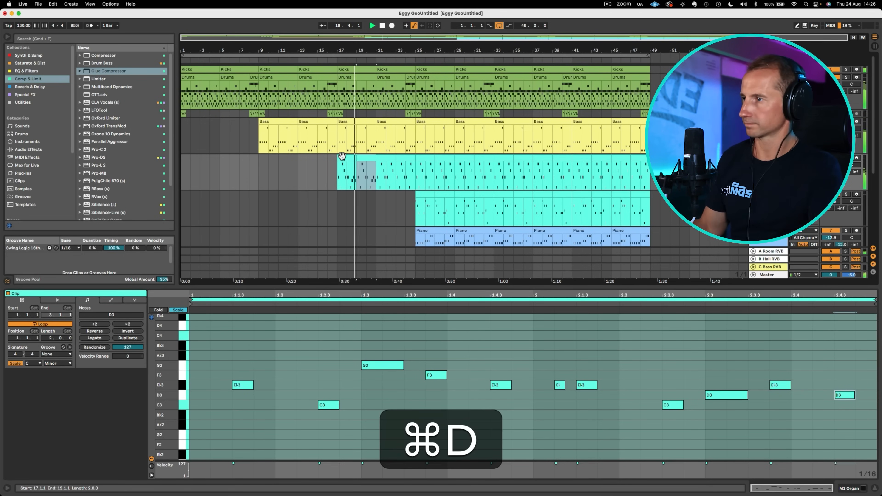
click(342, 156)
shift+click(363, 158)
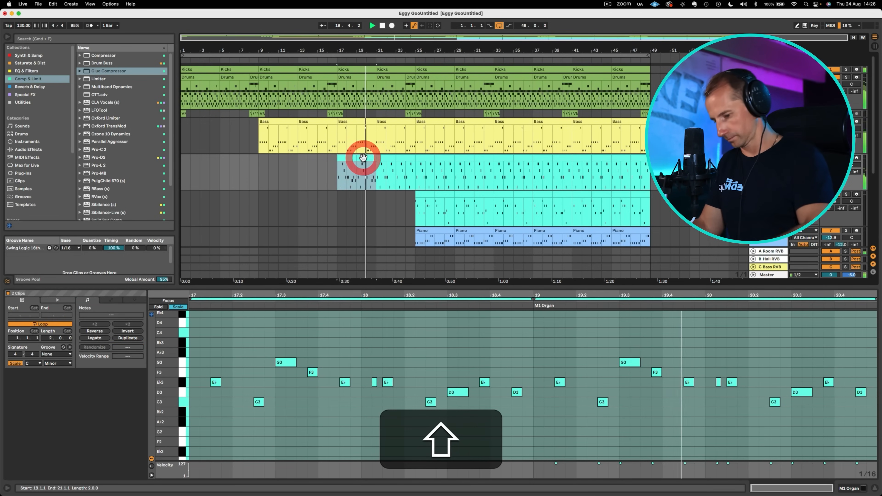
key(super+j)
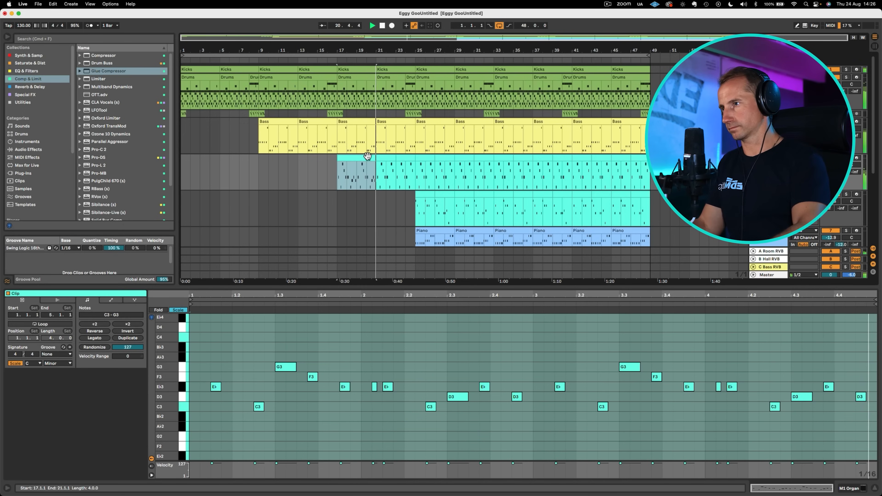
Duplicate the four-bar organ clip repeatedly over the rest of the track, up to the end of bar 48
key(super+d)
key(super+d)
key(super+d)
key(super+d)
key(super+d)
key(super+d)
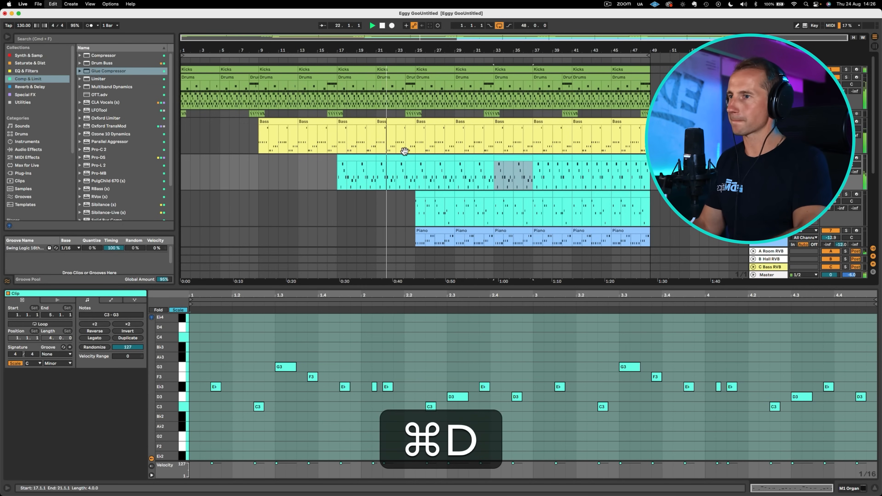
key(super+d)
Delete the piano clip in bars 25 to 28 and the vocal clip in bars 25 to 32
scroll(482, 142, down, 5)
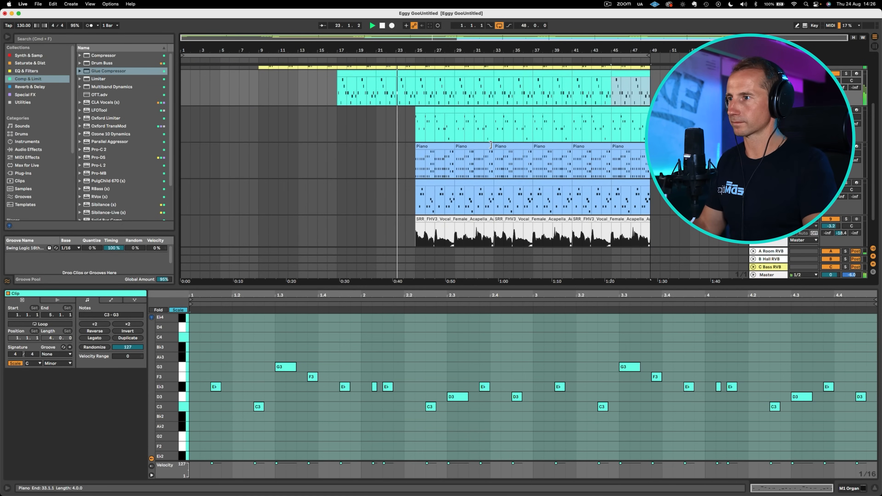
click(429, 148)
key(BackSpace)
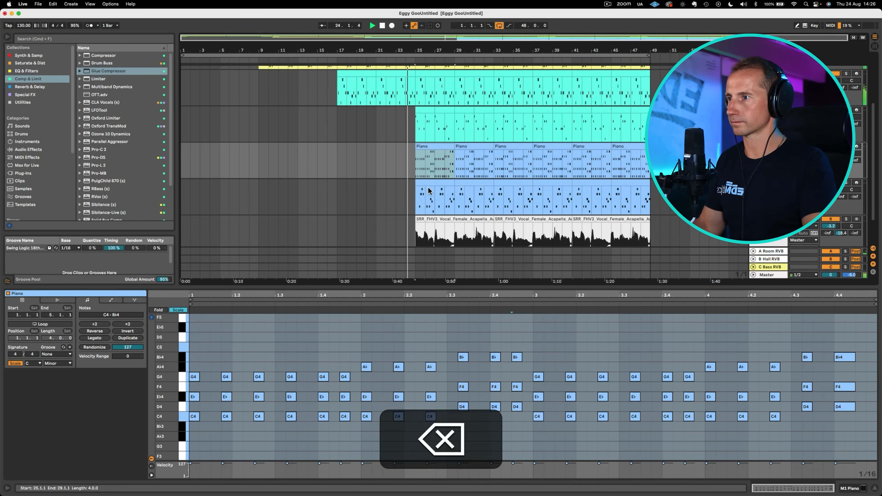
click(429, 217)
key(BackSpace)
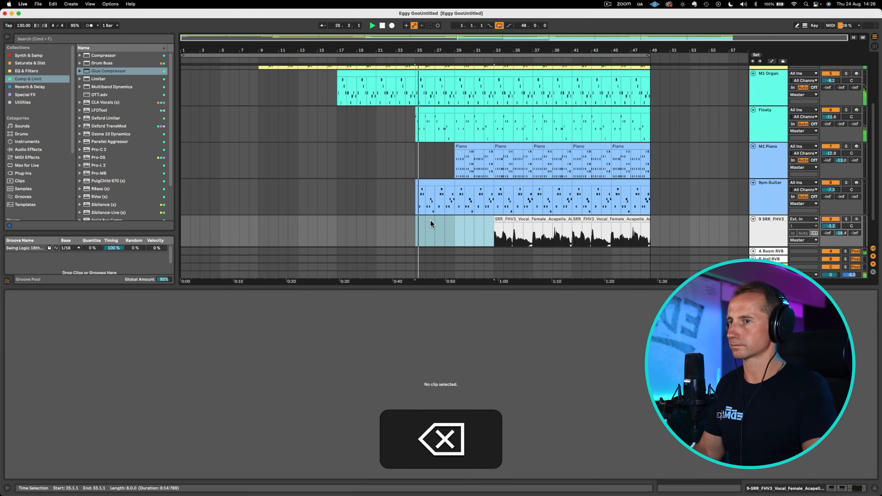
Lower the 9pm Guitar track's volume to about -10.3 dB and delete the piano clip in bars 29 to 32
drag(840, 192, 840, 193)
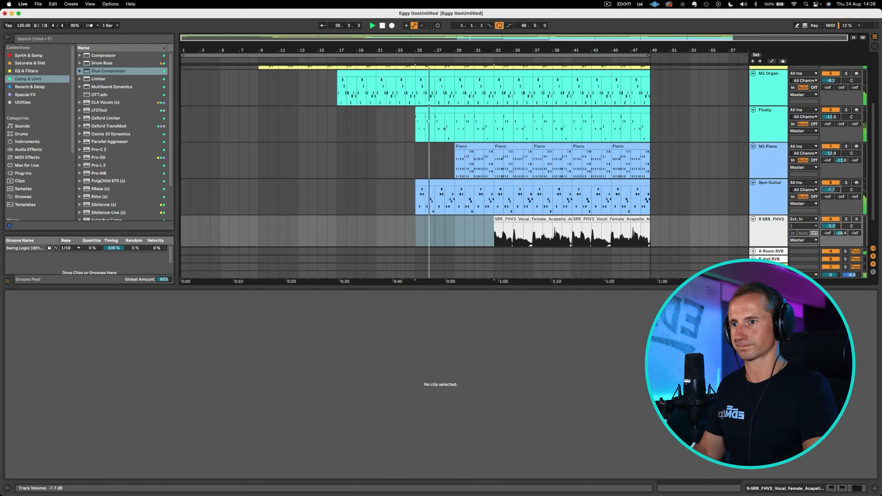
click(488, 144)
key(BackSpace)
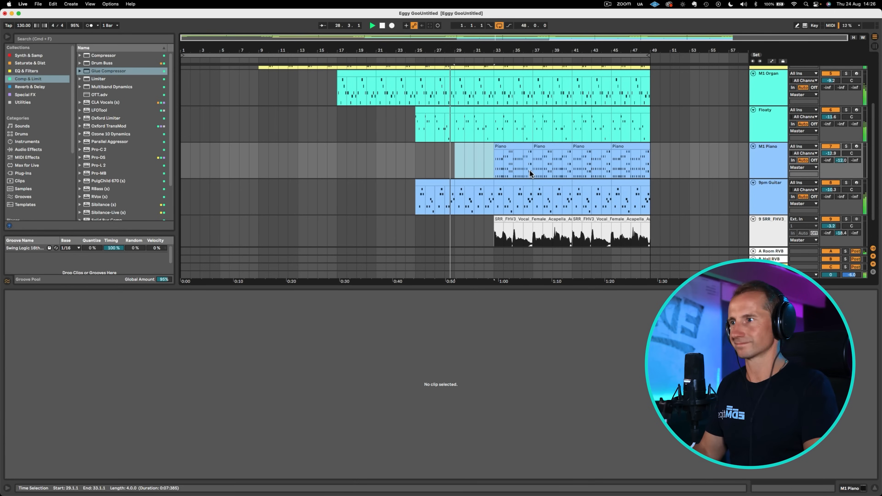
Lower the M1 Piano track's volume to about -14.6 dB and the vocal track's to about -6.9 dB, then stop playback
scroll(568, 143, up, 1)
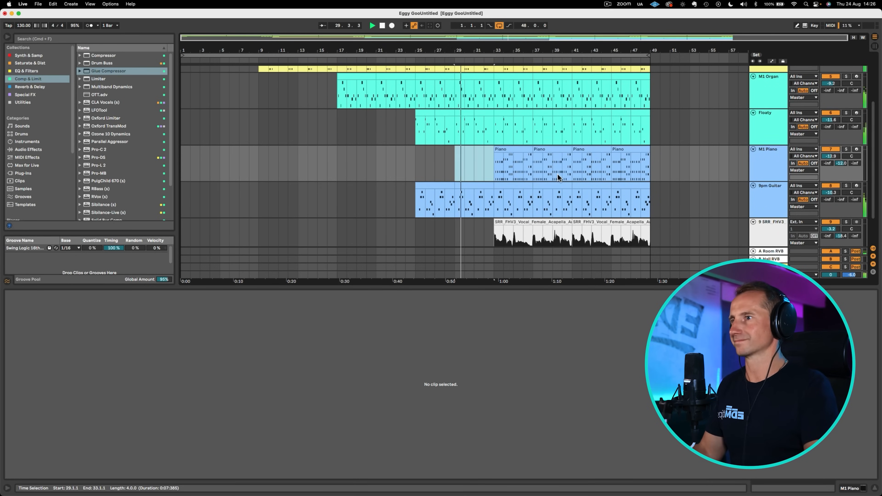
scroll(562, 153, up, 3)
scroll(571, 128, down, 4)
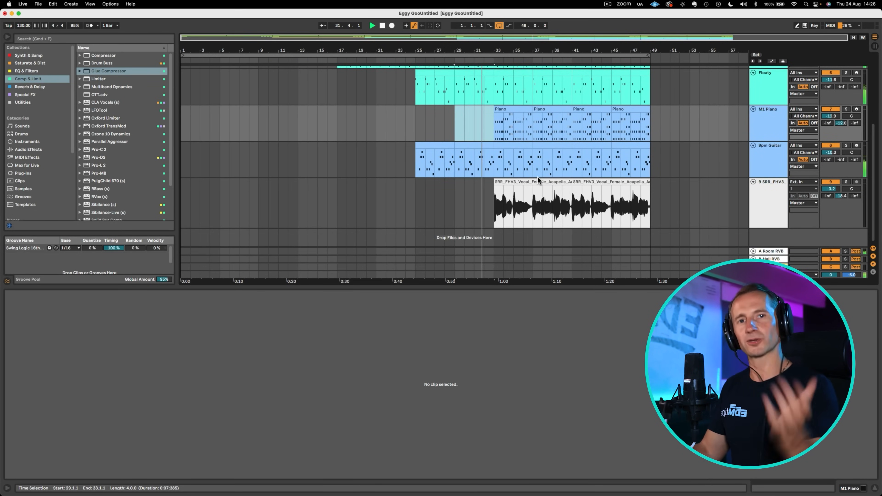
scroll(562, 118, up, 2)
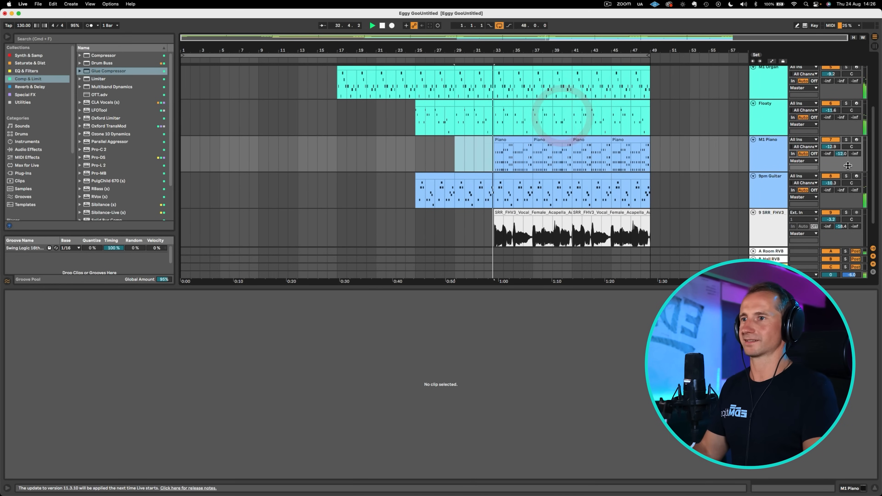
drag(833, 148, 833, 149)
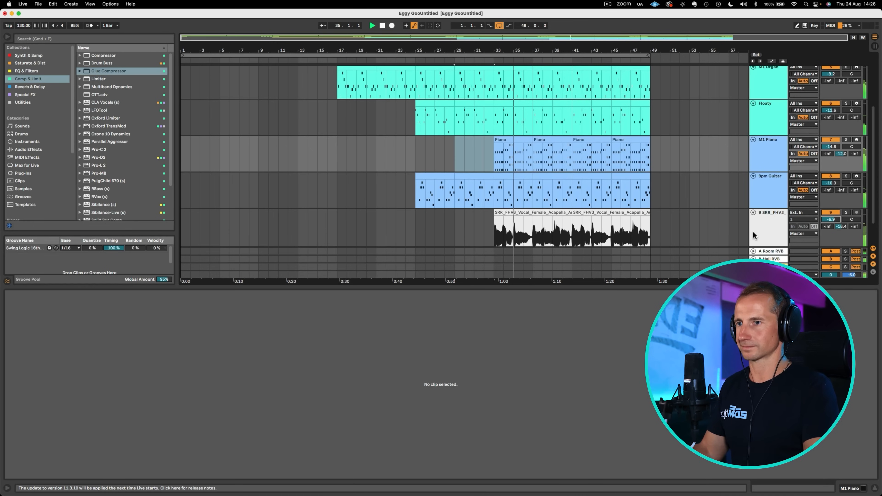
key(space)
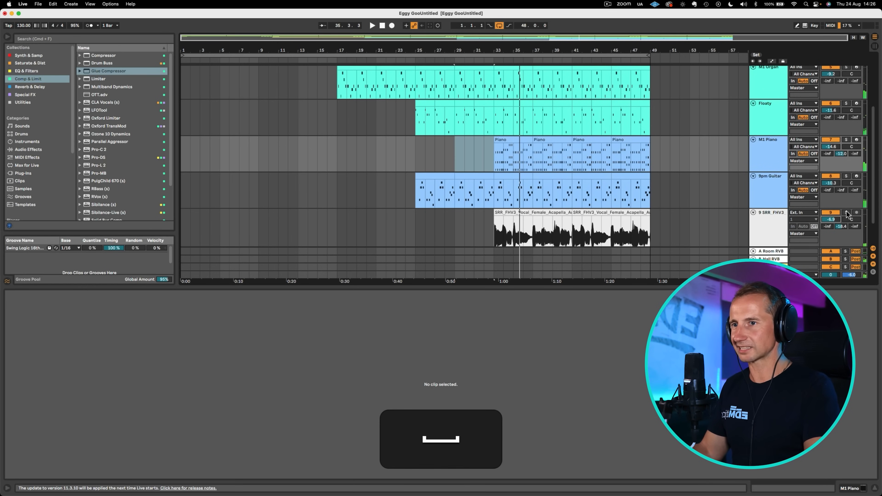
Solo the vocal track, play it from bar 33 and add an EQ Eight at the end of its effects chain
click(846, 213)
click(764, 227)
click(492, 227)
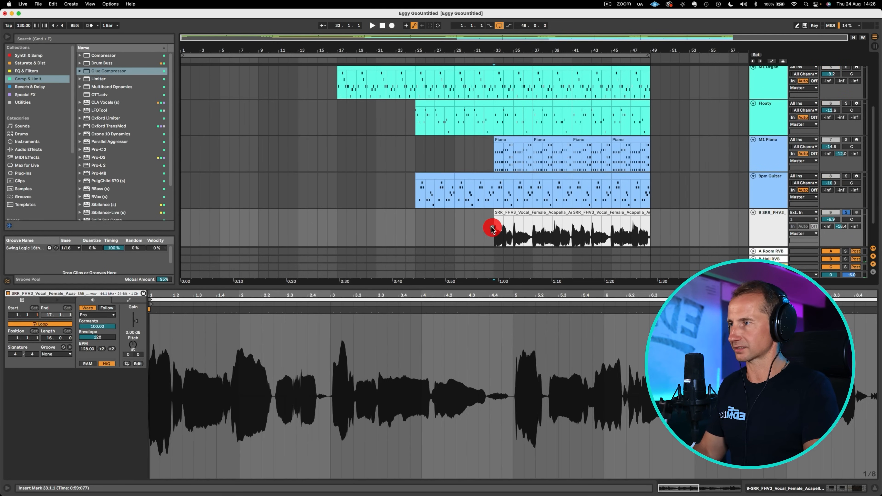
click(28, 72)
key(space)
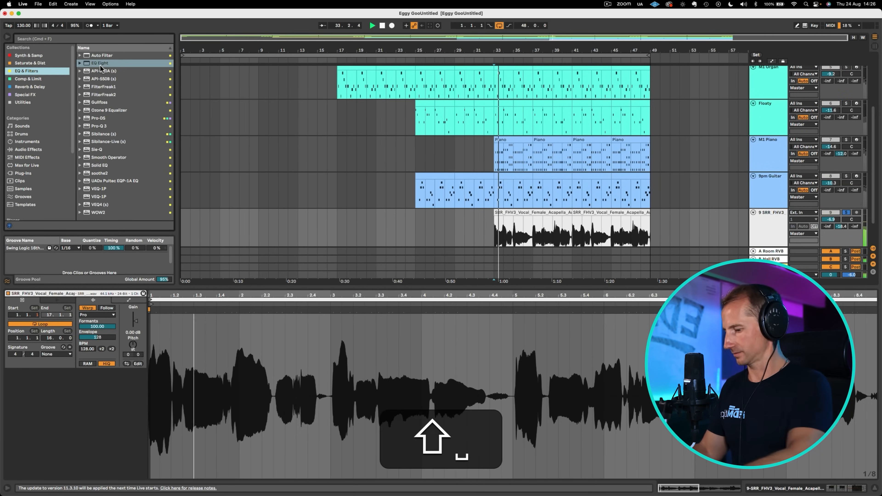
key(shift+Tab)
Shape the vocal's EQ Eight with a low cut, a low-mid dip and a high boost of about 7.3 dB at 6.25 kHz, and unsolo the vocal
drag(327, 316, 529, 450)
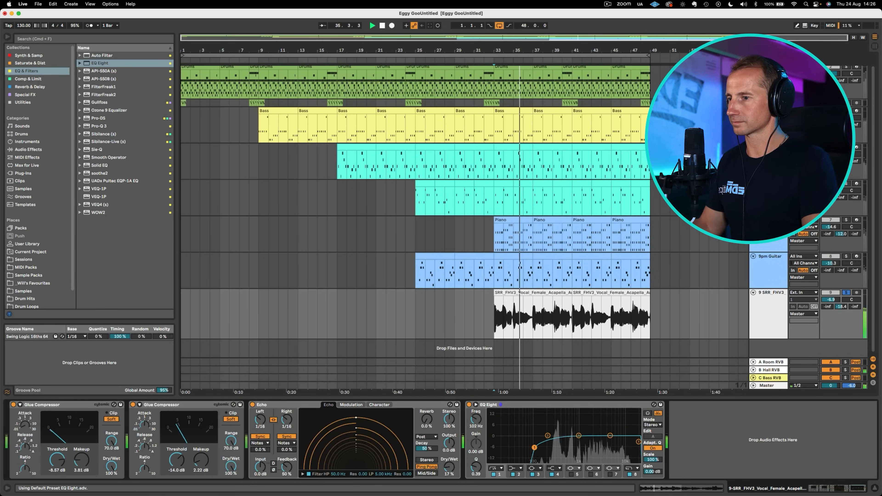
click(579, 435)
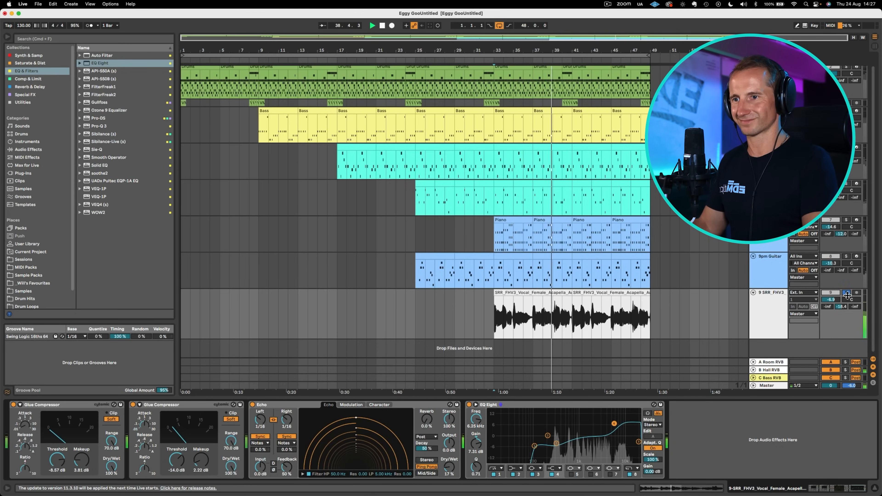
click(846, 293)
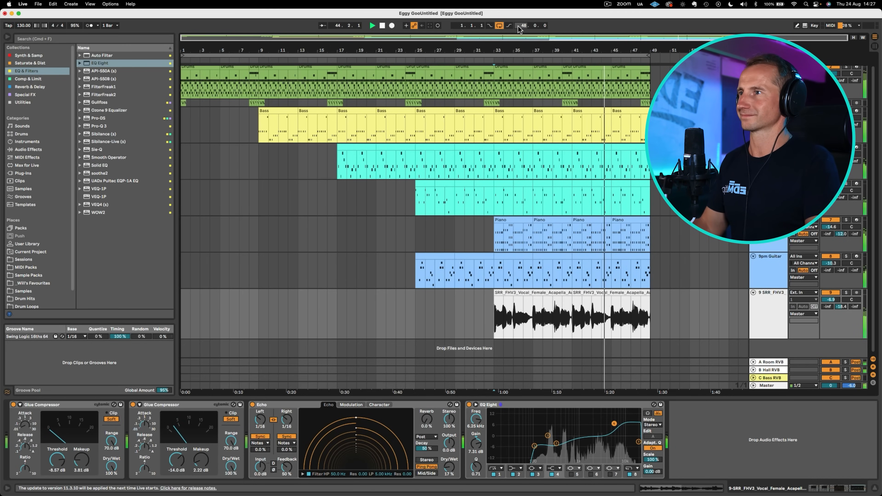
Switch off loop playback and move the vocal clip from bars 41 to 48 so that it starts at bar 49
click(500, 27)
drag(632, 292, 710, 294)
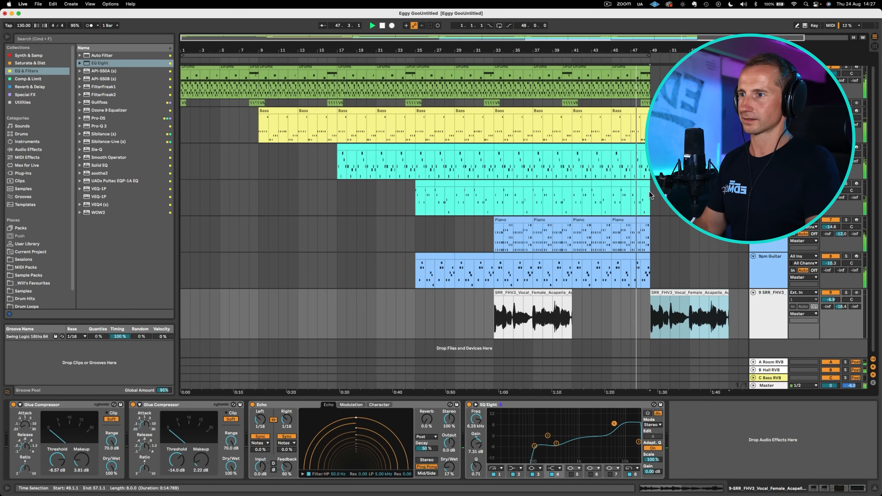
Duplicate bars 45 to 48 of the kick, drum, cymbal, bass, organ and Floaty tracks twice, extending them to the end of bar 56
drag(650, 192, 609, 1)
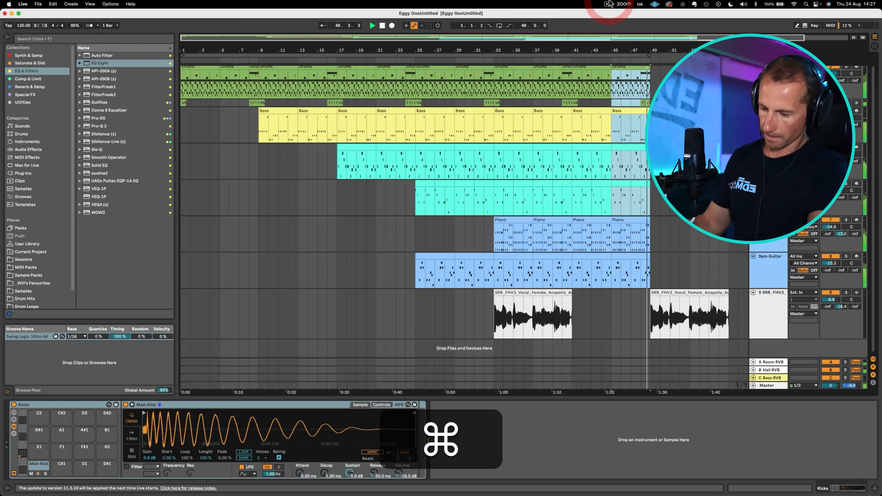
key(cmd+d)
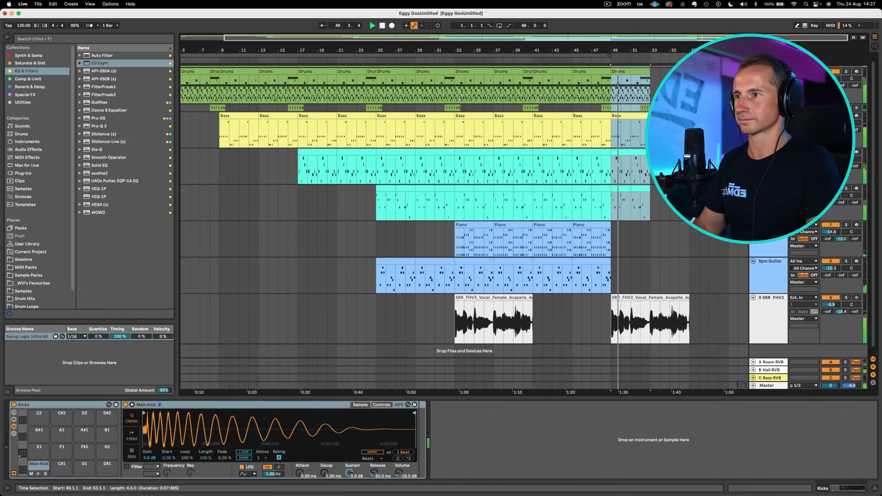
click(641, 202)
drag(648, 210, 608, 35)
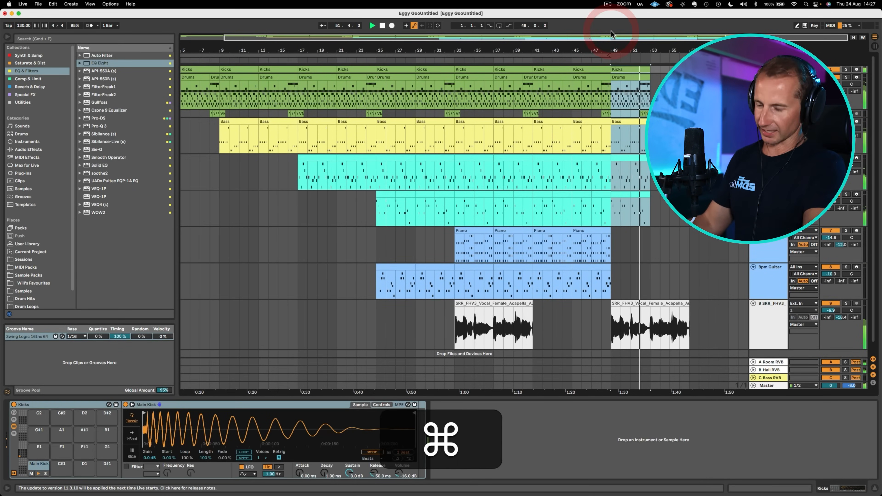
key(super+d)
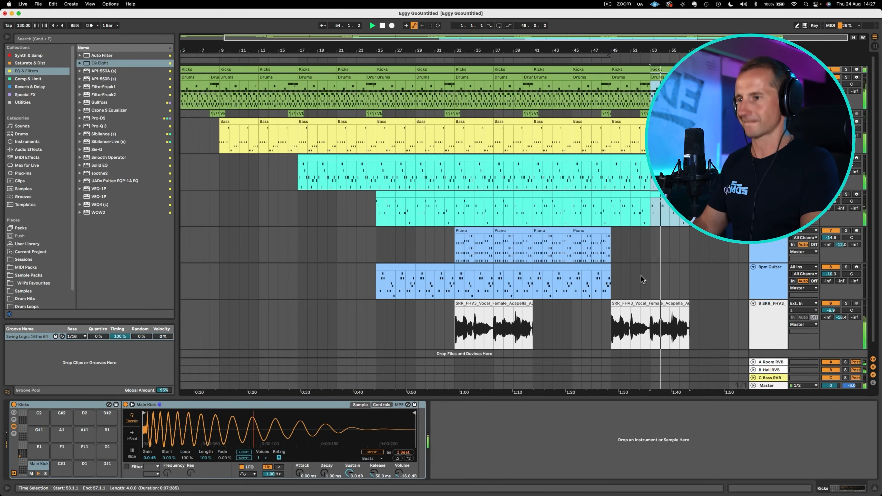
Move the last piano clip to bar 57 and duplicate it over bars 61 to 64
drag(592, 229, 716, 240)
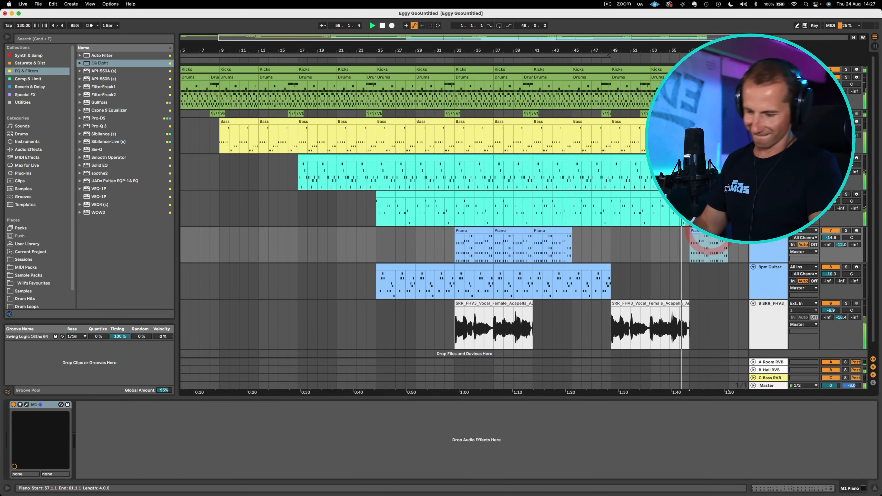
key(super+d)
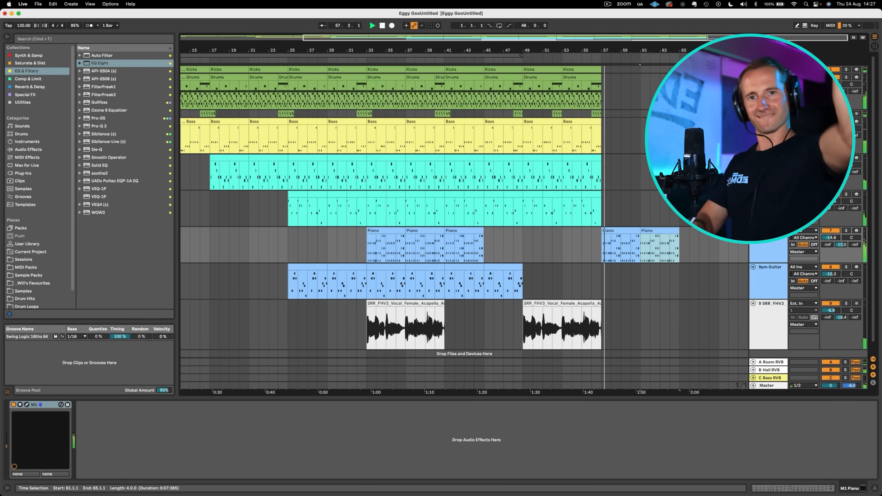